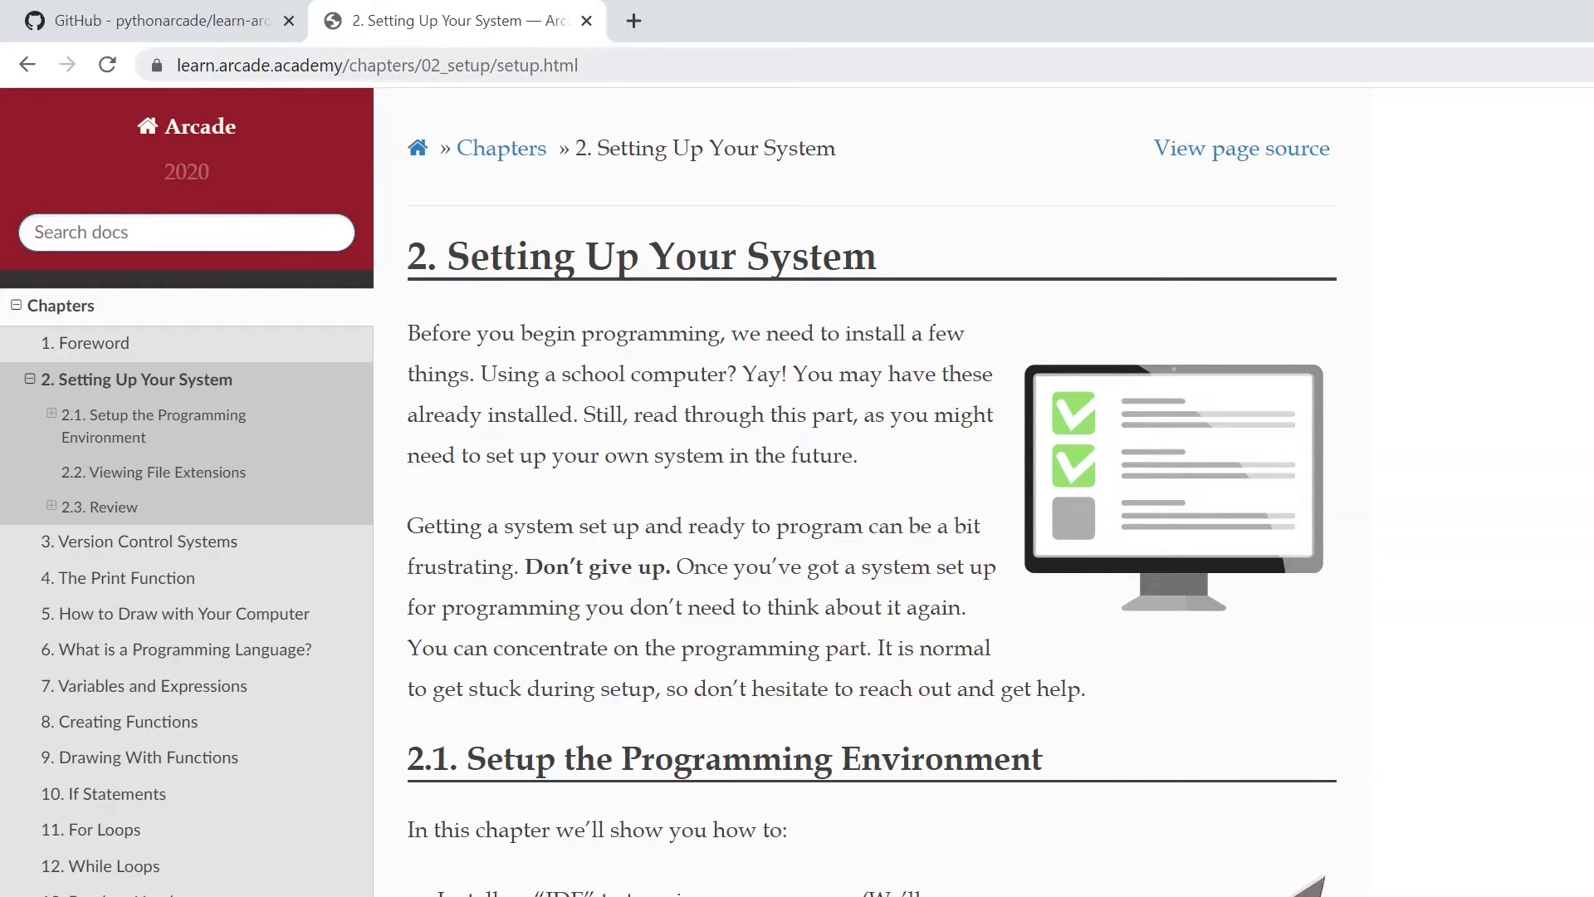
- Skim the Setting Up Your System chapter for the IDE and Python installation instructions
scroll(653, 488, "down", 10)
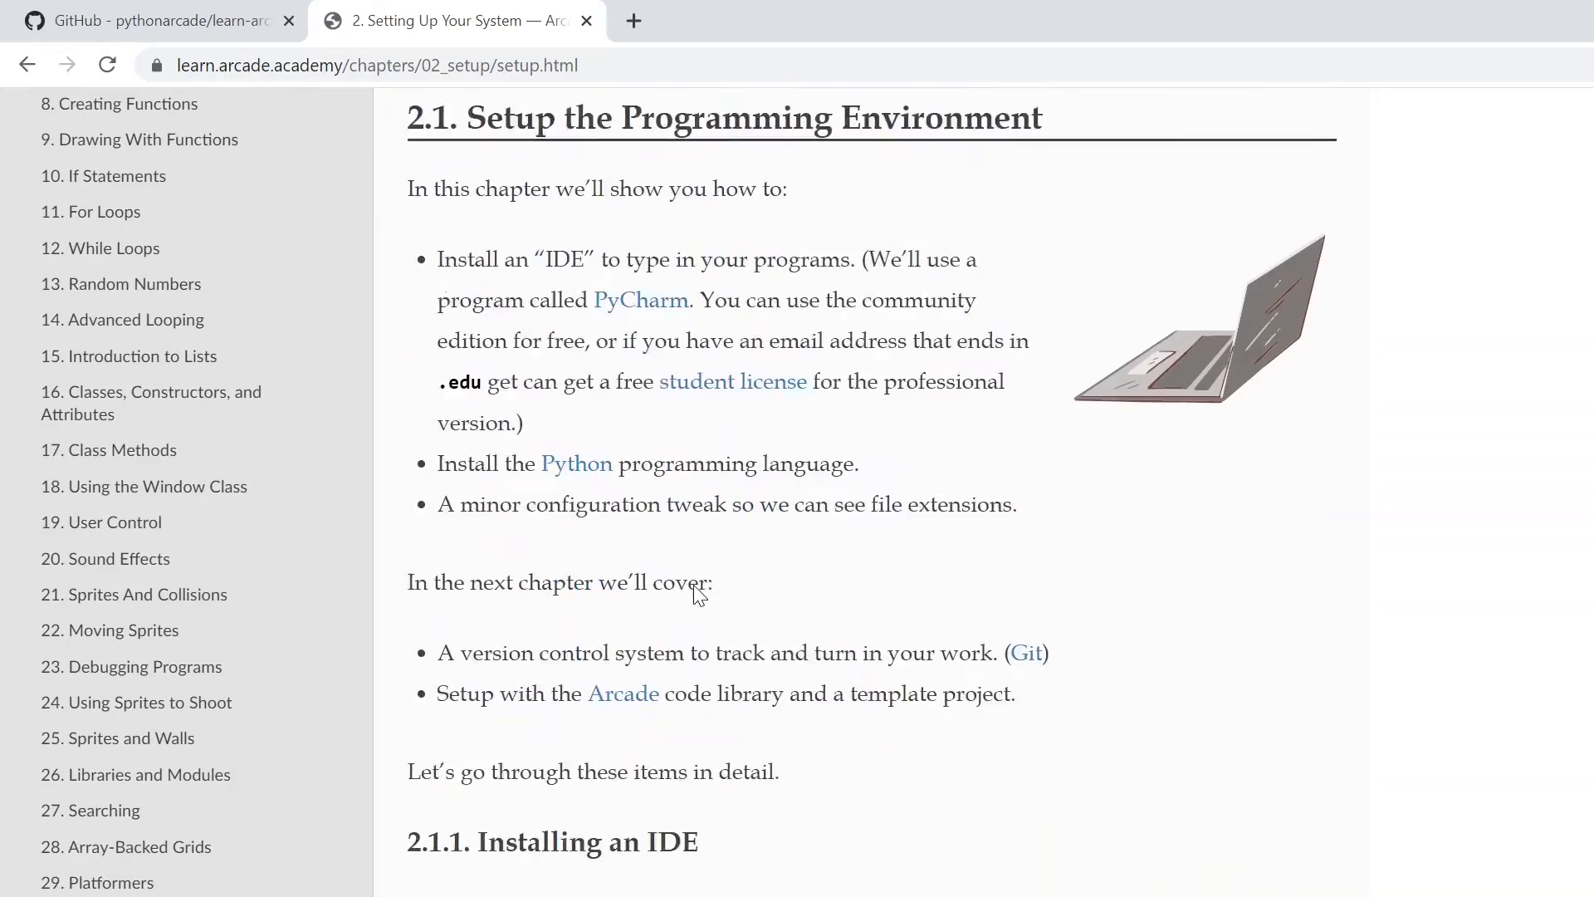
scroll(1185, 570, "down", 11)
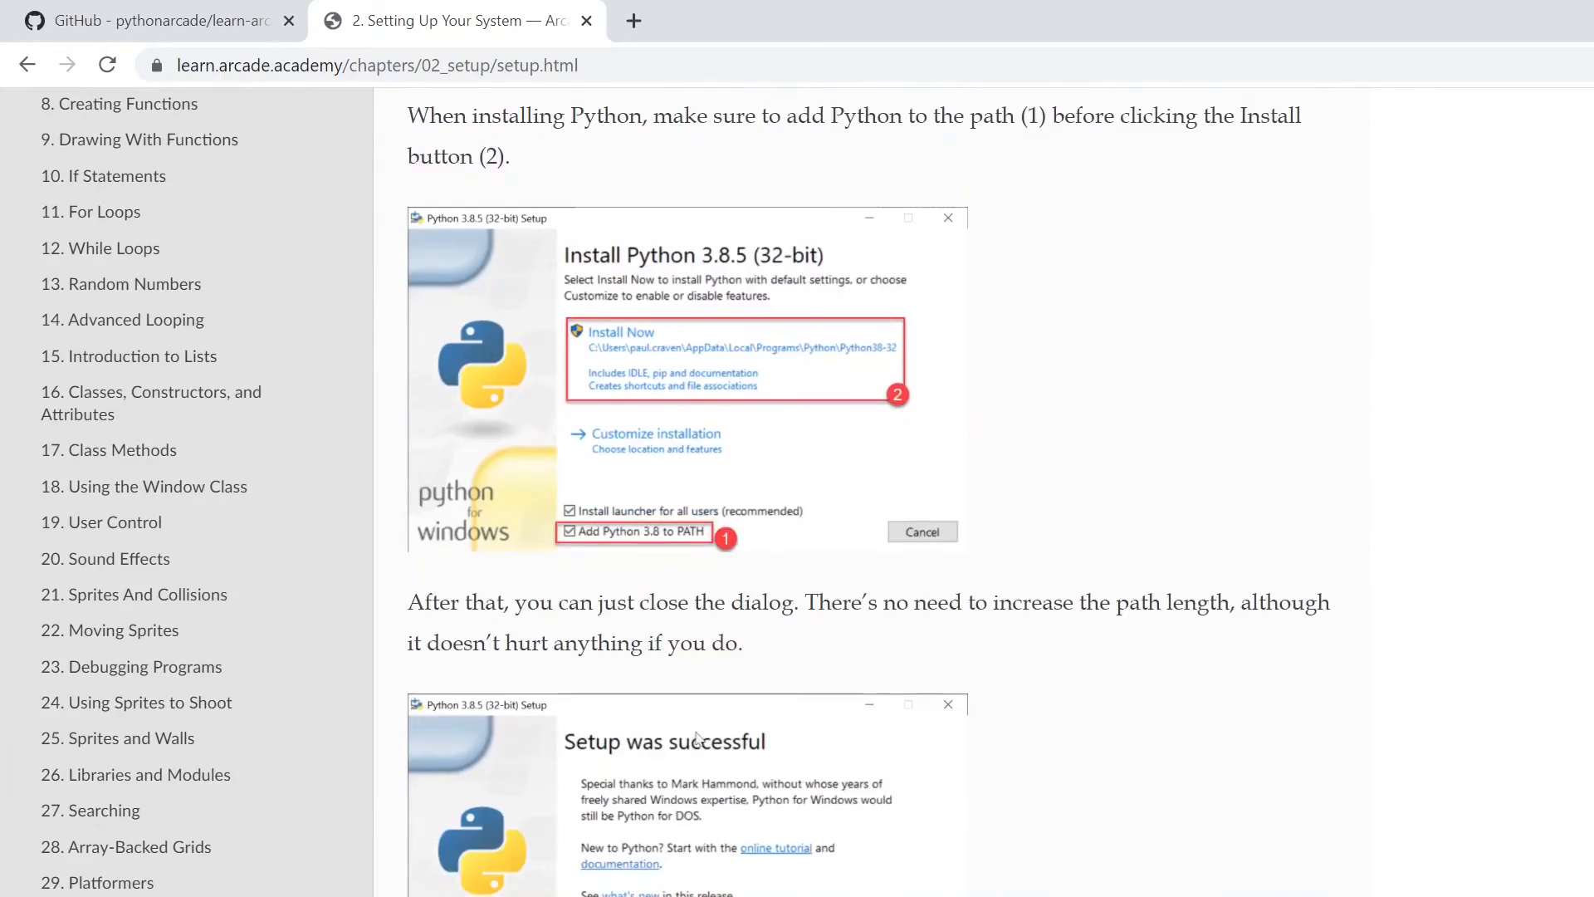
scroll(1185, 569, "up", 13)
scroll(1362, 365, "up", 5)
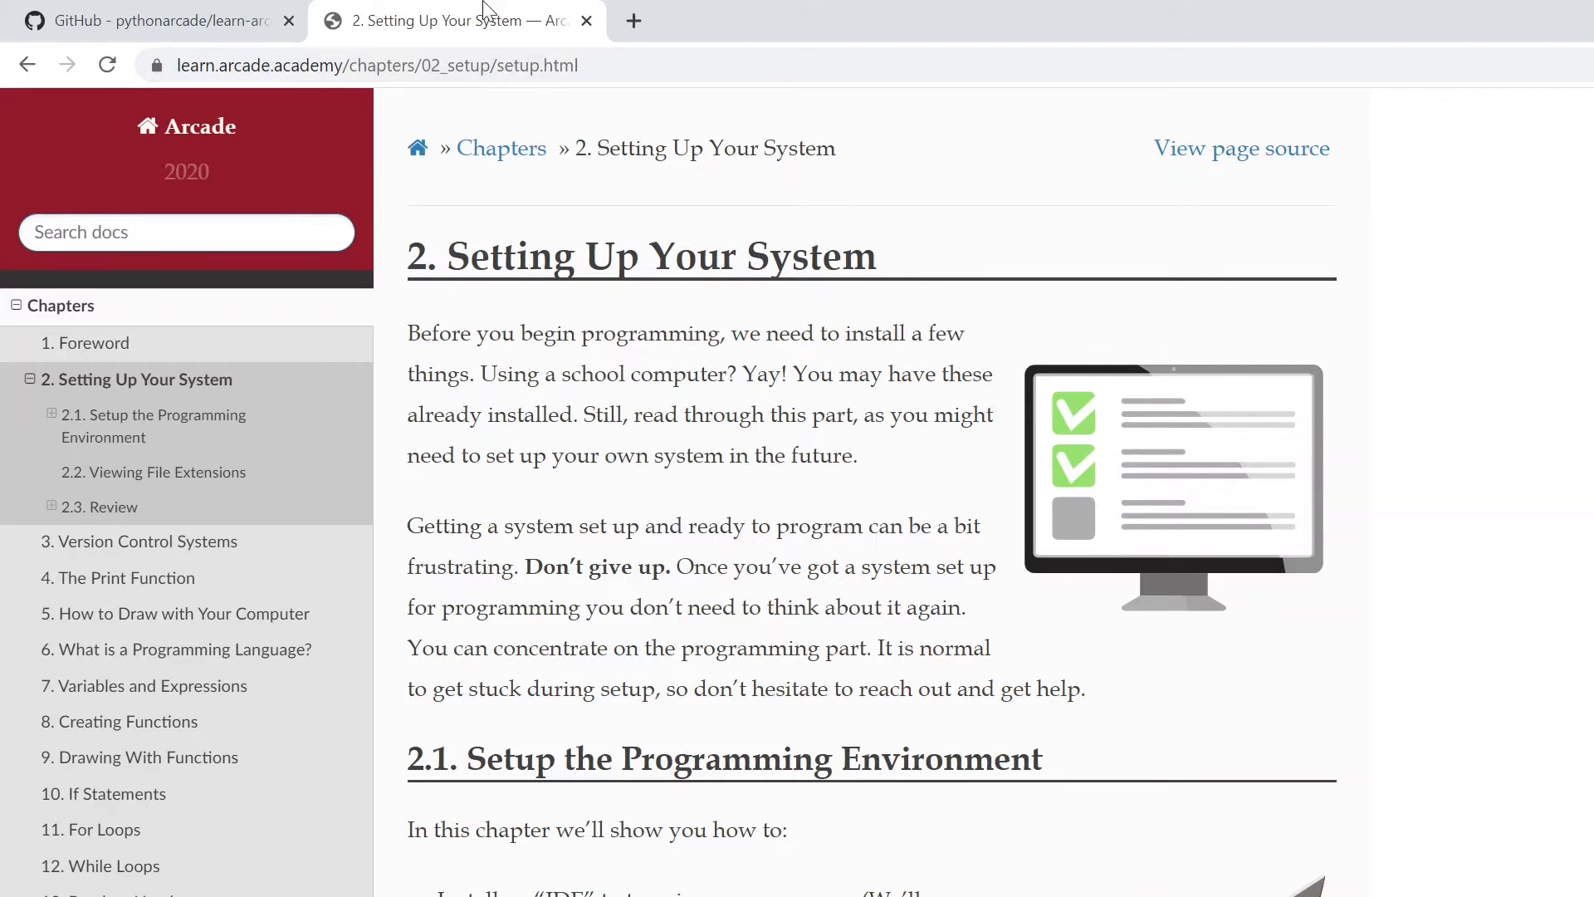
- Search the web for "python" in a new tab and open the official Python.org site
left_click(640, 25)
type("python")
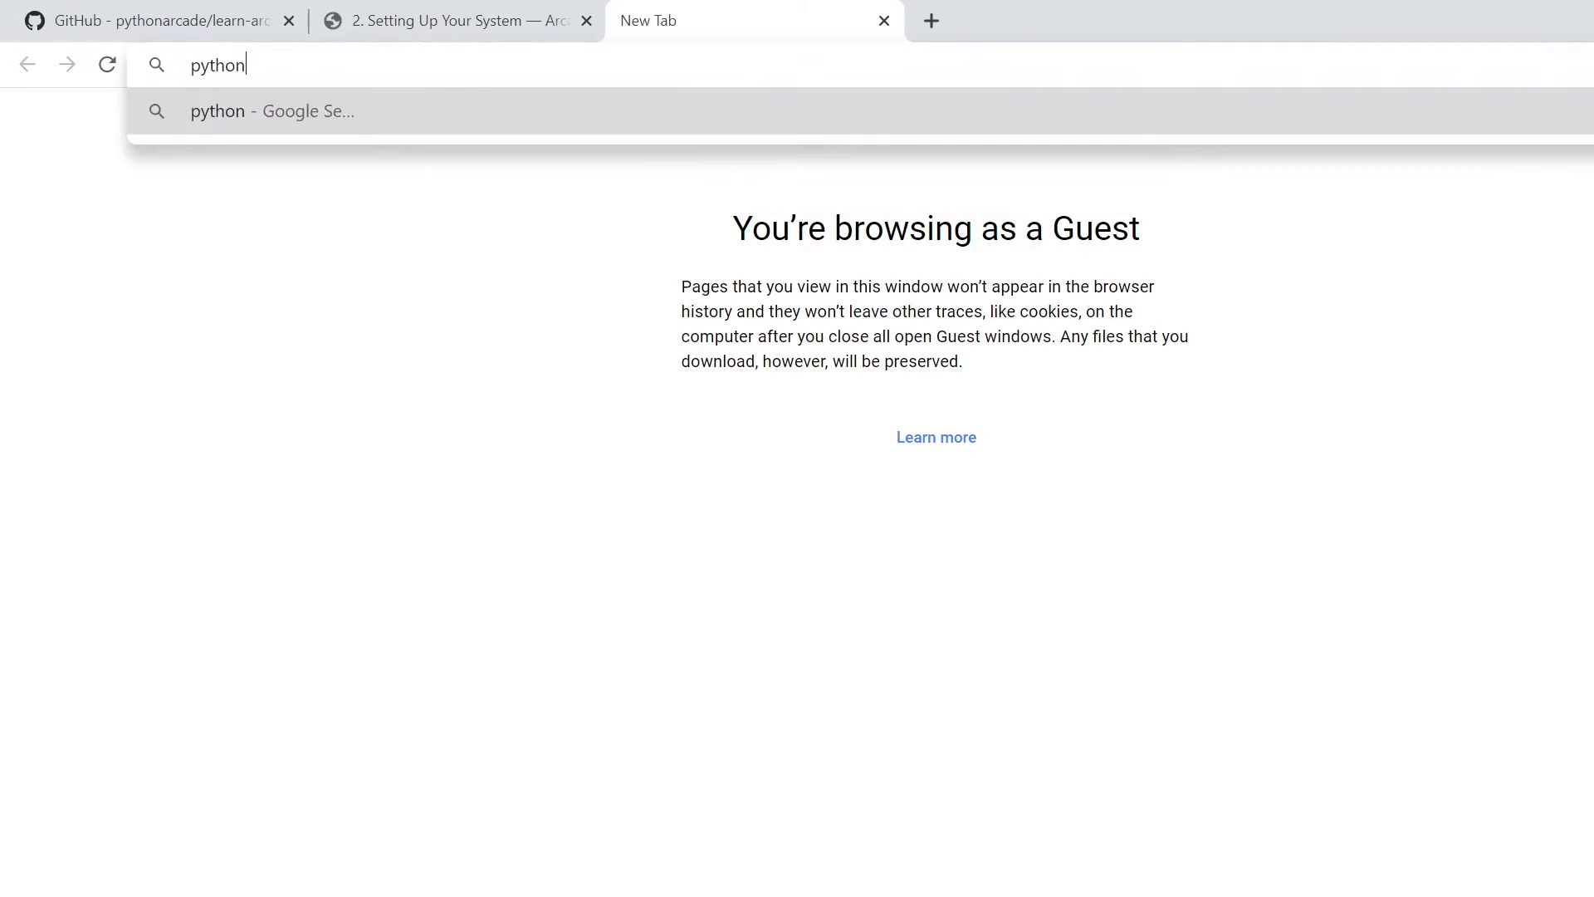
key("Return")
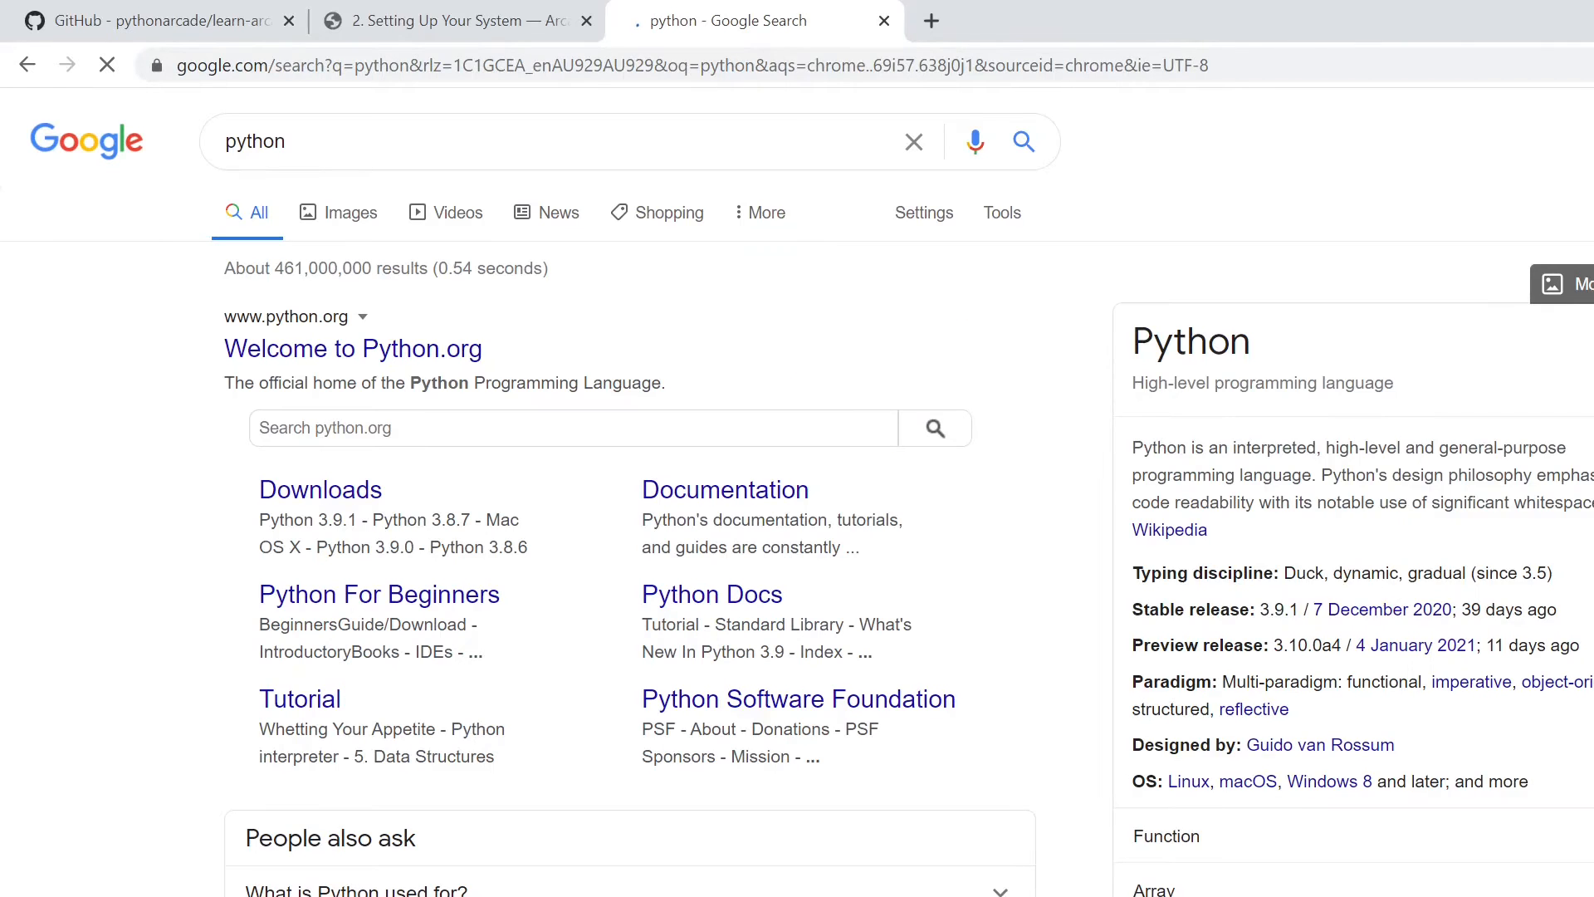
left_click(371, 351)
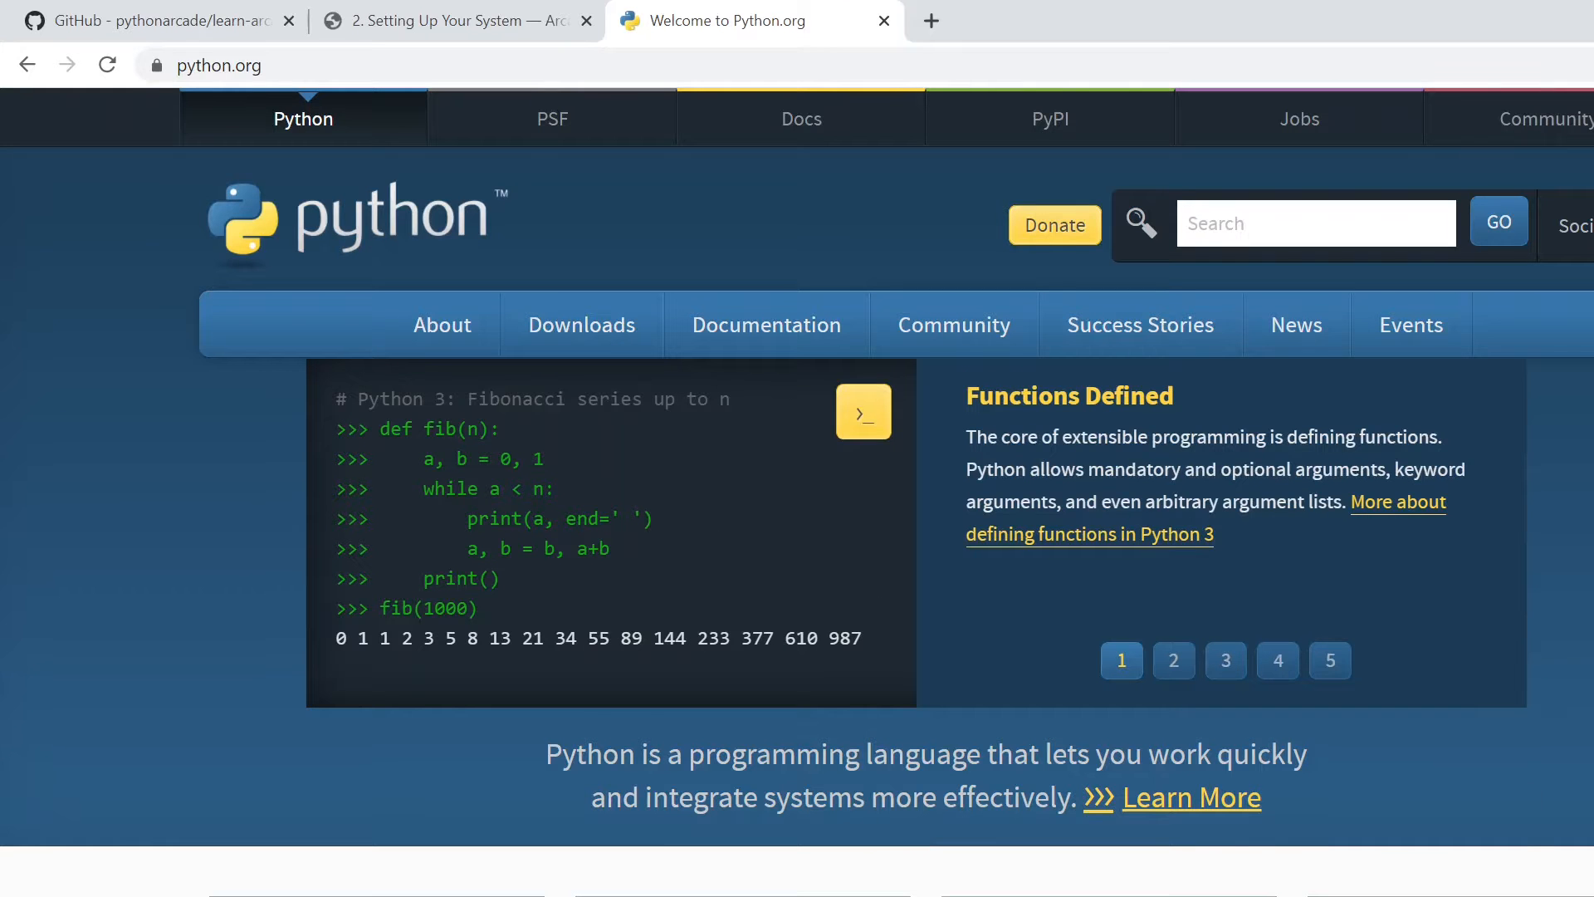
- Exit the Python 3.9.1 (64-bit) setup without upgrading the existing installation
mouse_move(581, 352)
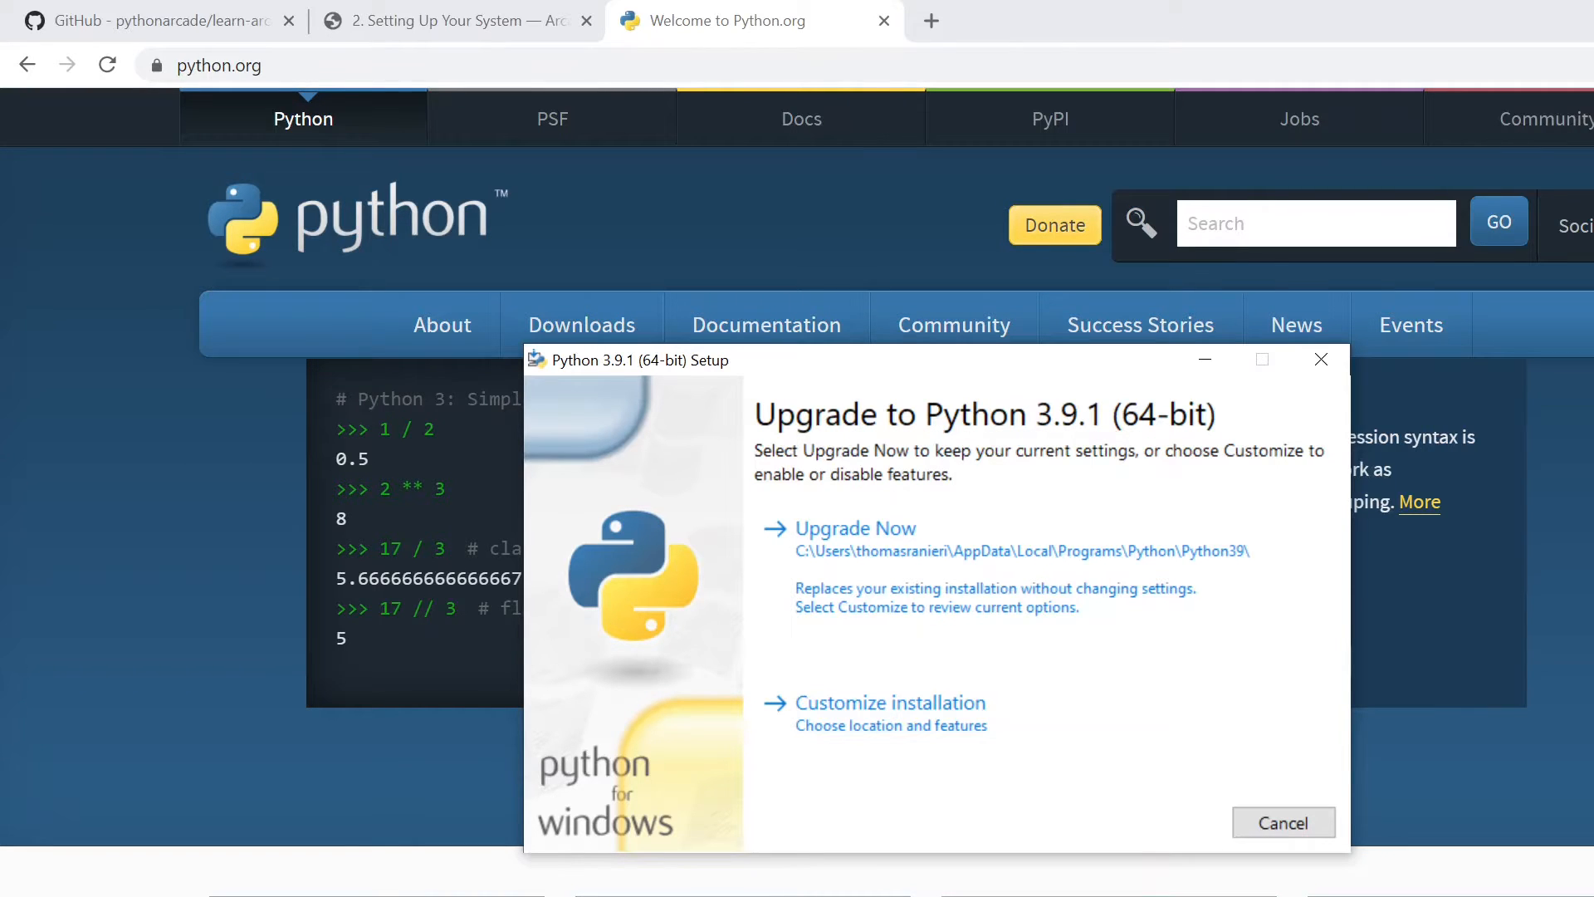
left_click(1328, 362)
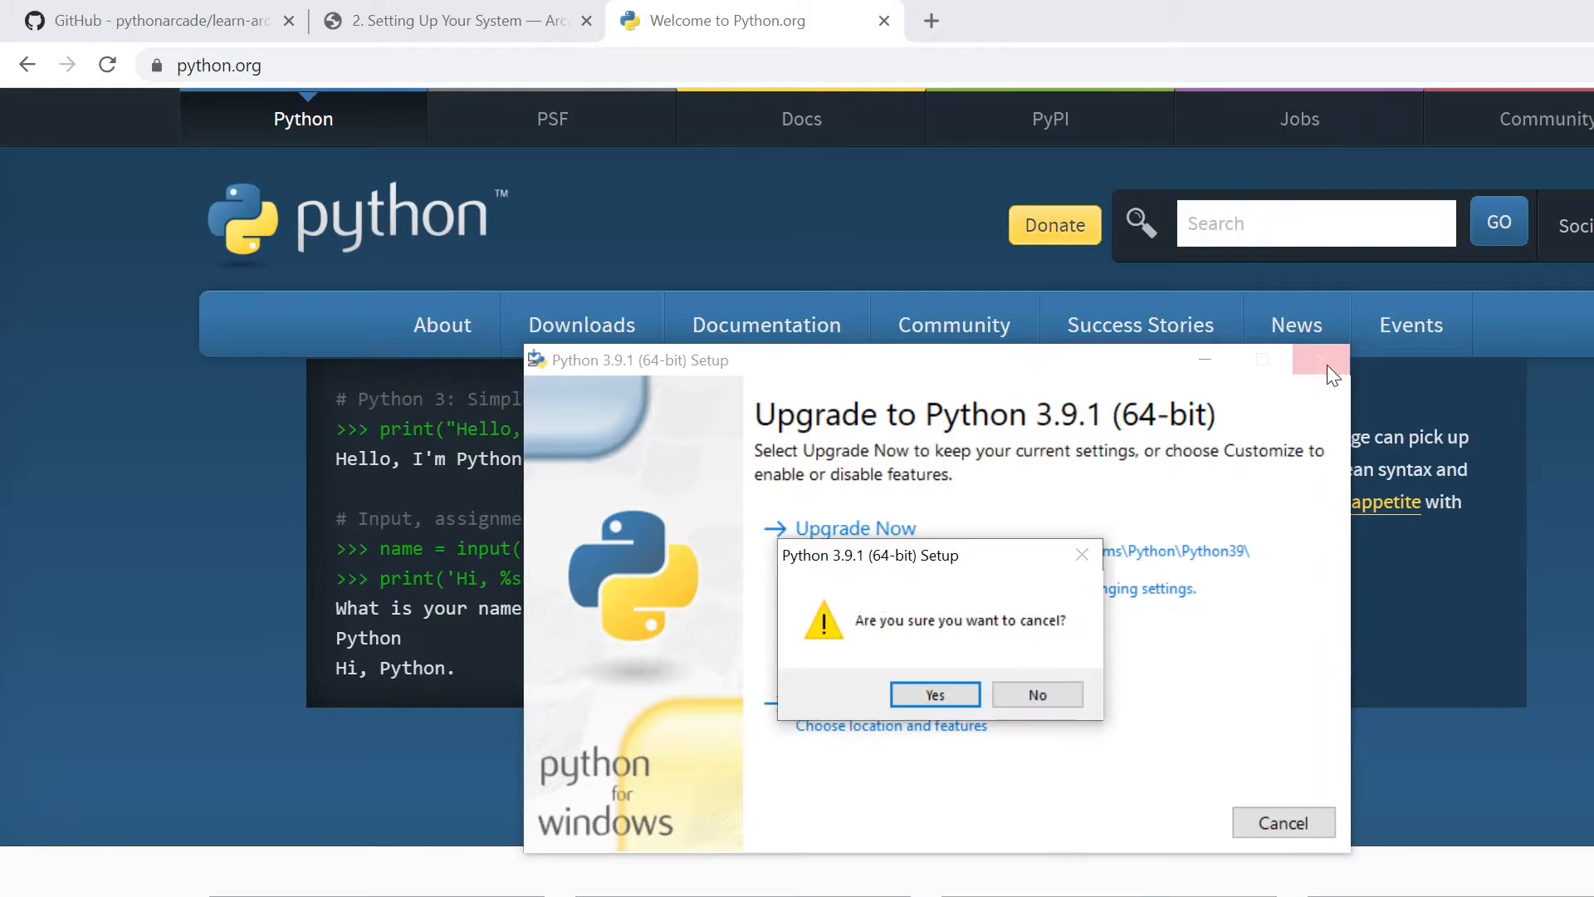
left_click(954, 694)
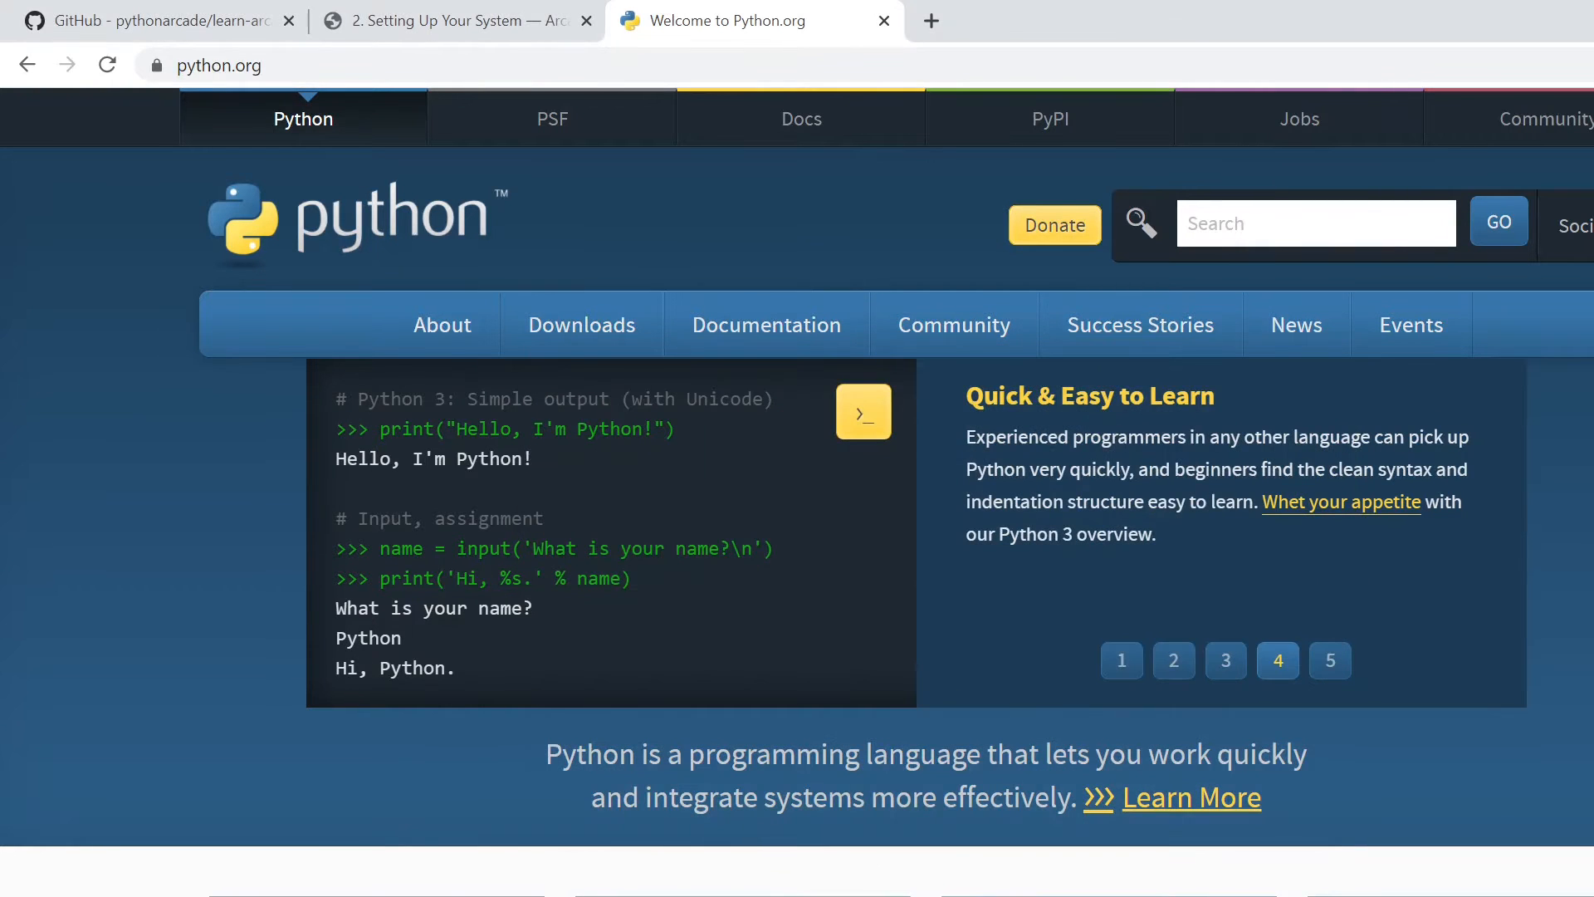
- Search the web for "visual studio code" and open the official code.visualstudio.com site
left_click(396, 65)
type("visual studio code")
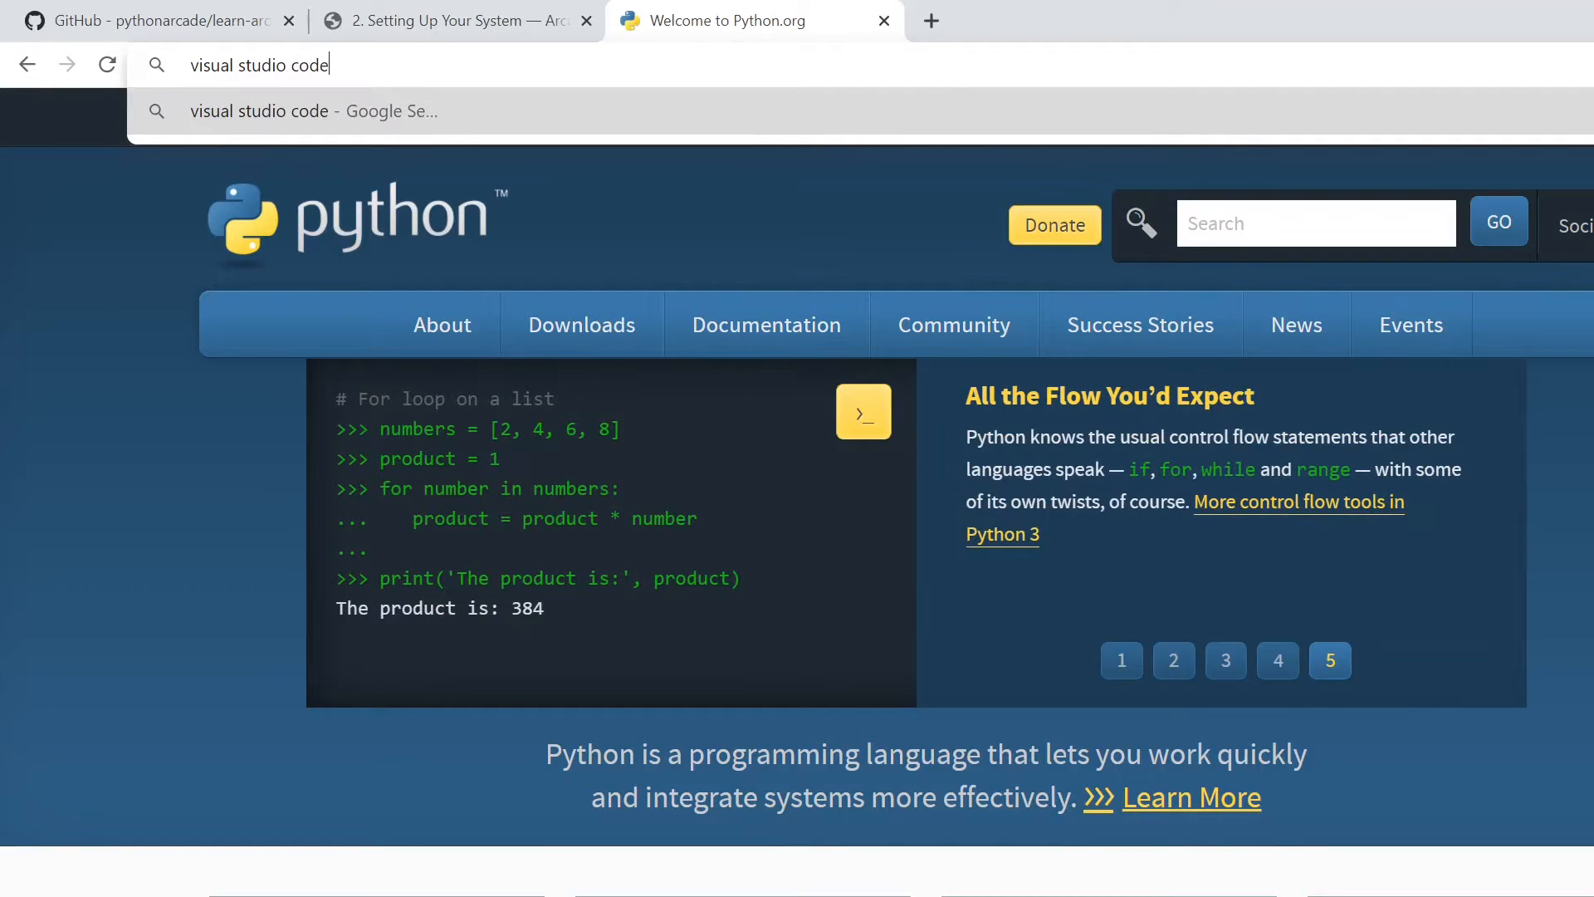
key("Return")
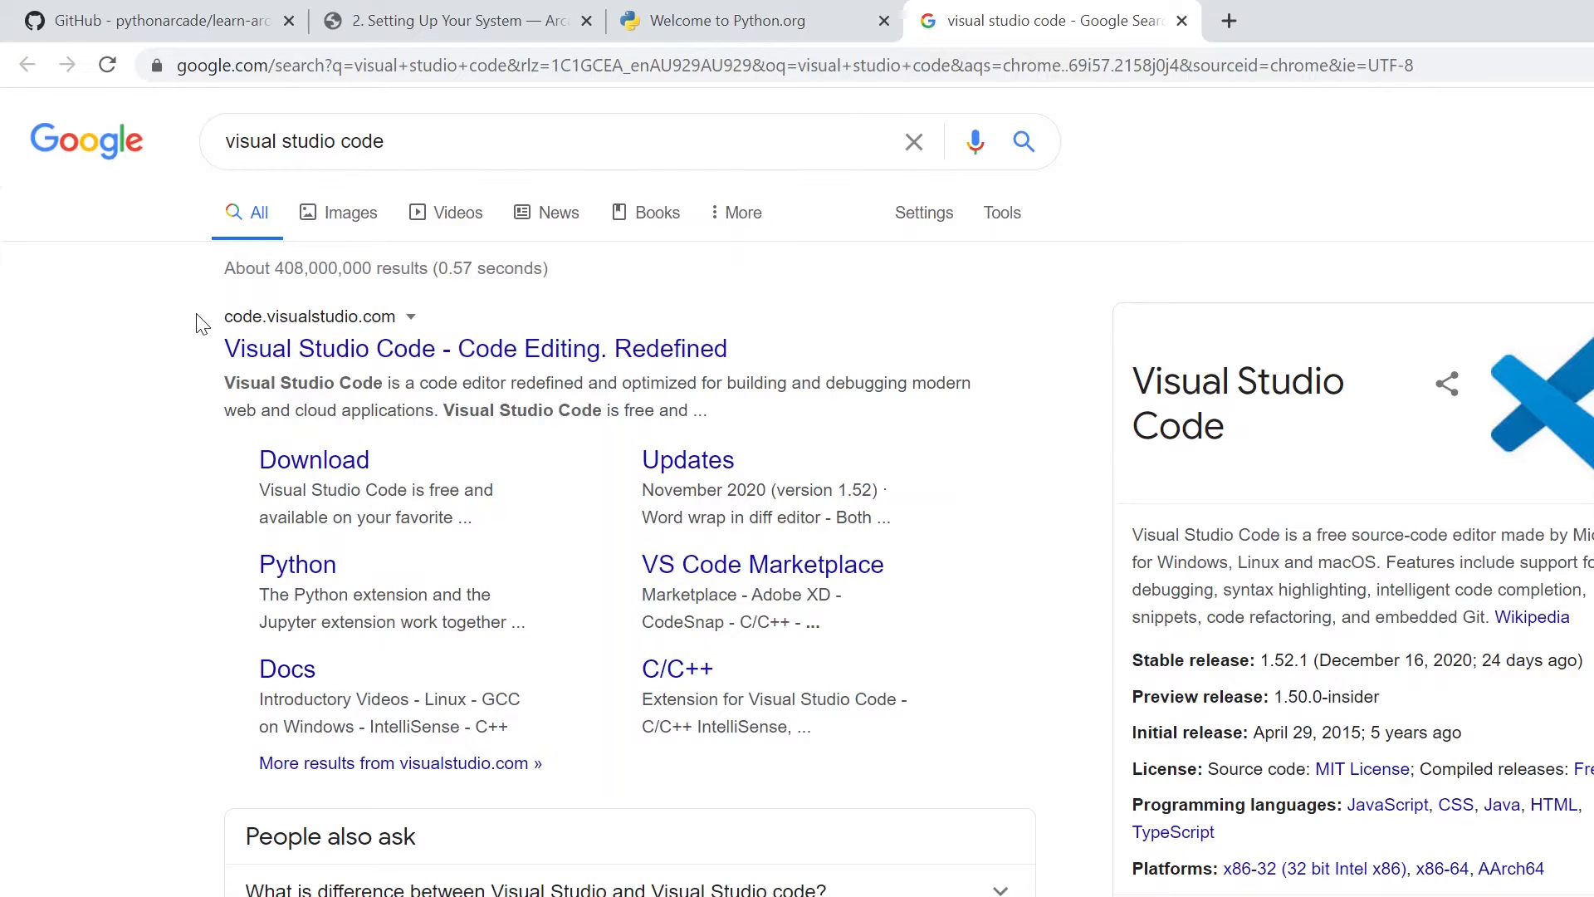
left_click(347, 354)
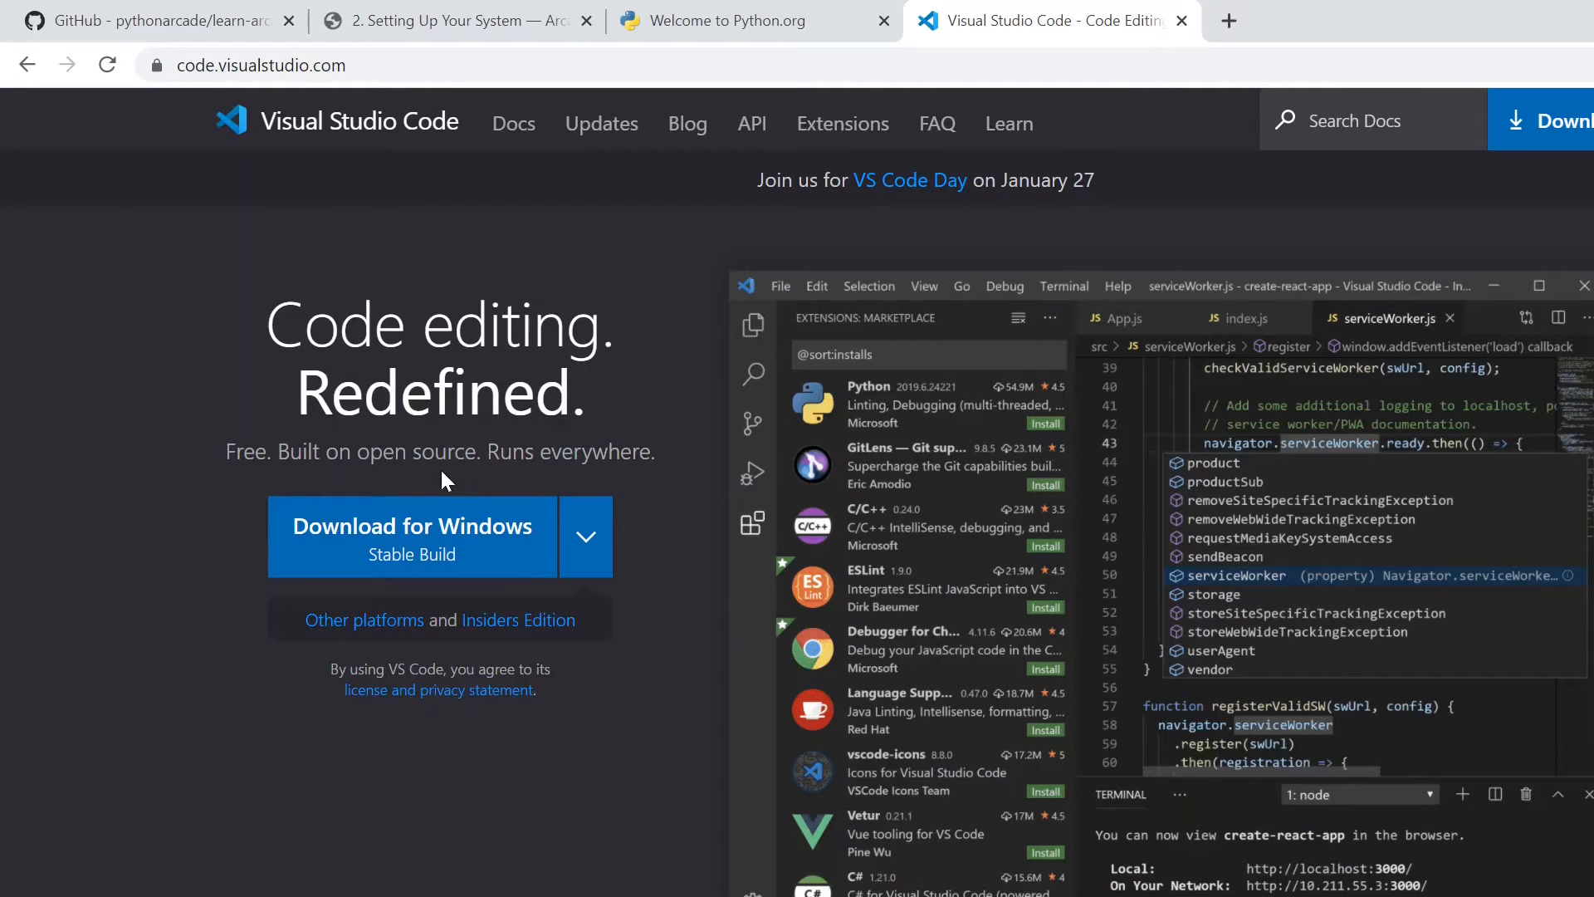
- Download the stable Windows build of Visual Studio Code and cancel its setup at the license agreement
left_click(425, 550)
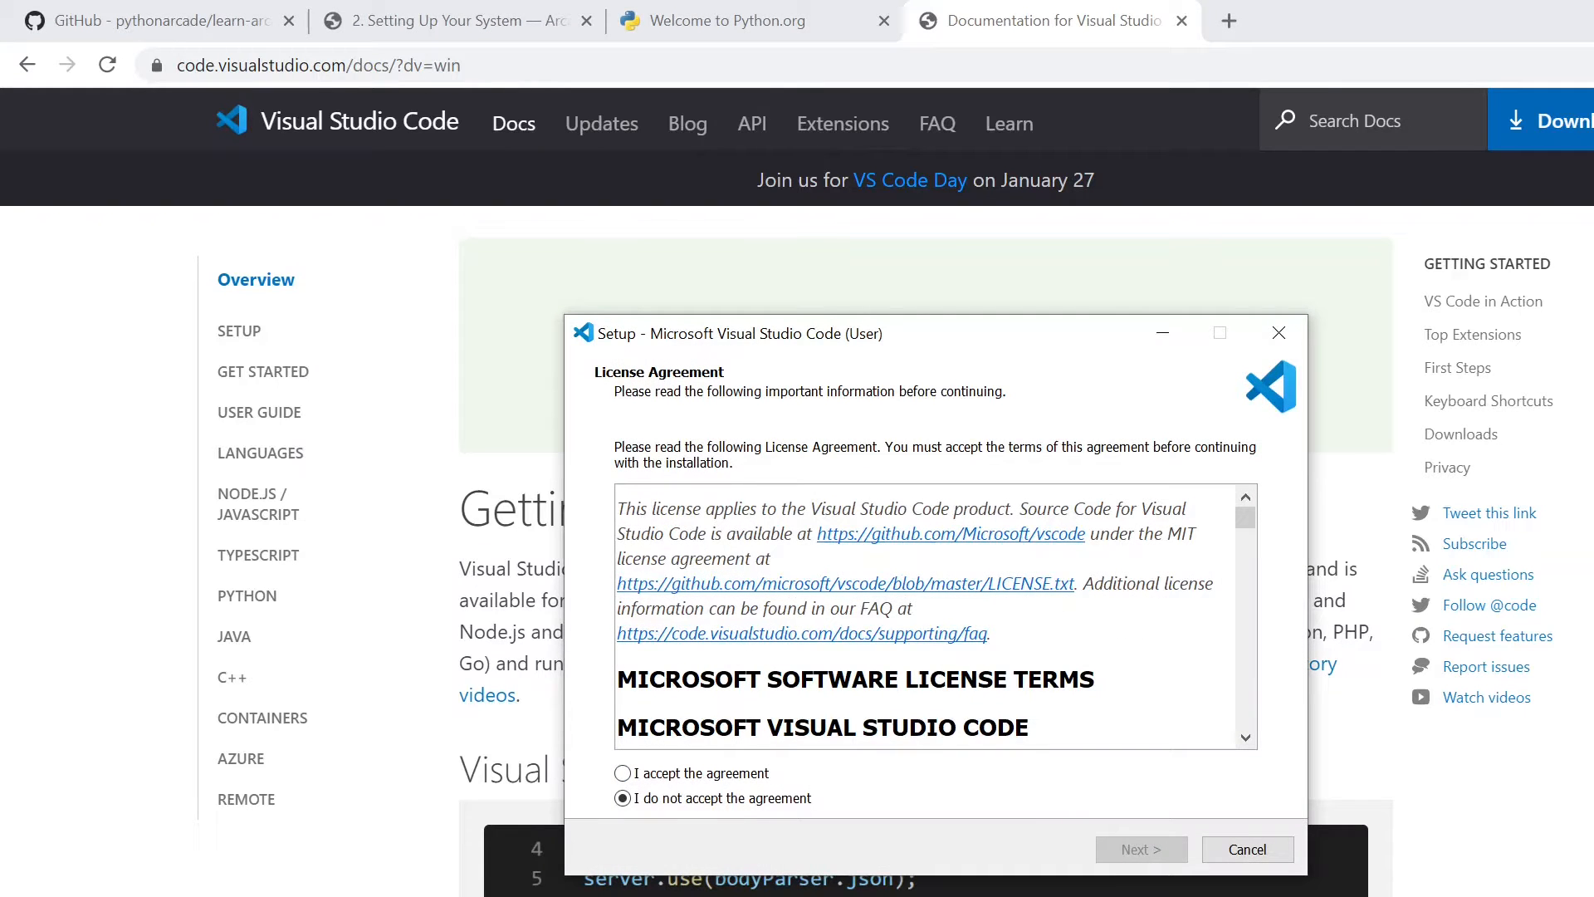
left_click(1247, 845)
left_click(1052, 757)
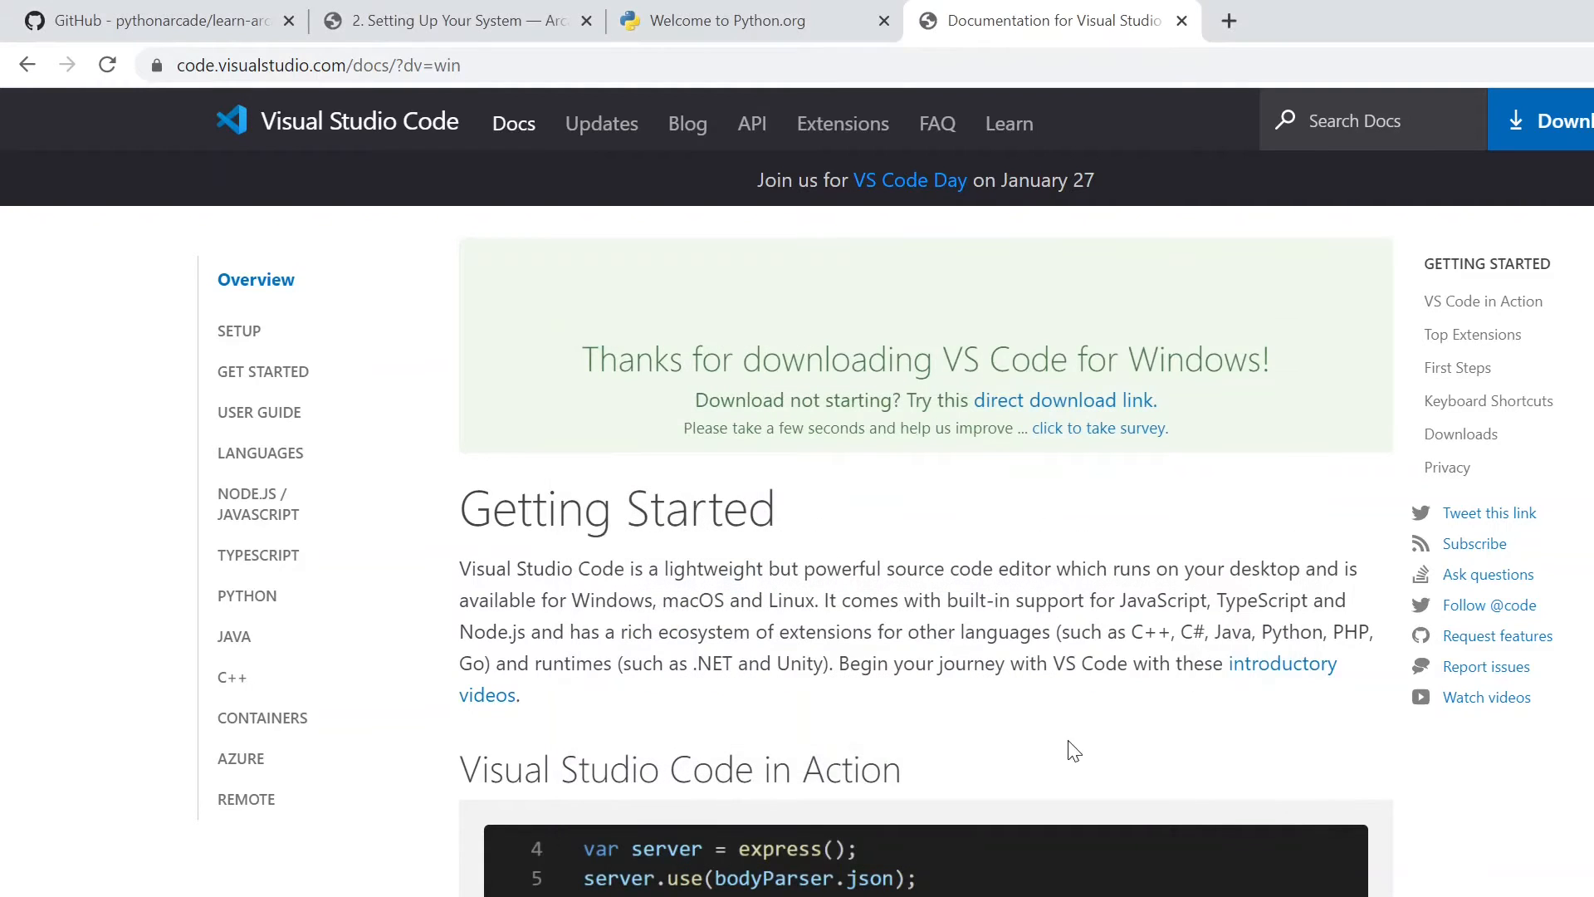
- Search the web for "ide" in a new tab and examine the description of an integrated development environment
type("ide")
key("alt+Return")
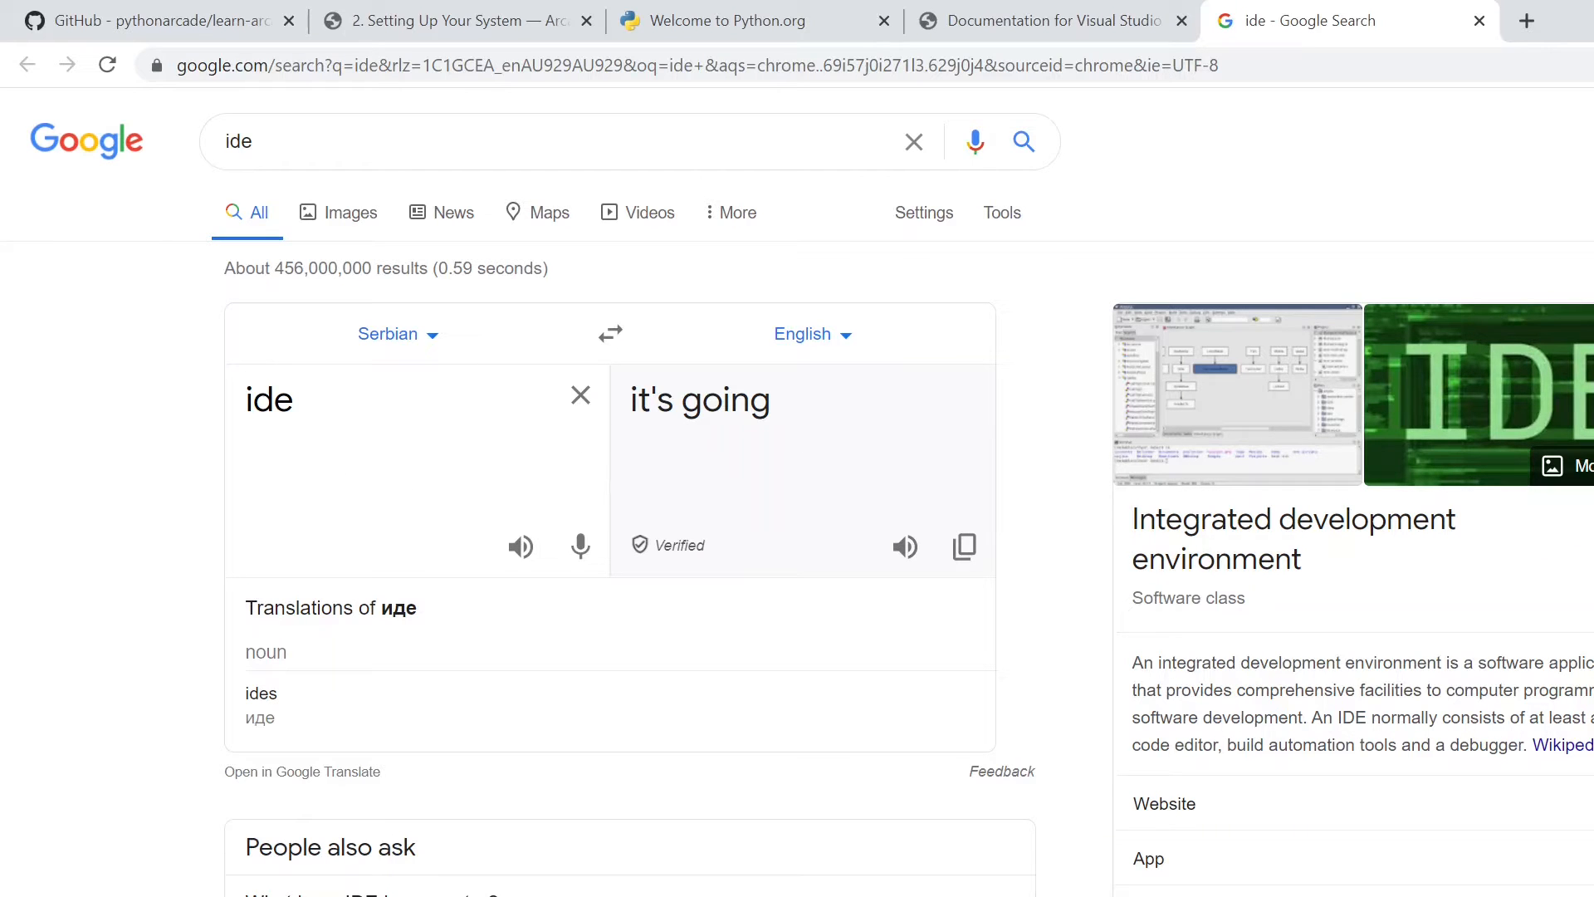
left_click_drag(1149, 560, 1347, 551)
left_click(1295, 560)
right_click(1095, 274)
left_click(1080, 271)
- Find Visual Studio Code among the installed Windows apps and launch it
key("super")
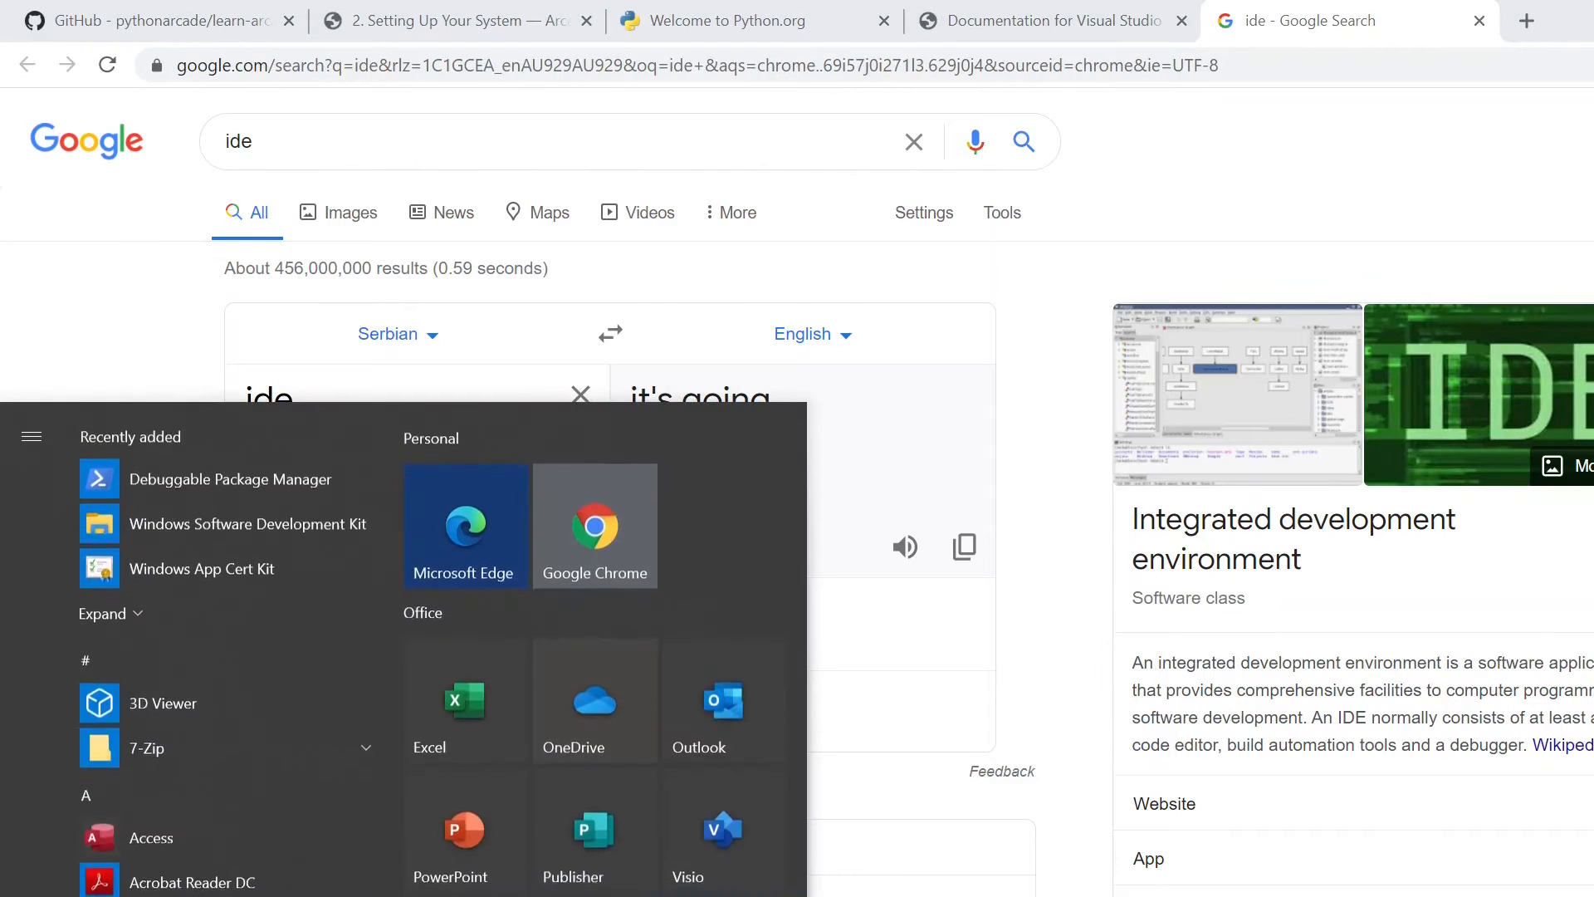
type("visual stu")
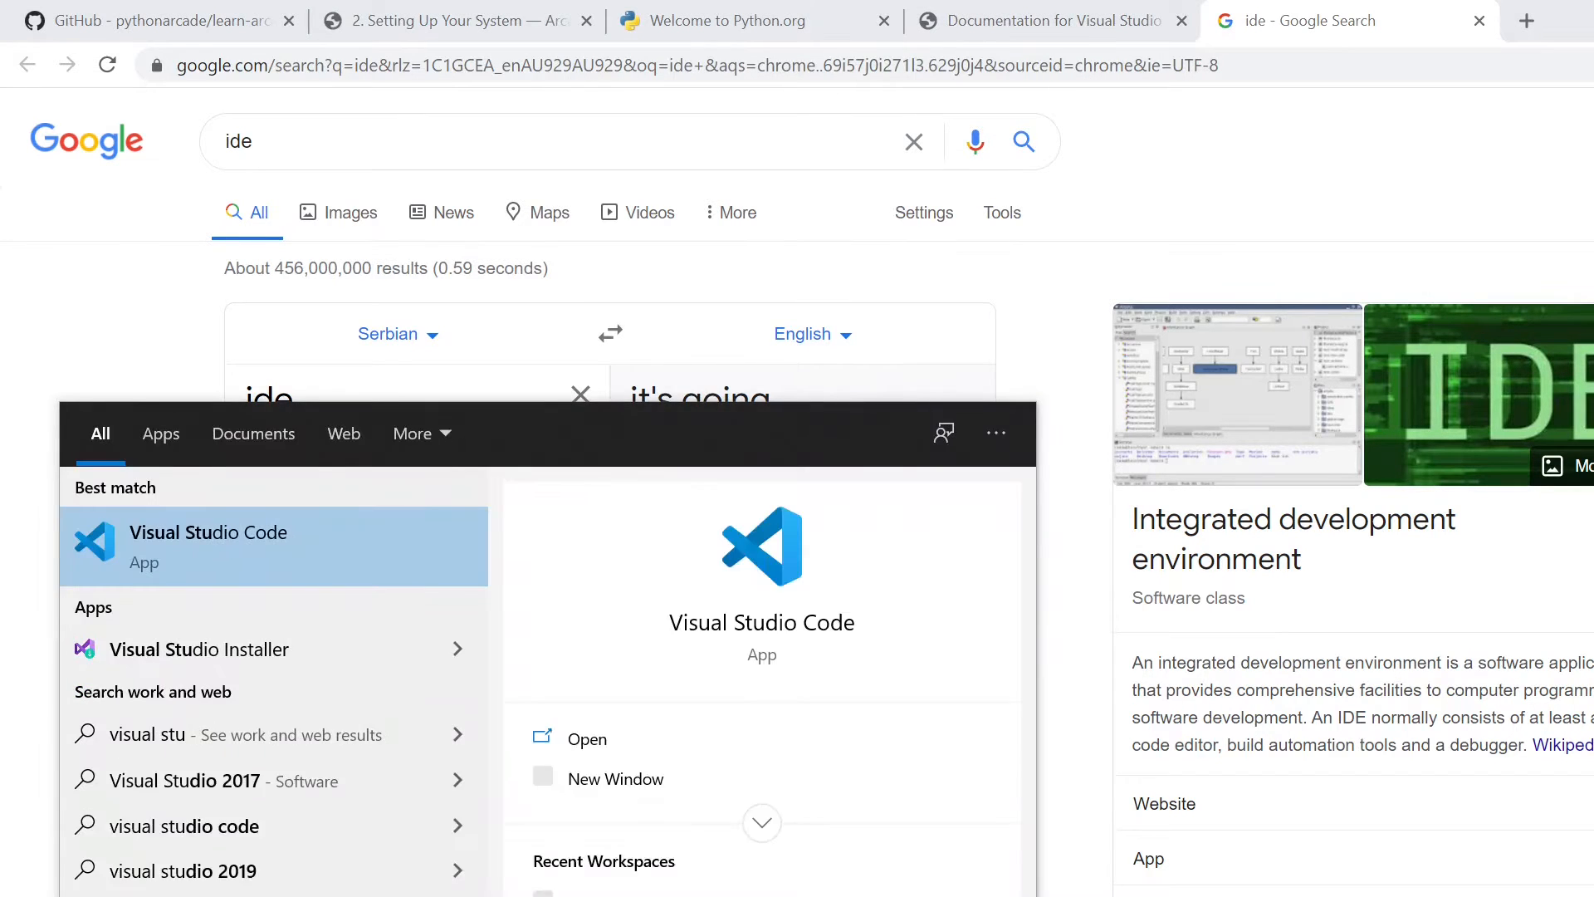
left_click(374, 513)
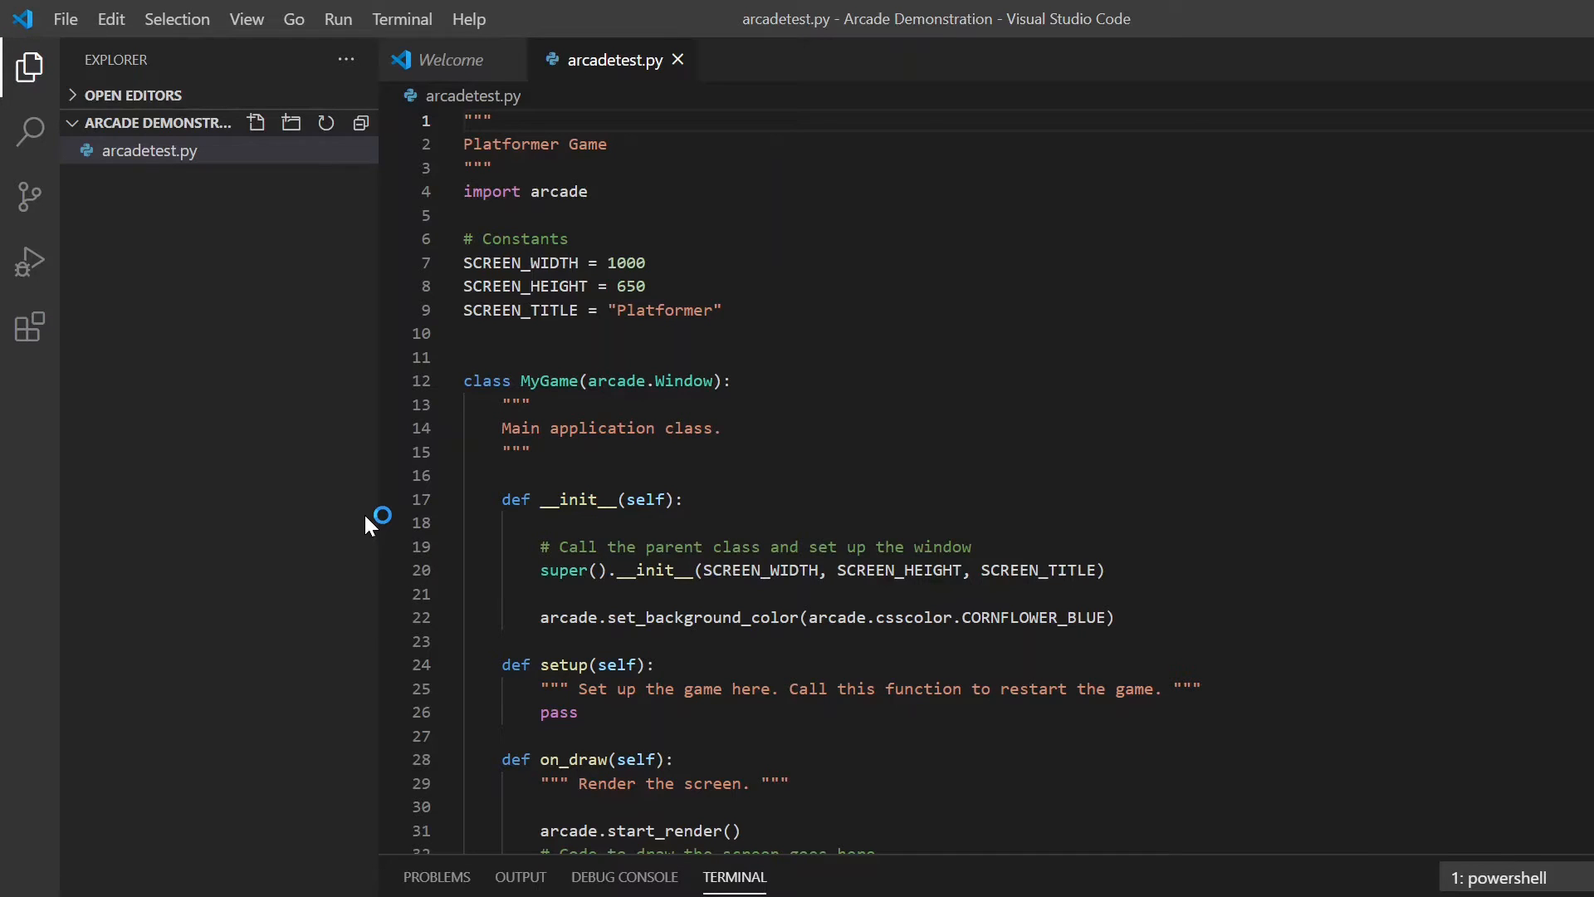
- View the Welcome page, then close it and the open arcadetest.py file
left_click(461, 62)
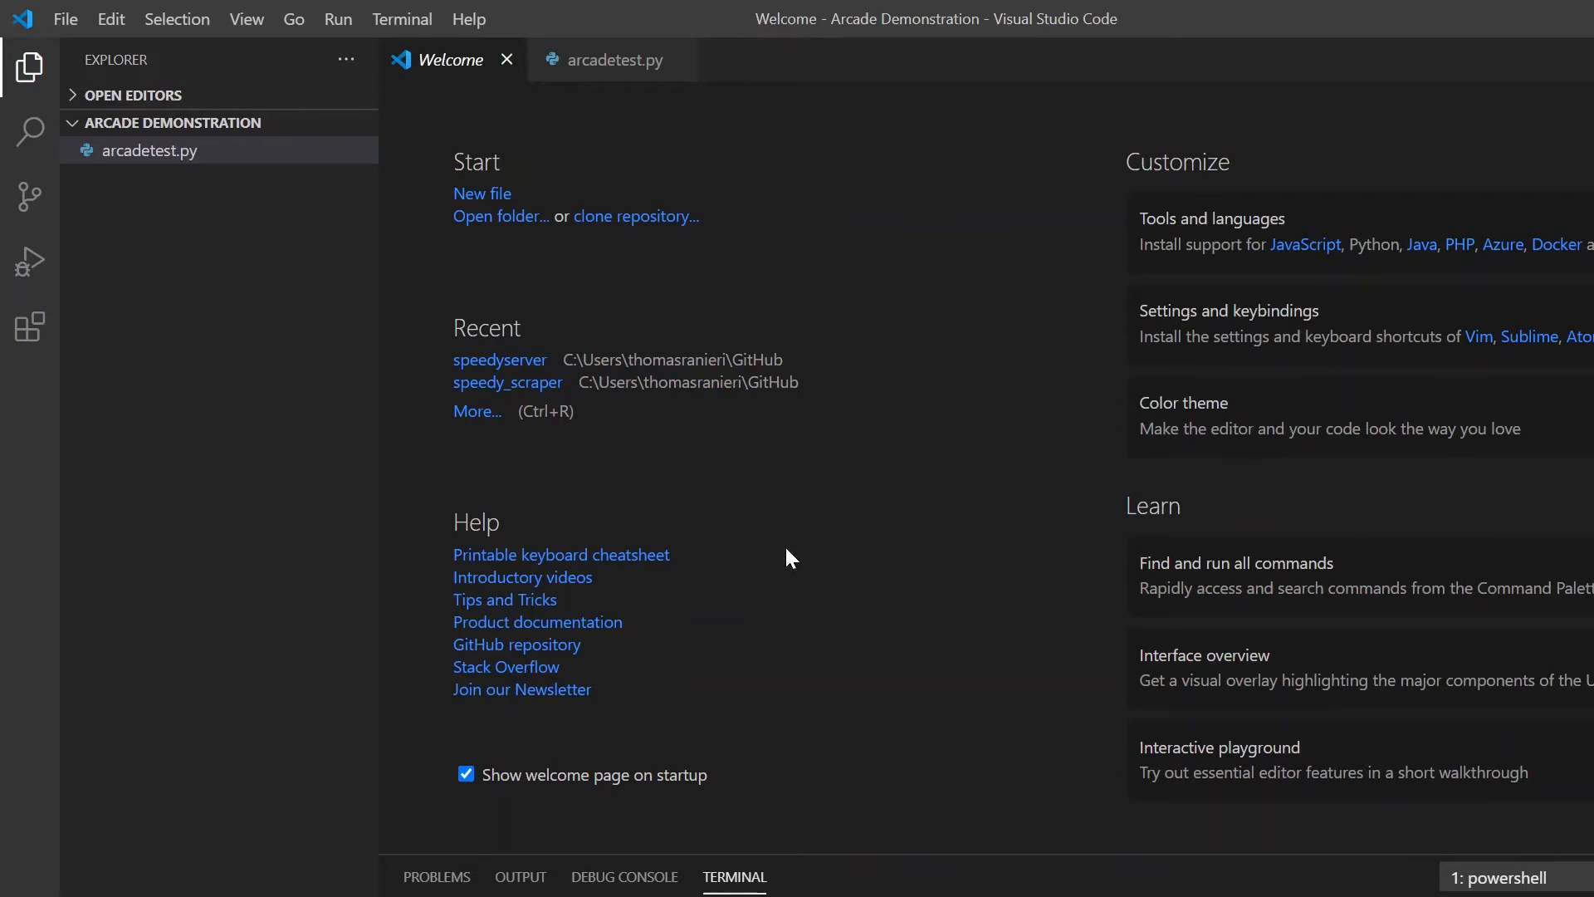
left_click(507, 59)
left_click(528, 59)
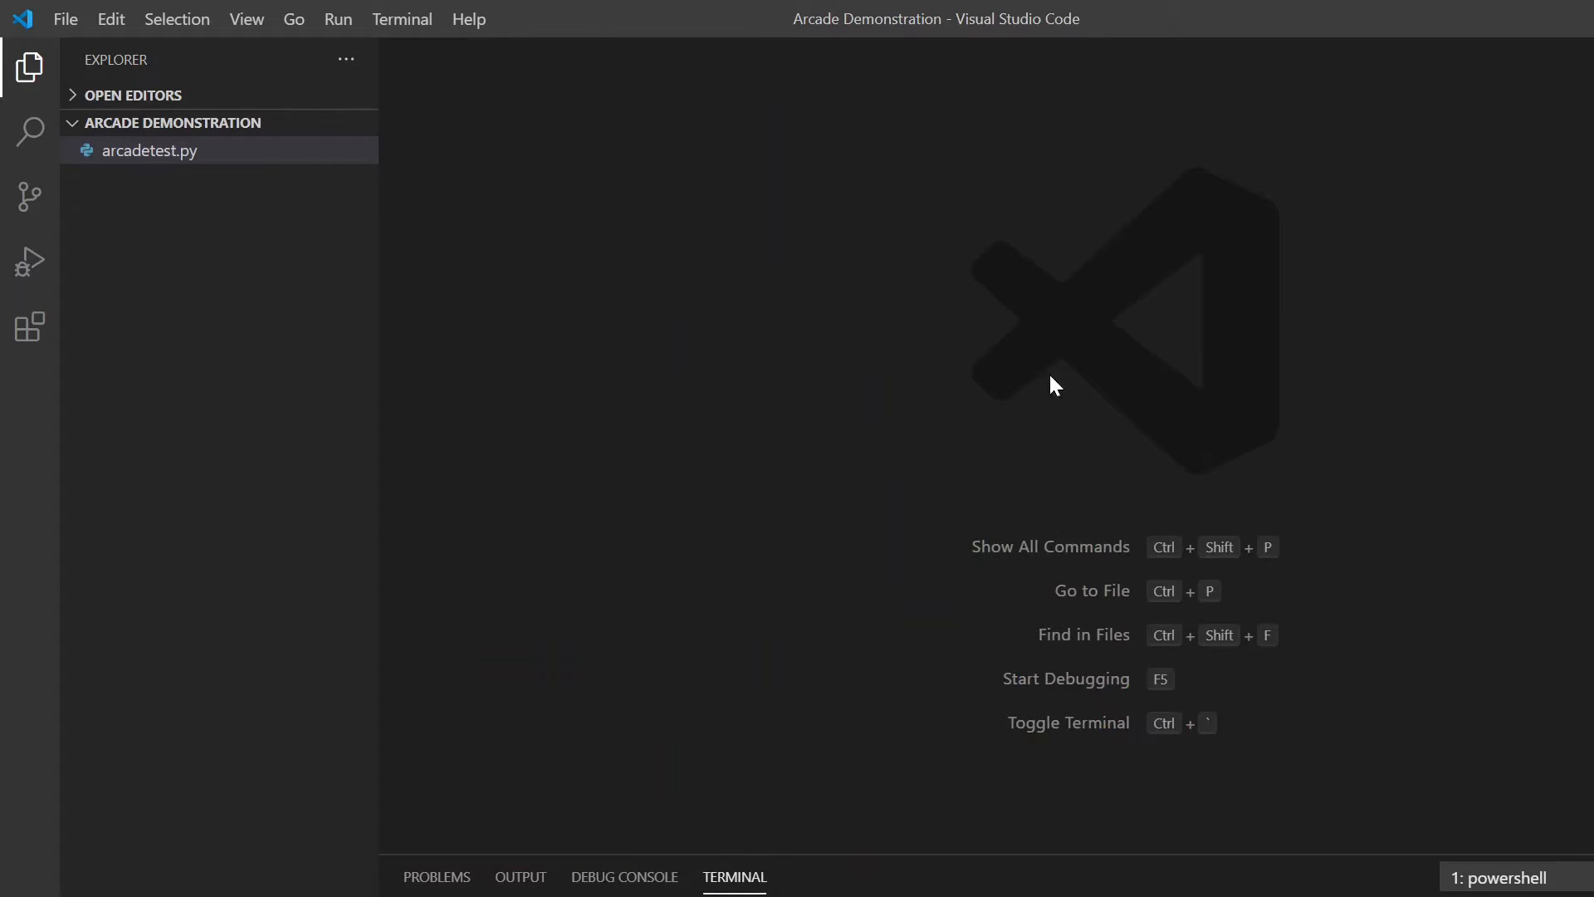
- Toggle the visibility of the Explorer side bar showing the Arcade Demonstration folder
left_click(30, 69)
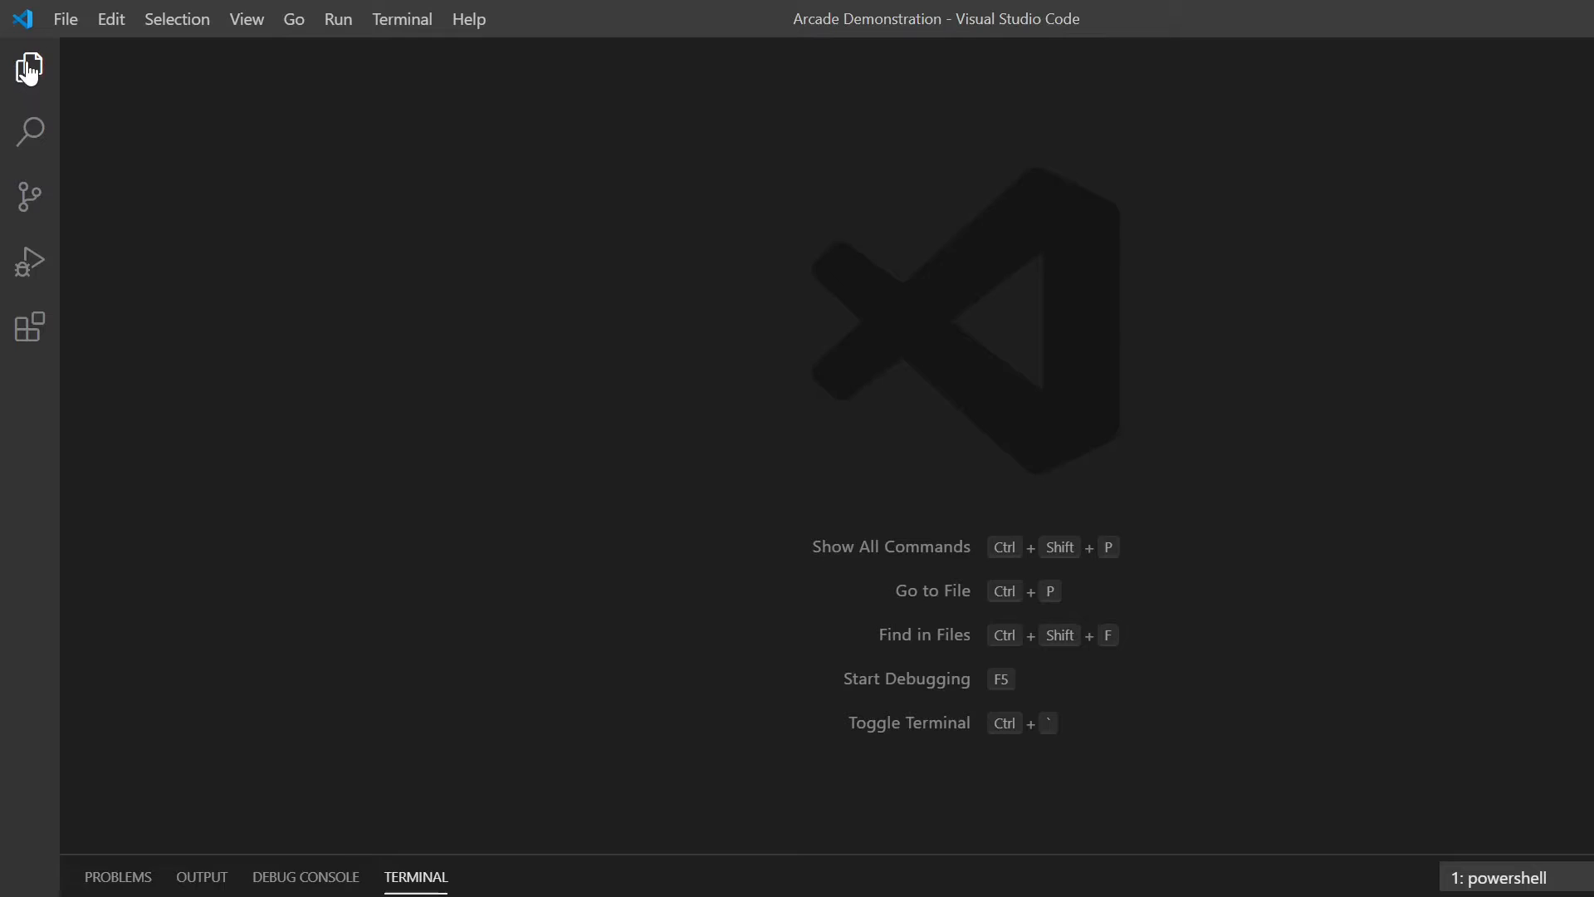
left_click(30, 73)
left_click(34, 78)
left_click(30, 91)
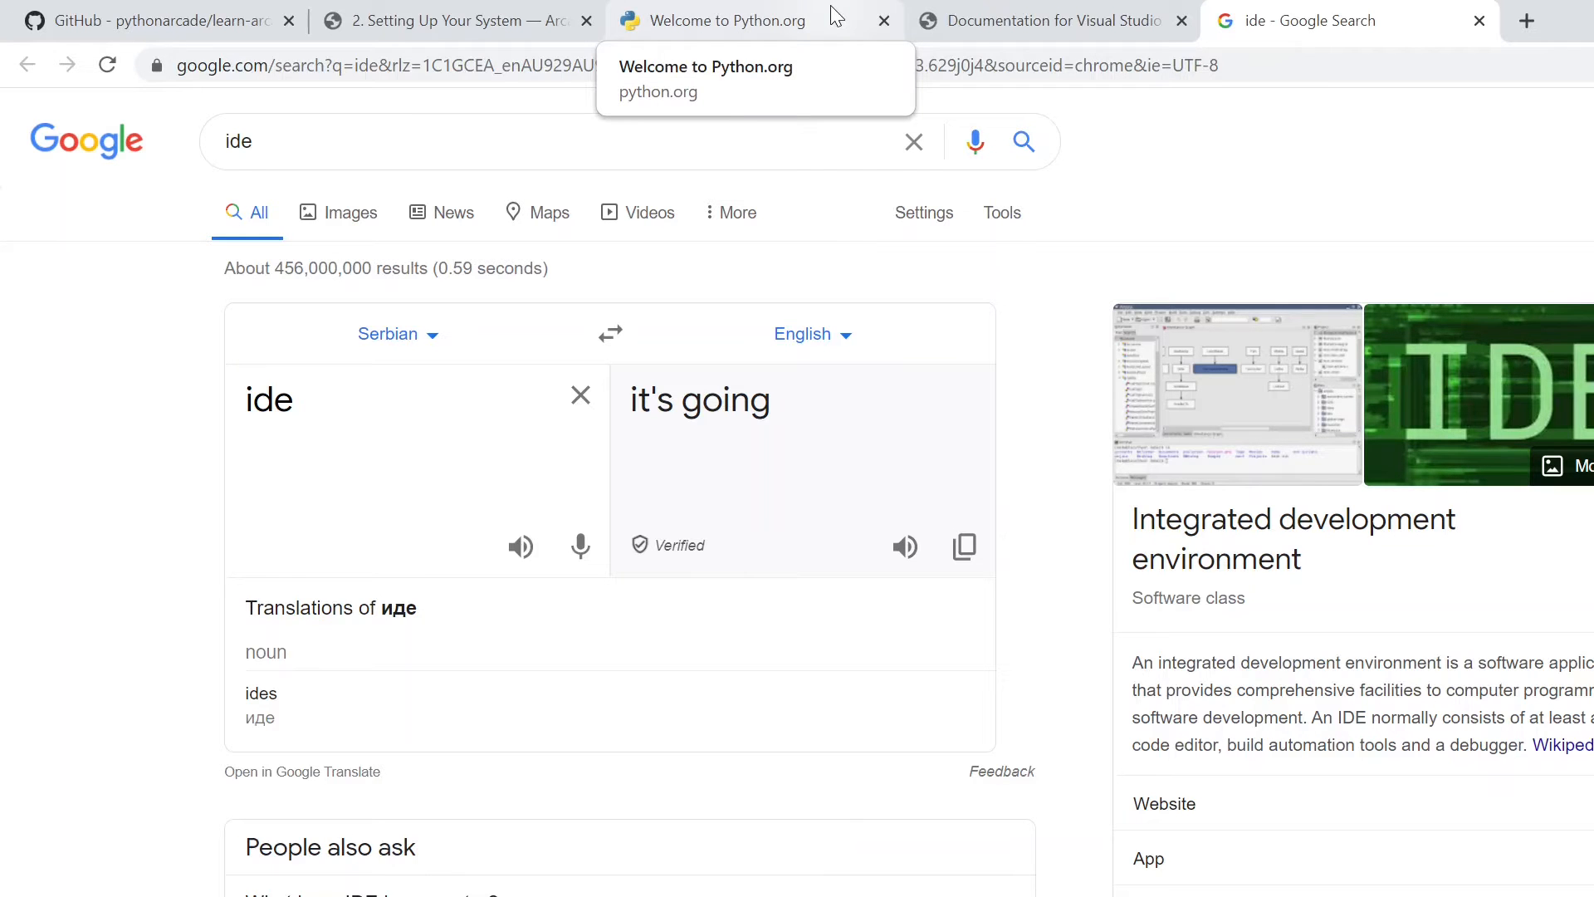
- Switch to Chrome and revisit the Arcade setup chapter, the Python.org site and the Visual Studio Code documentation
left_click(523, 18)
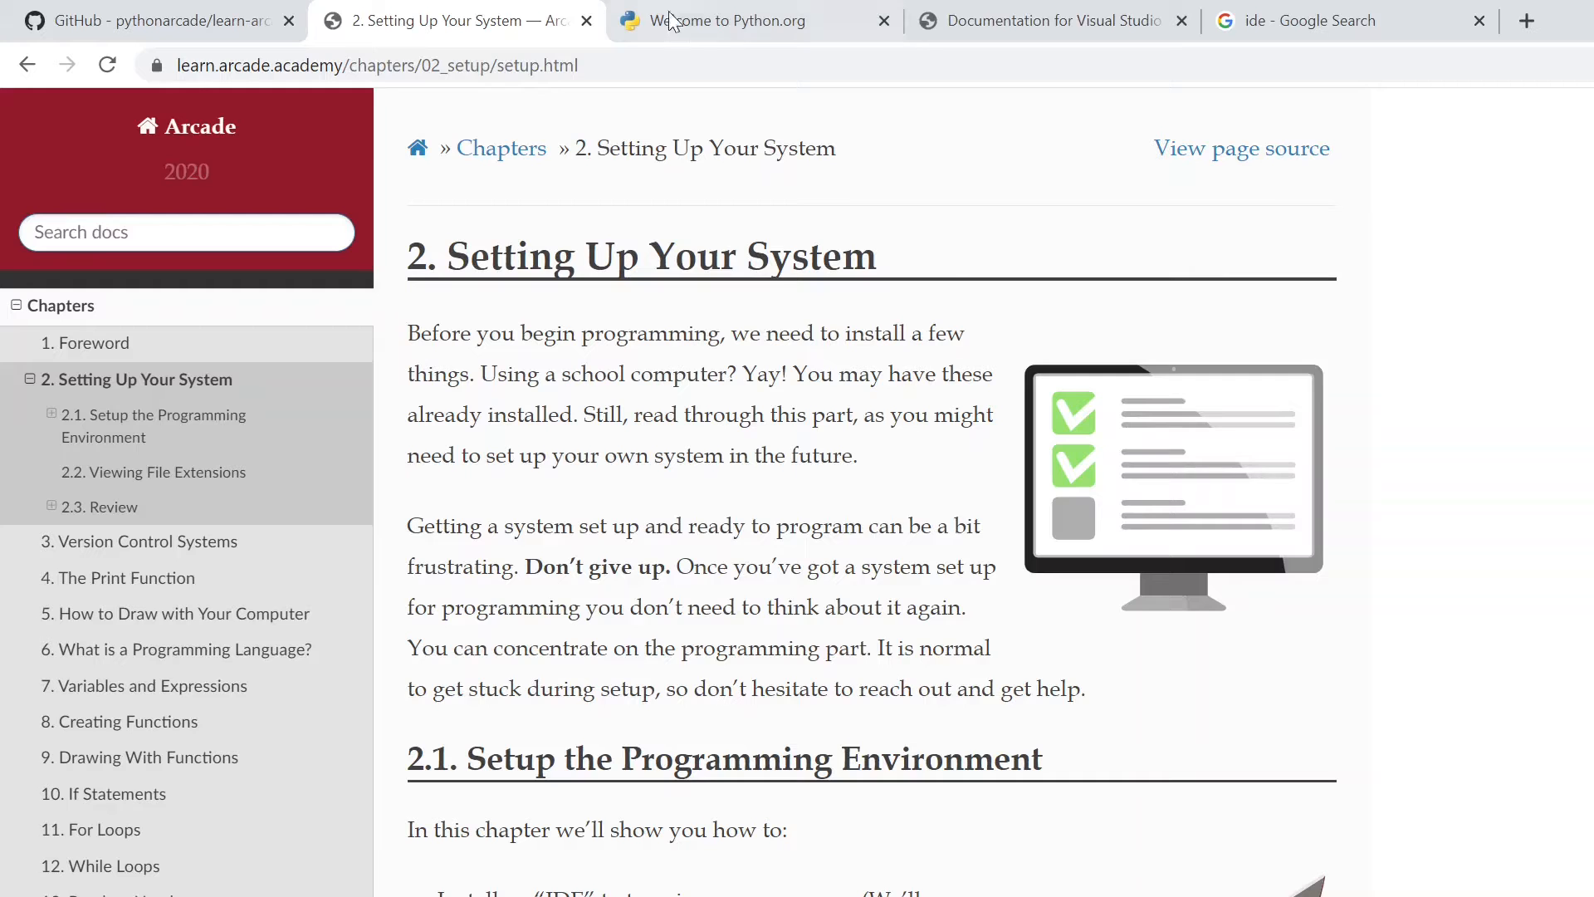
left_click(712, 18)
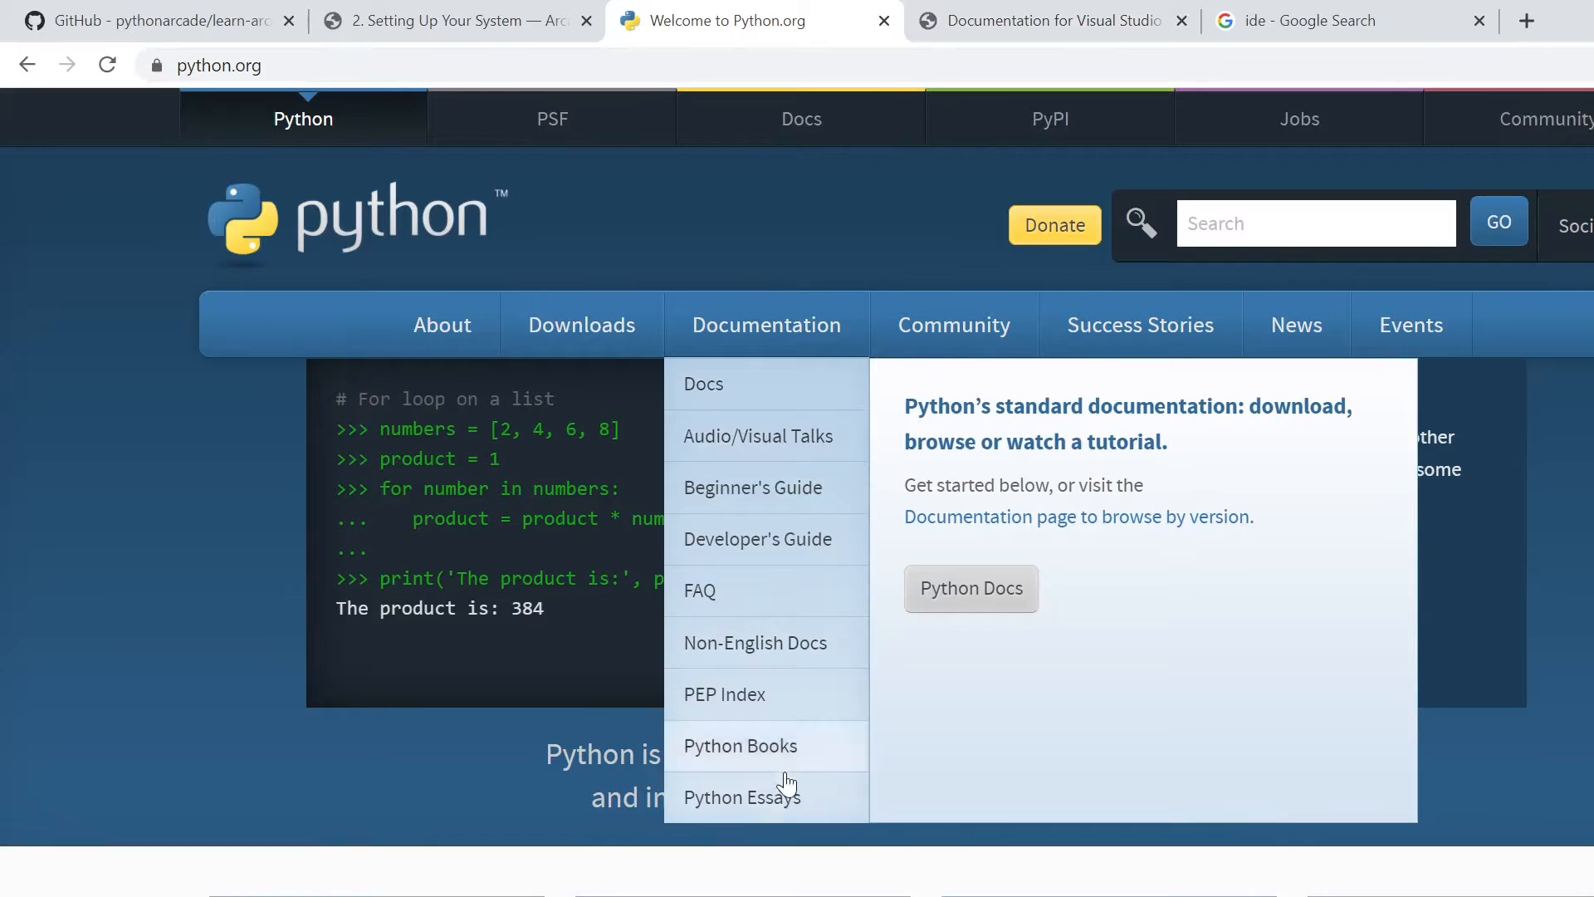
left_click(1026, 30)
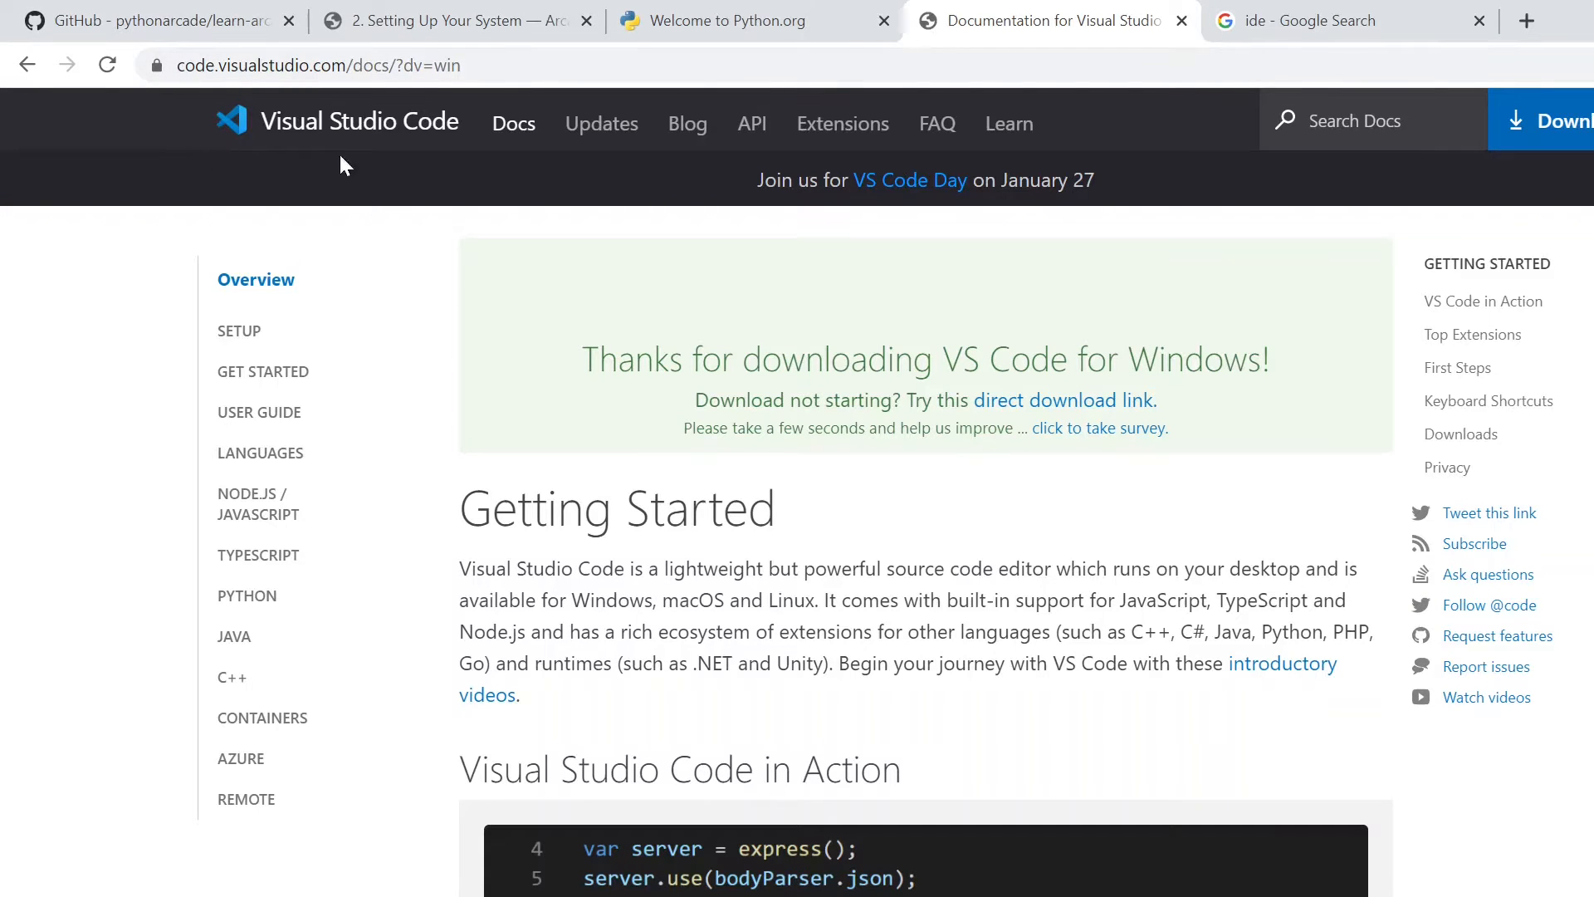
- Inspect lab_01.py in the Lab 01 - First Program folder of the learn-arcade-work repository and return to the repository's root
left_click(202, 26)
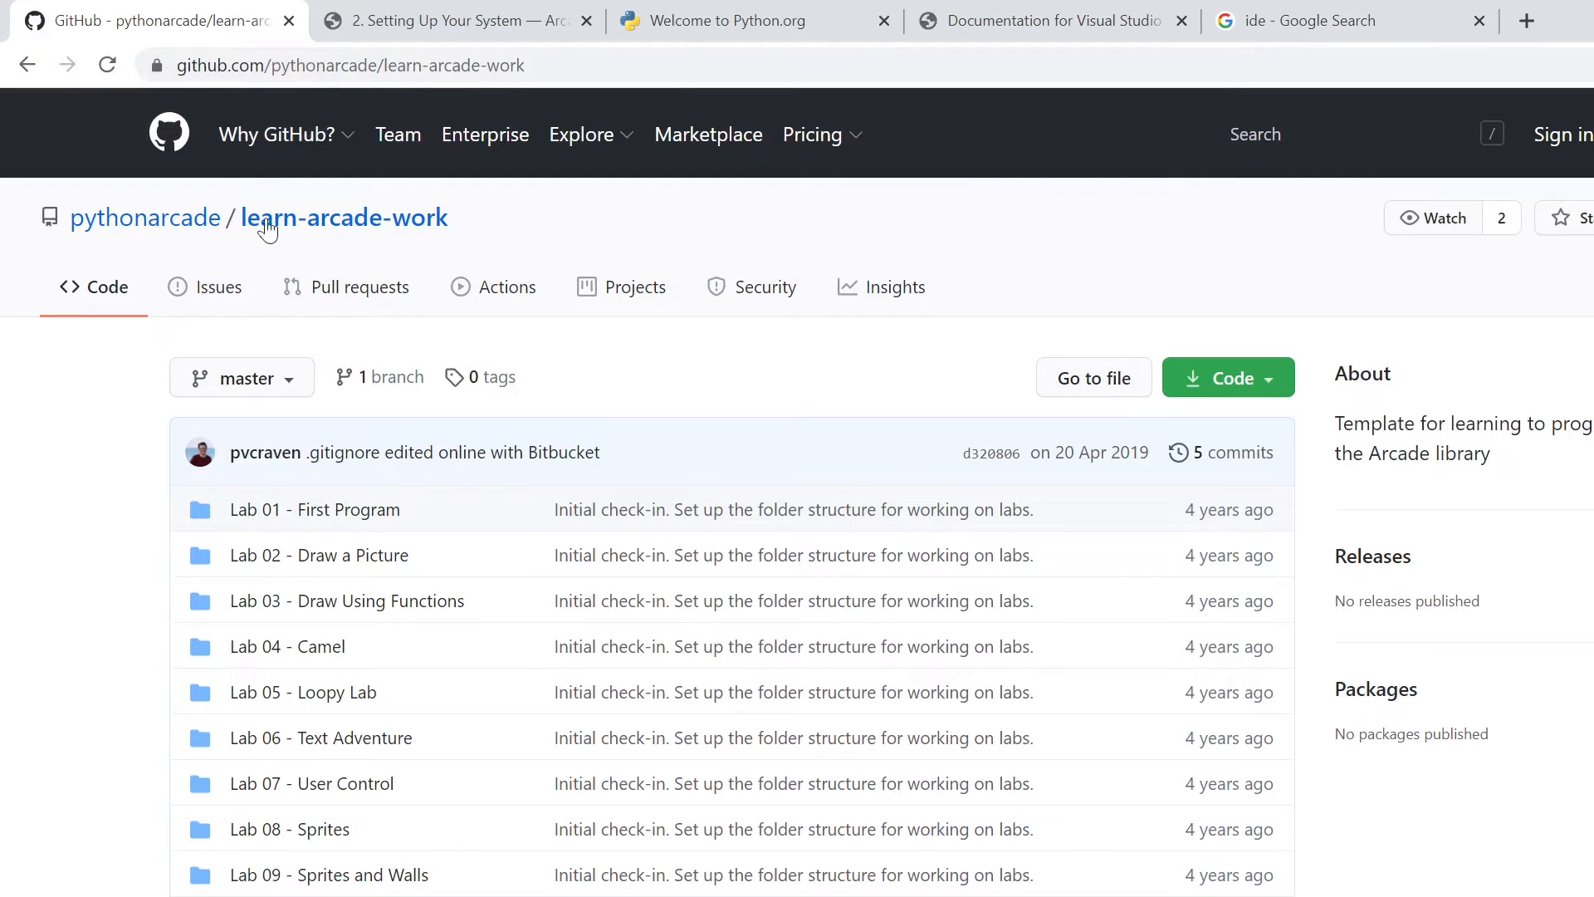
scroll(319, 500, "down", 2)
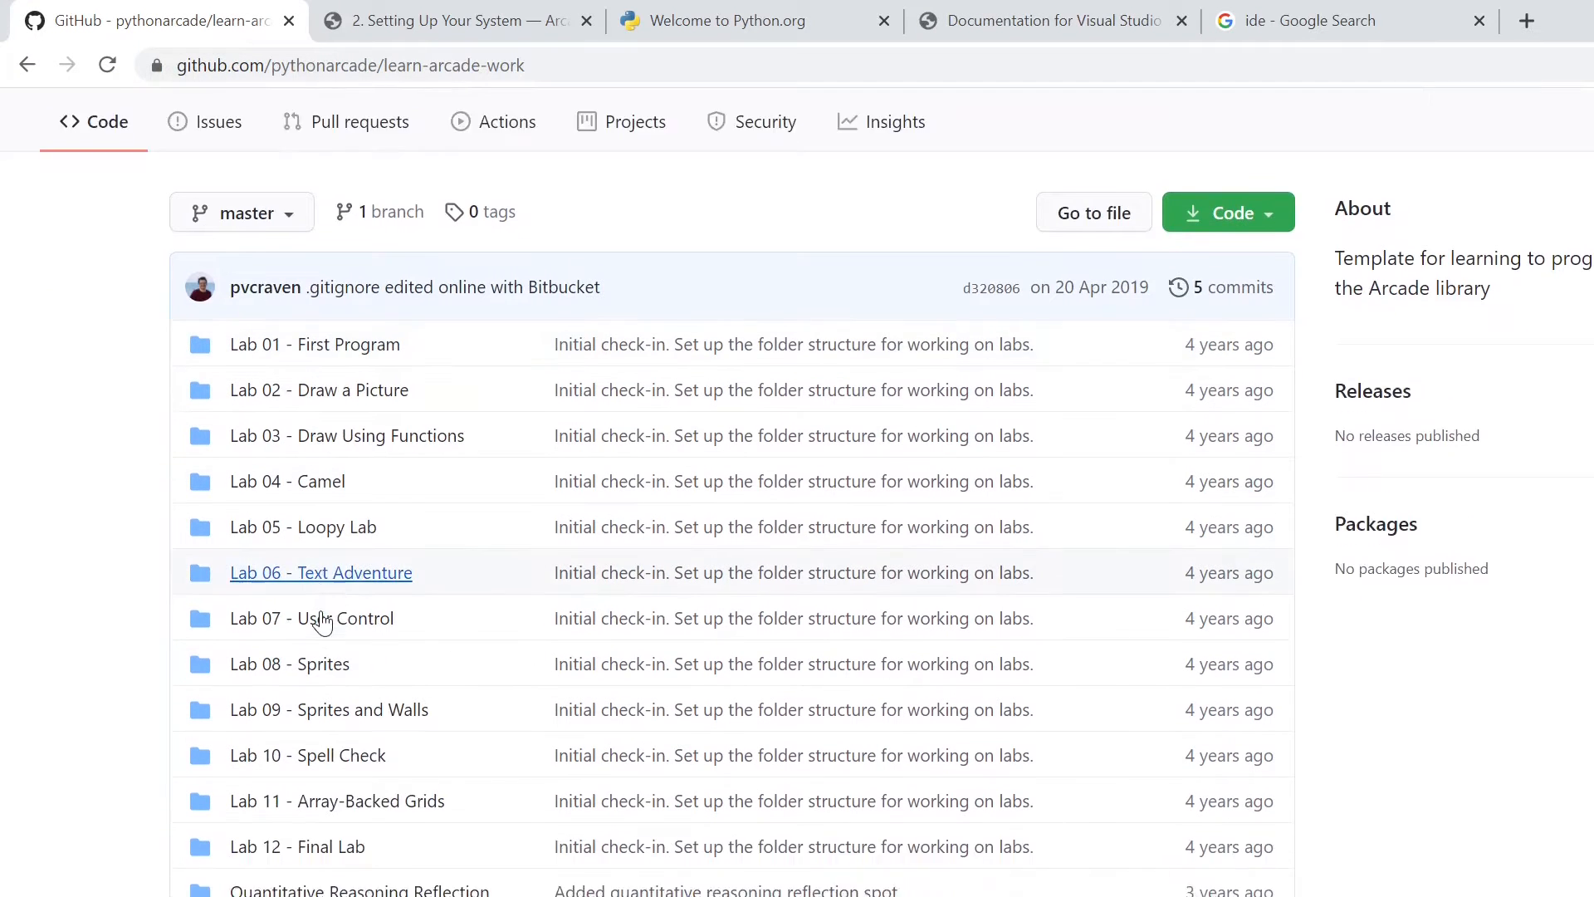
left_click(320, 282)
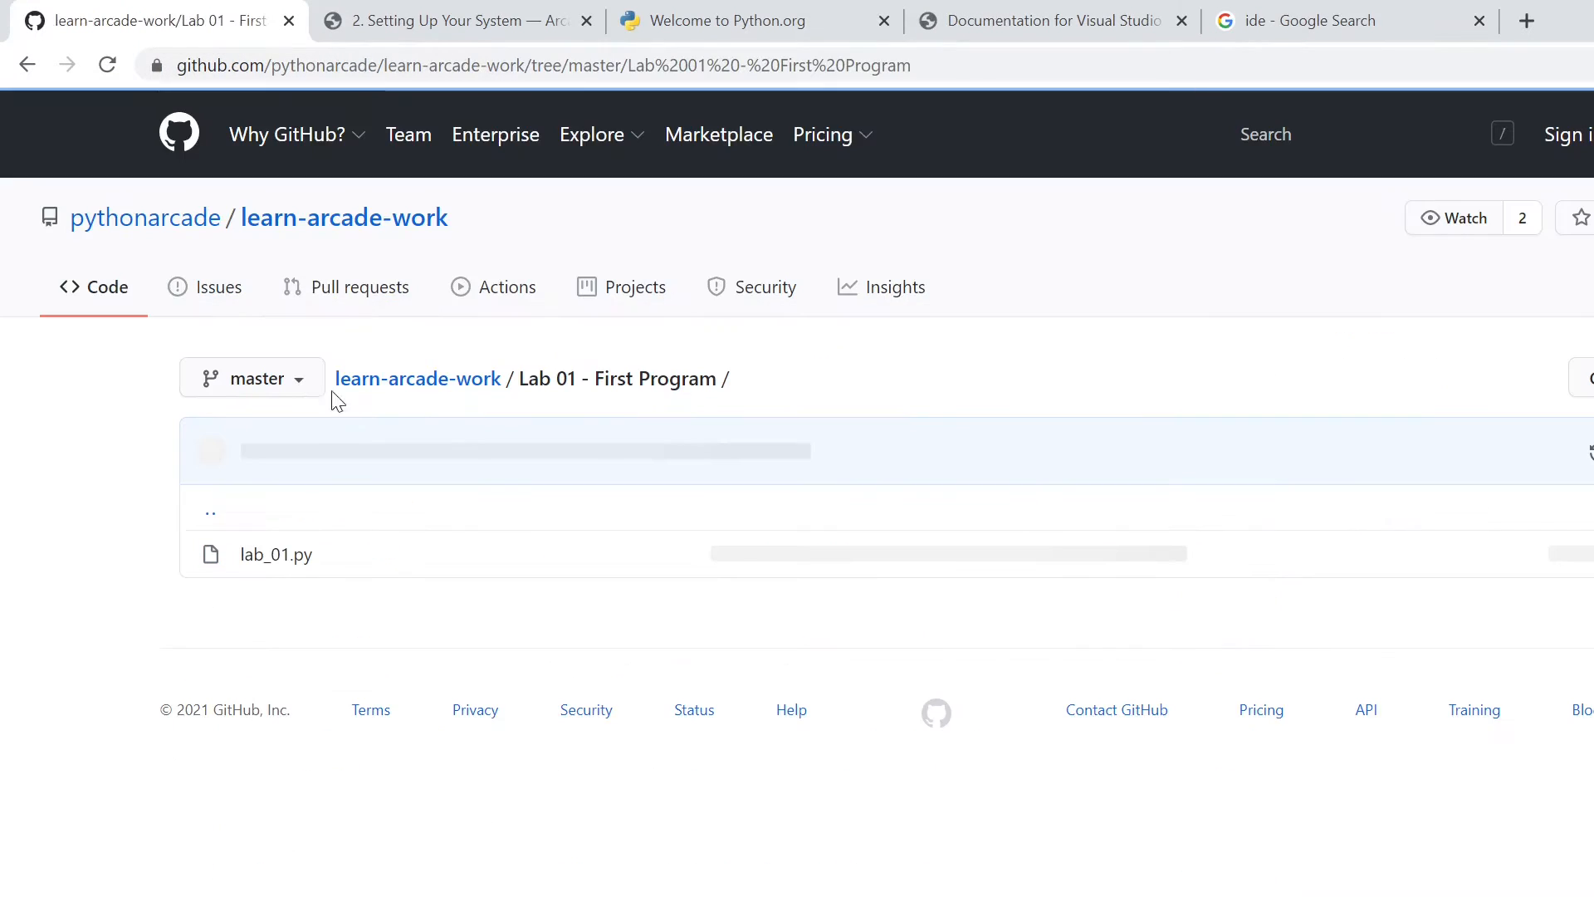
left_click(280, 558)
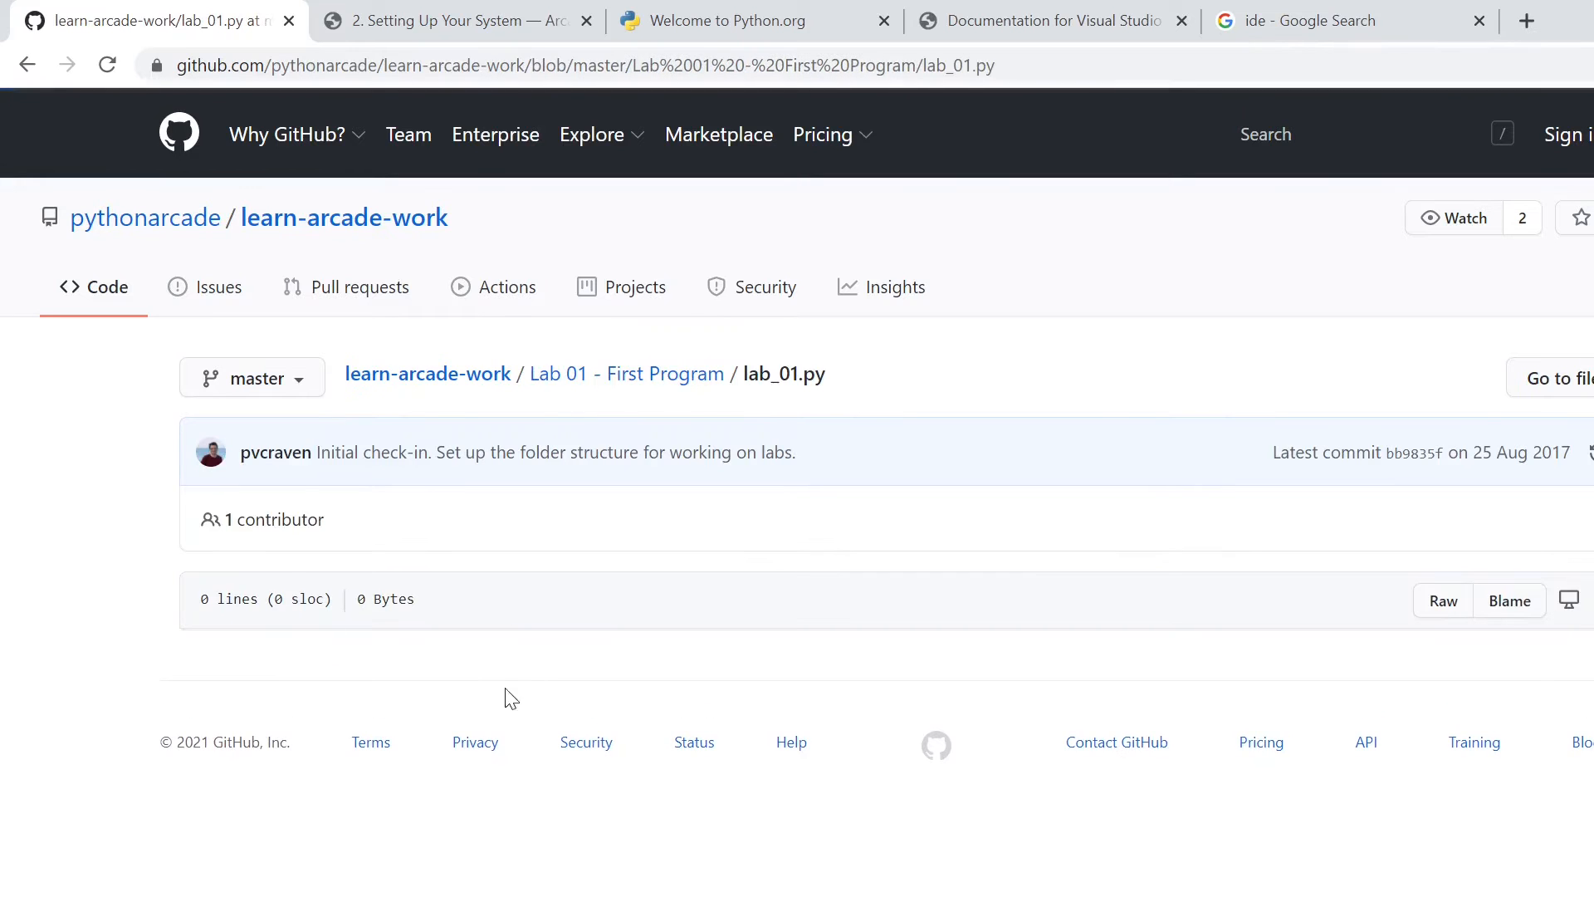
left_click(447, 378)
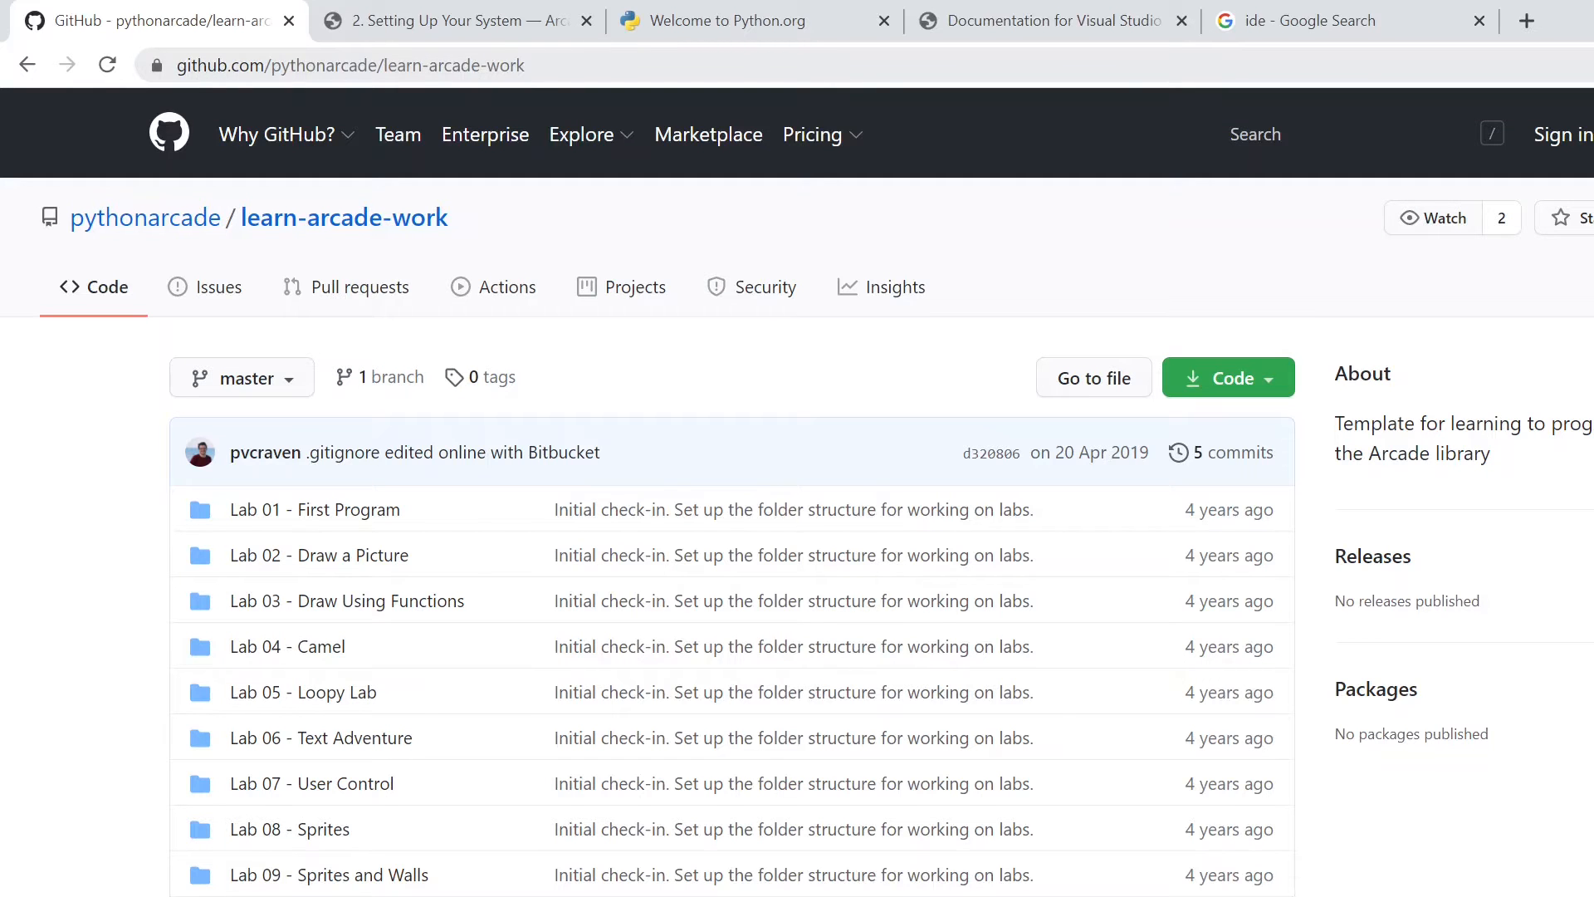
- Point out the learn-arcade-work repository's web address by highlighting it
left_click_drag(377, 65, 540, 66)
left_click(568, 68)
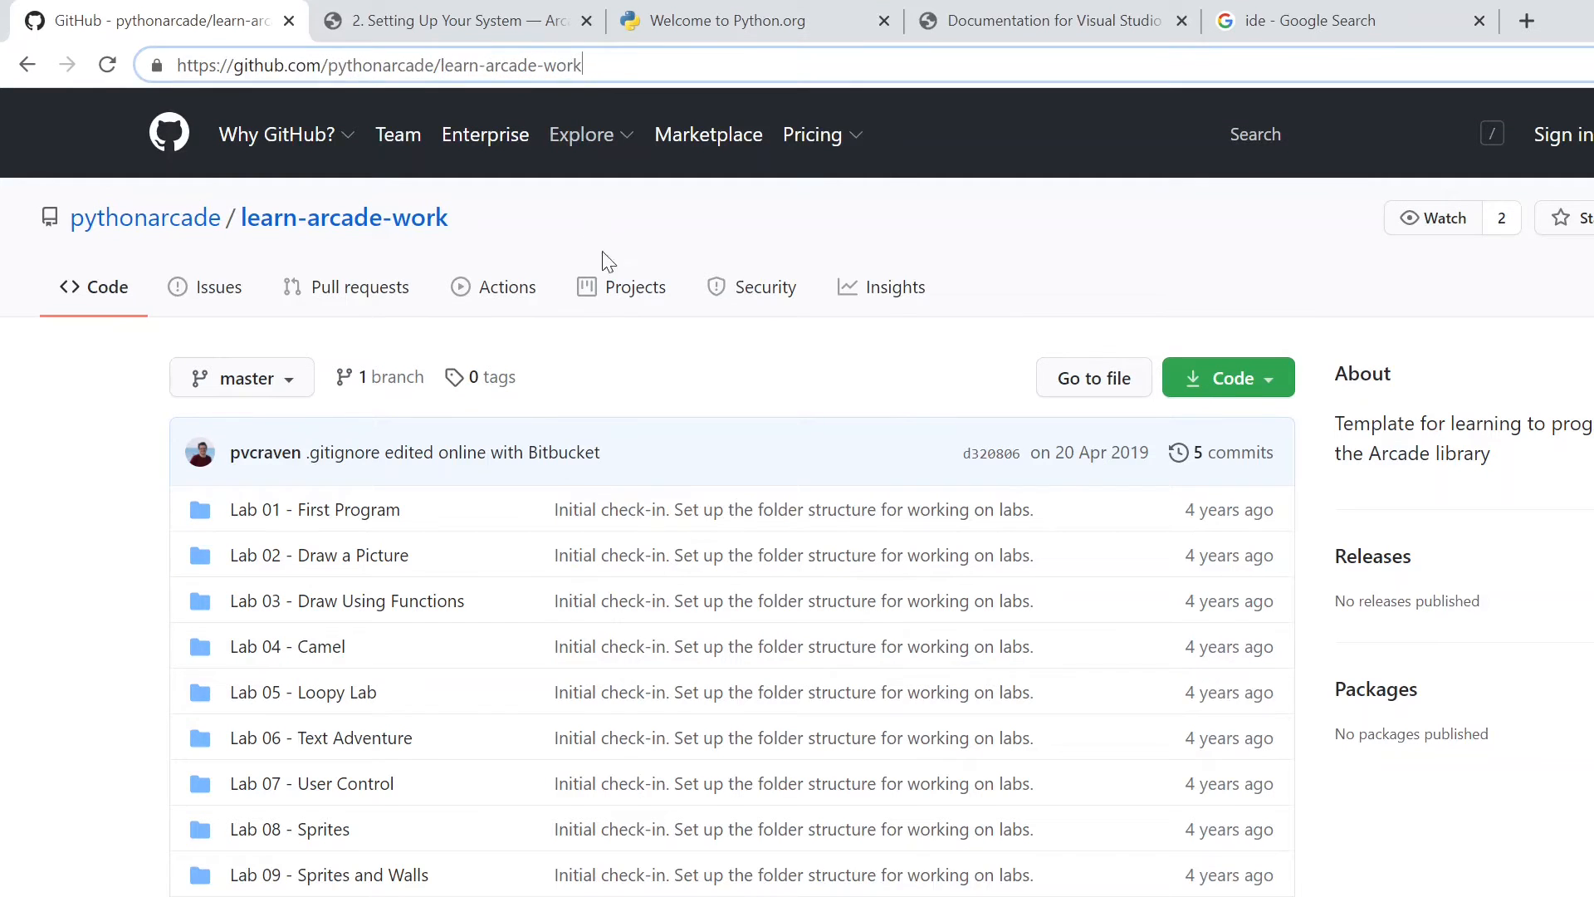
left_click(1241, 241)
- Look through the repository's lab folders and open Lab 01 - First Program
scroll(864, 481, "down", 3)
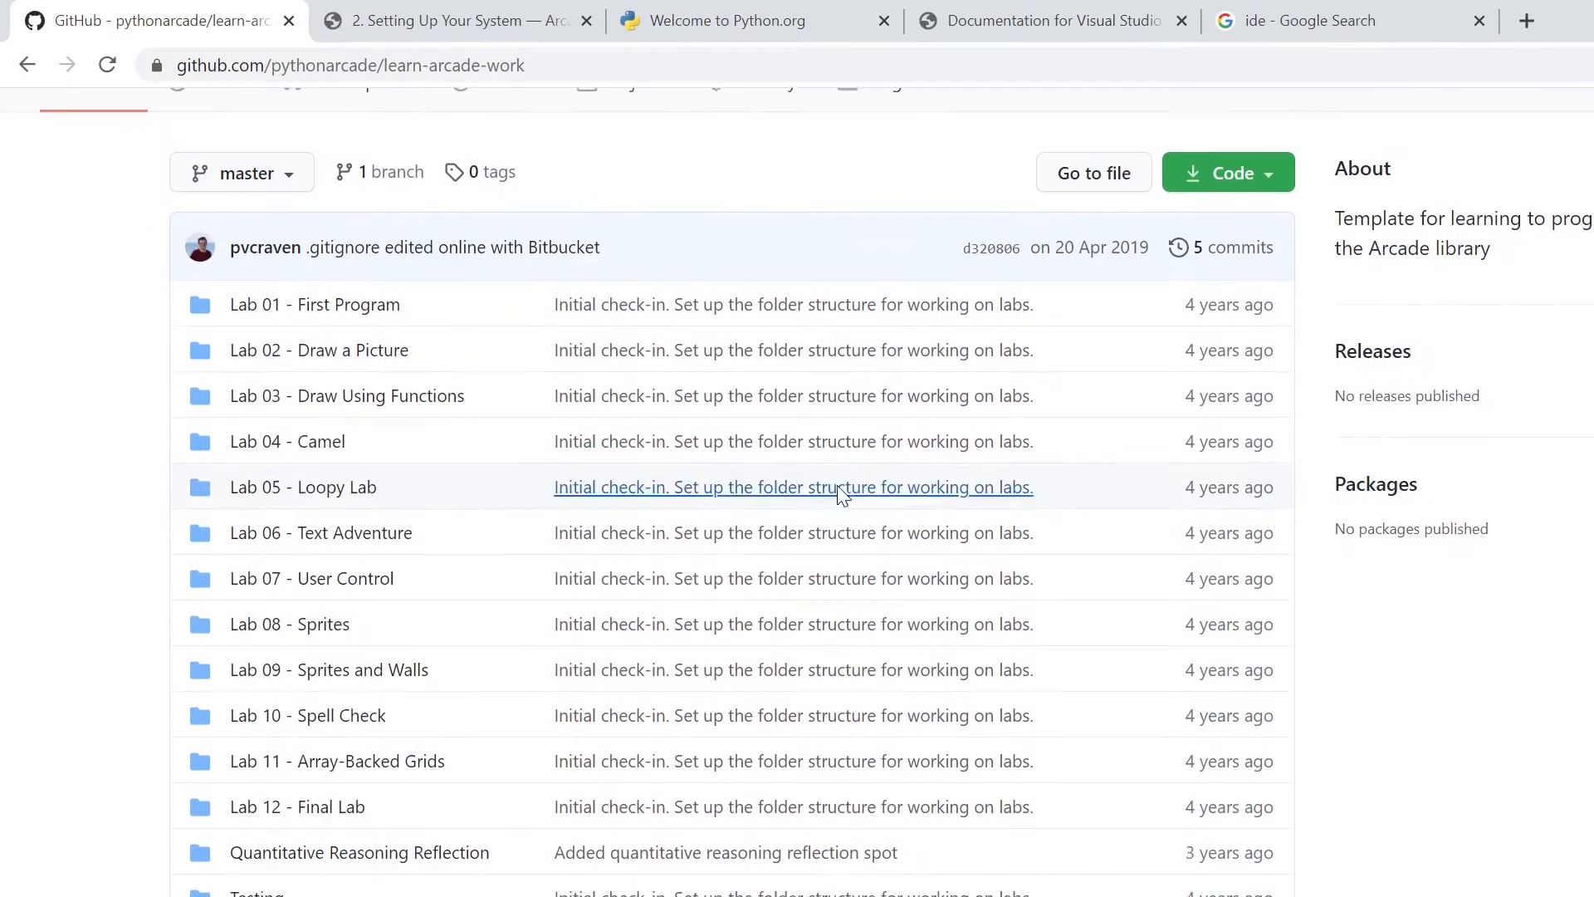
scroll(249, 731, "up", 2)
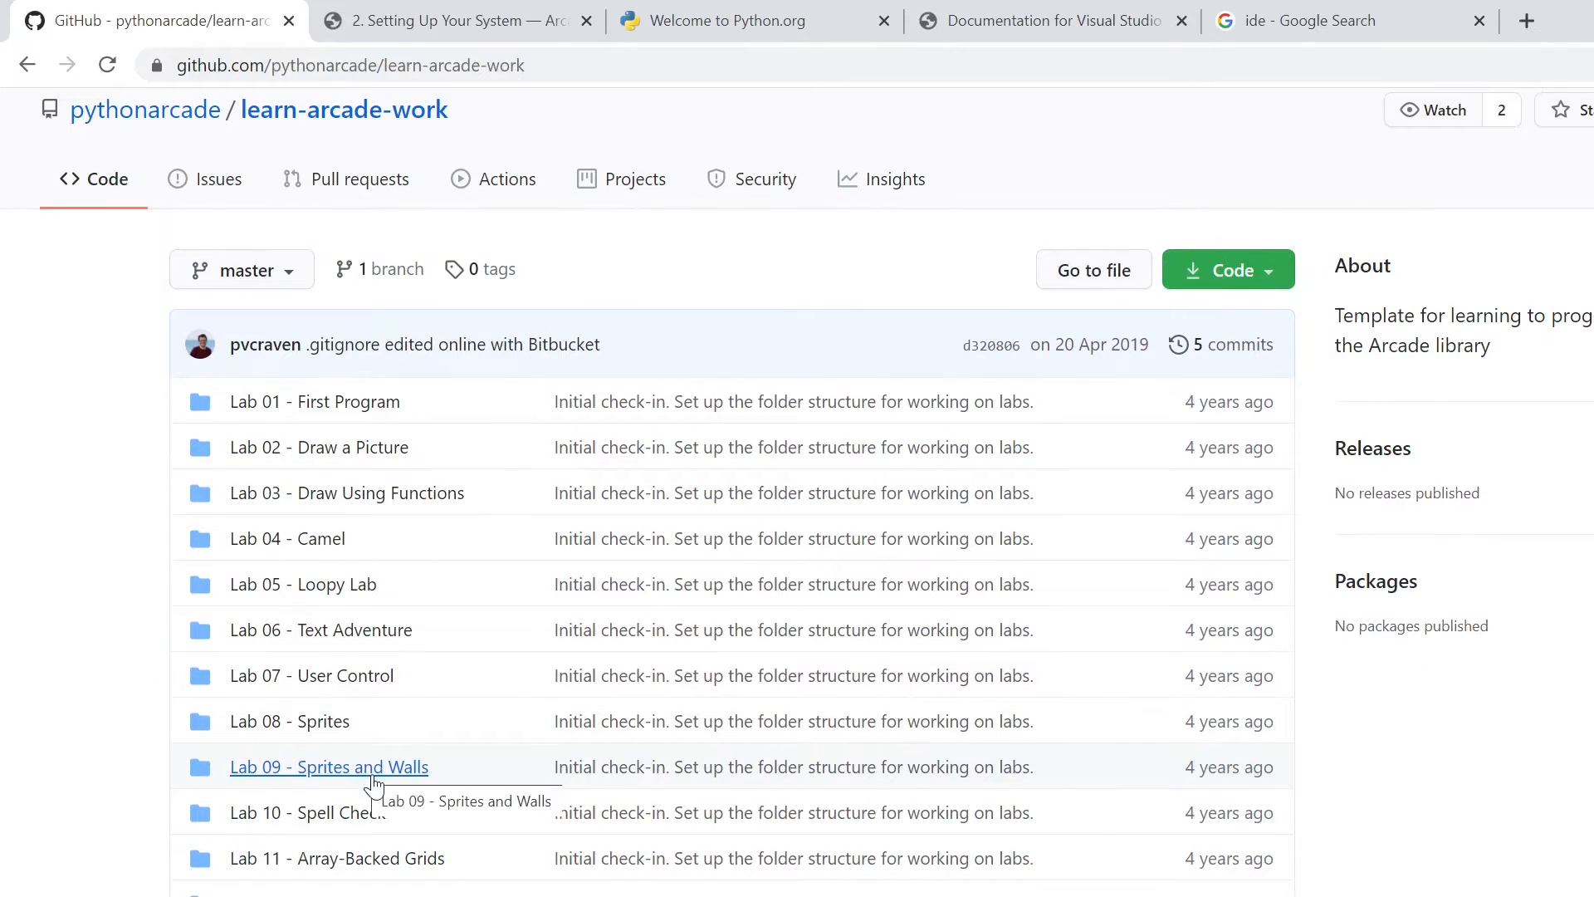
scroll(360, 779, "up", 1)
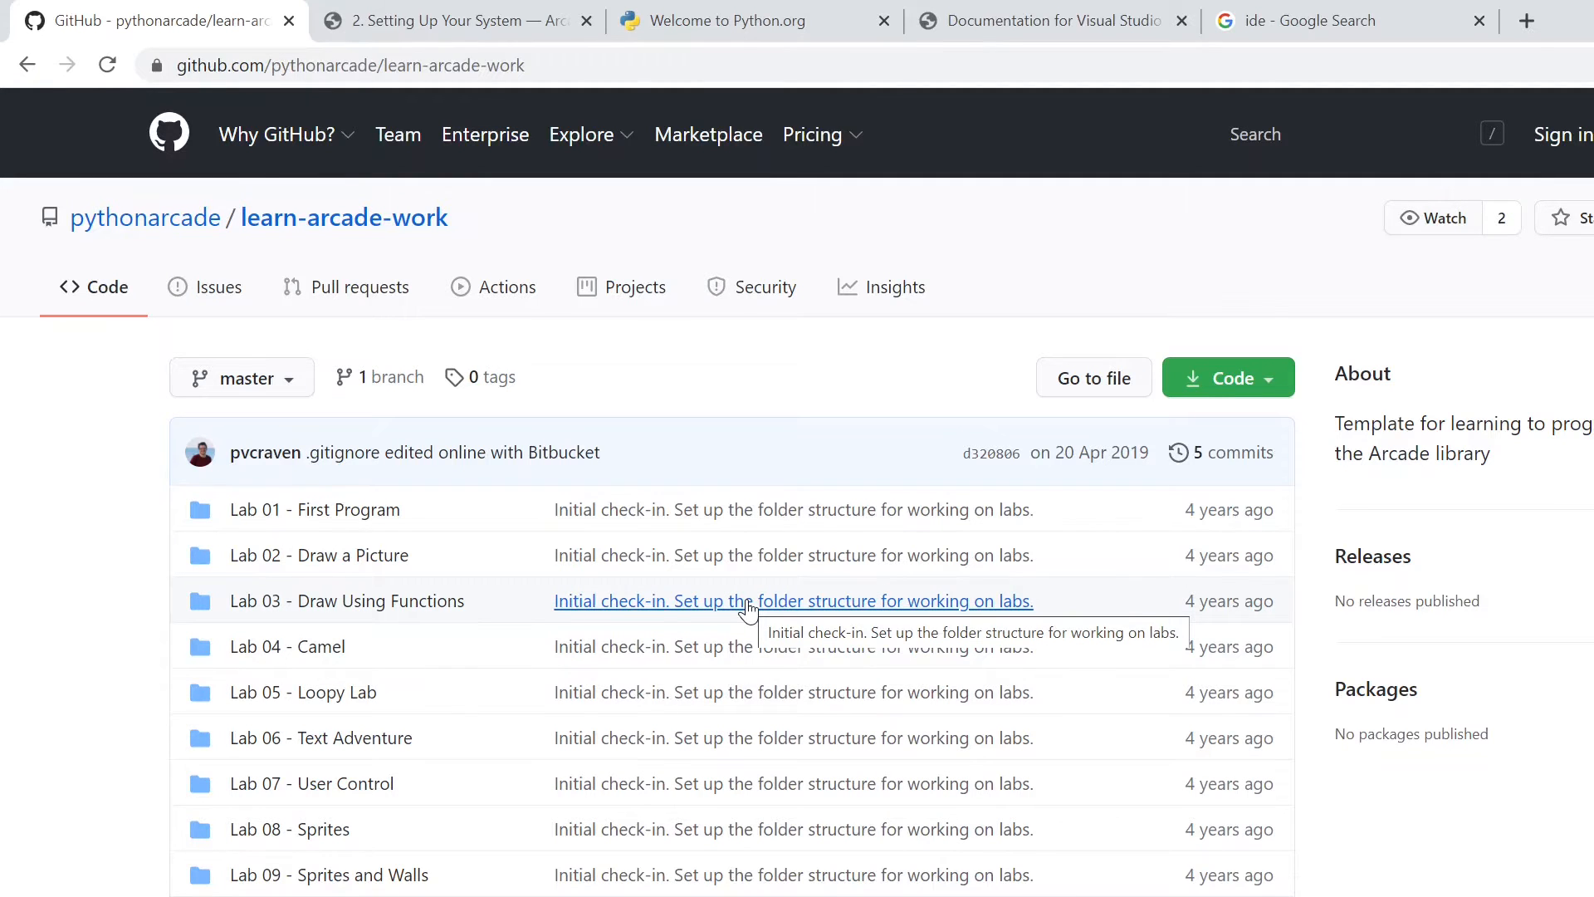
left_click(353, 511)
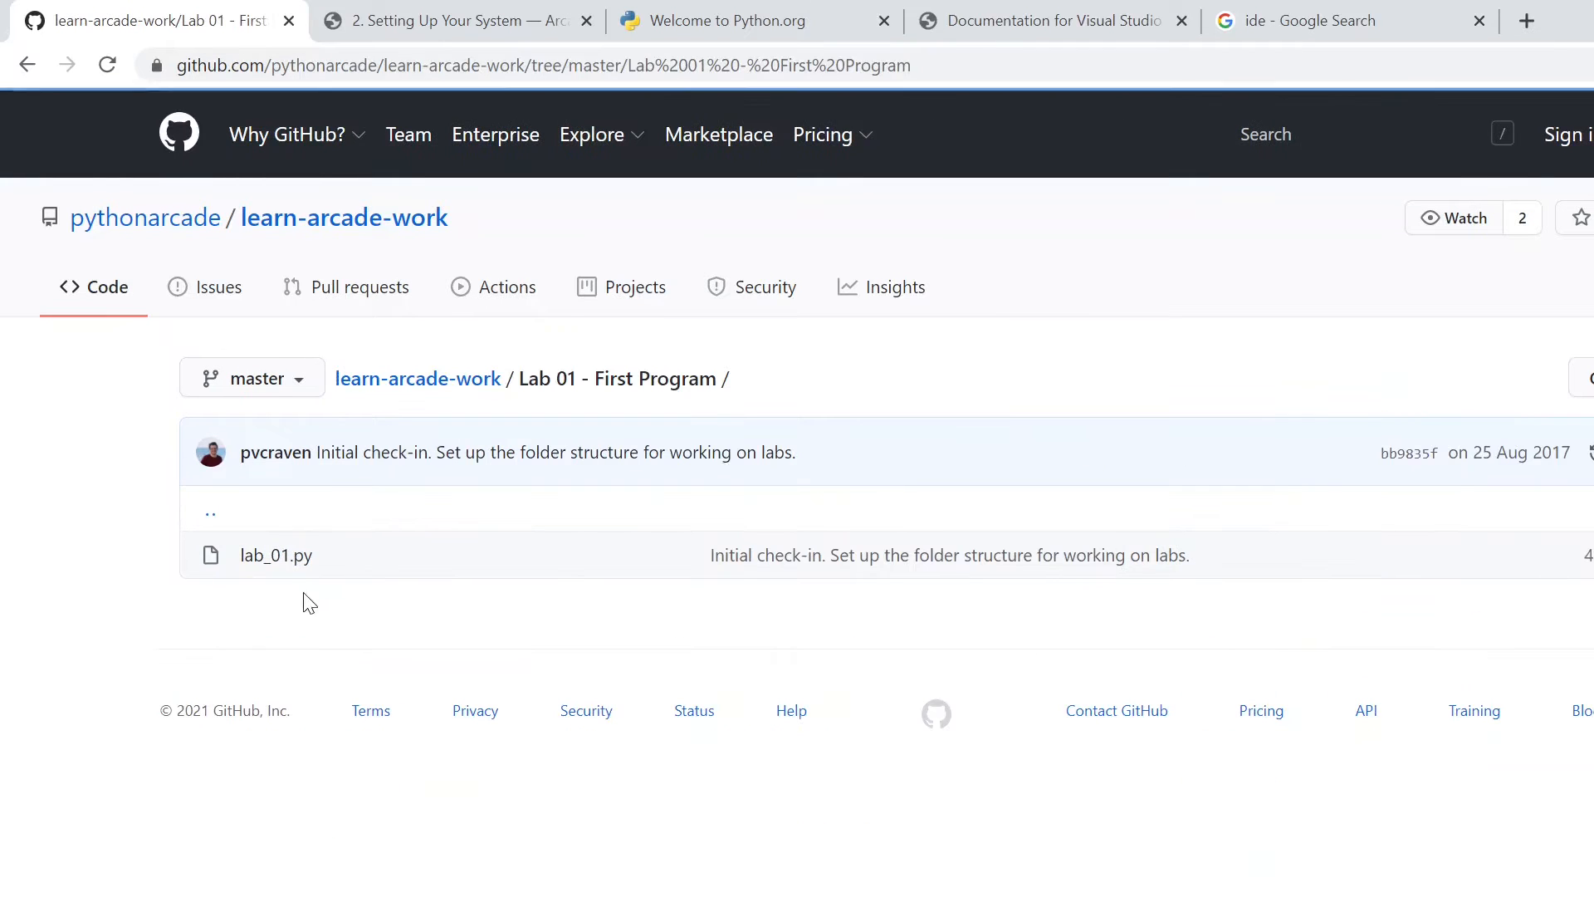
- Return to the learn-arcade-work repository's root, start forking it and sign in to GitHub
left_click(452, 378)
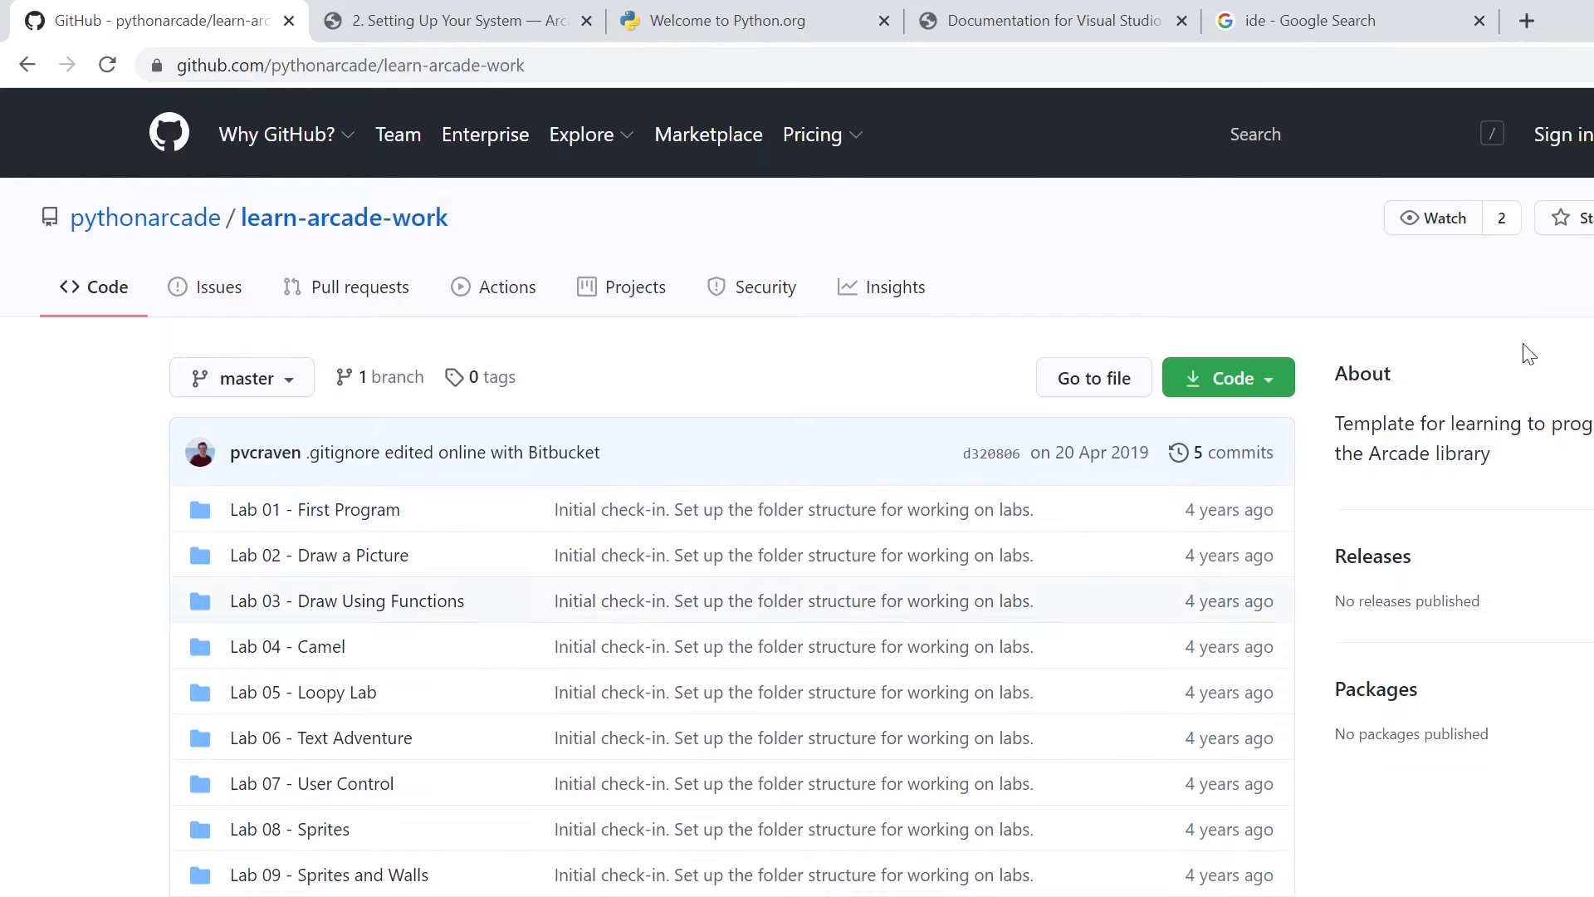
left_click(1592, 217)
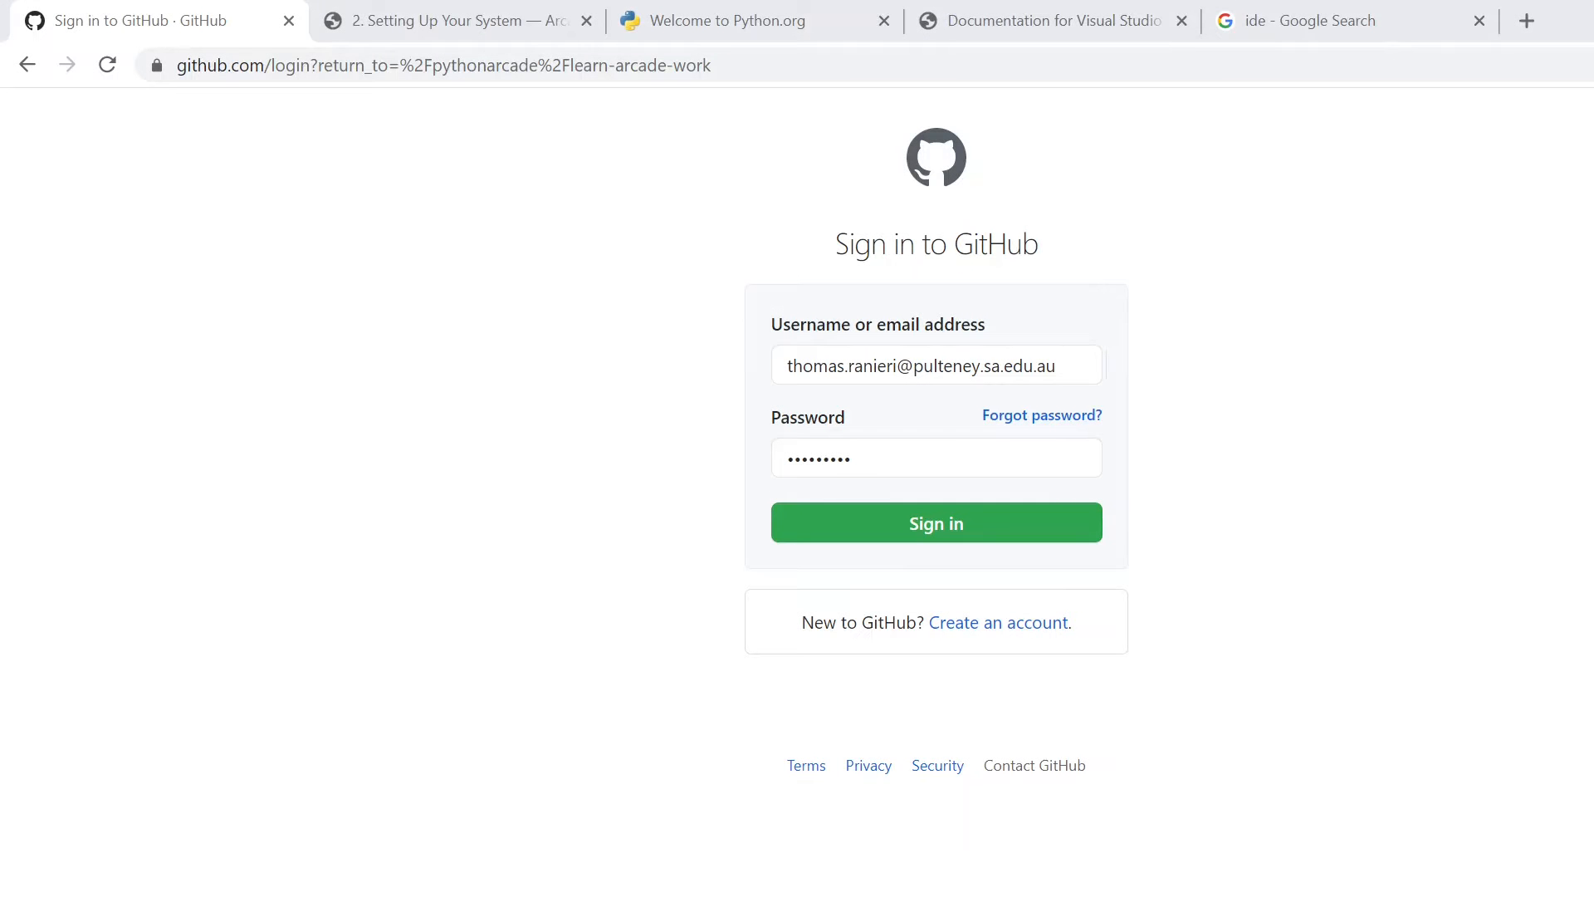
left_click(1016, 521)
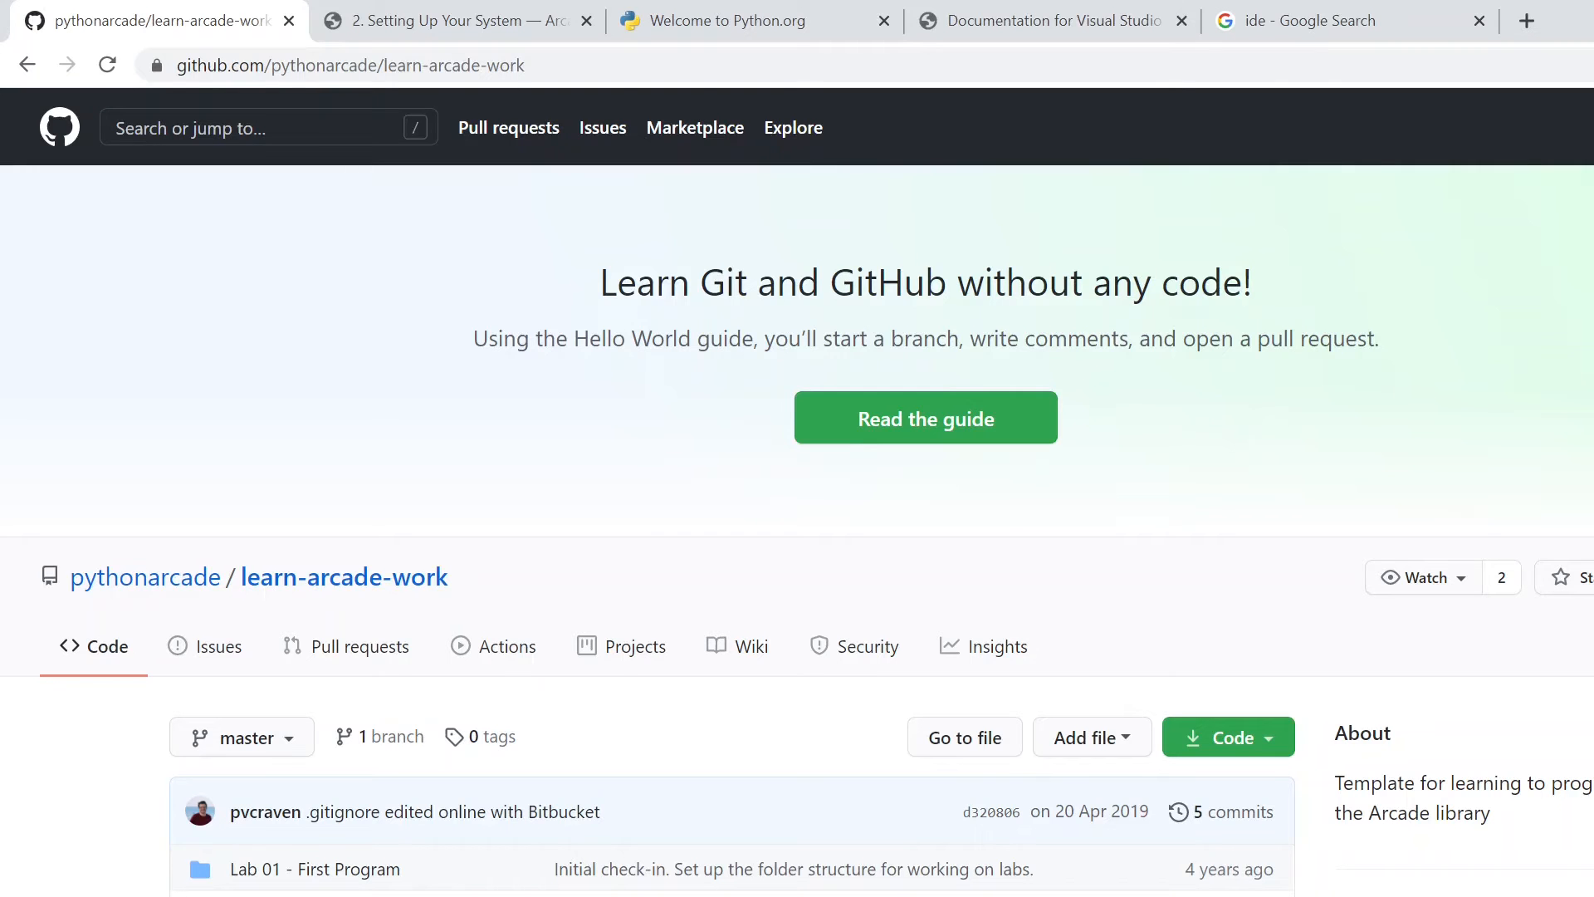
- Fork learn-arcade-work to the personal account and dismiss the GitHub Discussions notice
scroll(1102, 556, "down", 7)
scroll(1083, 565, "up", 5)
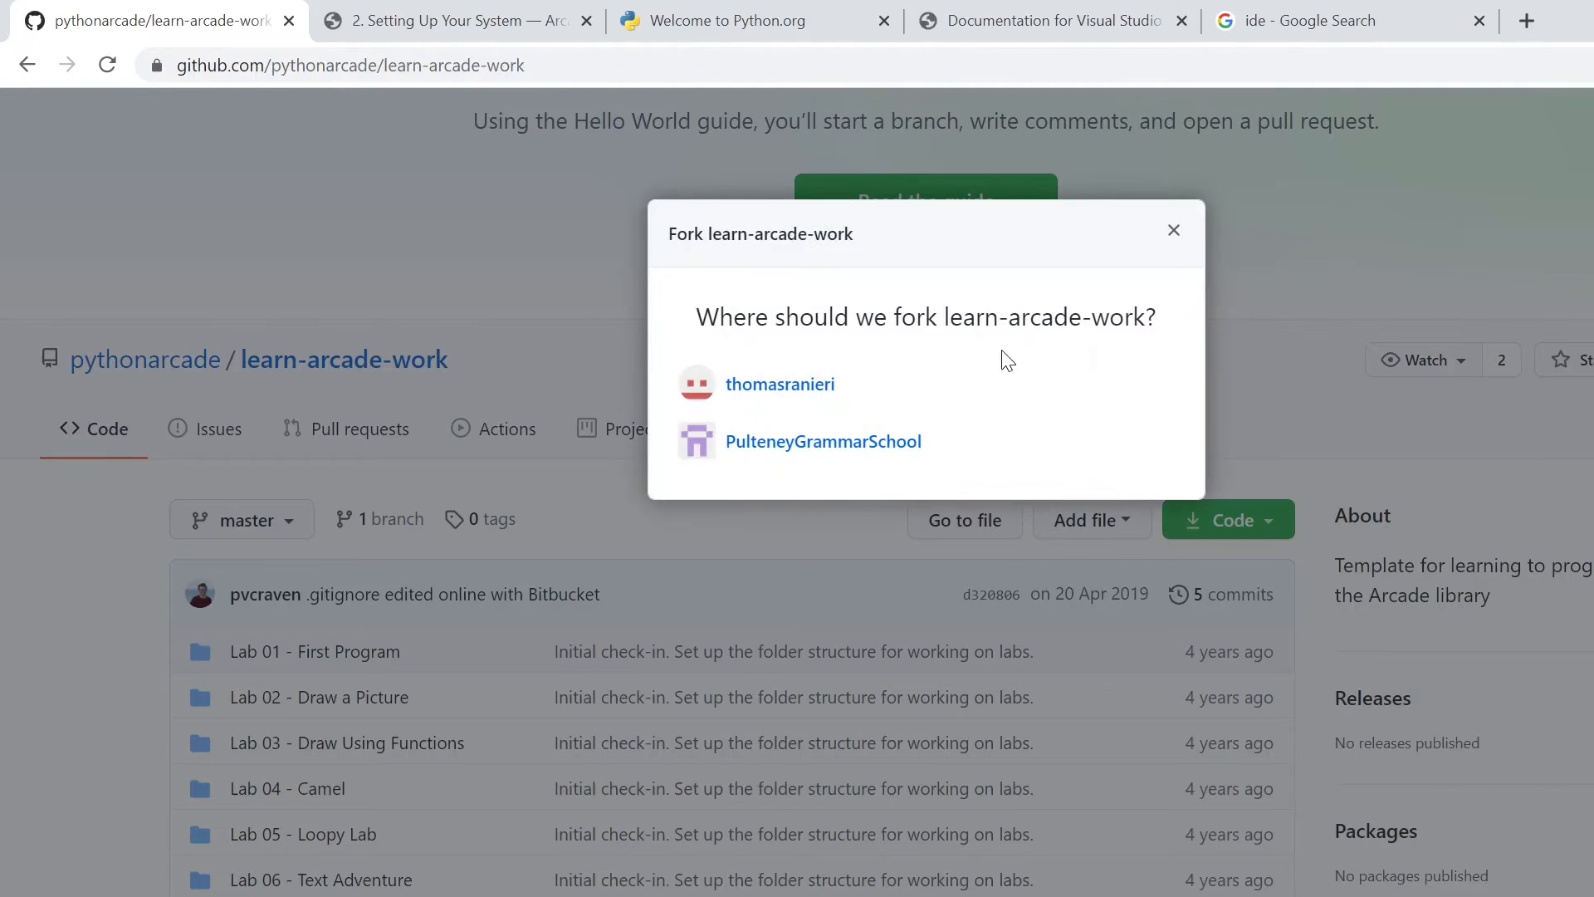
left_click(822, 385)
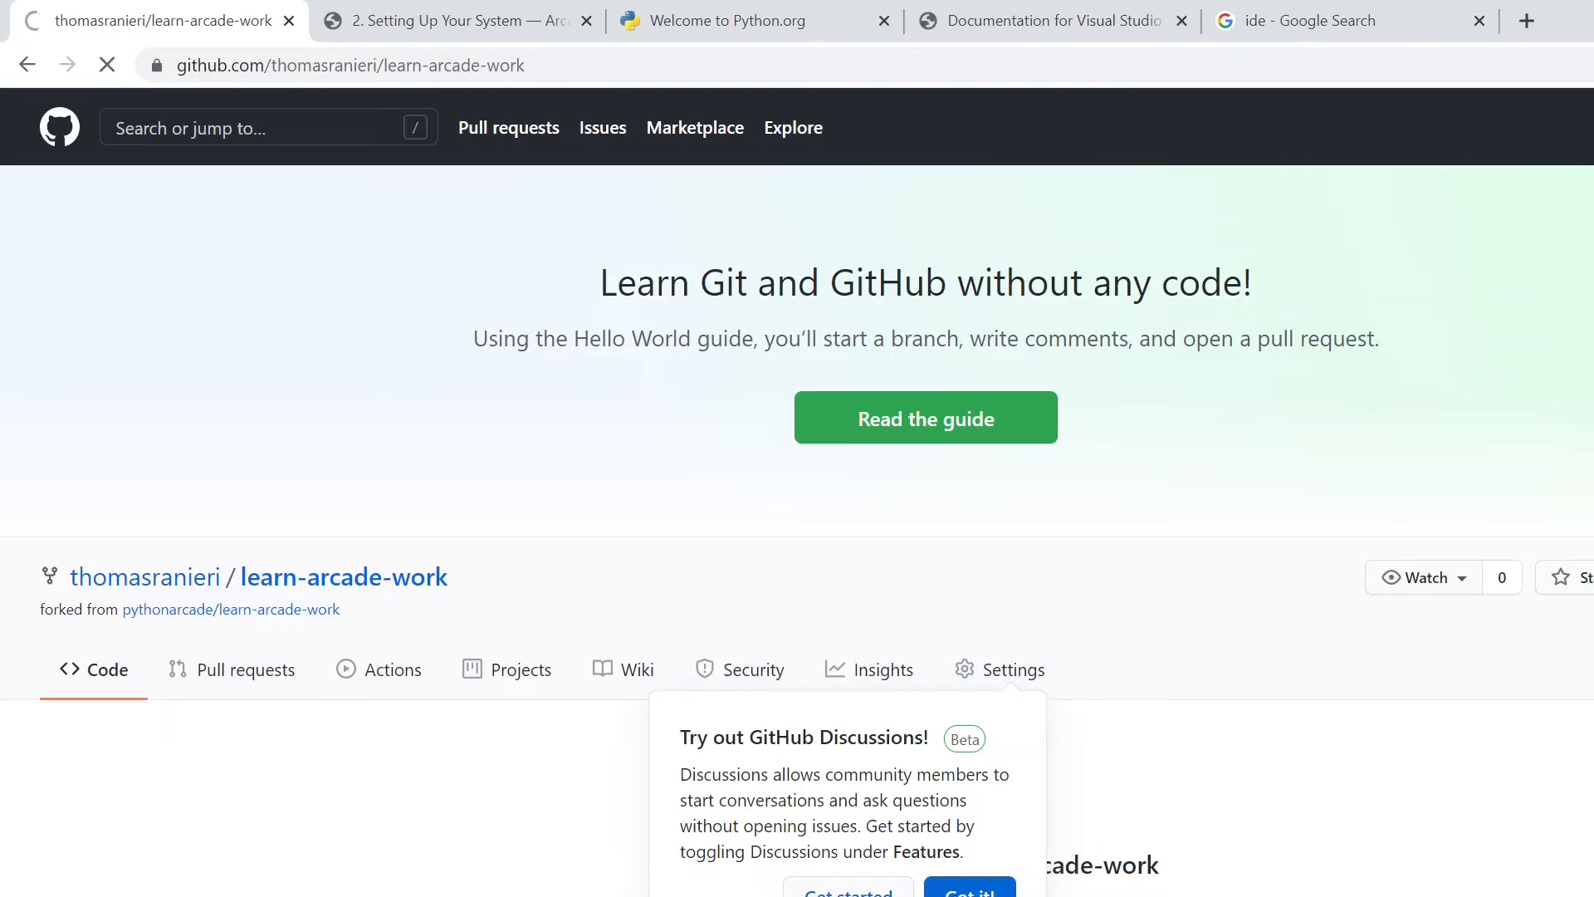
left_click(970, 888)
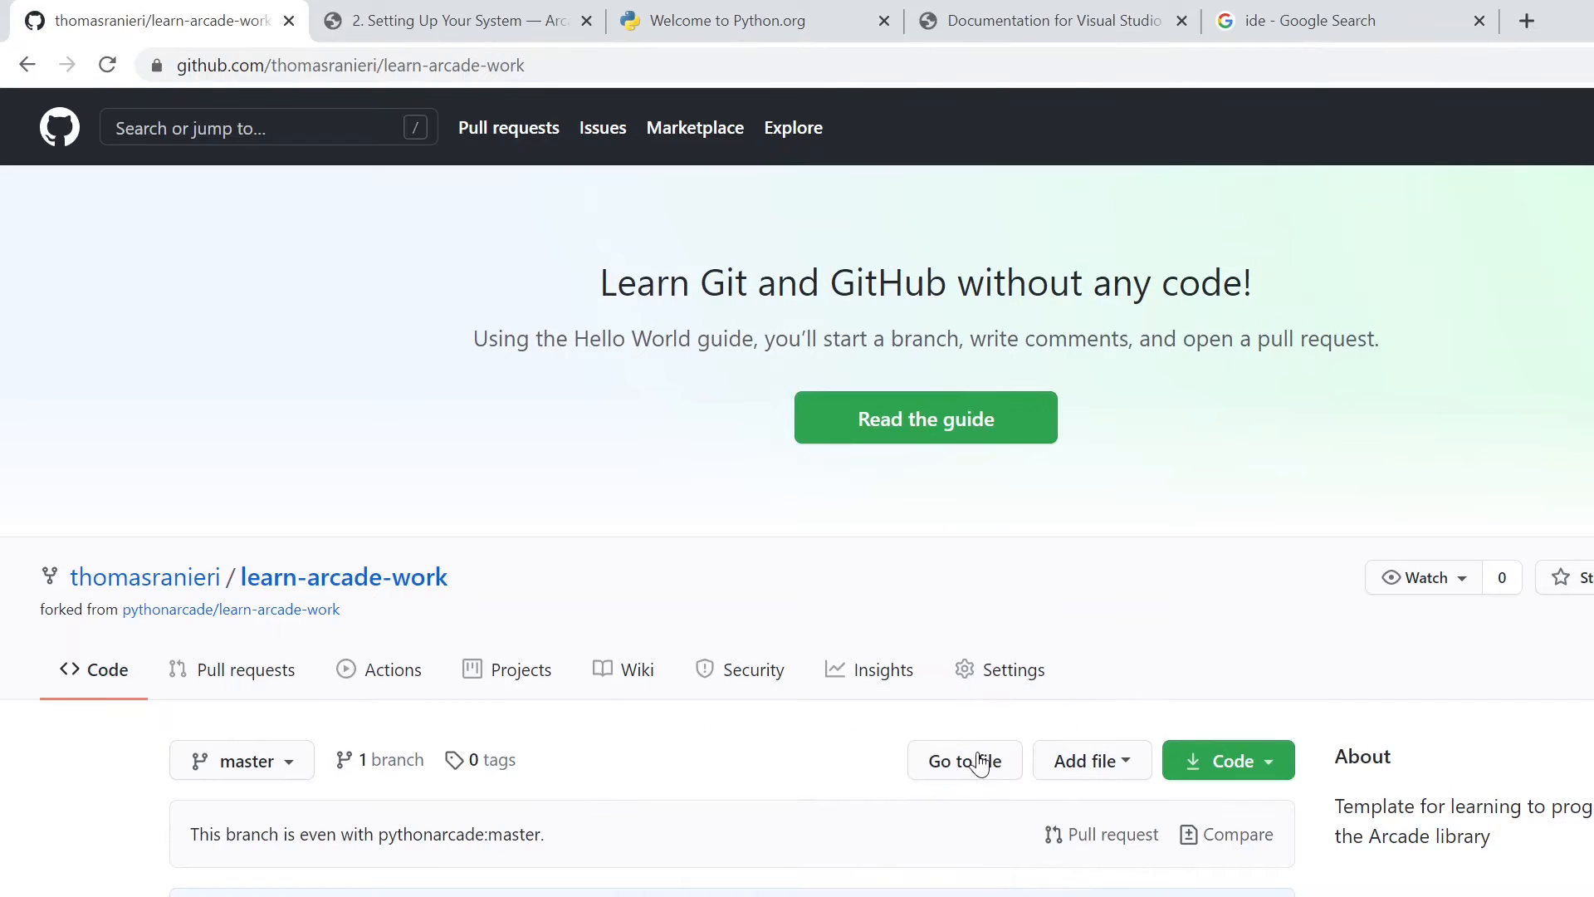
- Look over the fork's lab folders and branch status, and view its clone options
scroll(981, 560, "down", 7)
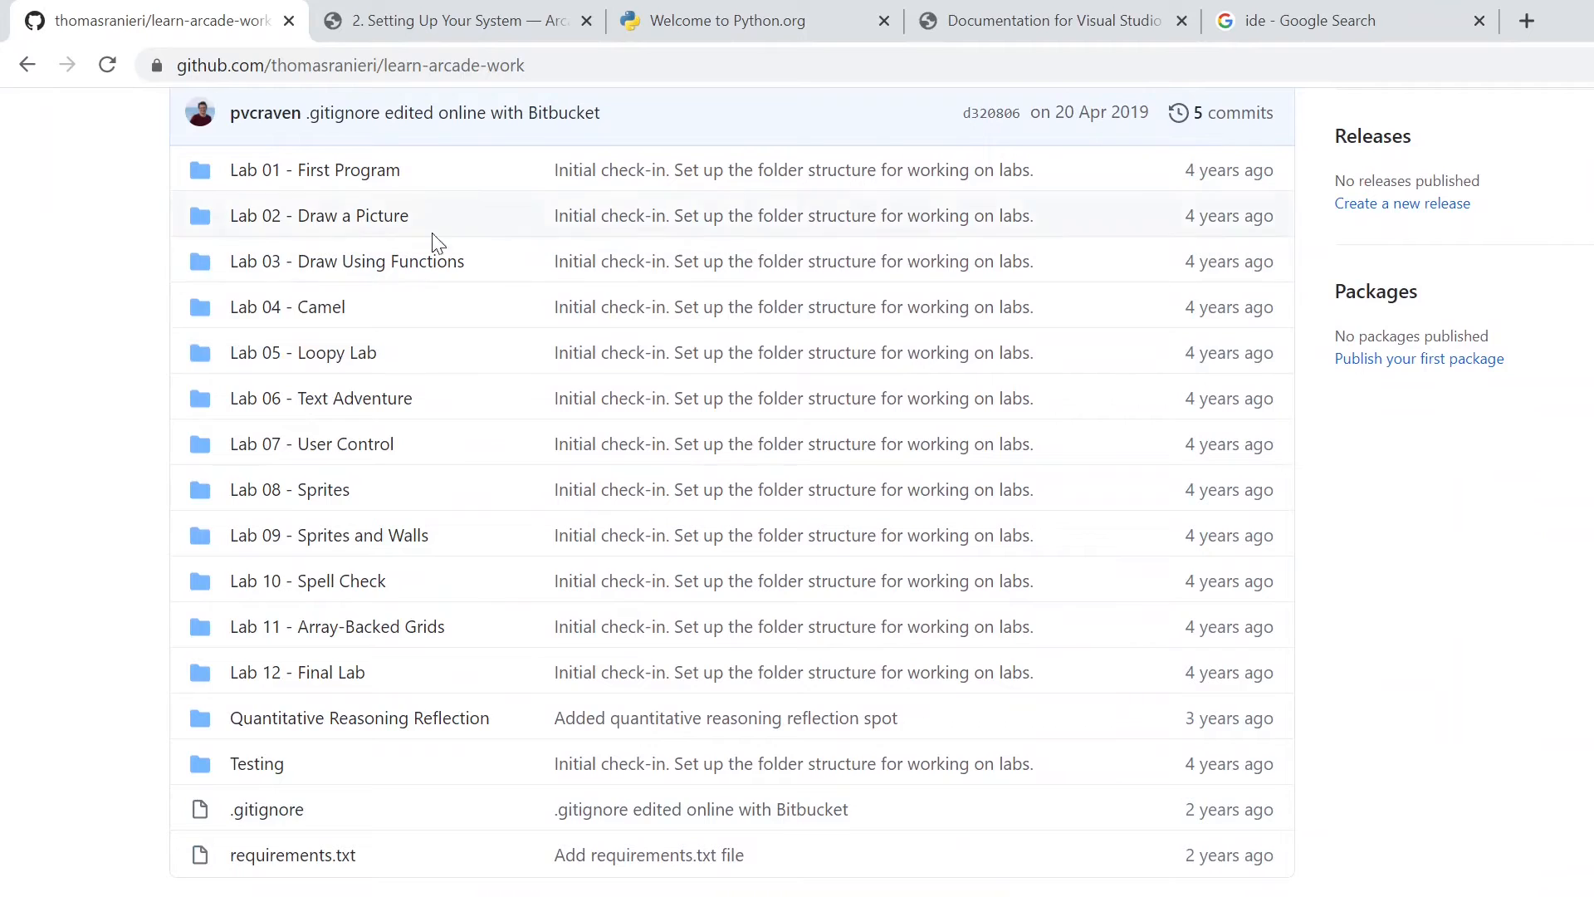
scroll(415, 665, "up", 5)
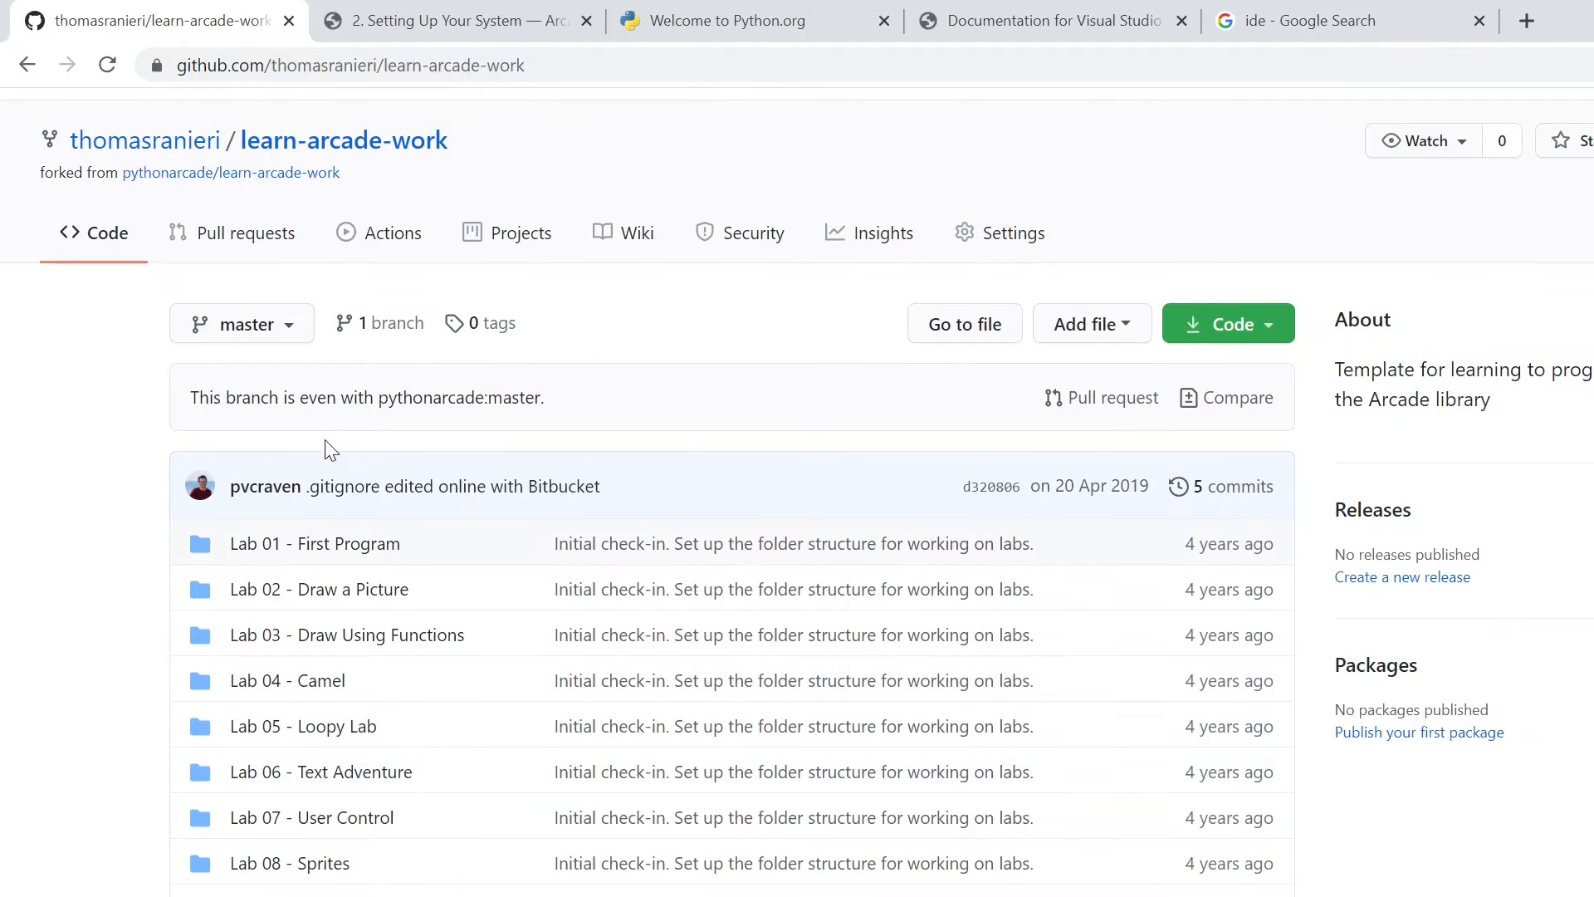
left_click_drag(300, 399, 379, 403)
left_click(480, 408)
left_click(379, 403)
left_click(1222, 329)
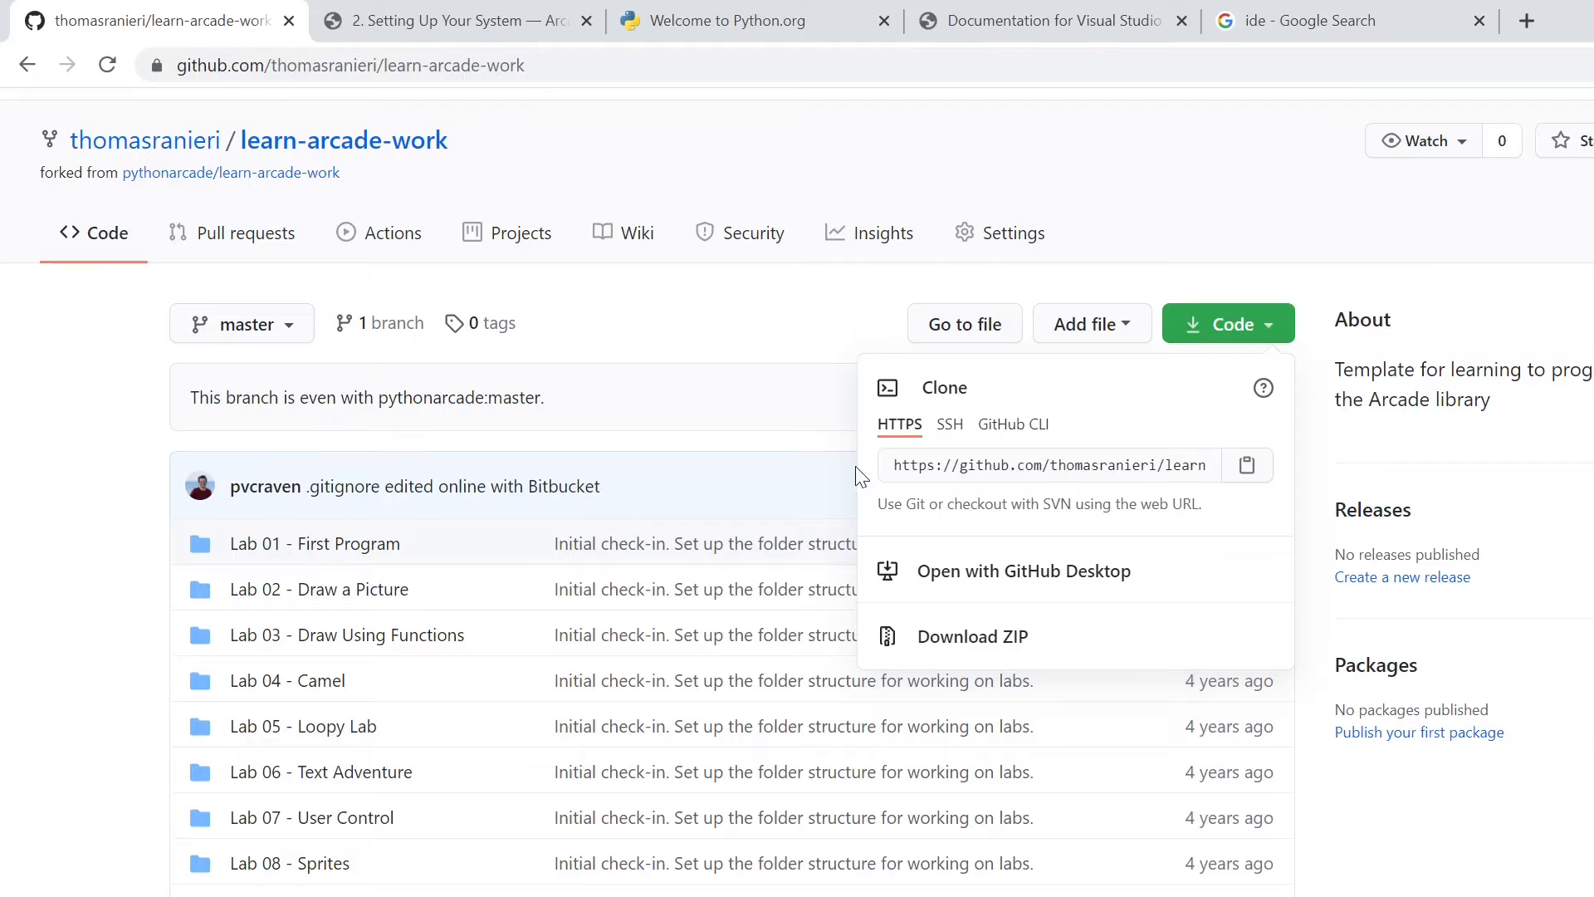
left_click(624, 358)
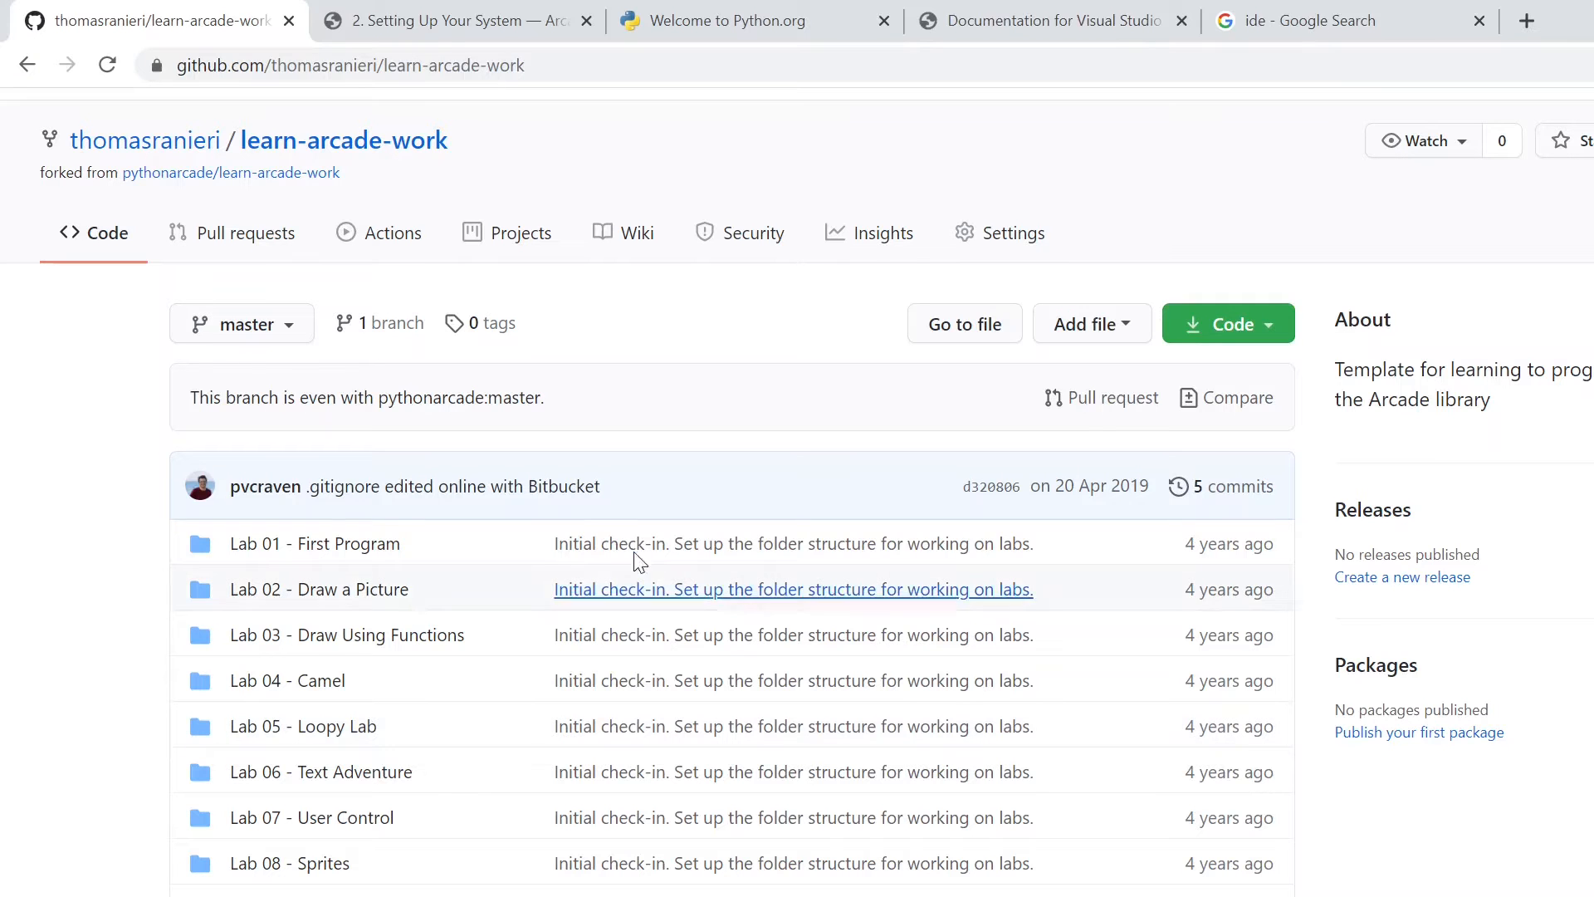
- Search Google for "github desktop" in a new tab and request the Windows (64bit) download from the GitHub Desktop site
left_click(1528, 21)
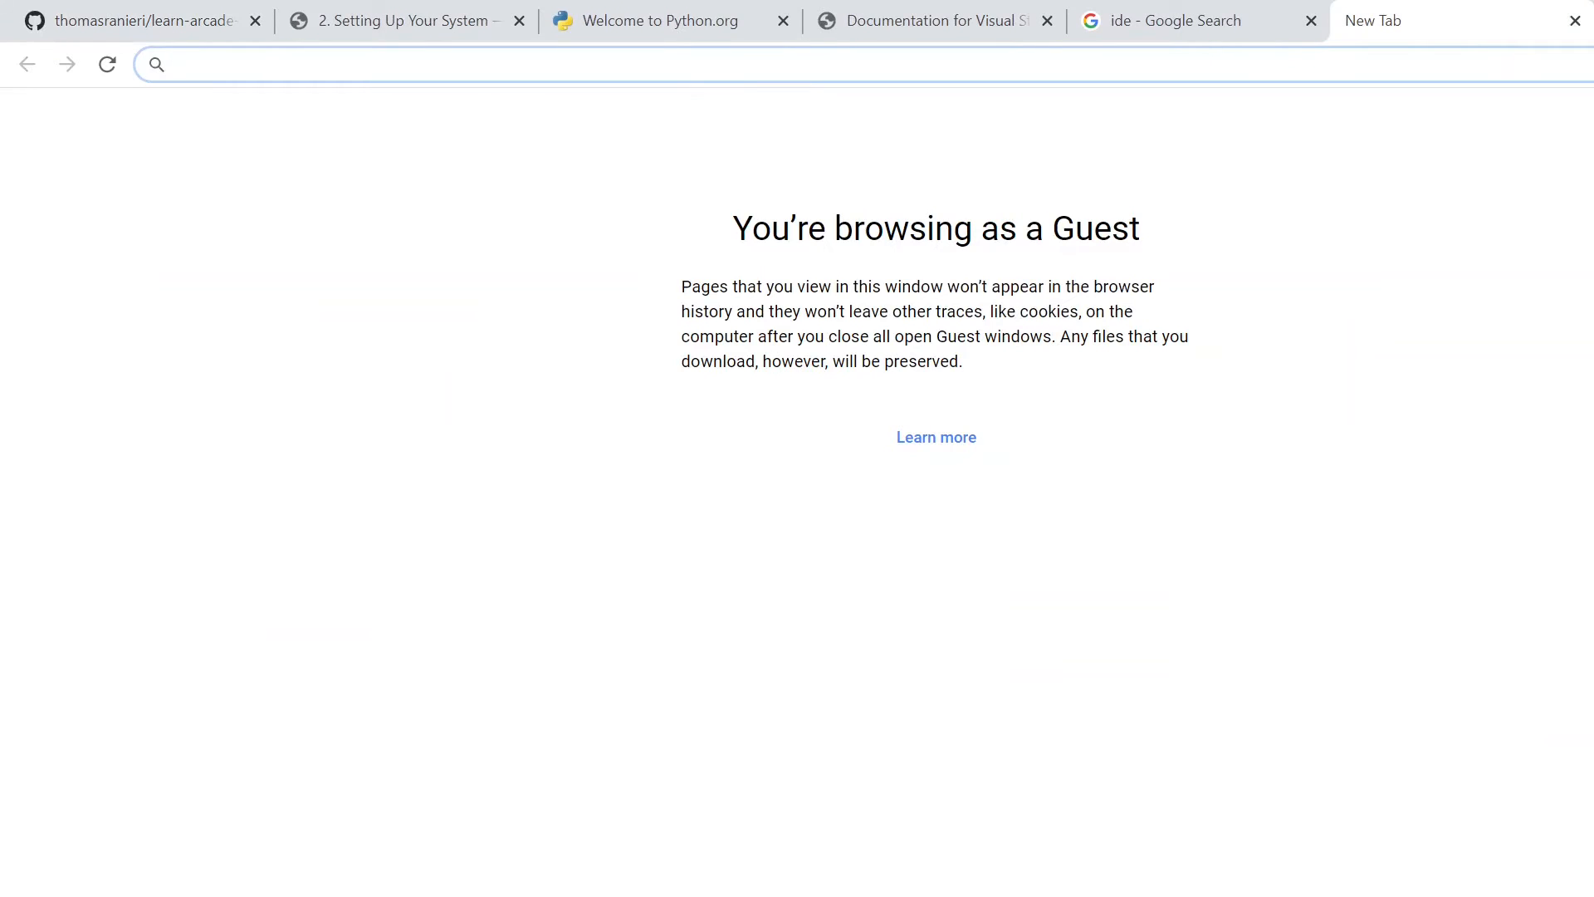
type("github desktop")
key("Return")
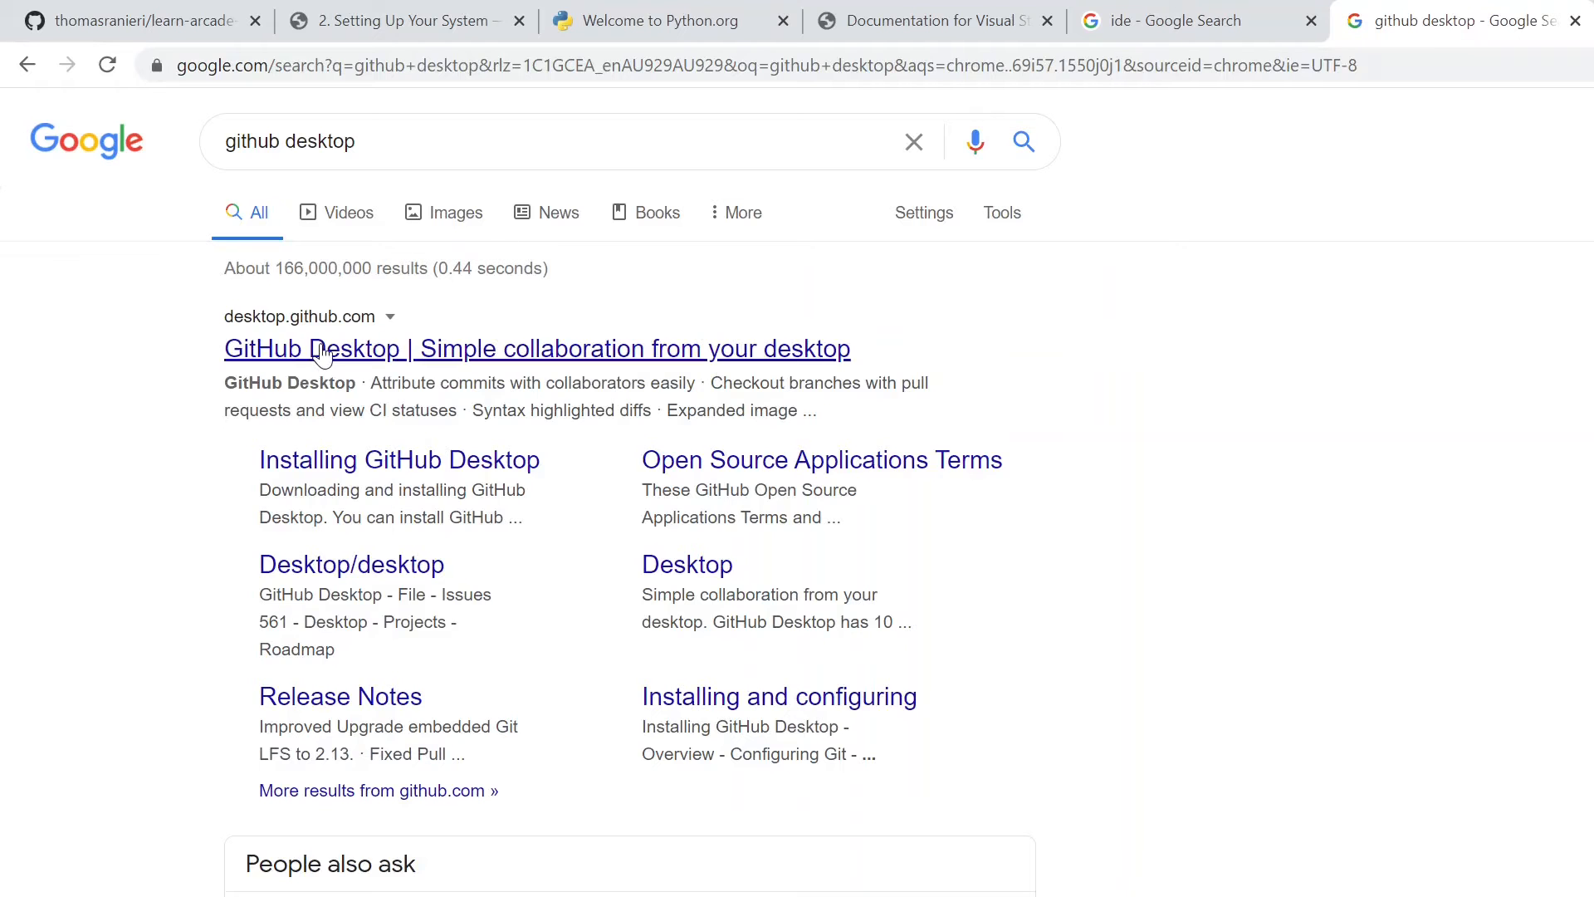
left_click(322, 352)
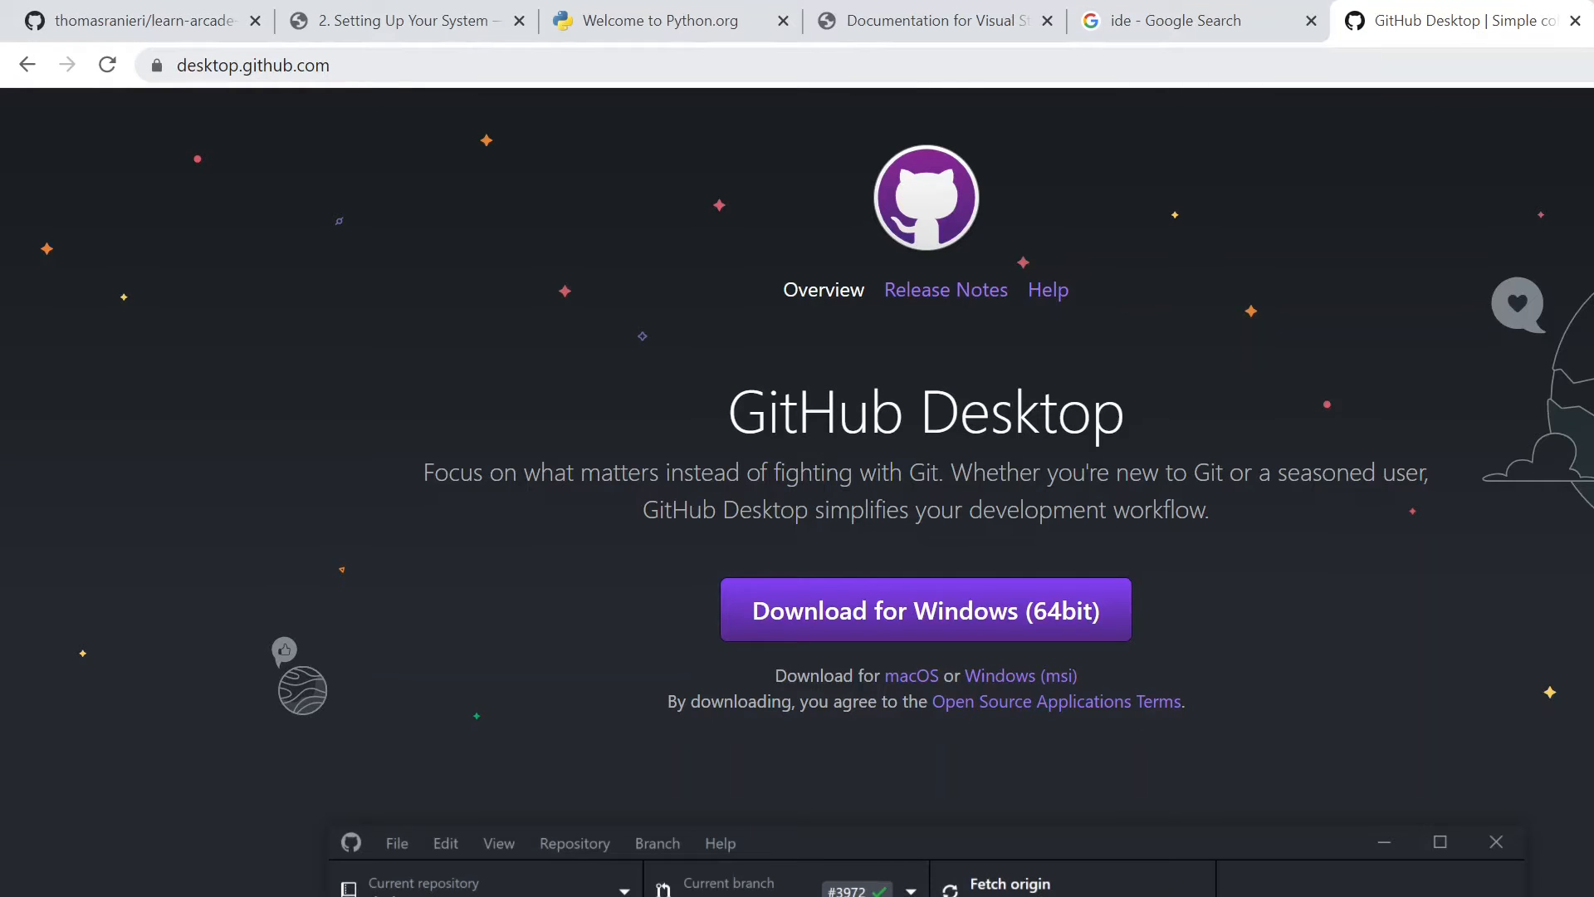
left_click(884, 611)
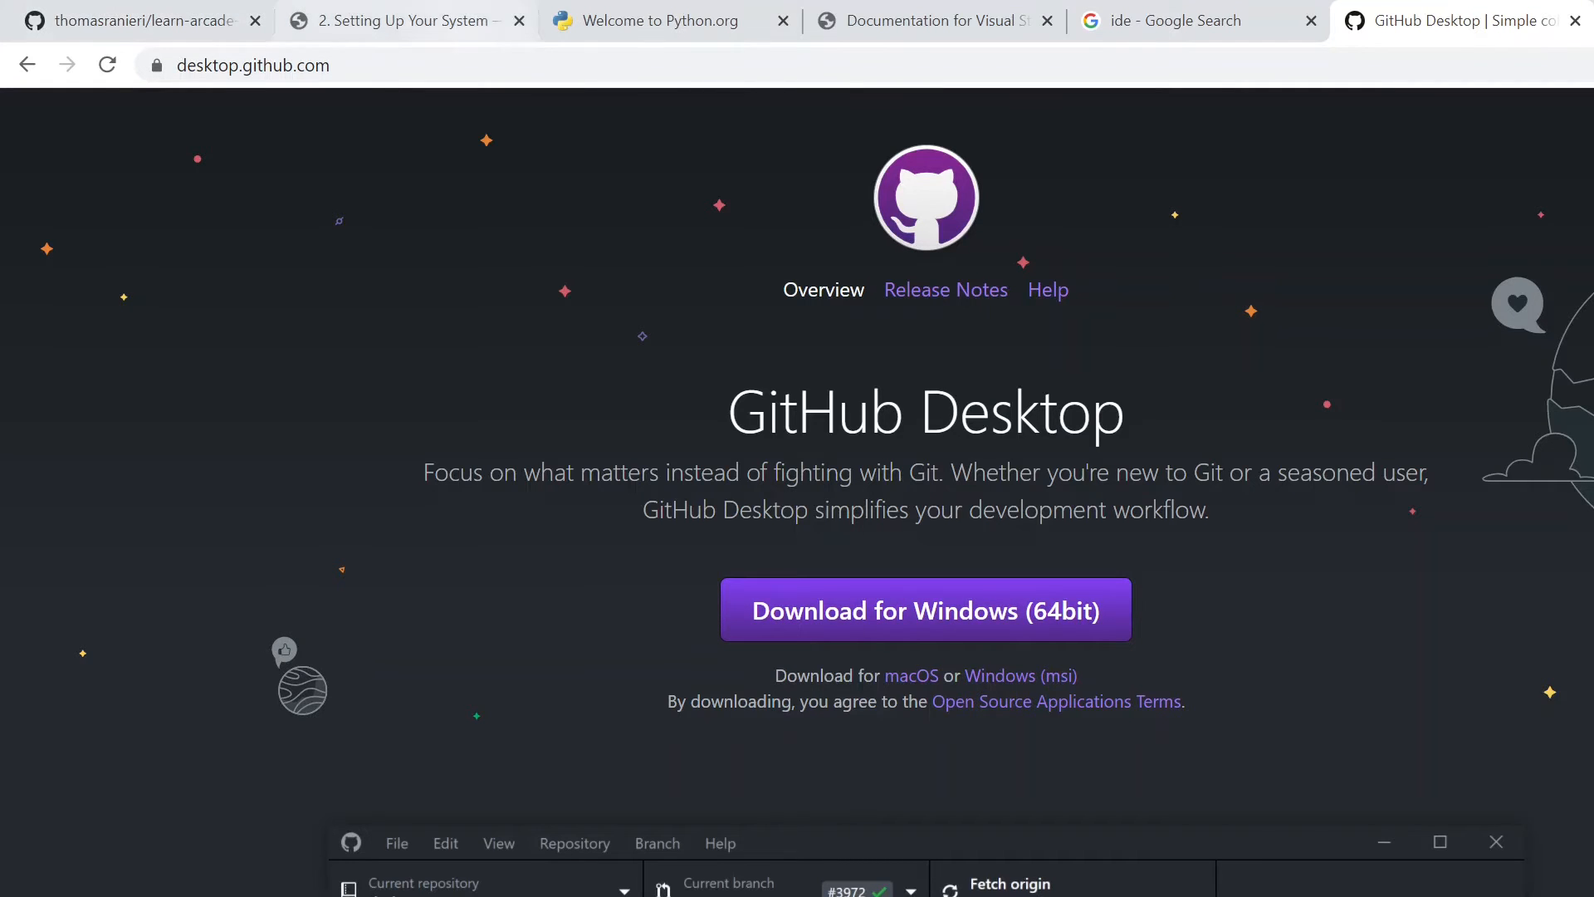
- Return to the forked learn-arcade-work repository and point out its name and the "forked from" source by highlighting them
left_click(149, 12)
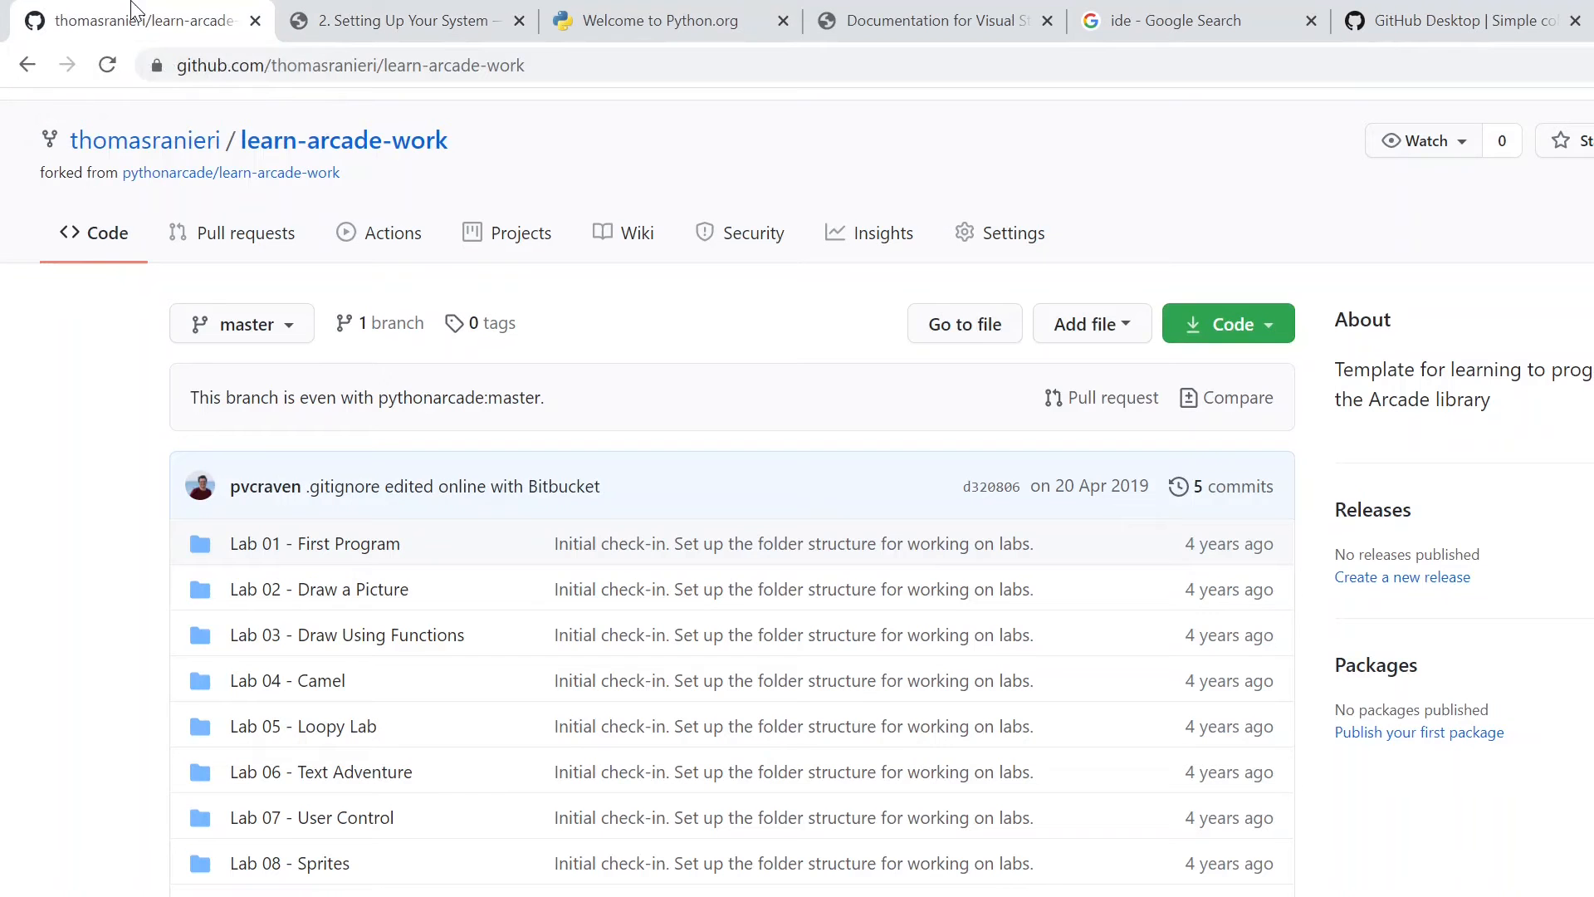
scroll(124, 257, "up", 5)
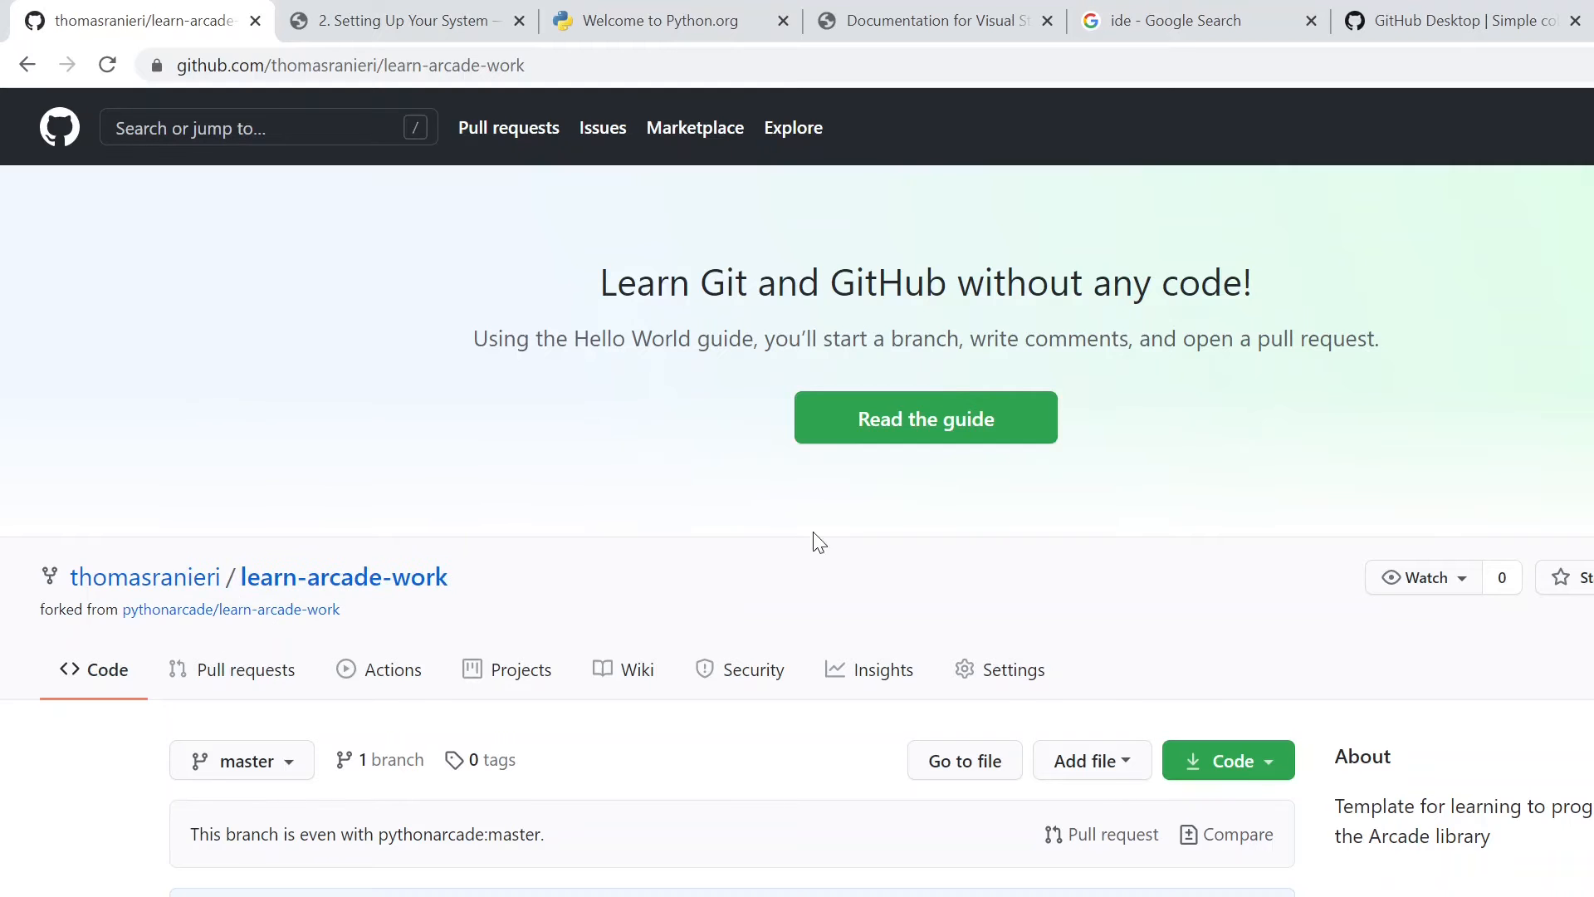
left_click_drag(473, 585, 239, 576)
left_click(629, 538)
scroll(594, 550, "down", 1)
left_click_drag(45, 484, 175, 508)
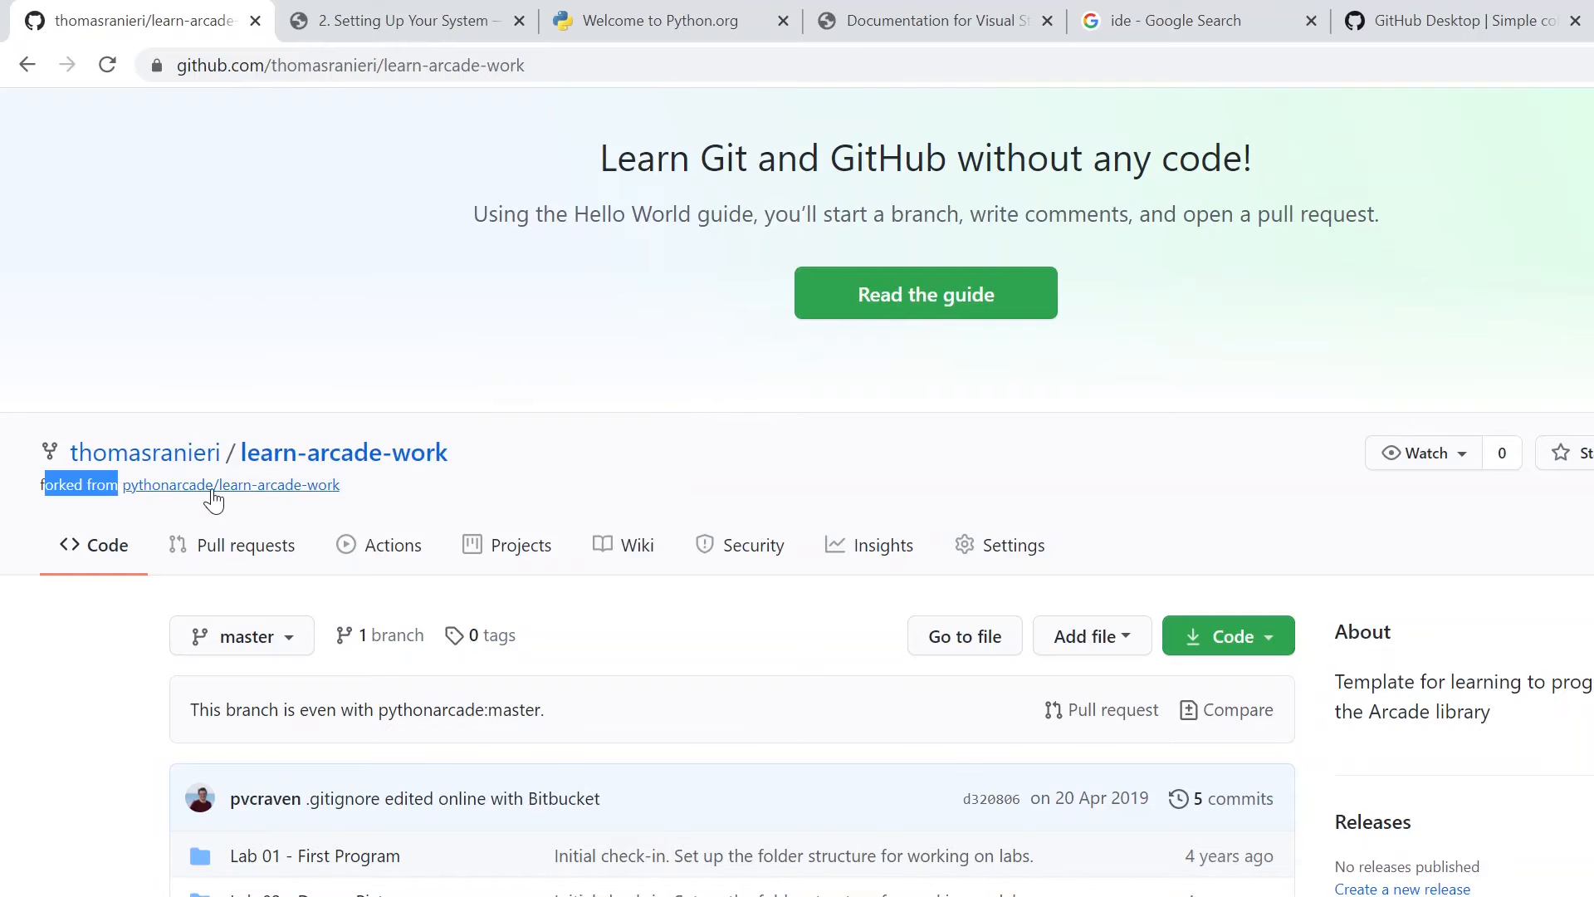
left_click(415, 494)
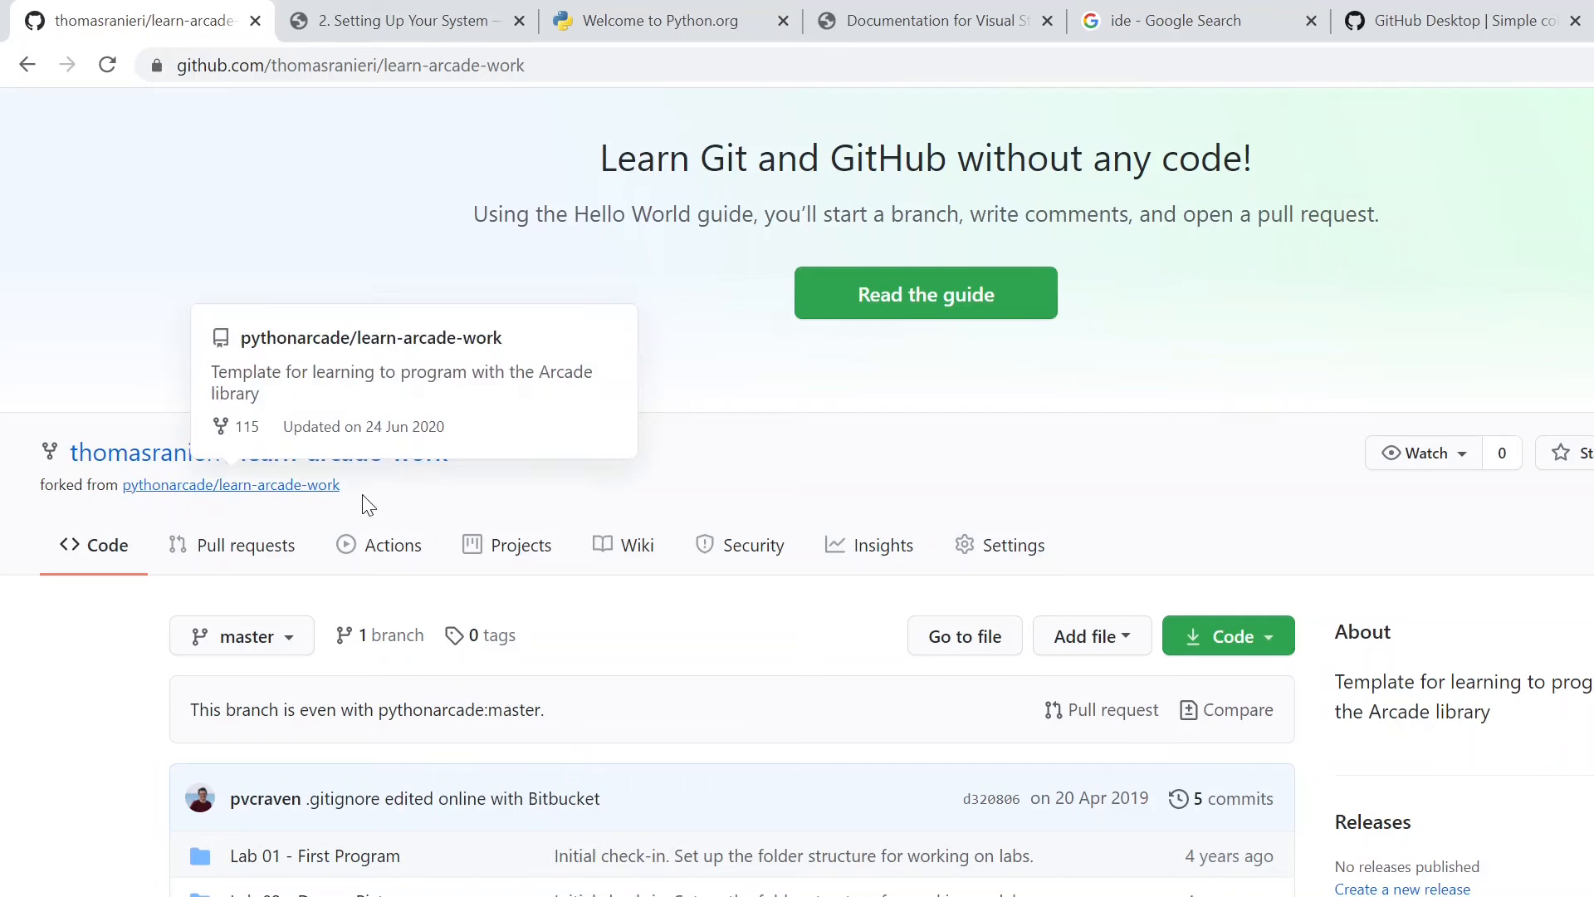
scroll(1067, 565, "up", 2)
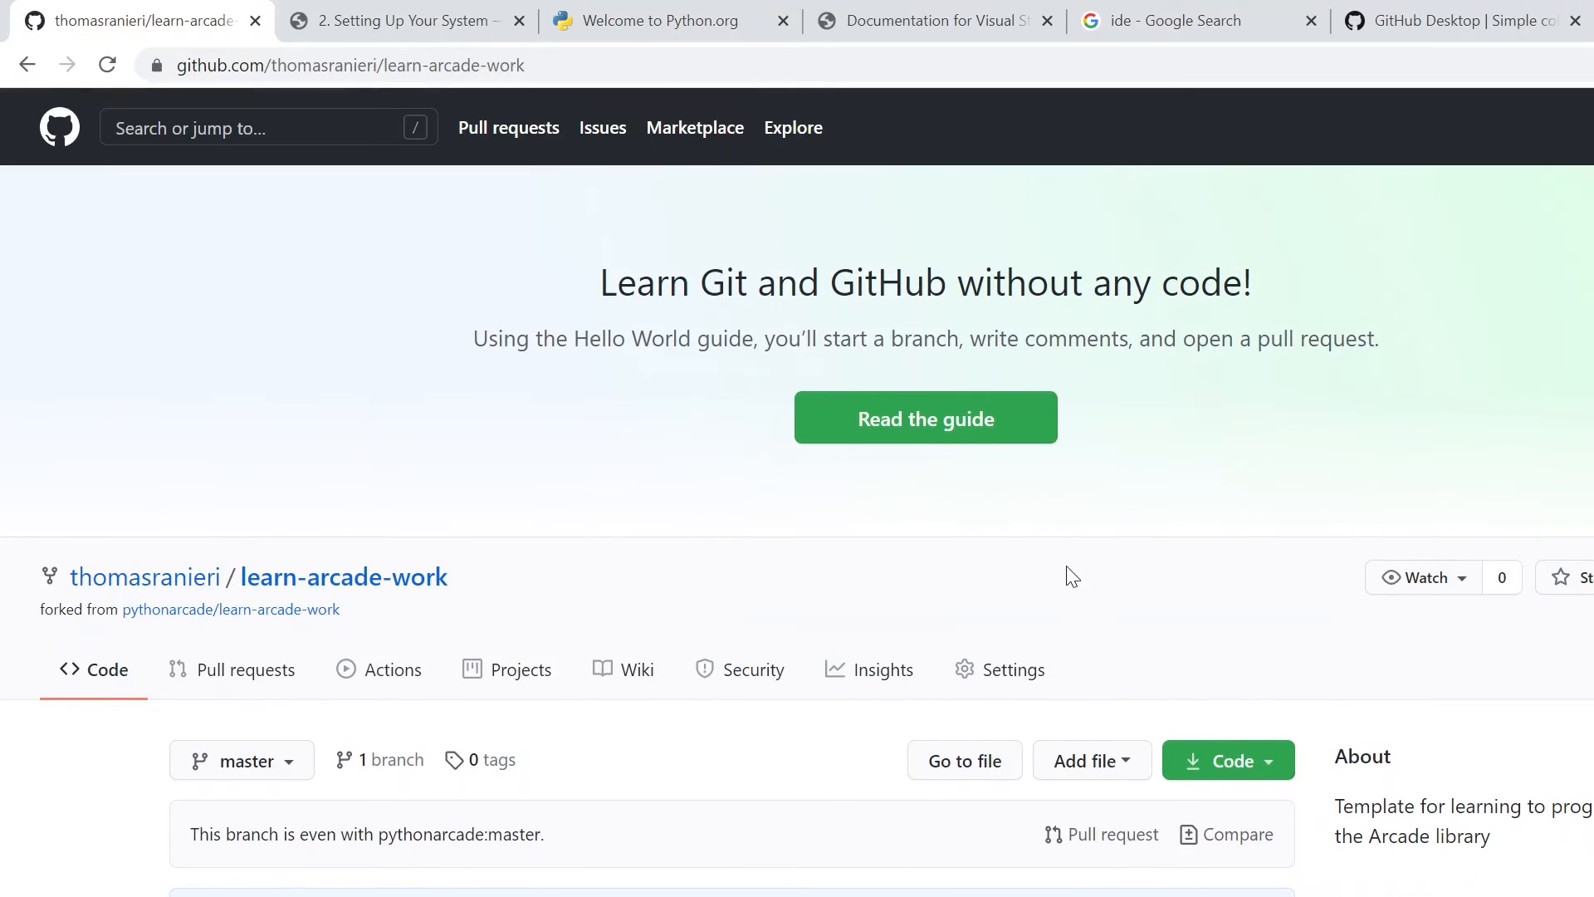
- Open the forked learn-arcade-work repository in GitHub Desktop, allowing the browser to launch GitHubDesktop.exe
left_click(1222, 764)
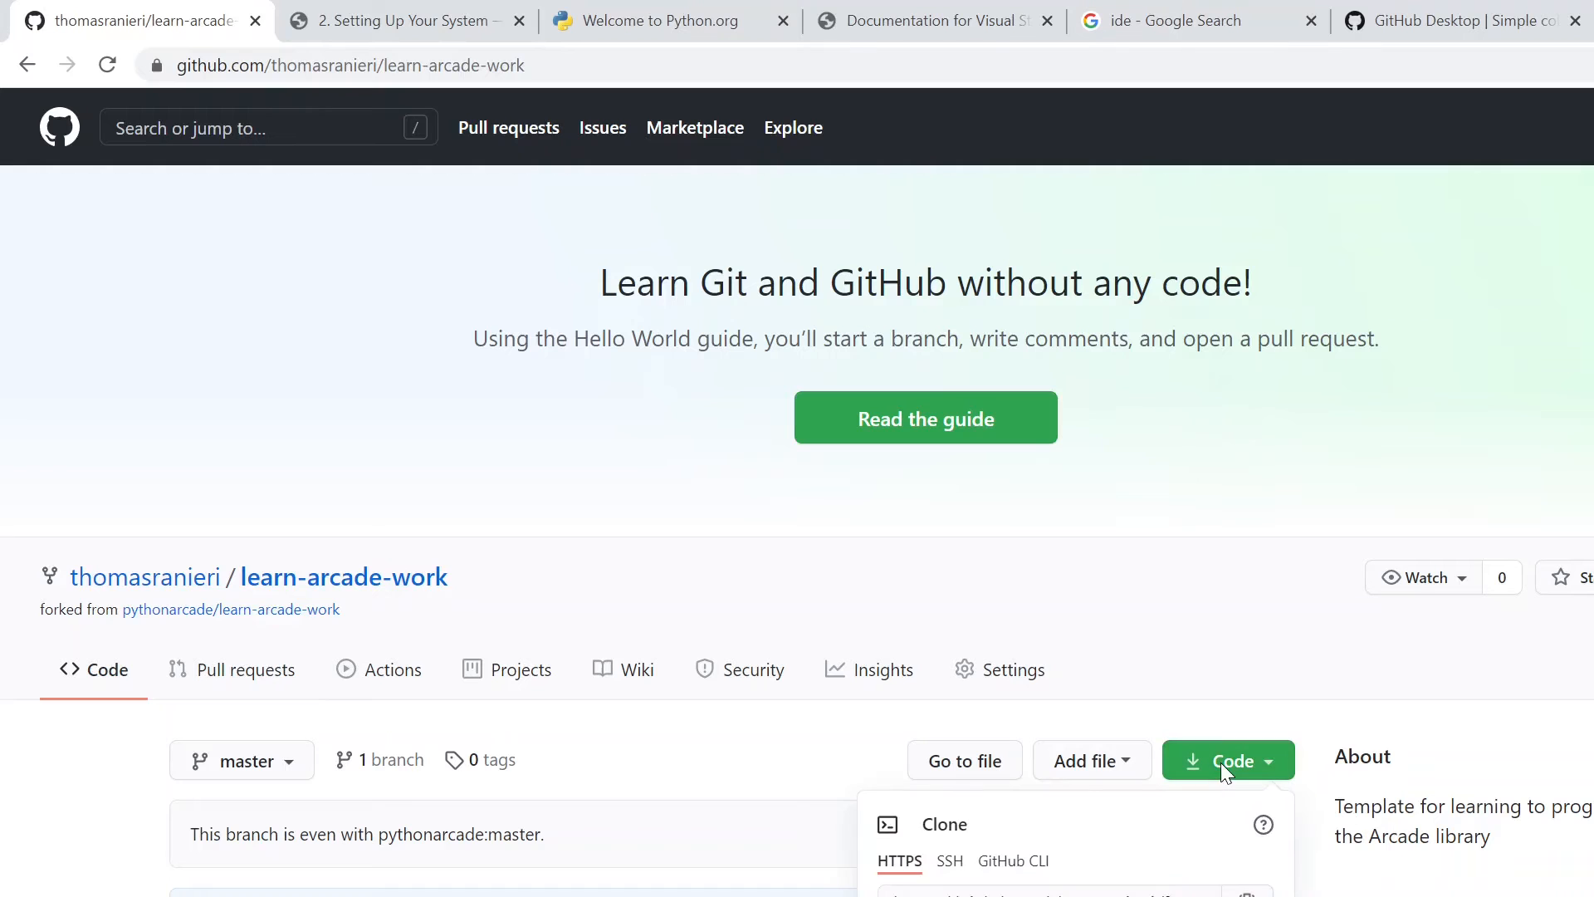
left_click(1022, 896)
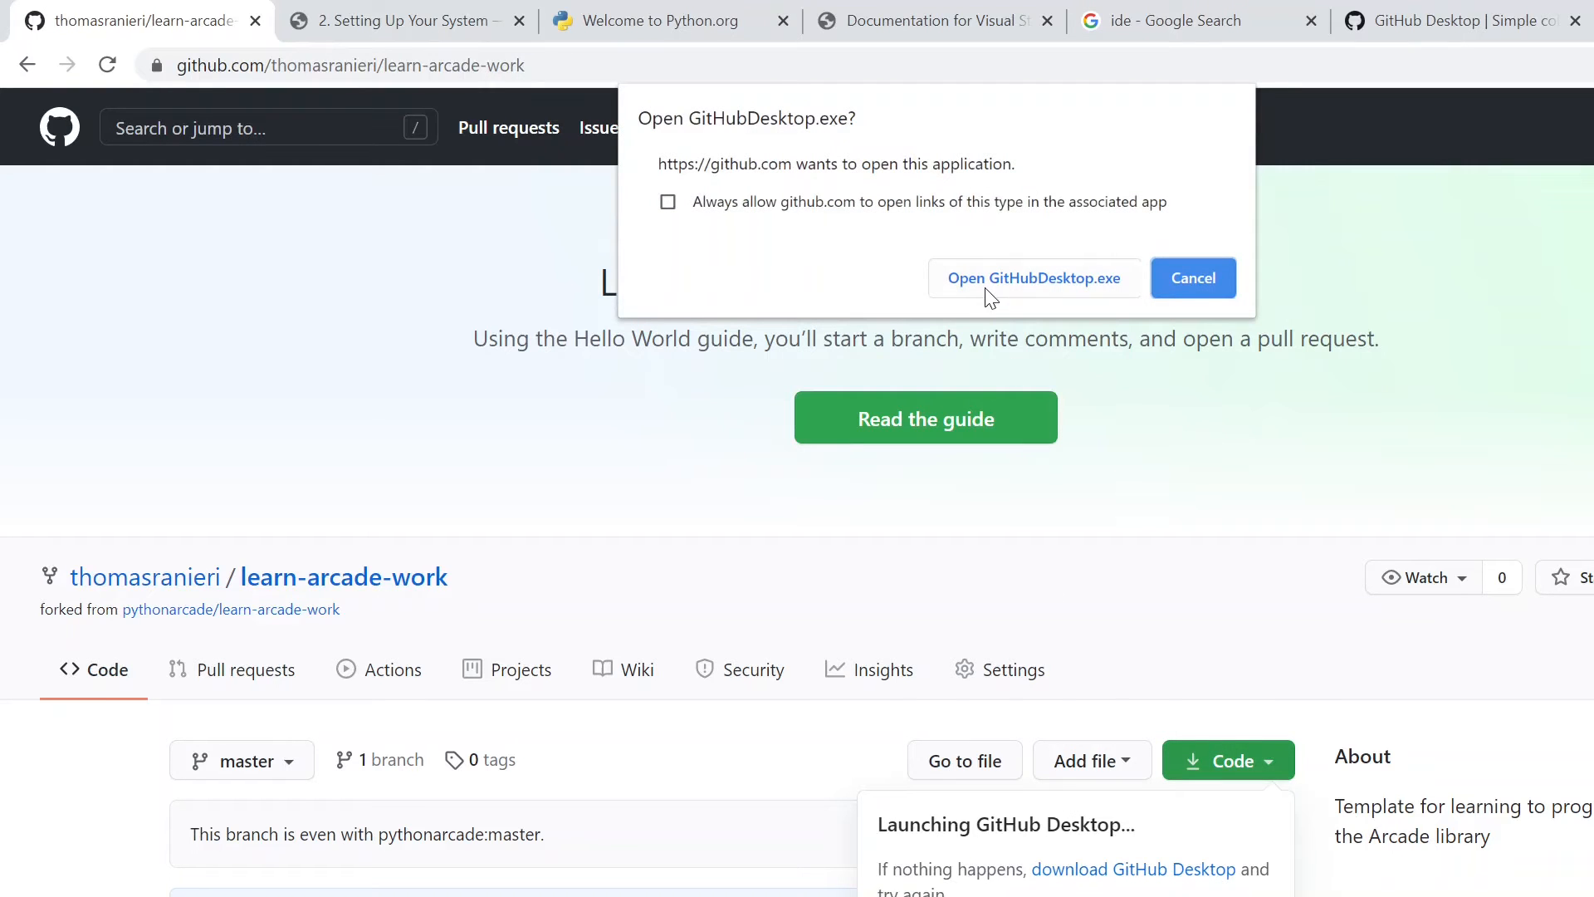
left_click(1028, 290)
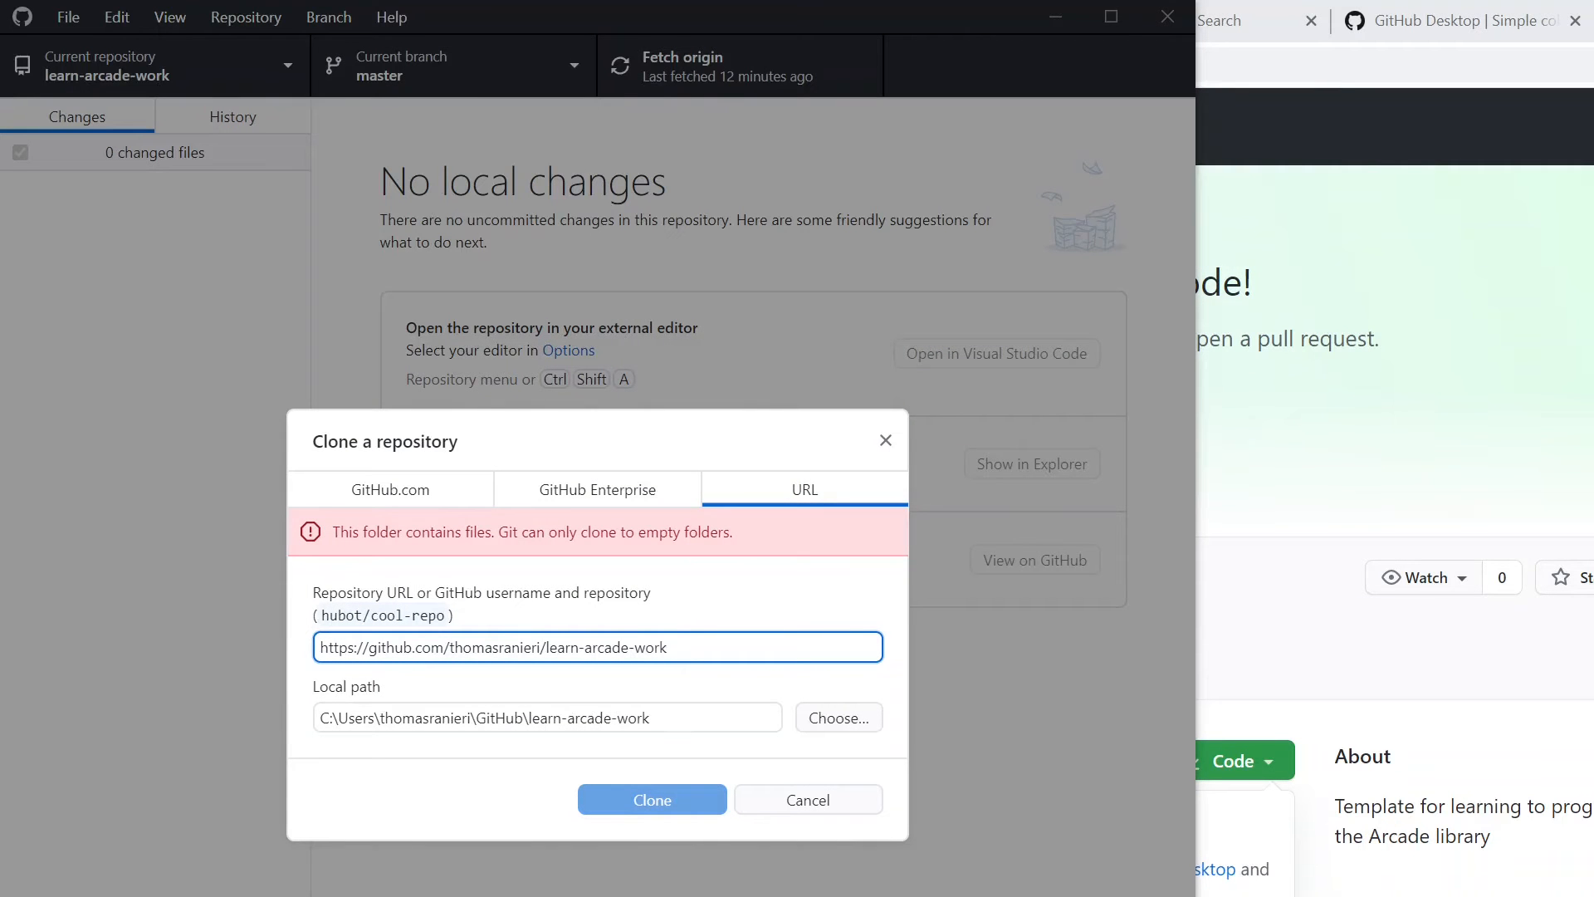
- Change the last folder of the clone's local path to my-arcade-project inside the GitHub folder and clone the repository
left_click(833, 719)
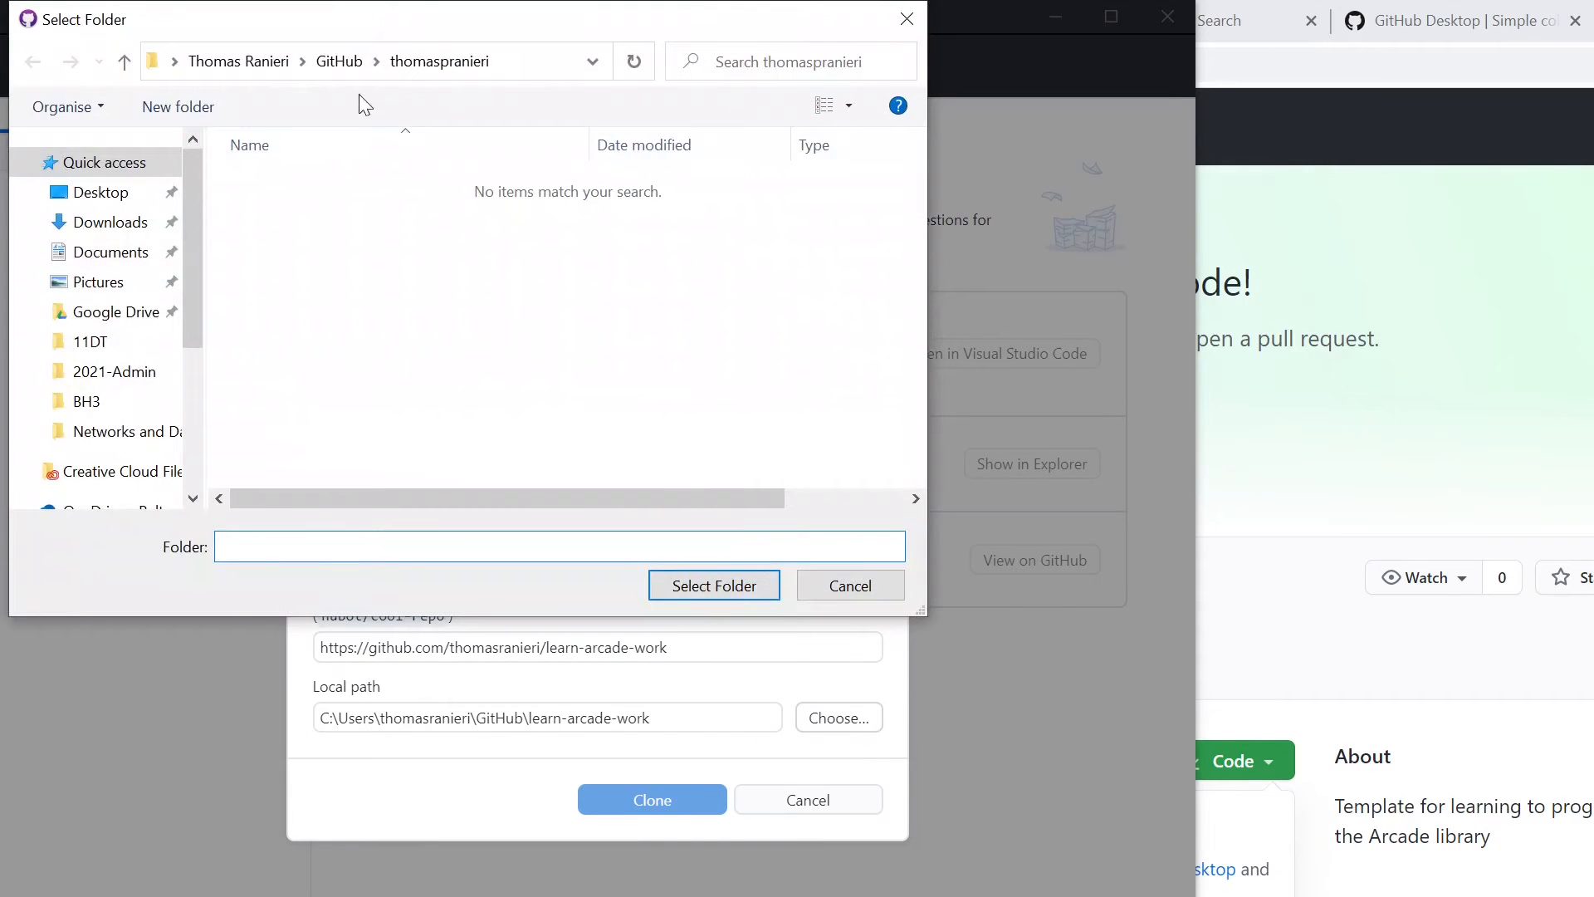
left_click(851, 591)
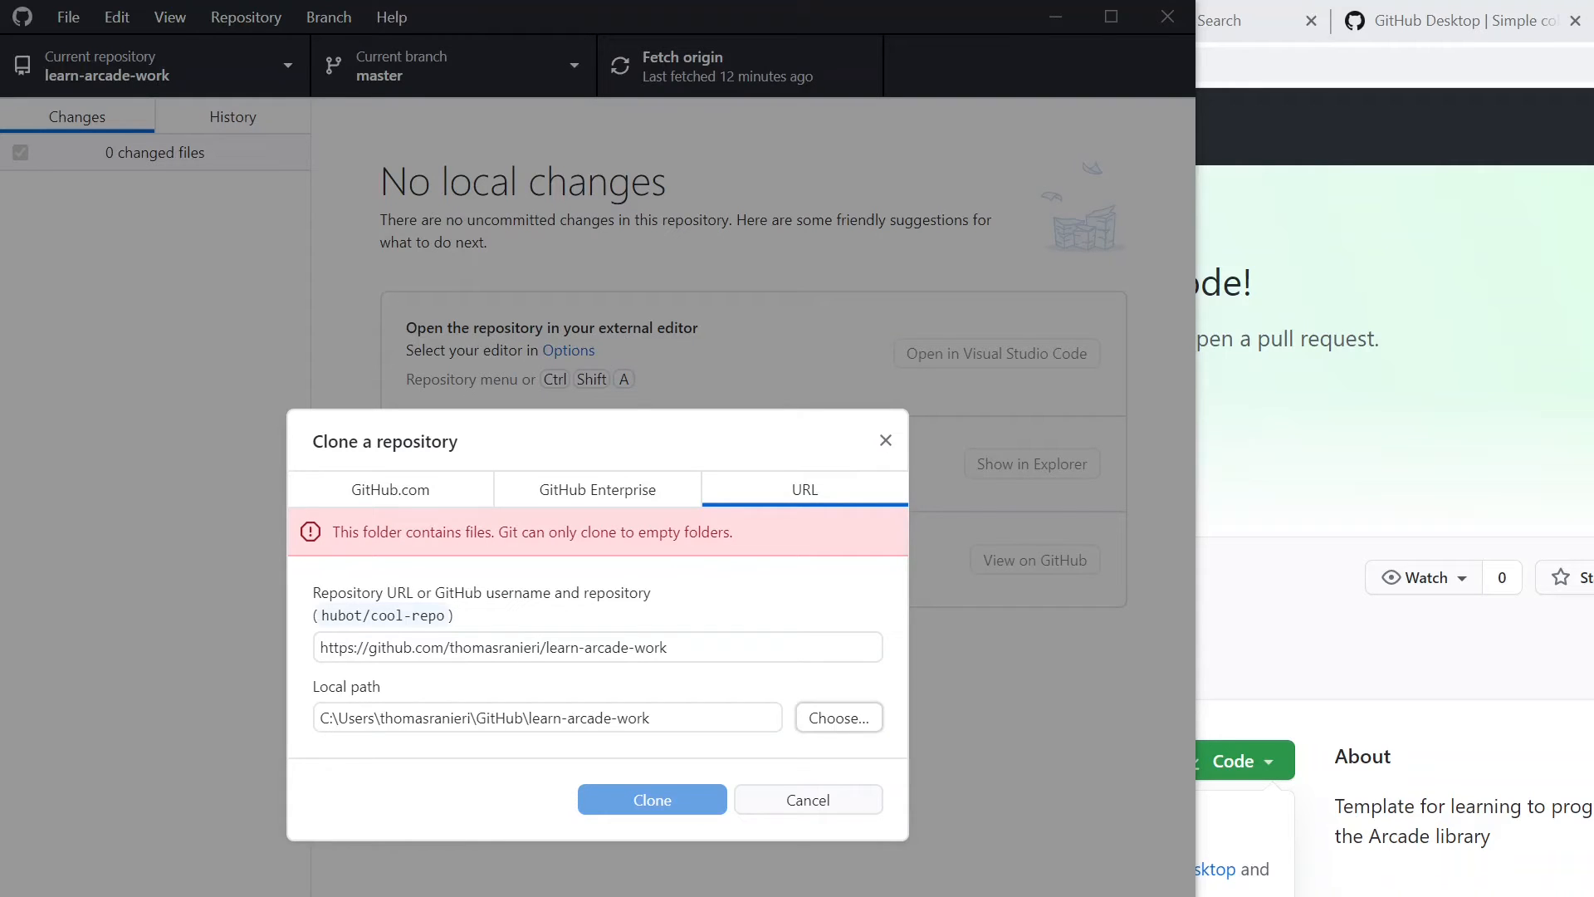
left_click_drag(658, 719, 524, 718)
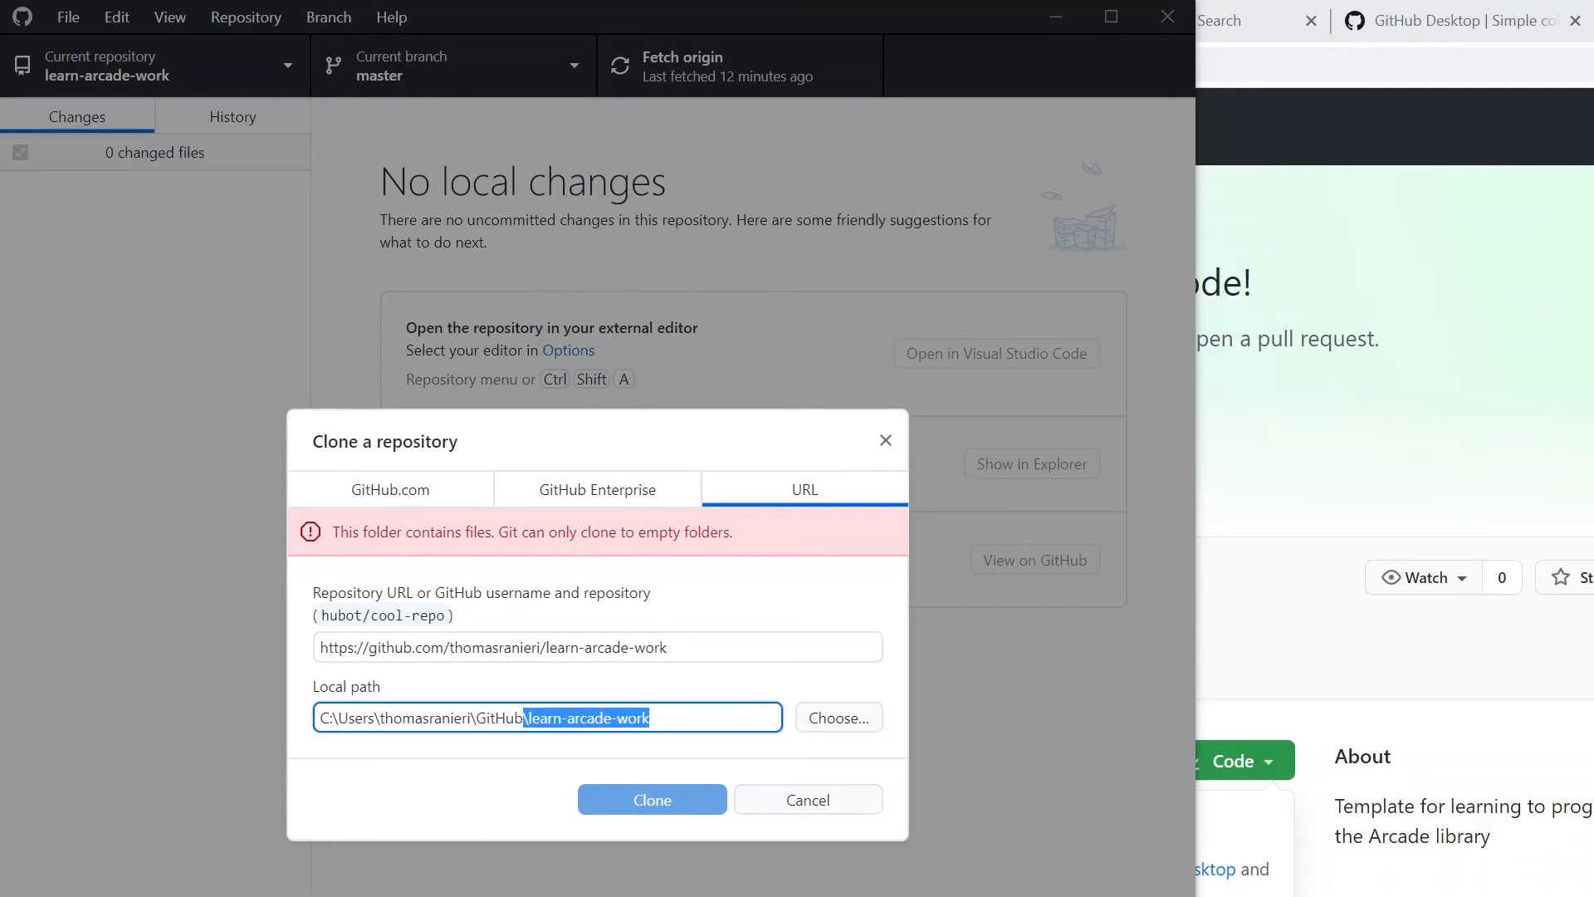
type("\\my")
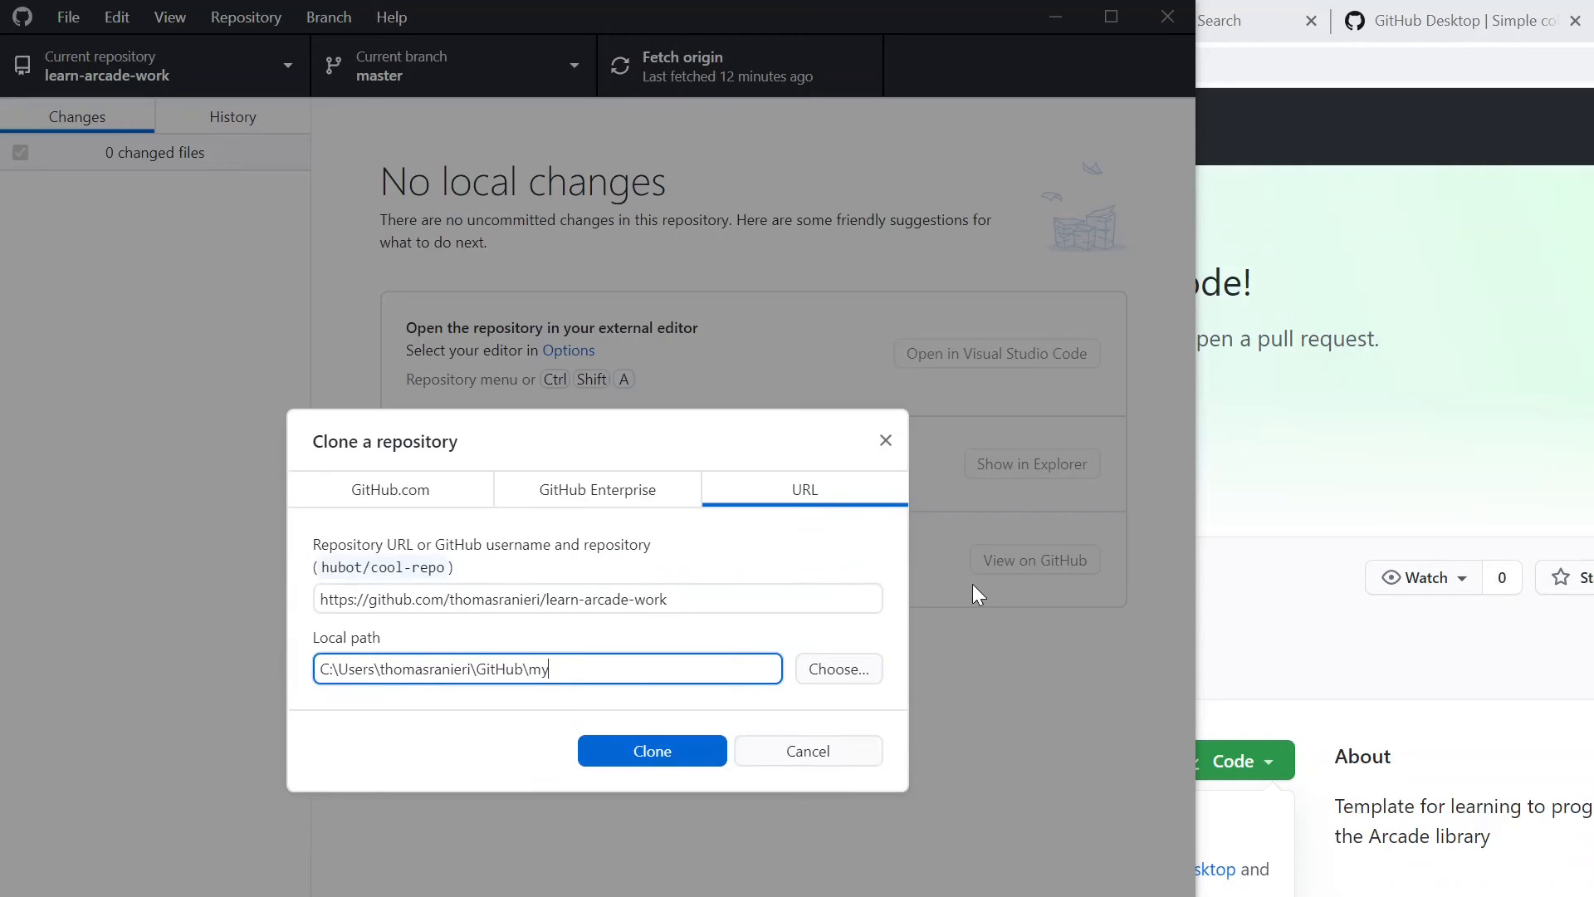
type("-arcade-project")
key("shift+Tab")
key("Tab")
left_click_drag(528, 669, 661, 669)
left_click(669, 670)
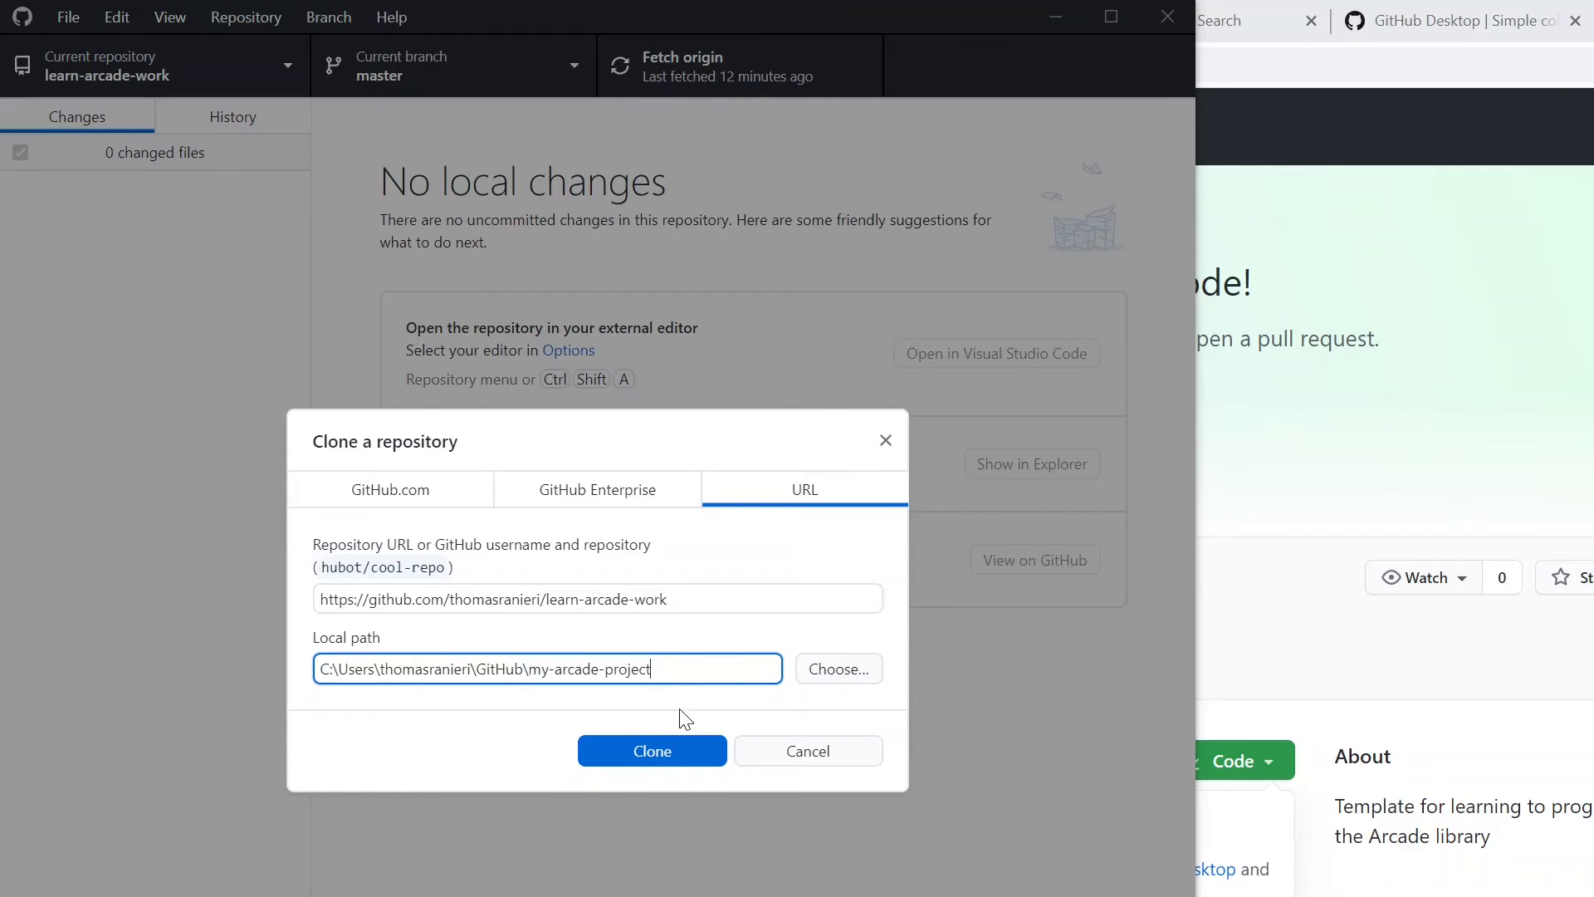
left_click(637, 752)
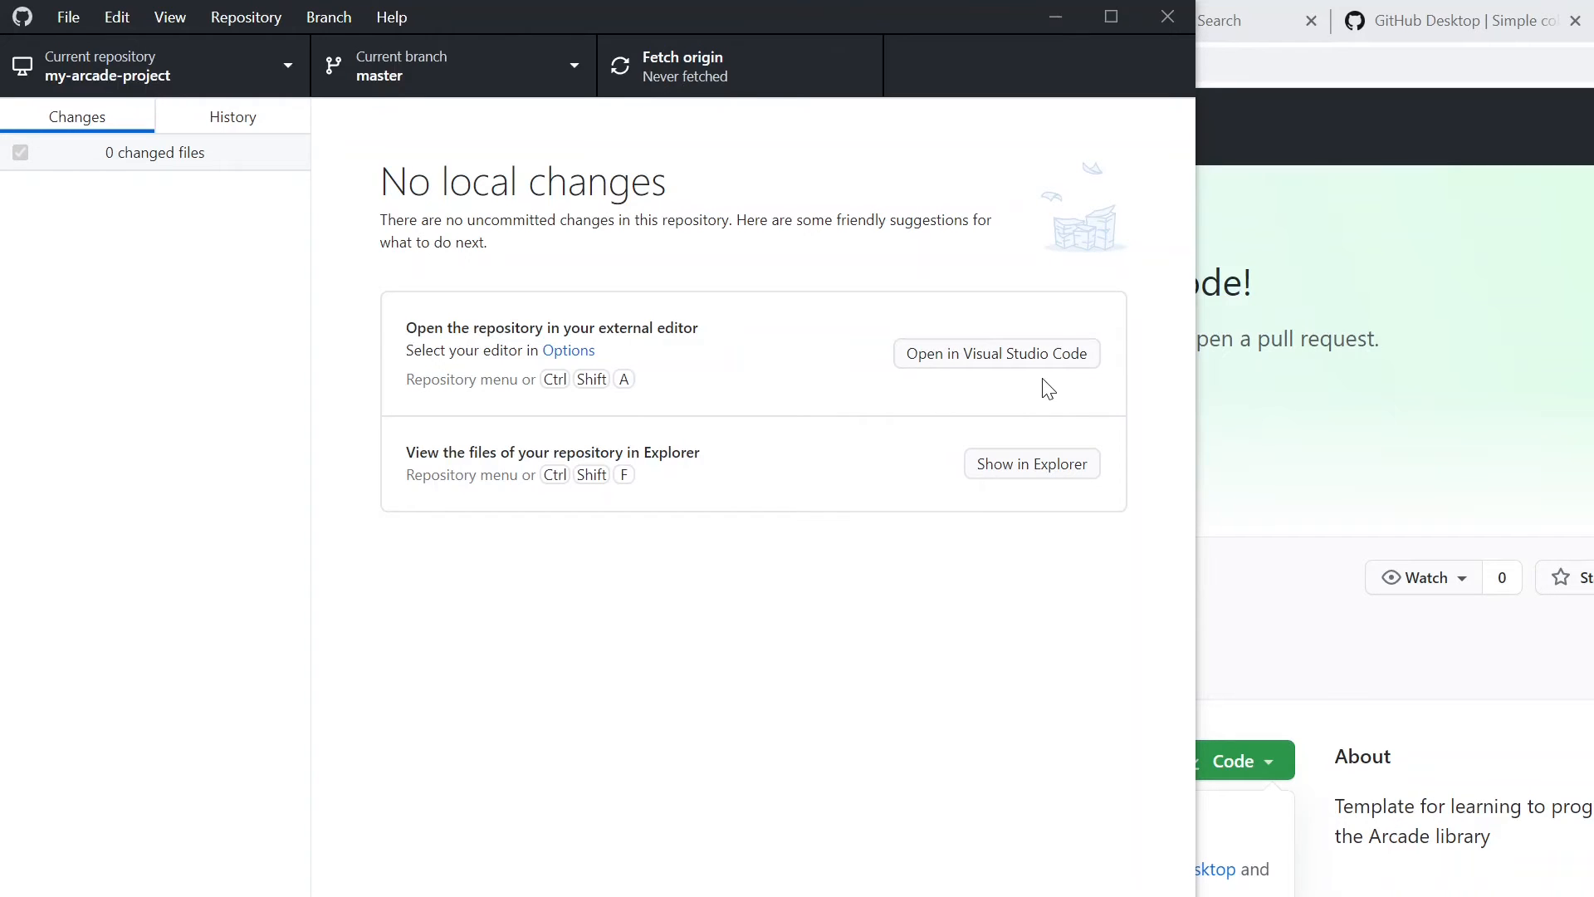
- Choose Visual Studio Code as the external editor in the integration options and save
left_click(560, 356)
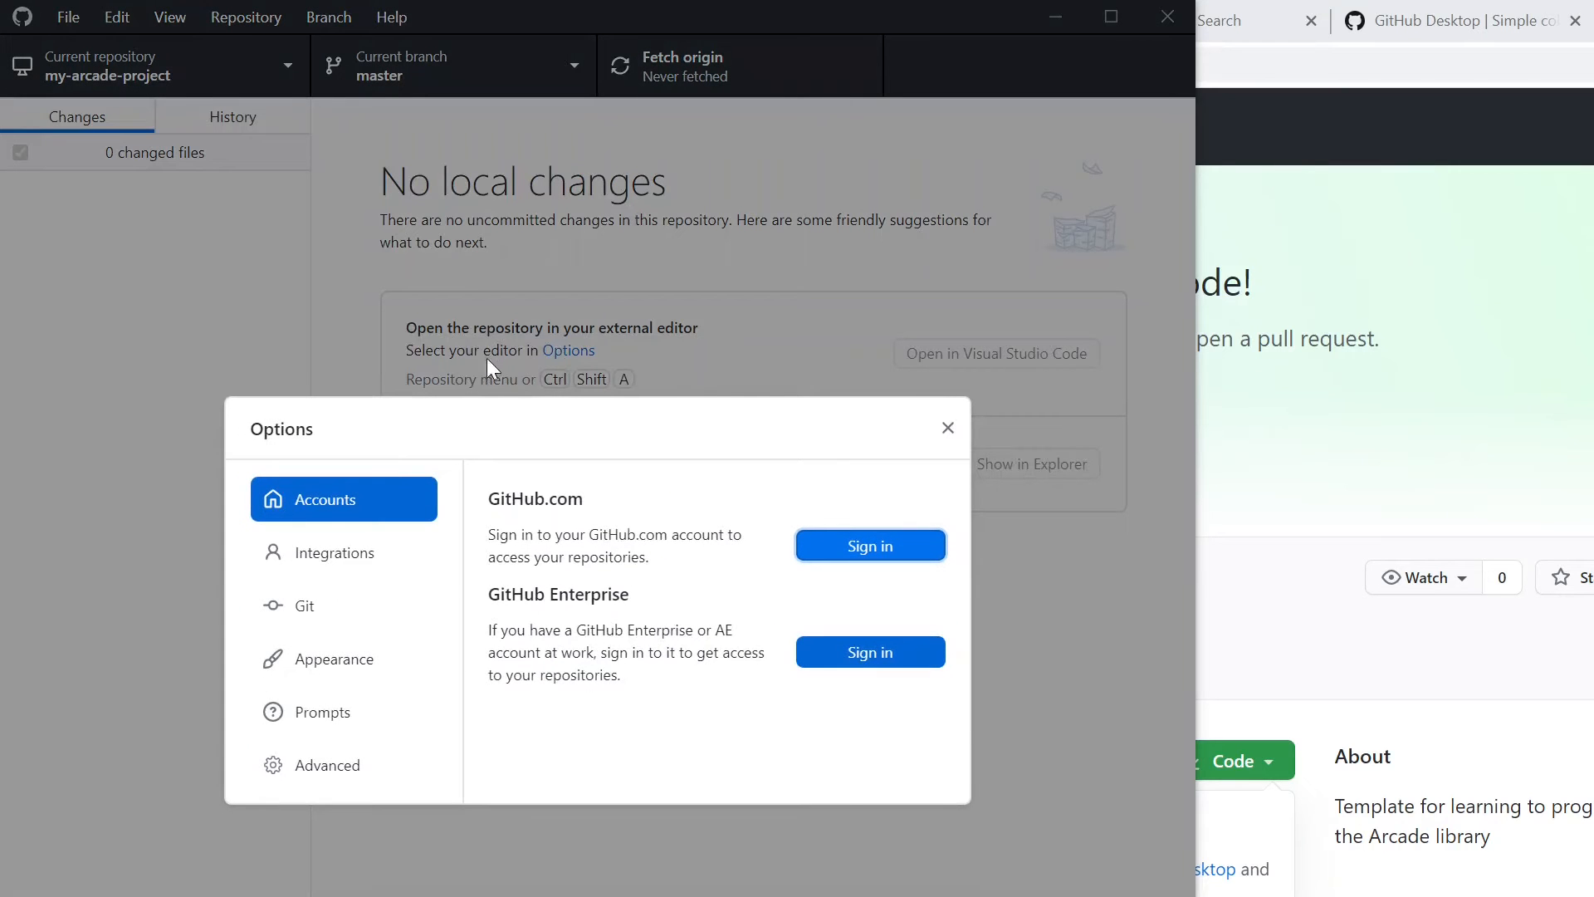
left_click(320, 551)
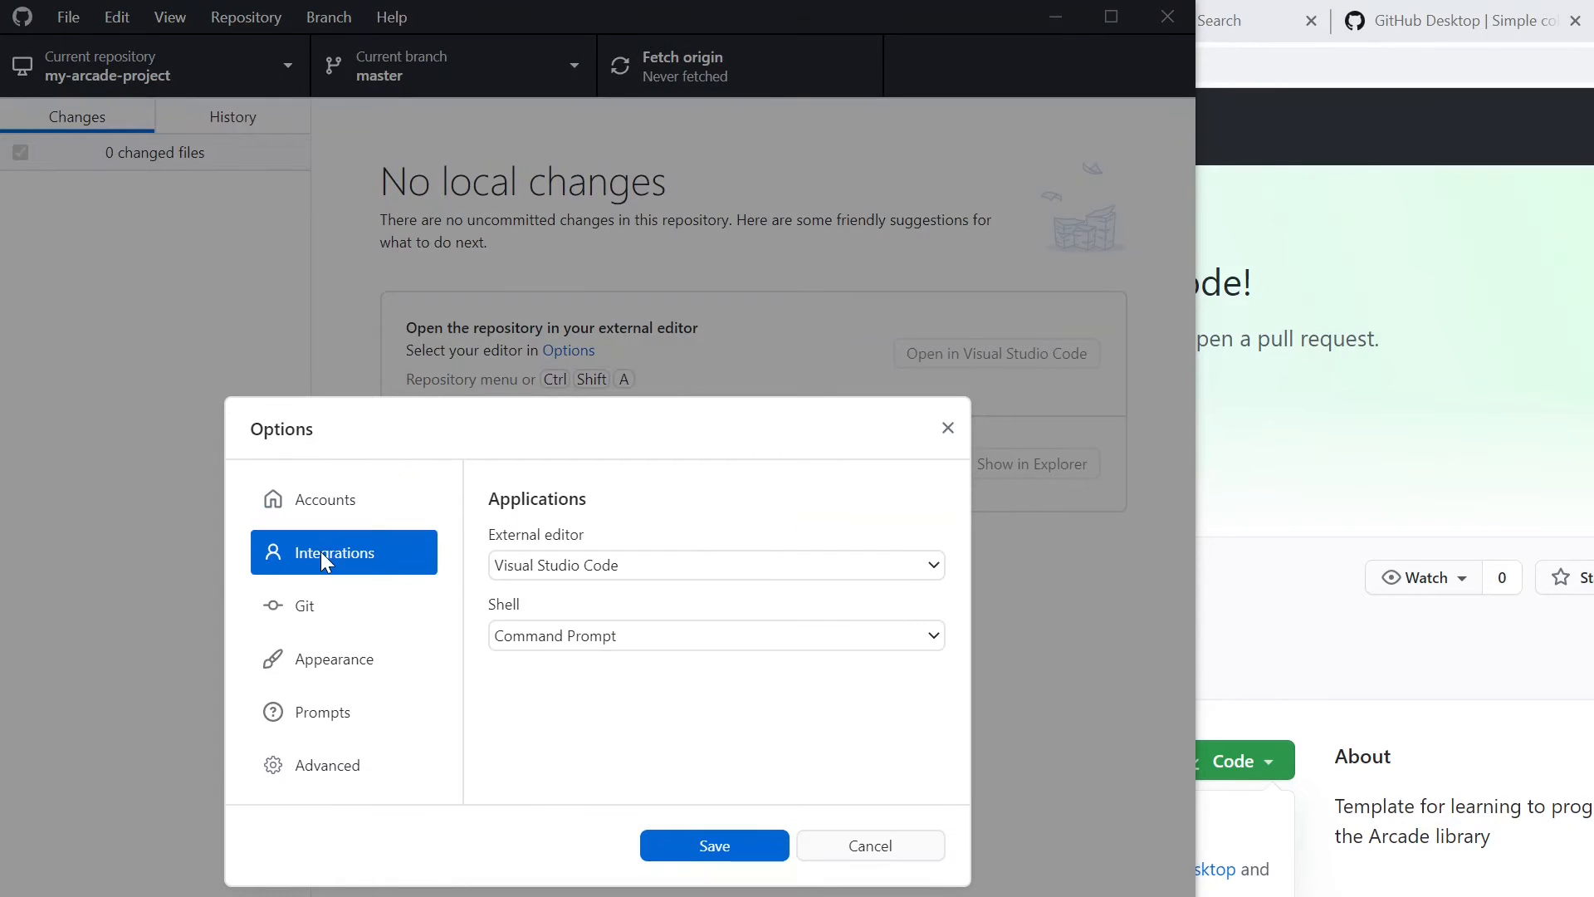
left_click(535, 569)
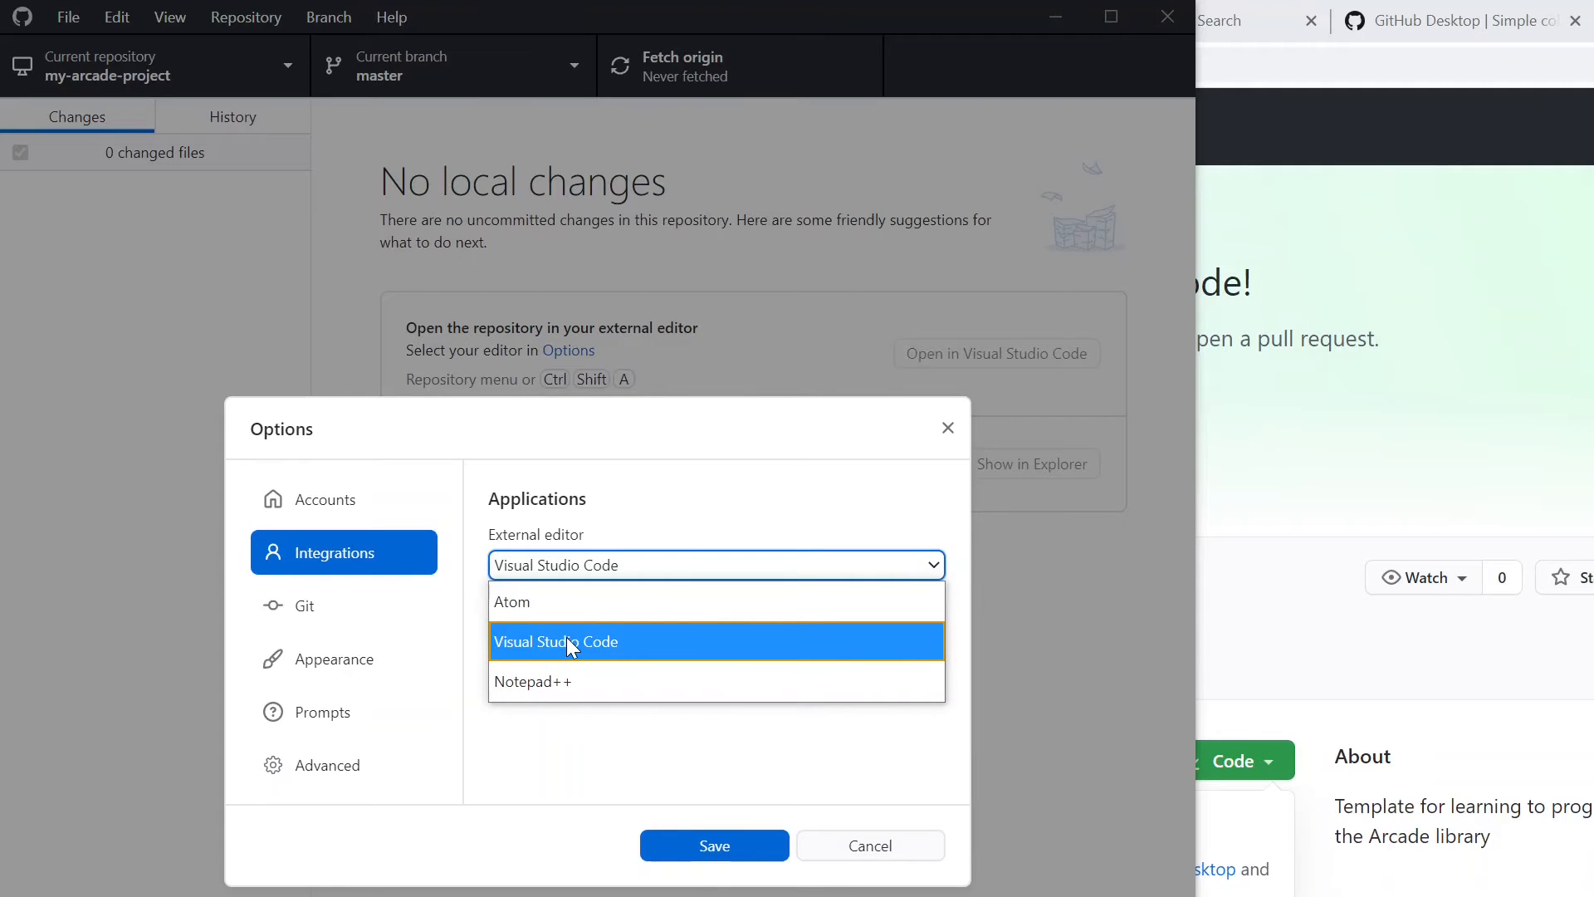
left_click(599, 637)
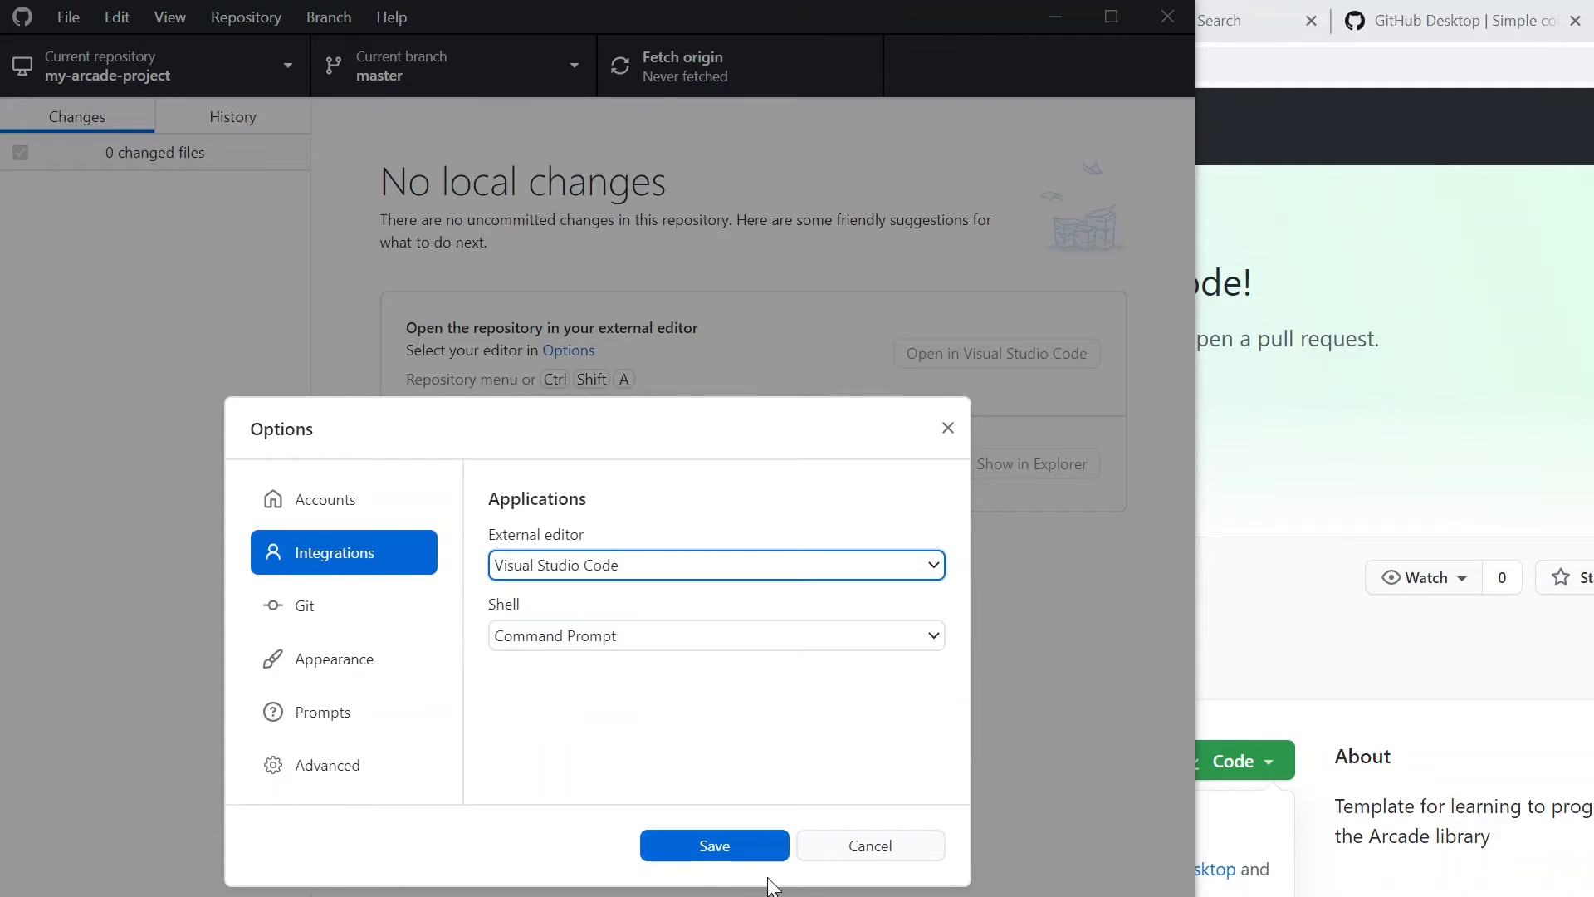
left_click(730, 843)
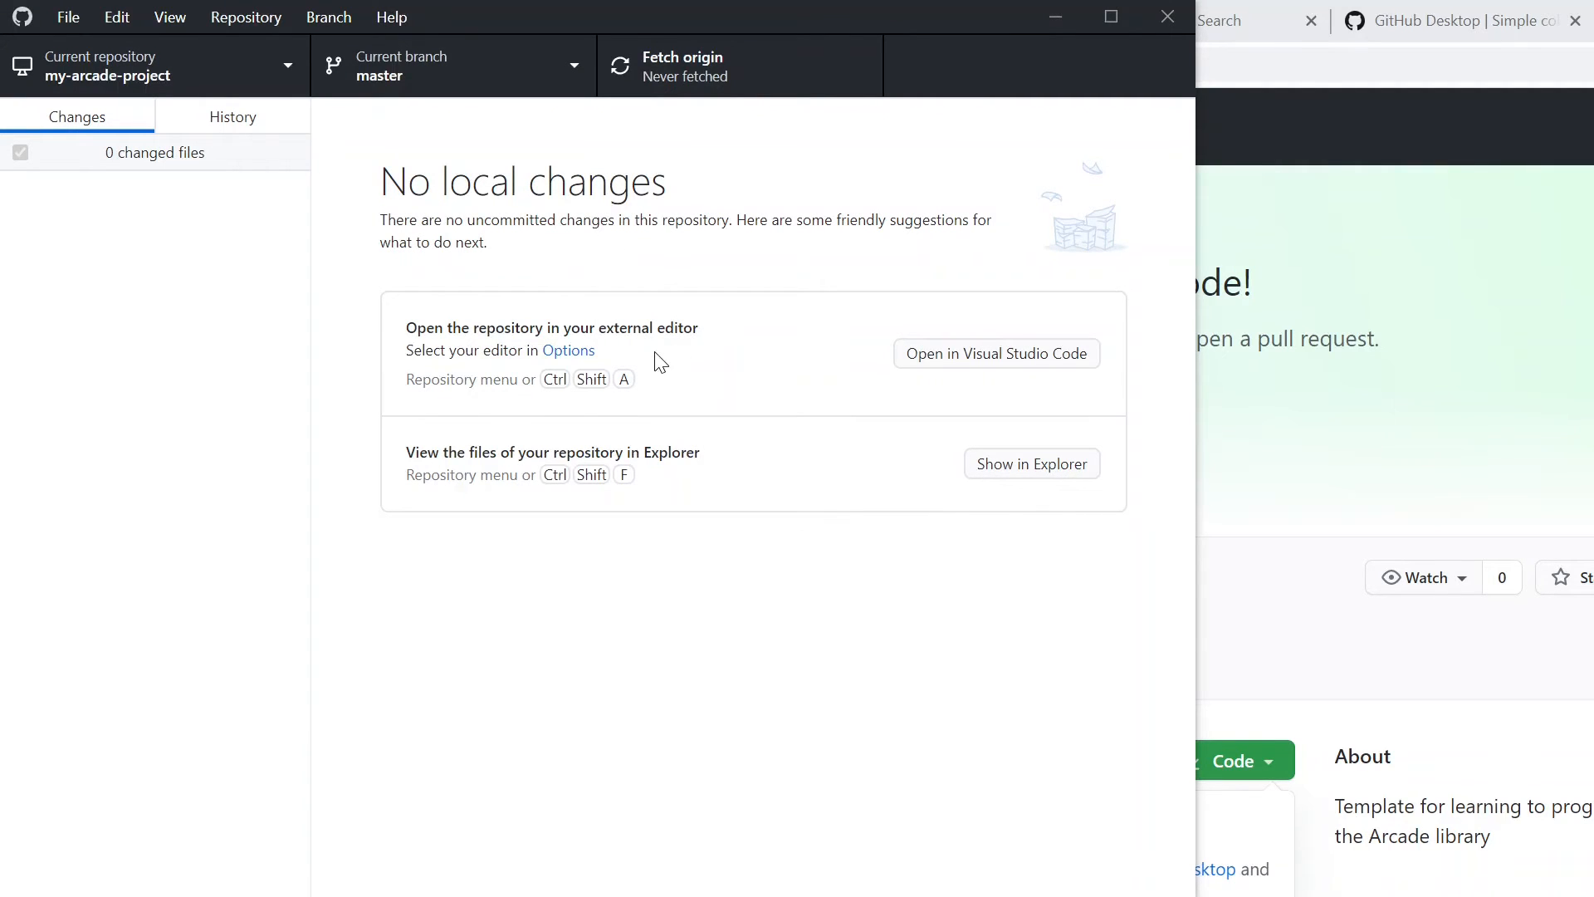
- Open the my-arcade-project repository in Visual Studio Code and expand the Lab 01 - First Program folder
left_click(988, 359)
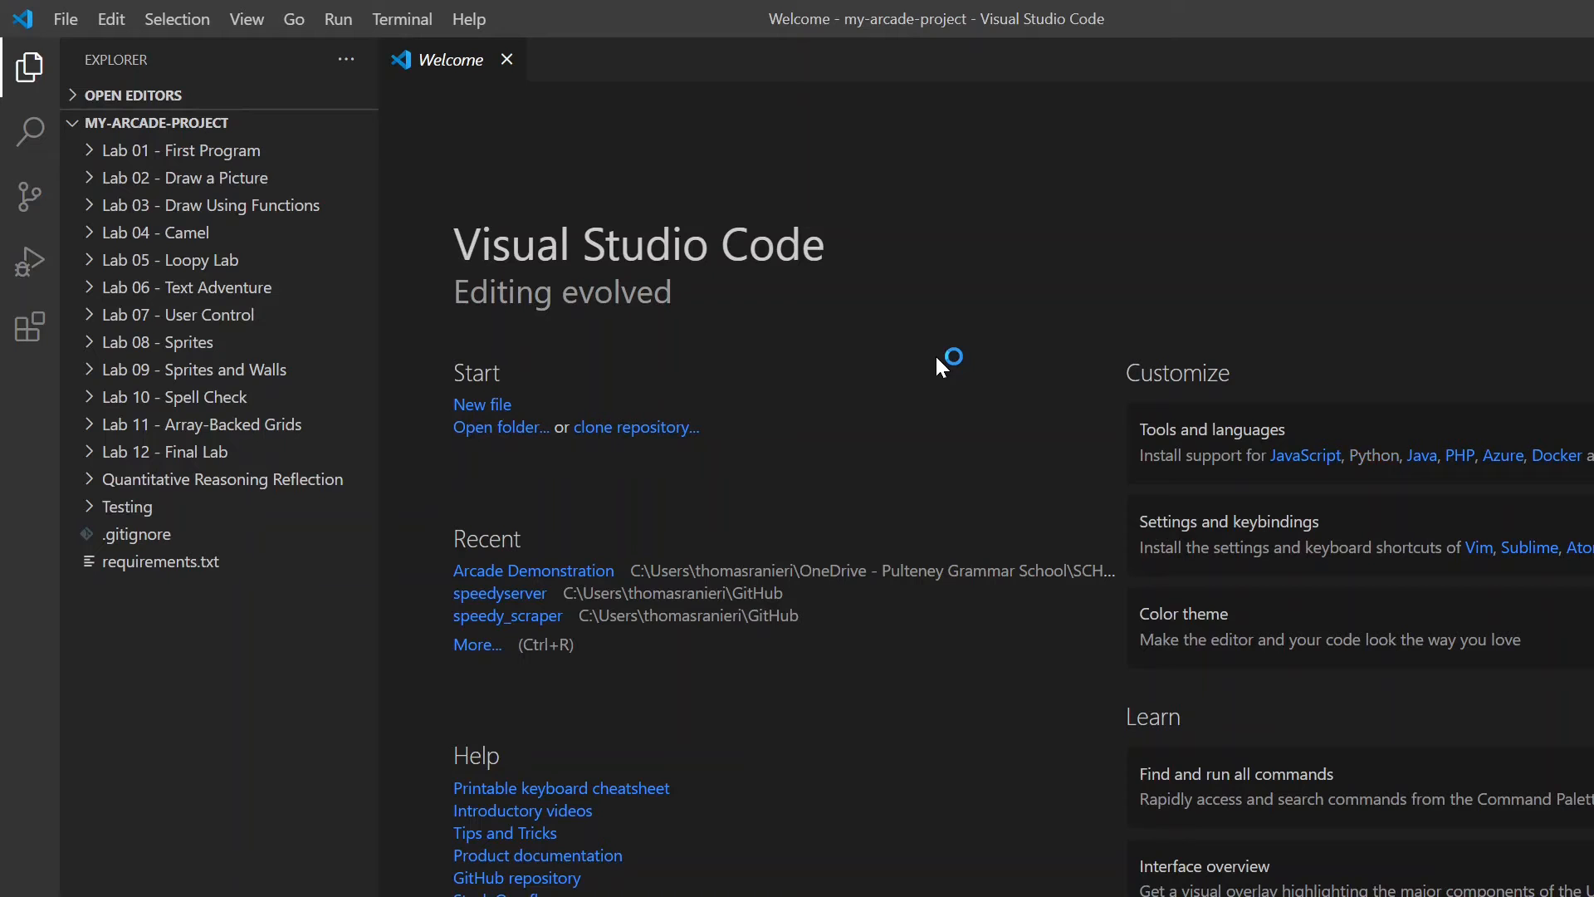
left_click(88, 151)
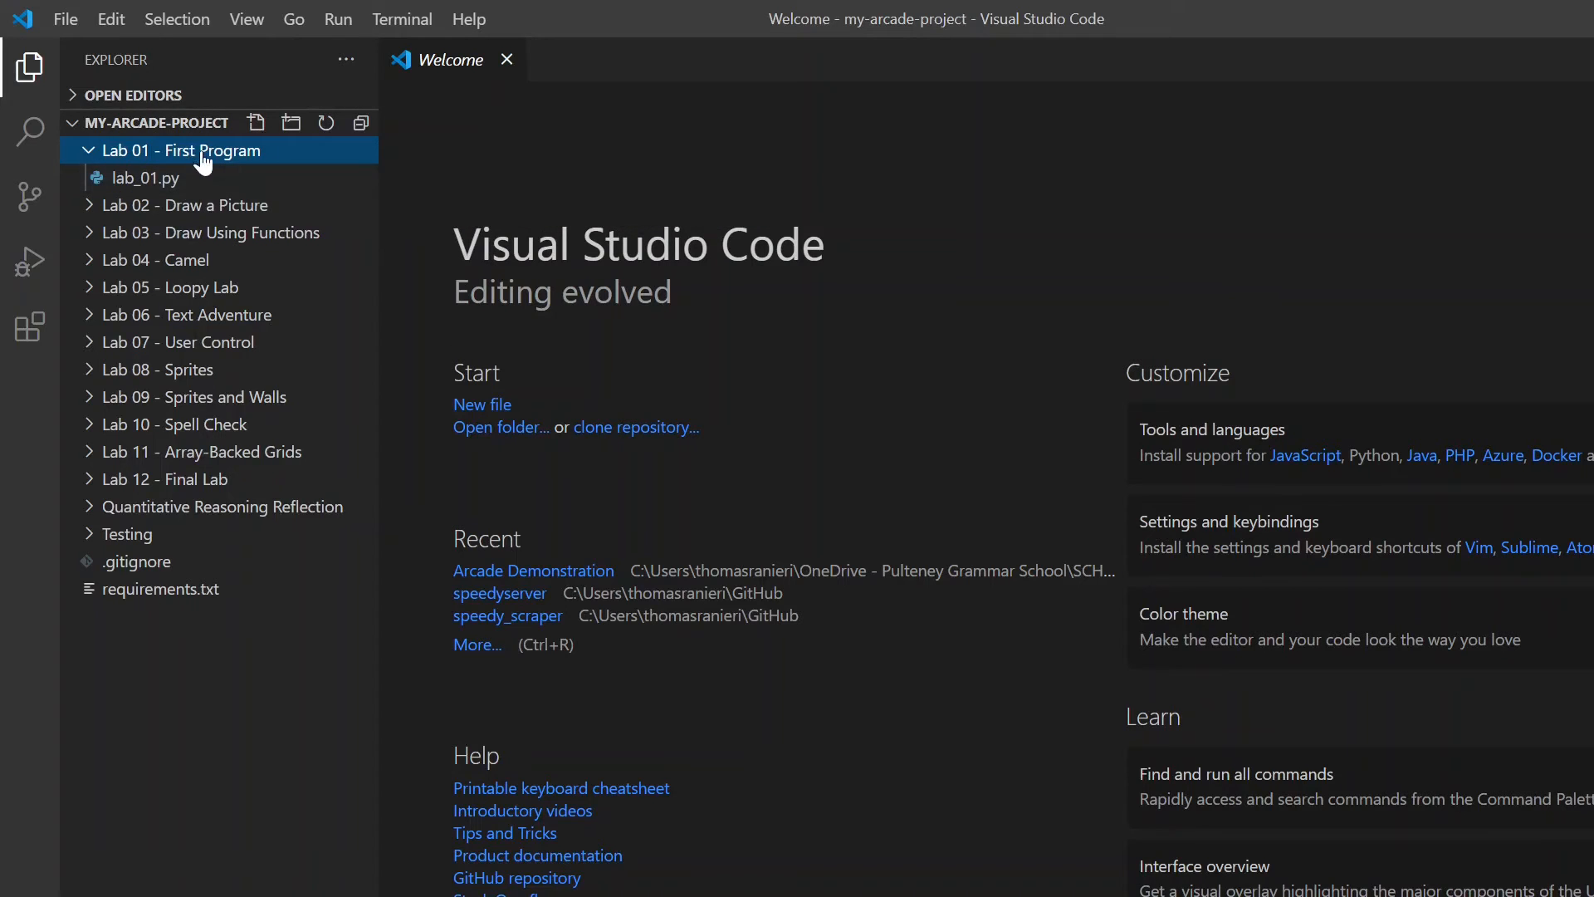
- Open lab_01.py in the Lab 01 - First Program folder and write the line print('hello')
double_click(159, 188)
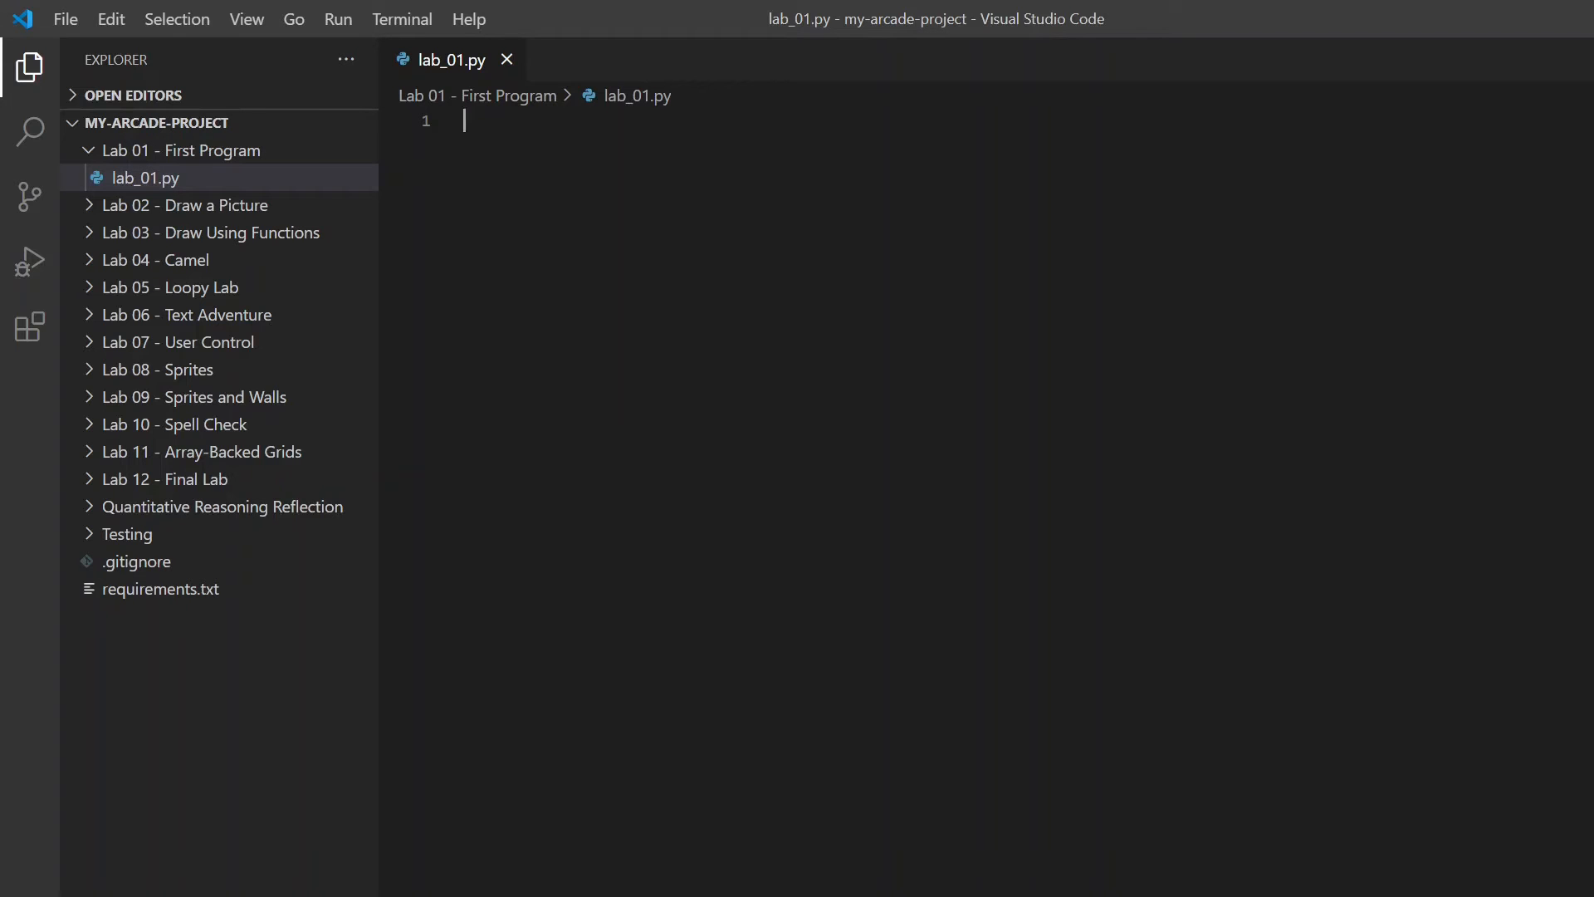
type("print")
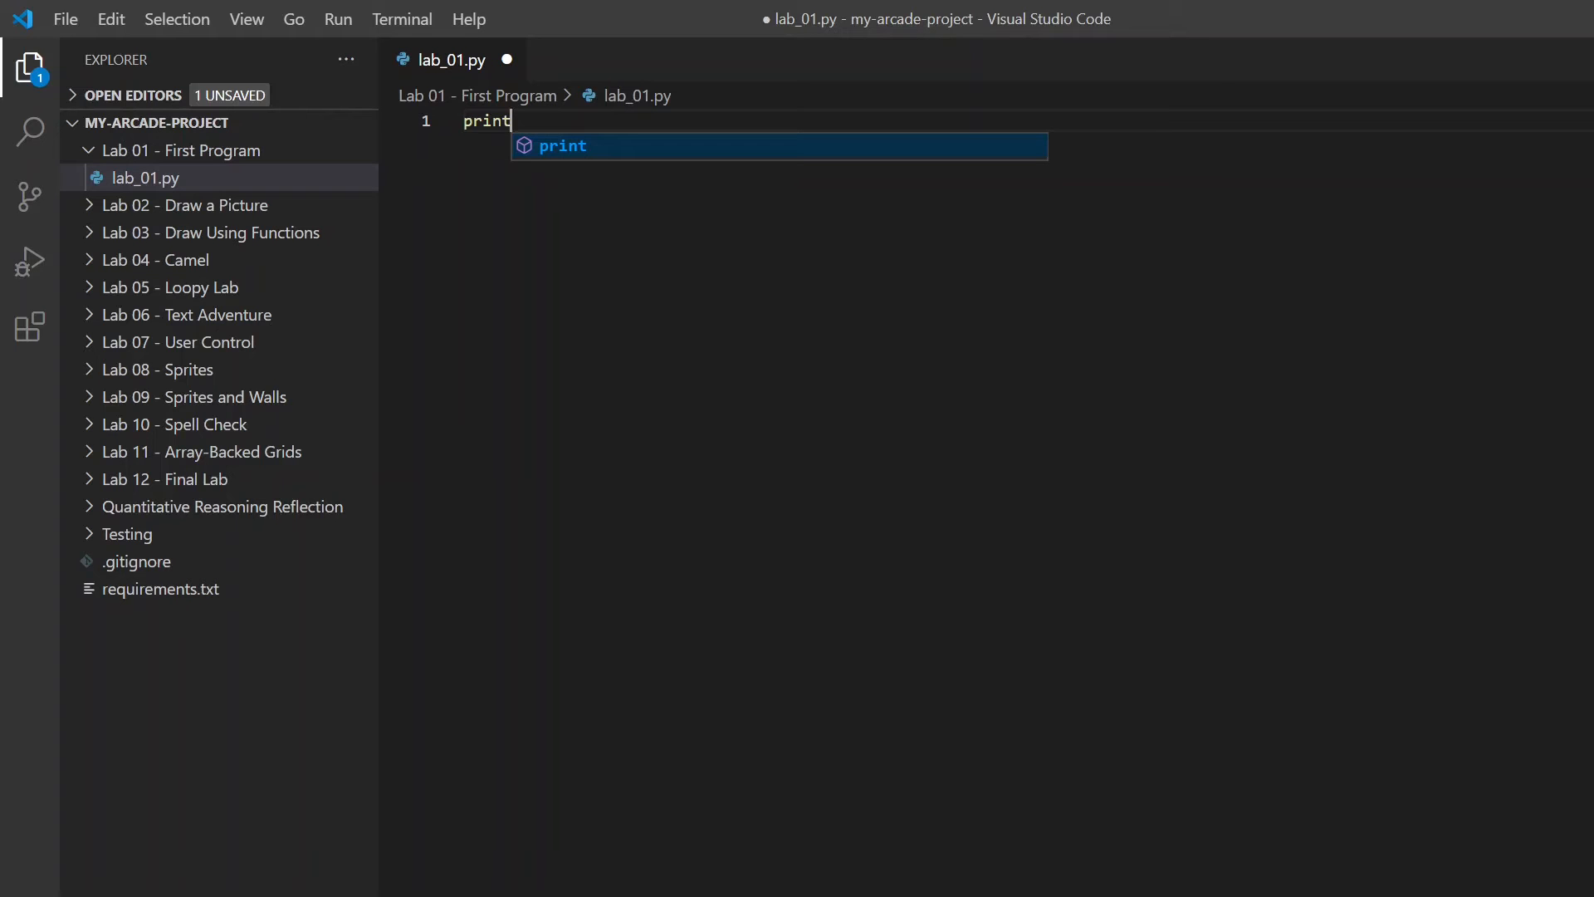
type("(")
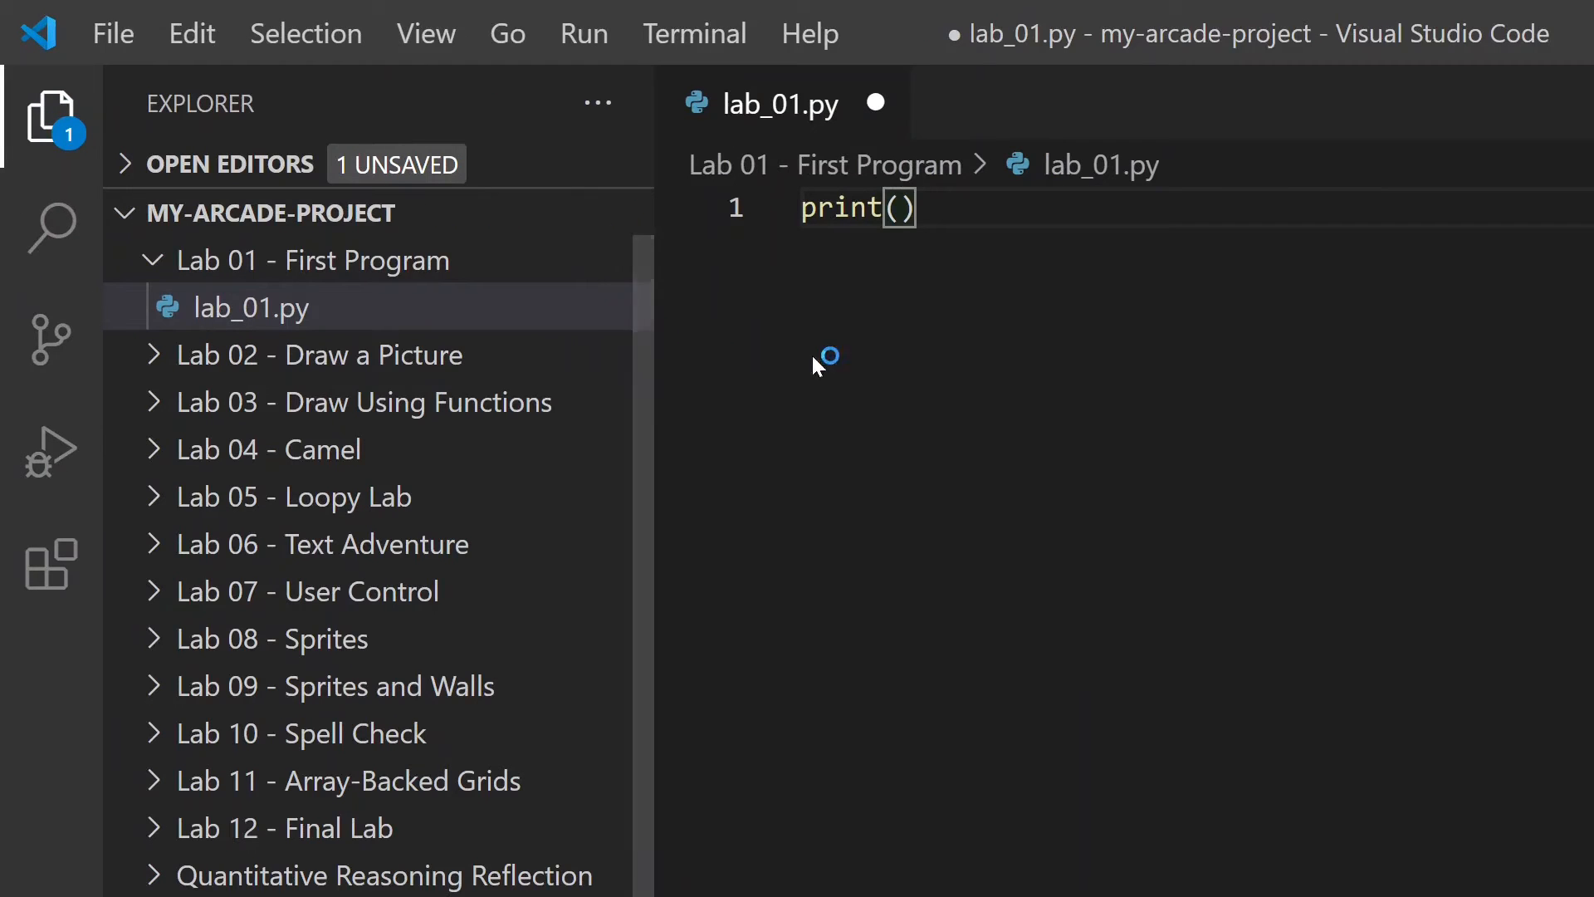
double_click(839, 209)
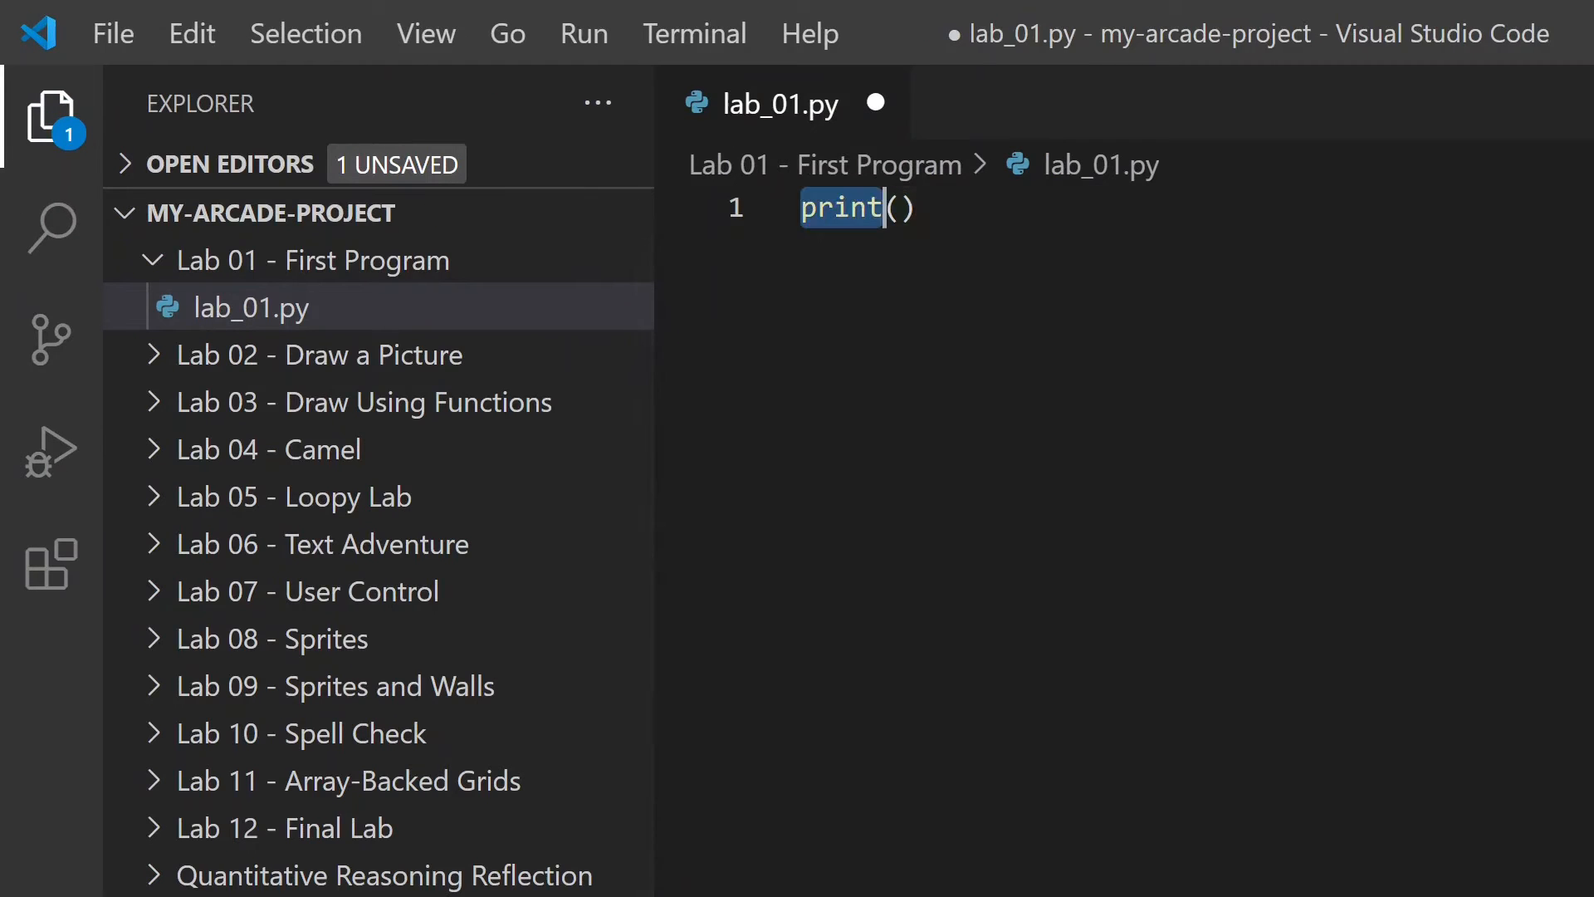
left_click(885, 208)
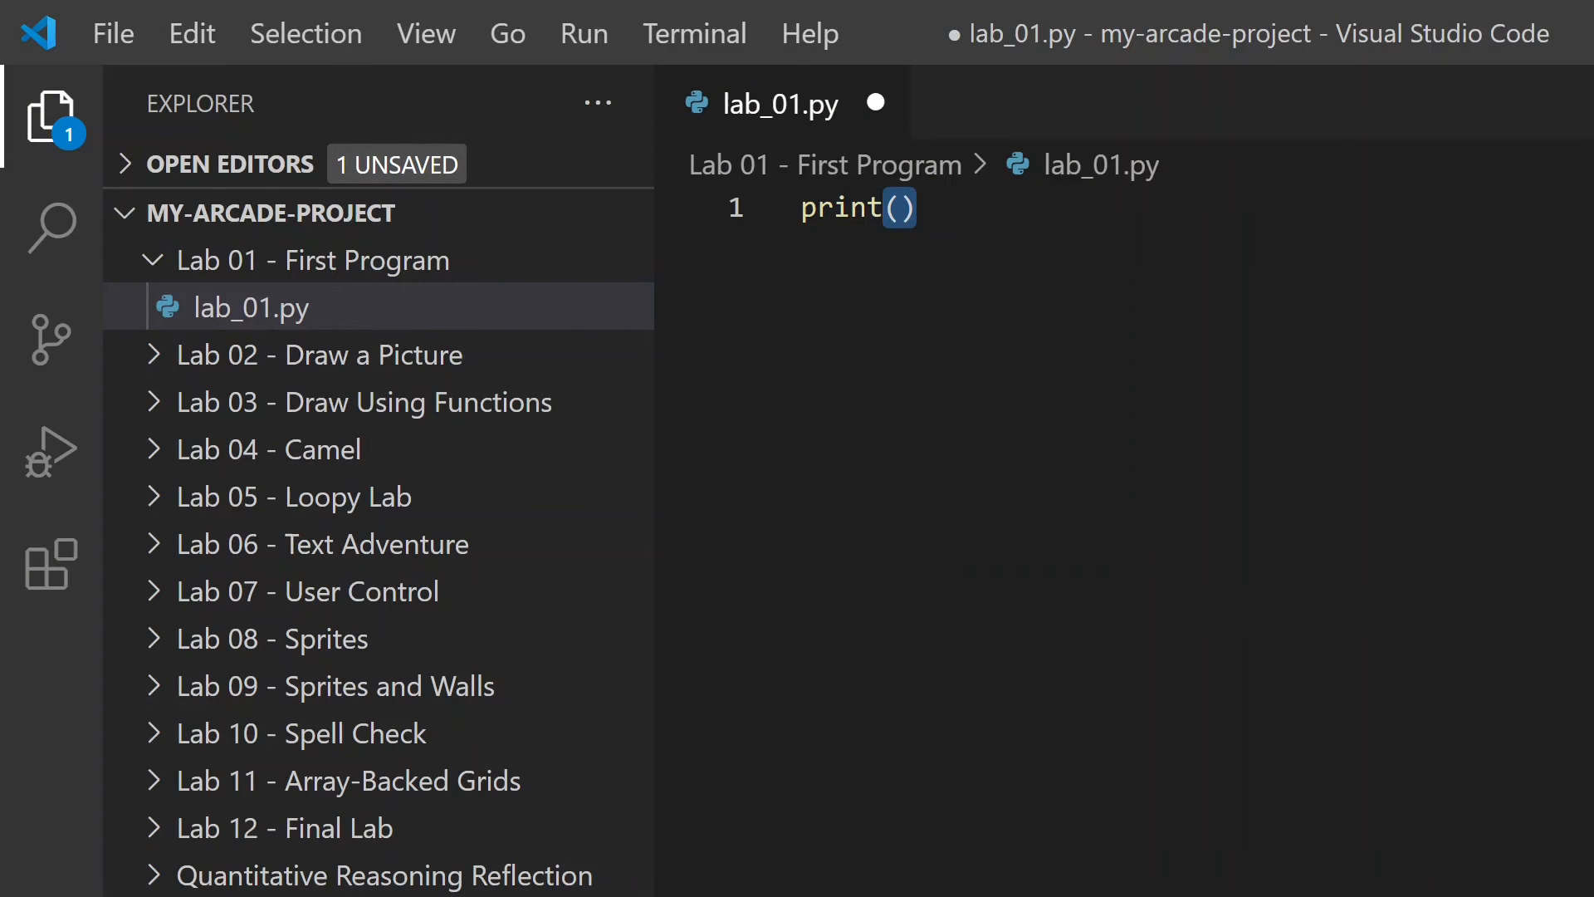
left_click_drag(918, 208, 902, 208)
left_click(919, 209)
left_click(901, 209)
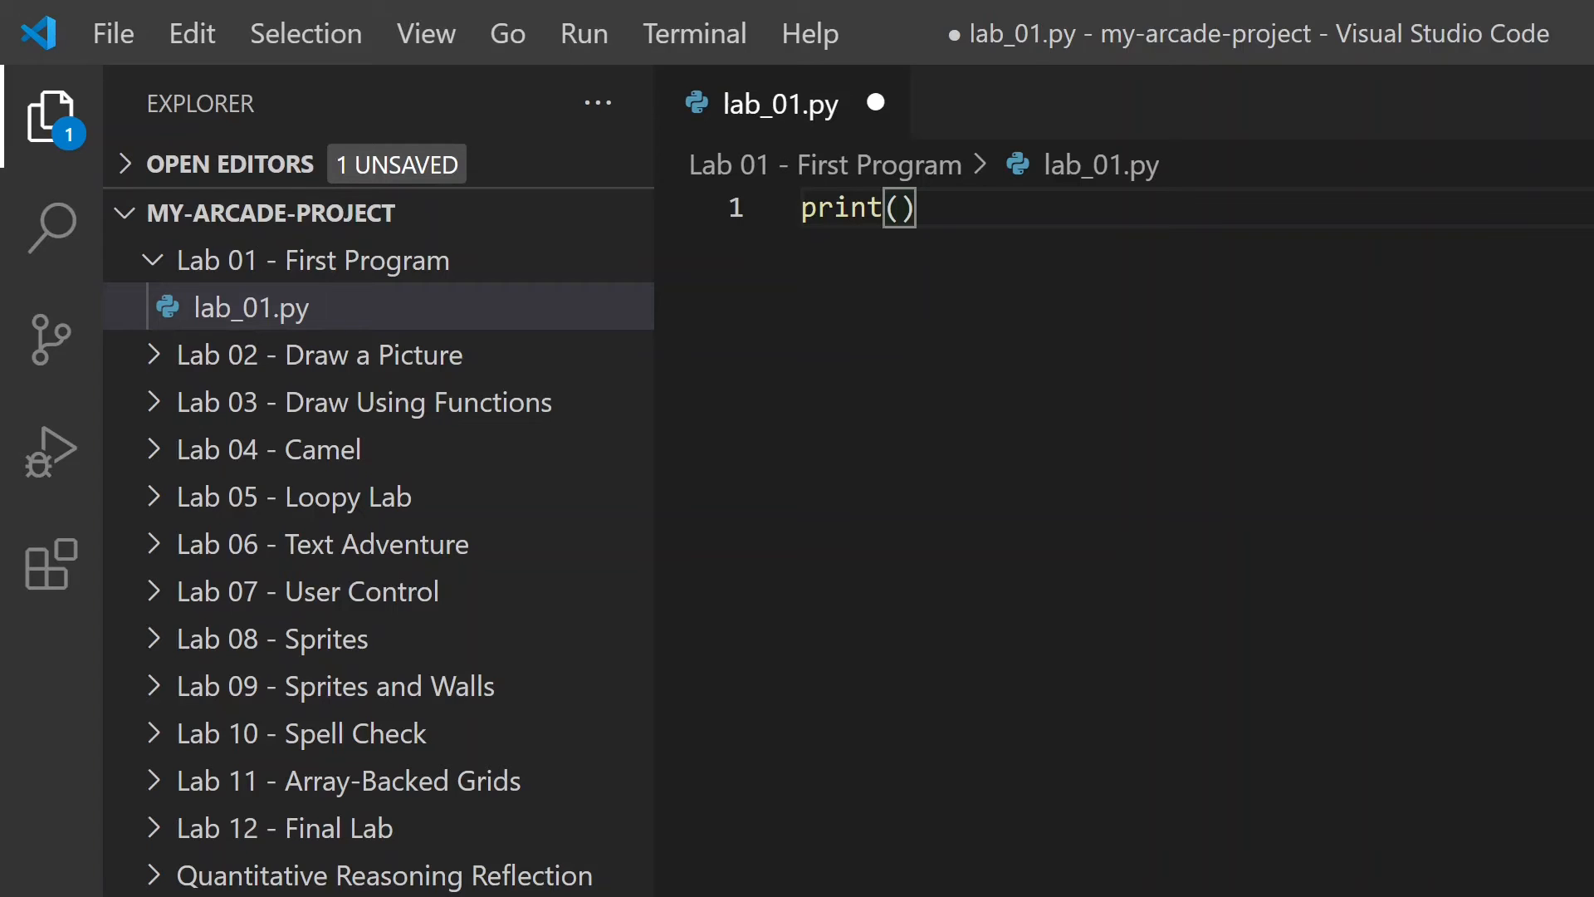
type("'hello")
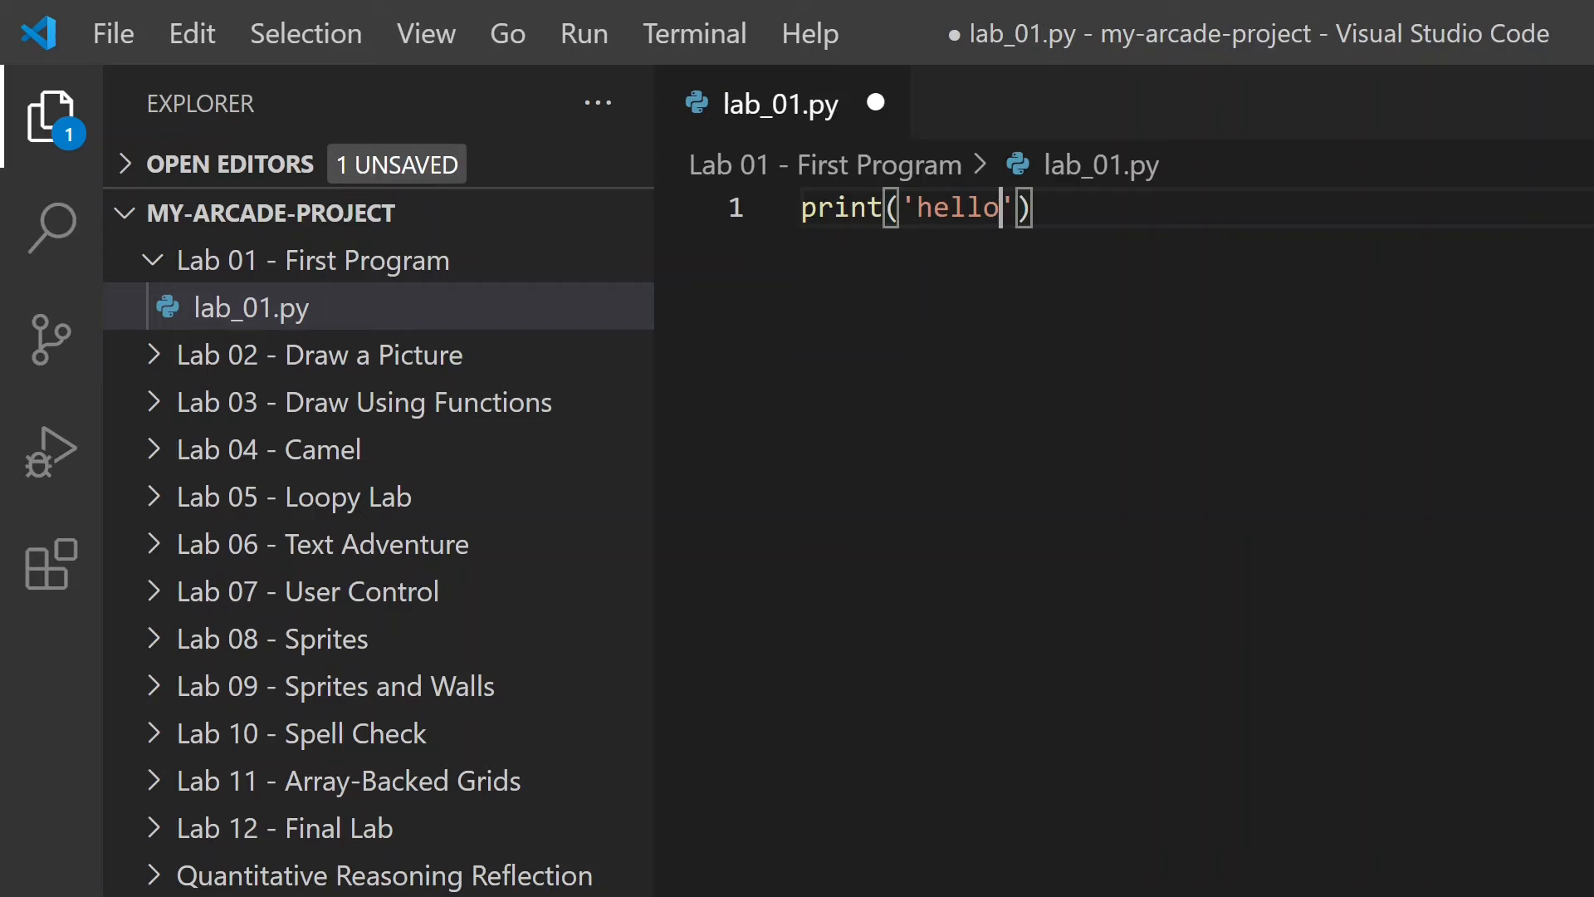
type("')")
- Save the lab_01.py file
left_click(252, 307)
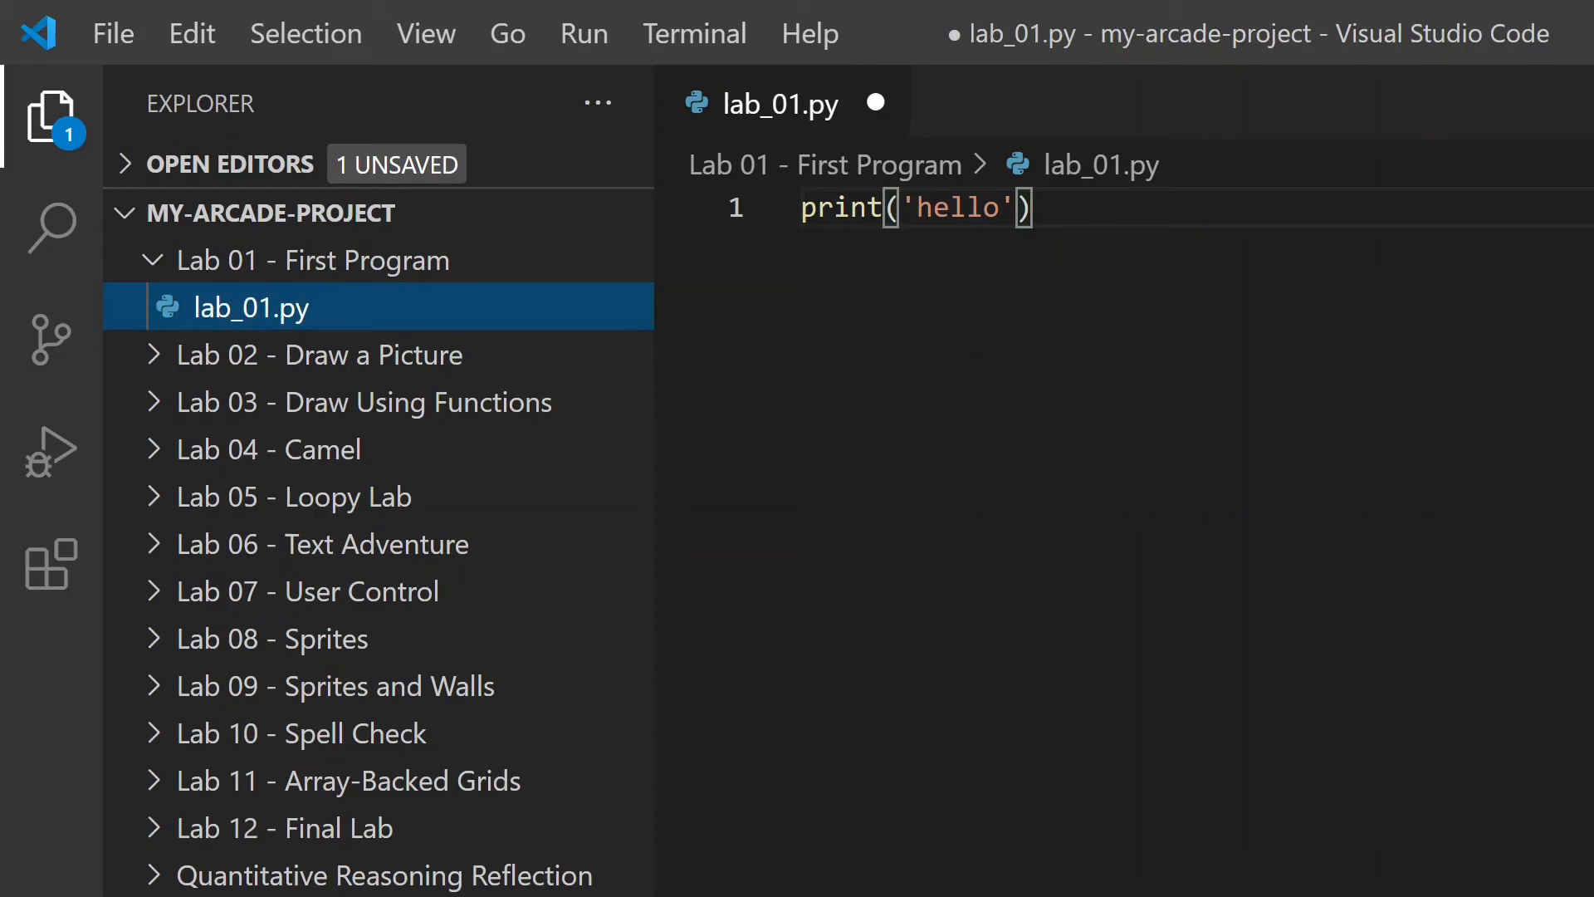
key("ctrl+minus")
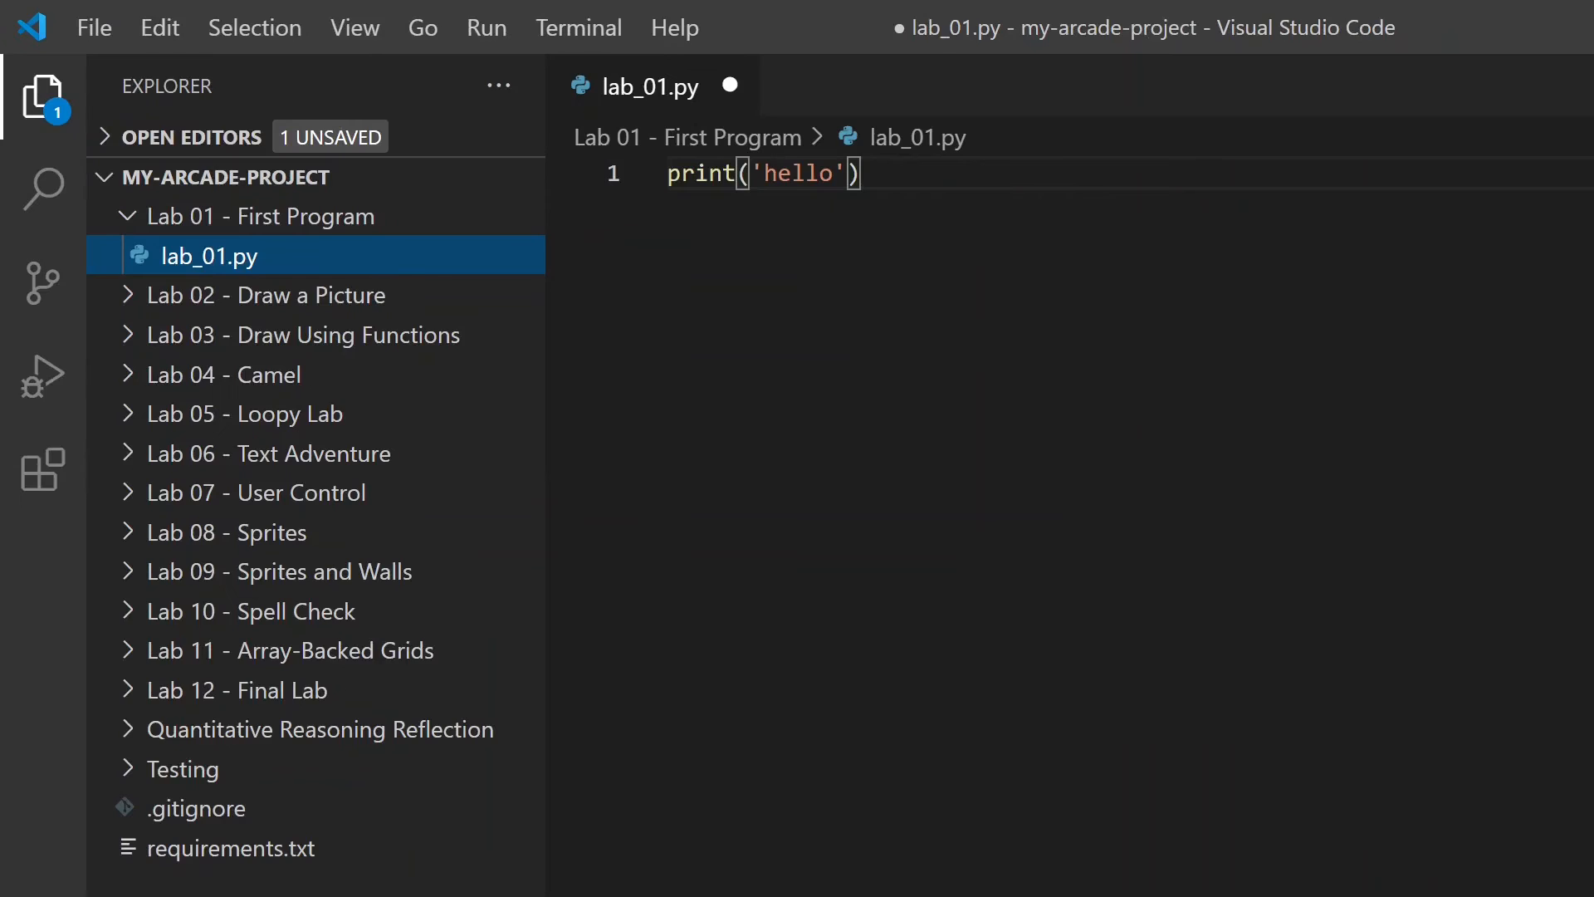
key("ctrl+minus")
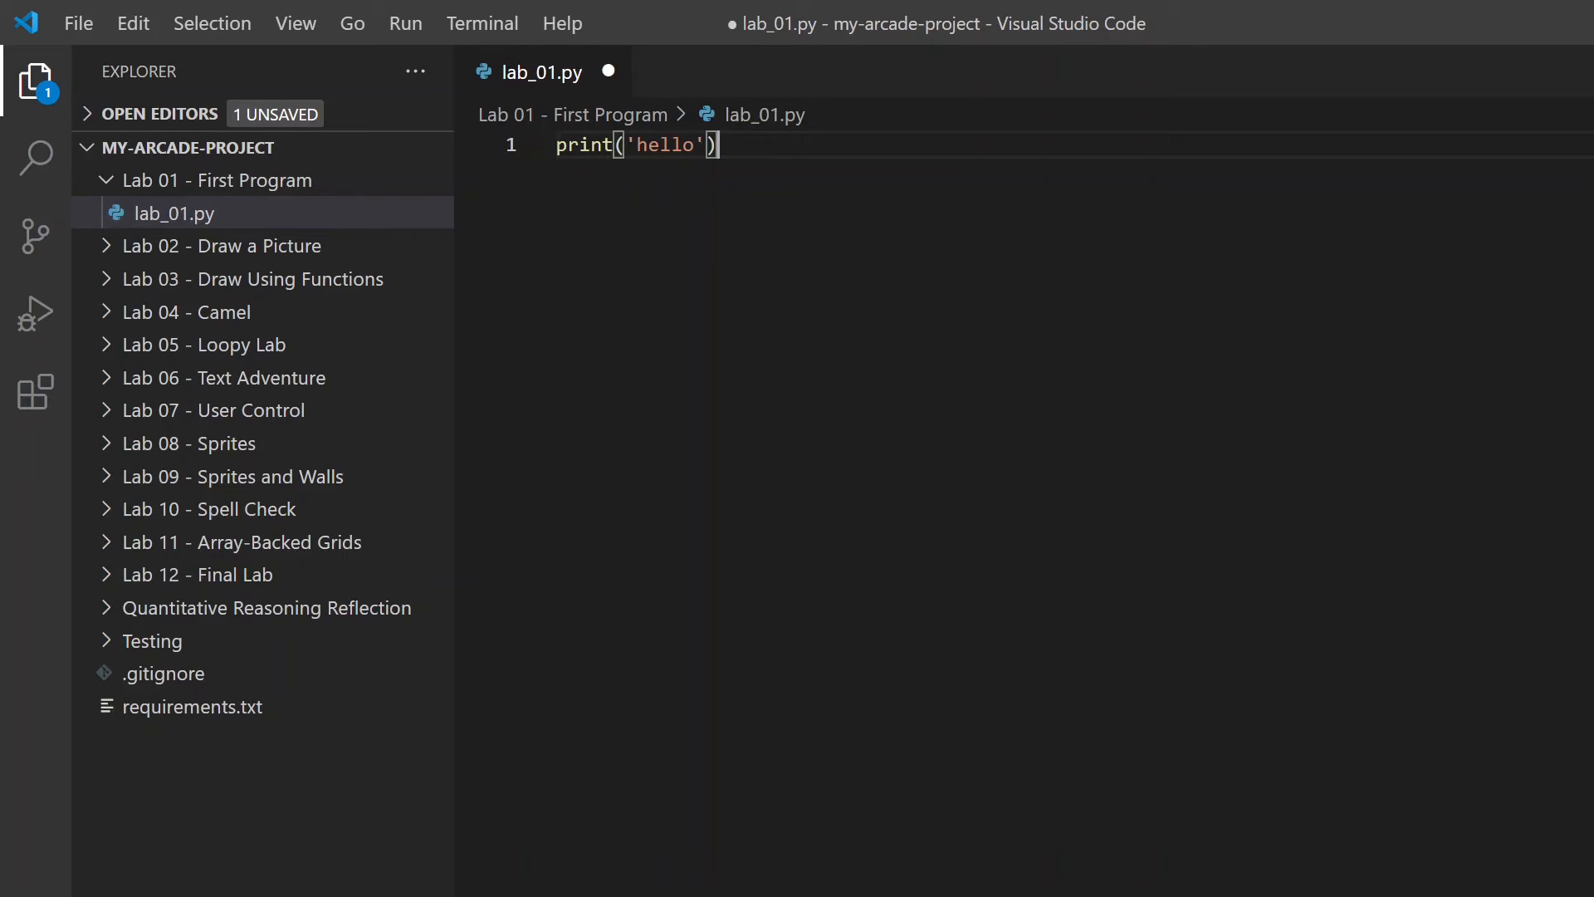
key("ctrl+s")
right_click(1041, 316)
key("Escape")
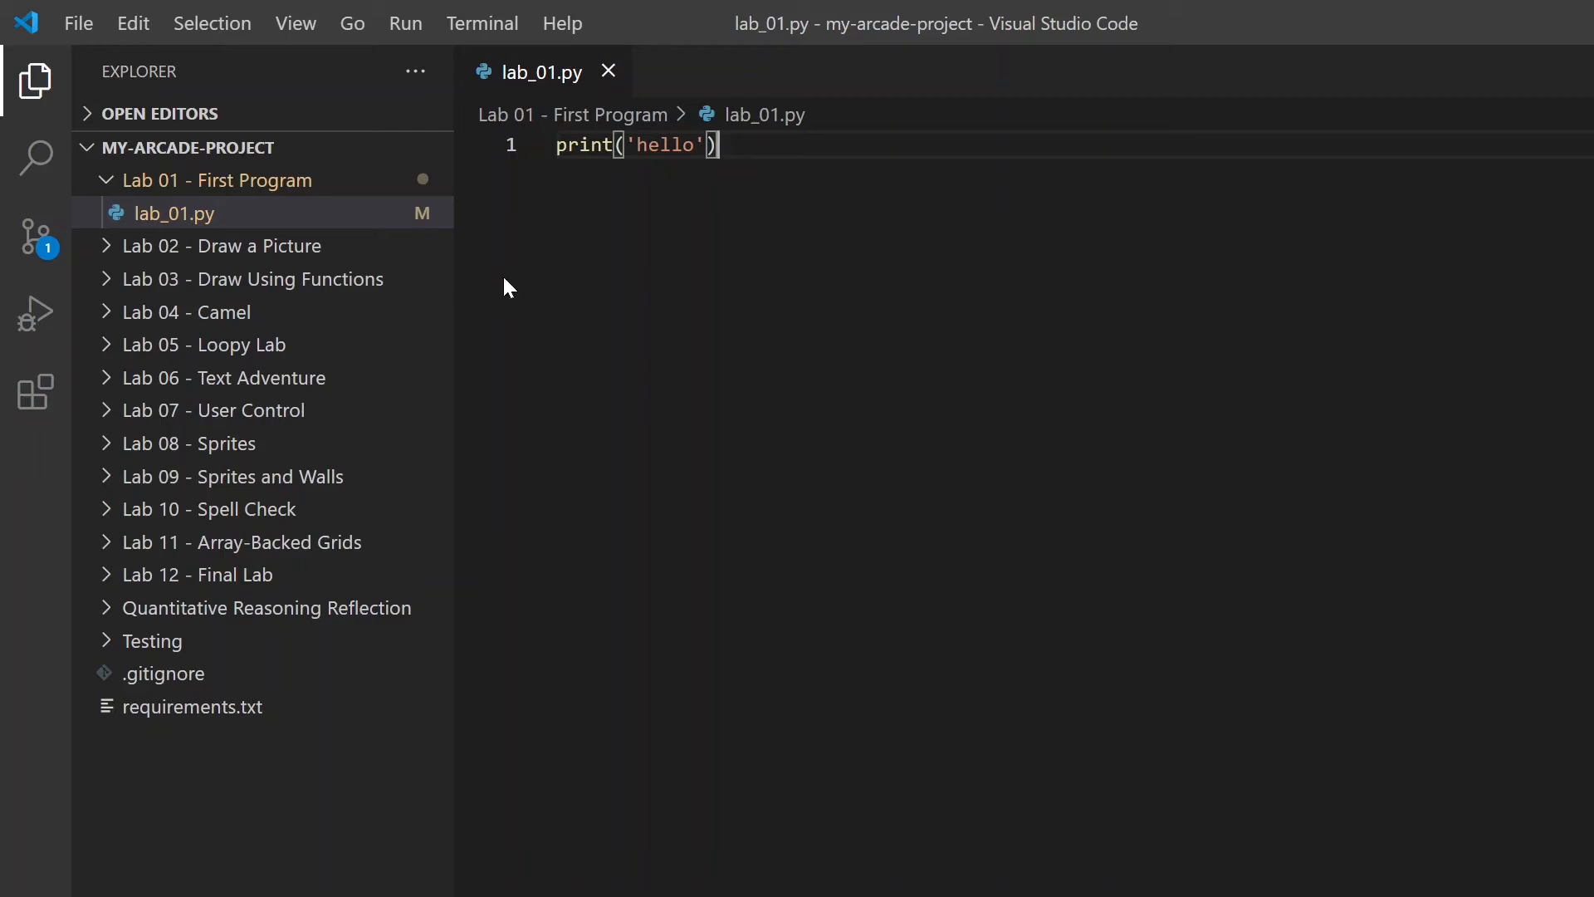
- Search the extensions for python and open the details of Microsoft's Python extension
left_click(30, 408)
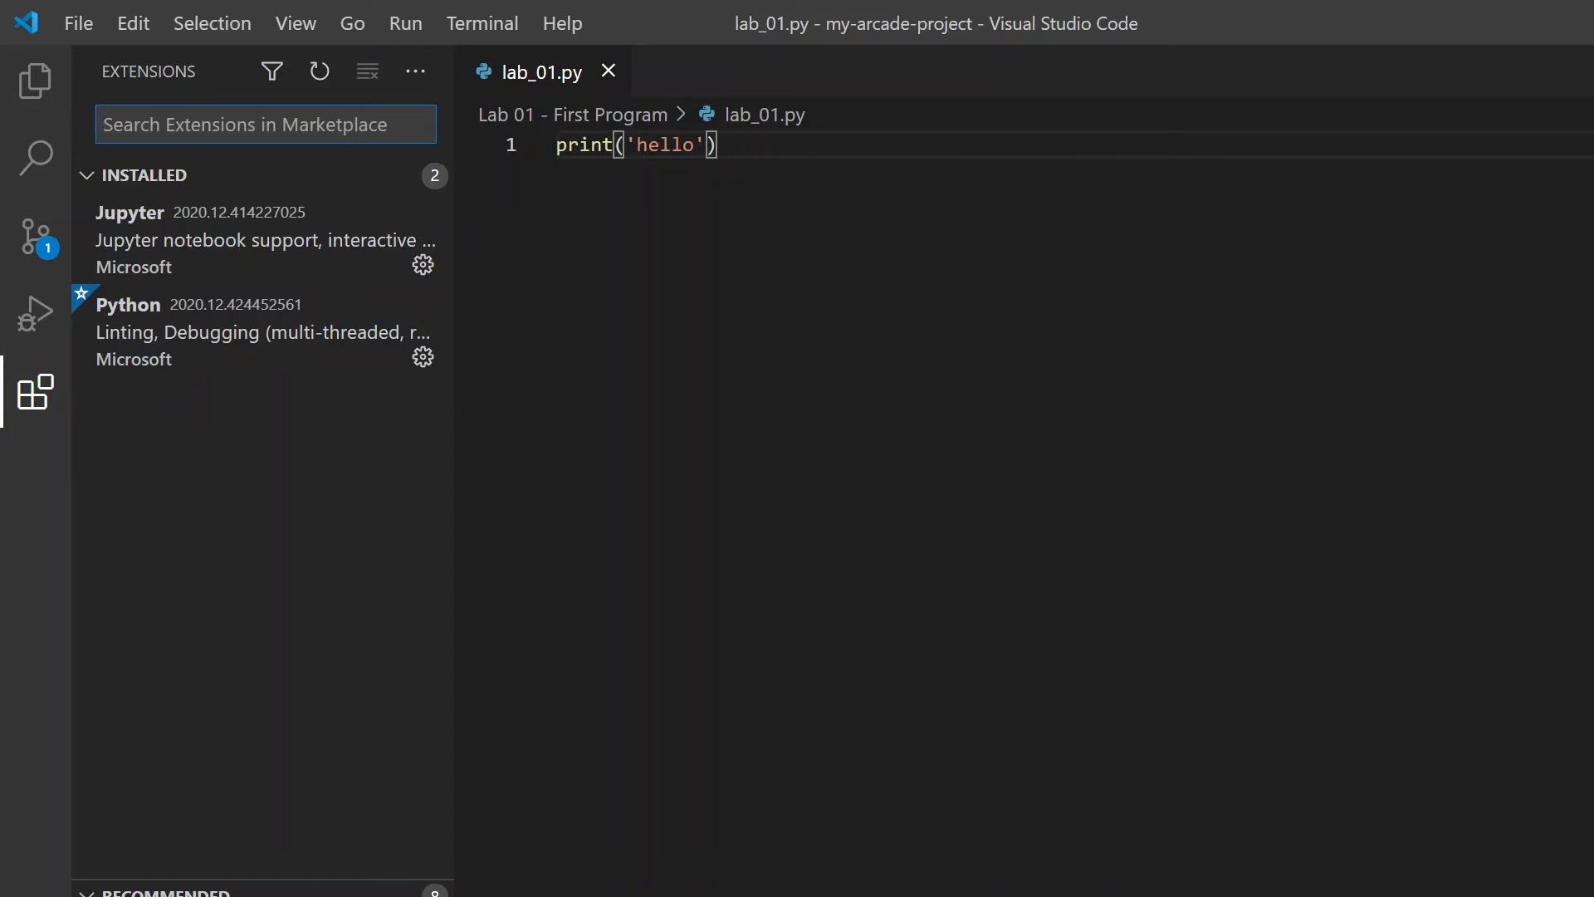
type("python")
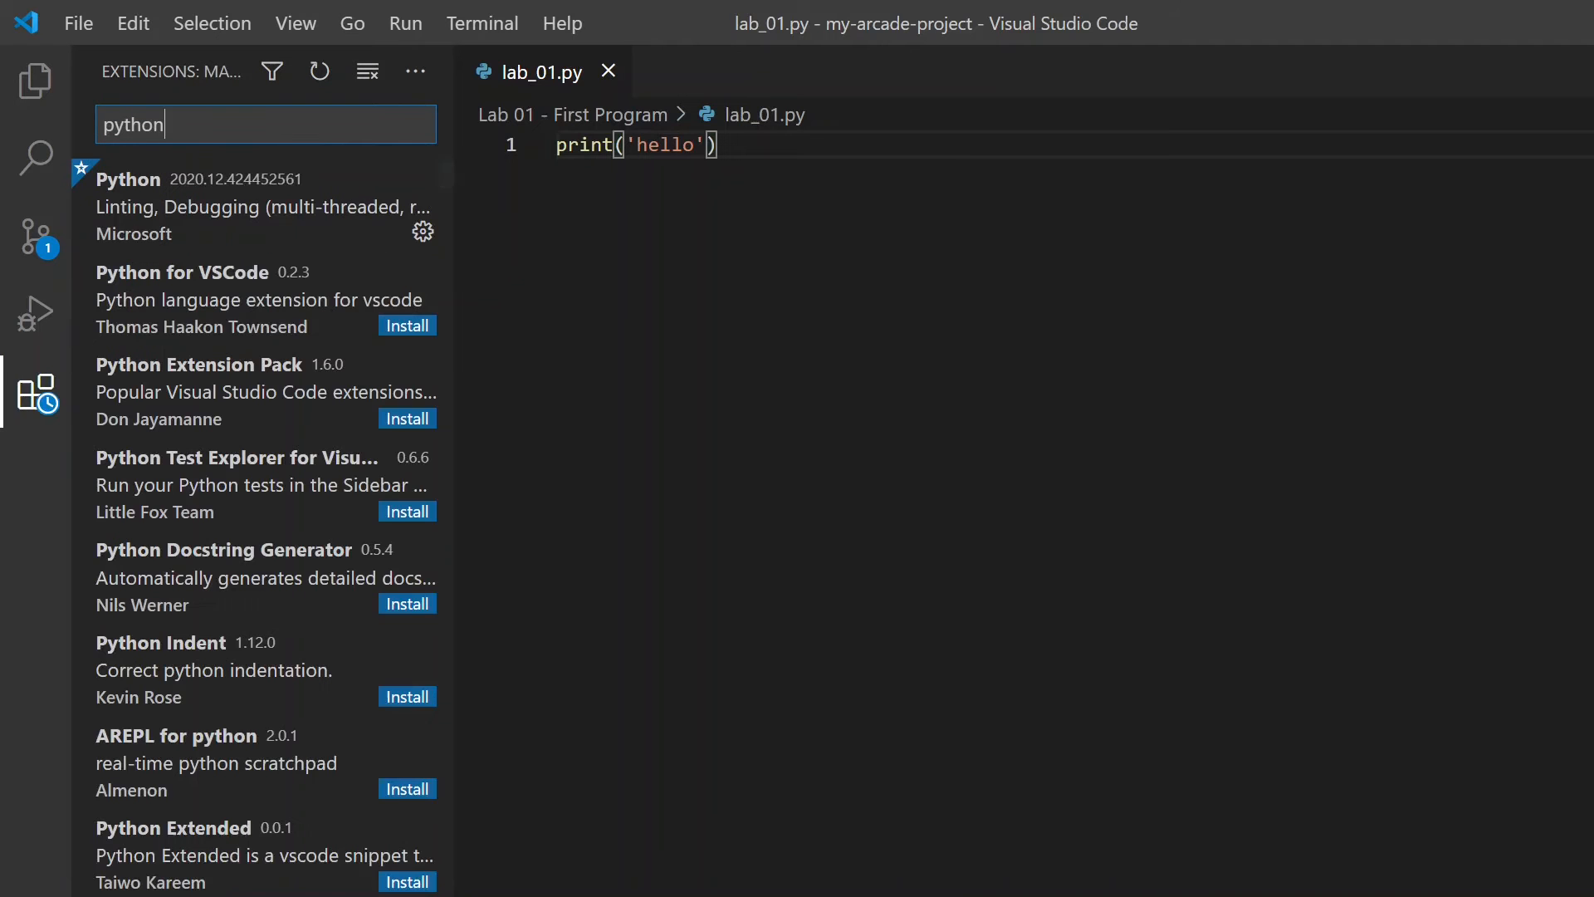
left_click(133, 242)
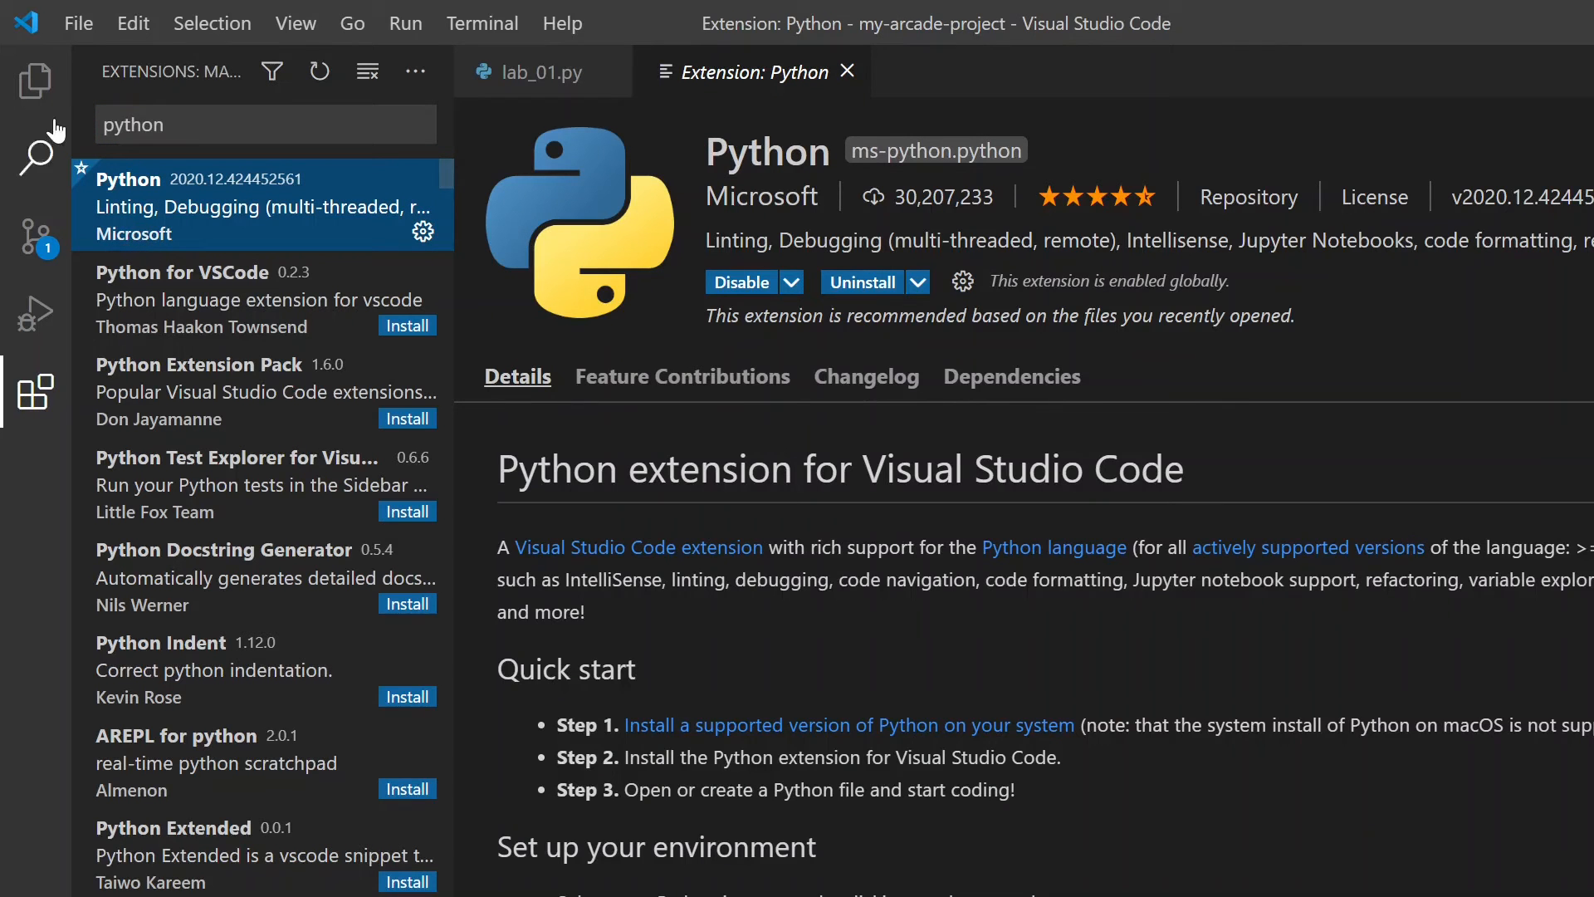
- Return to lab_01.py in the project files and run it in the Python terminal
left_click(30, 91)
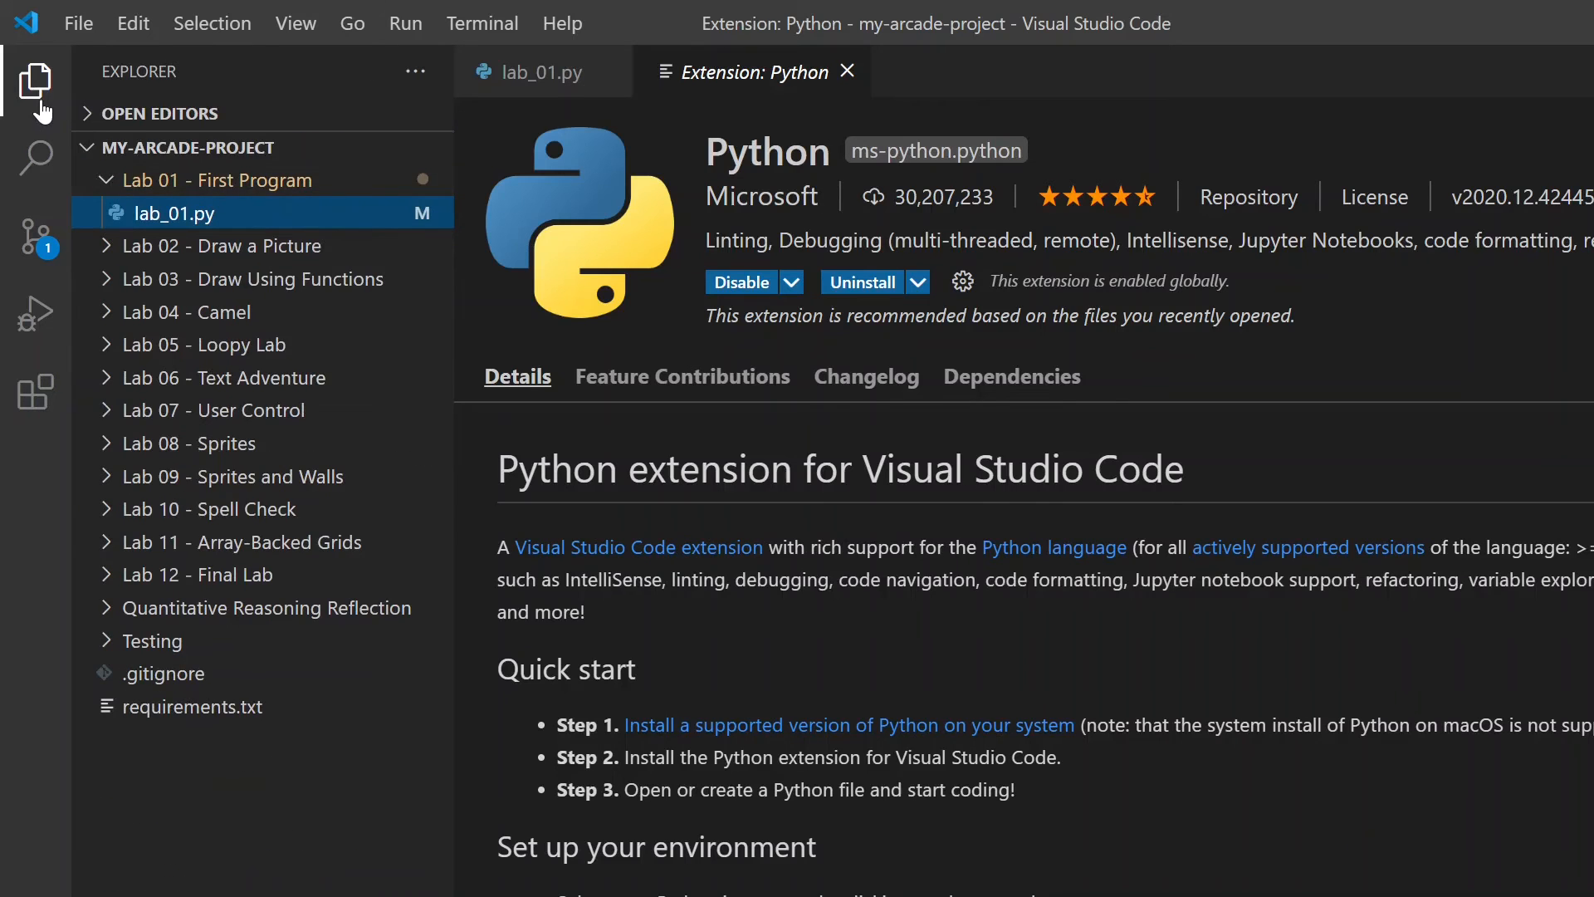
left_click(183, 222)
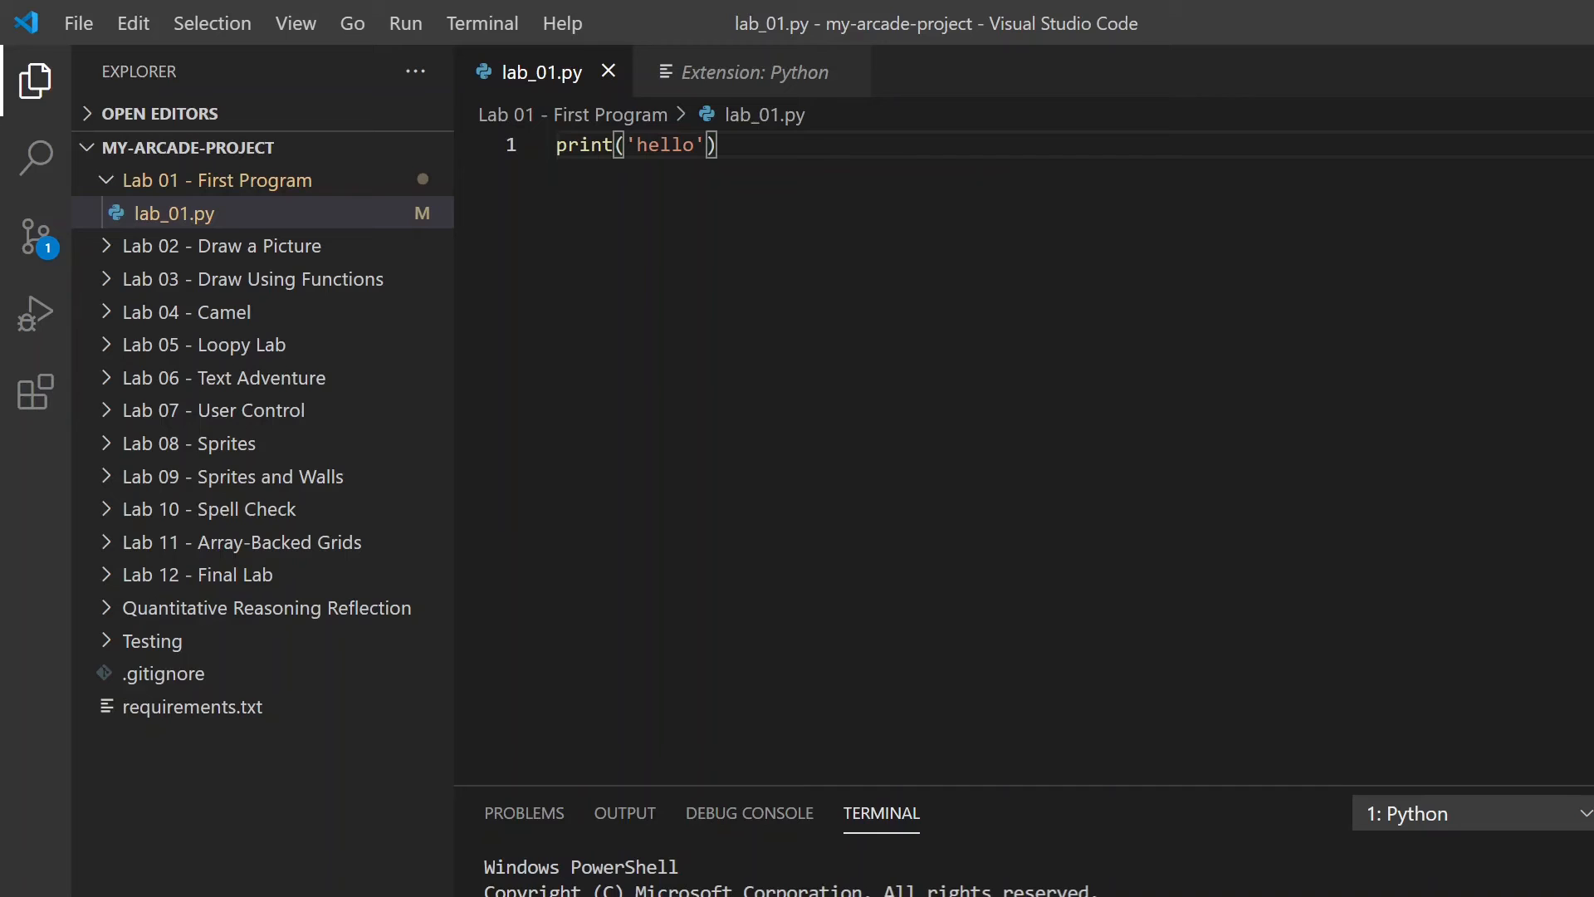
left_click(637, 144)
left_click(614, 145)
key("shift+End")
key("Right")
- Switch to GitHub Desktop, review the lab_01.py change and commit it to the master branch
key("alt+Tab")
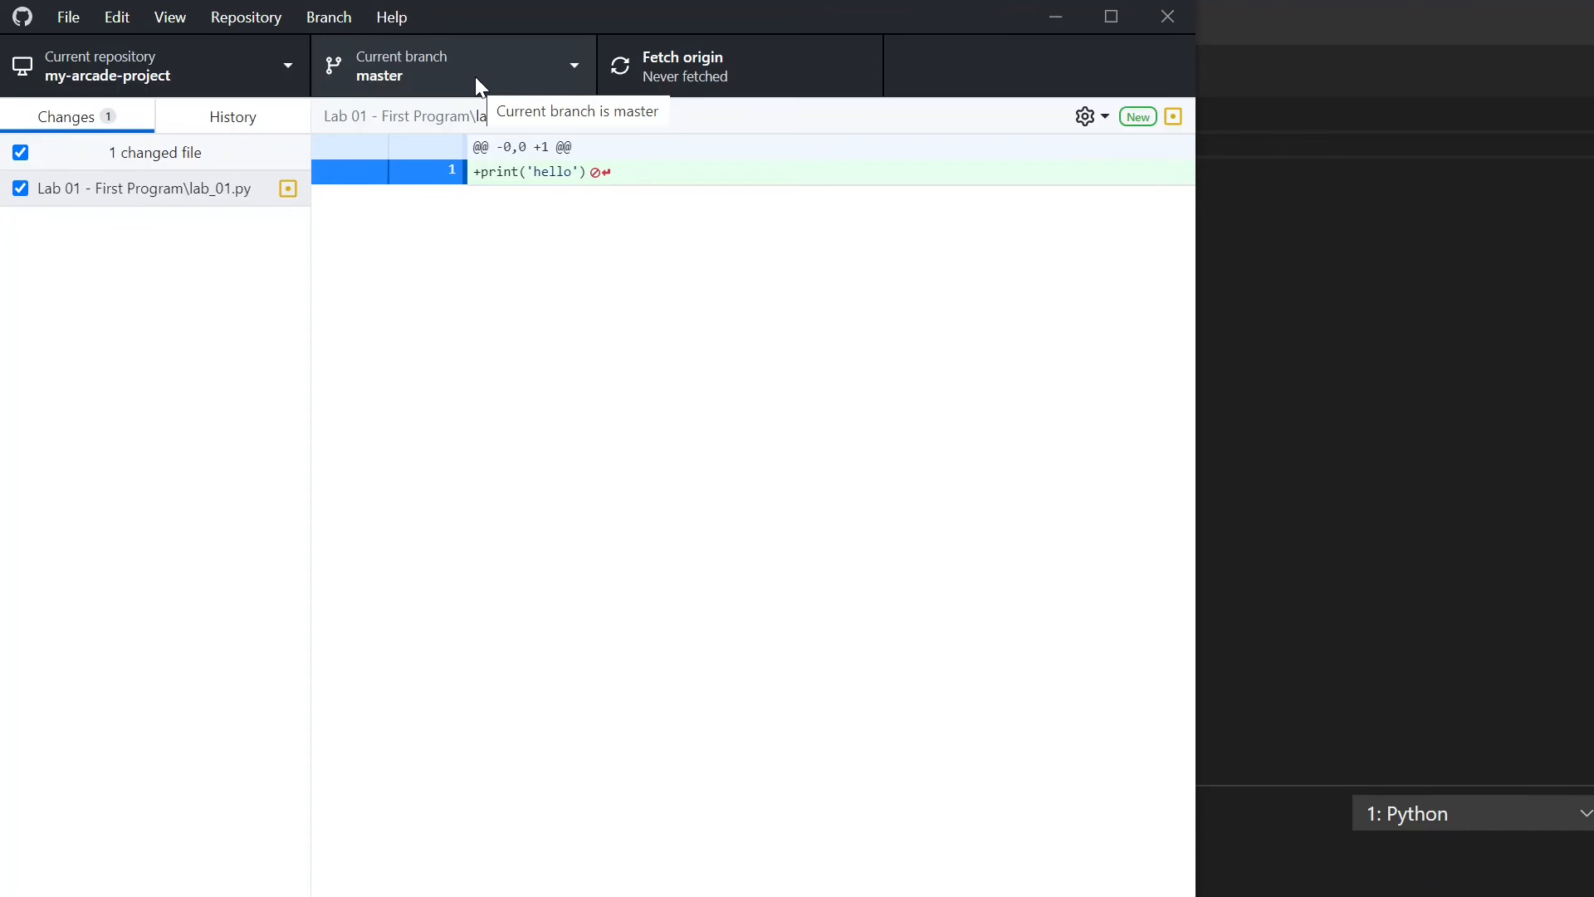
left_click(170, 196)
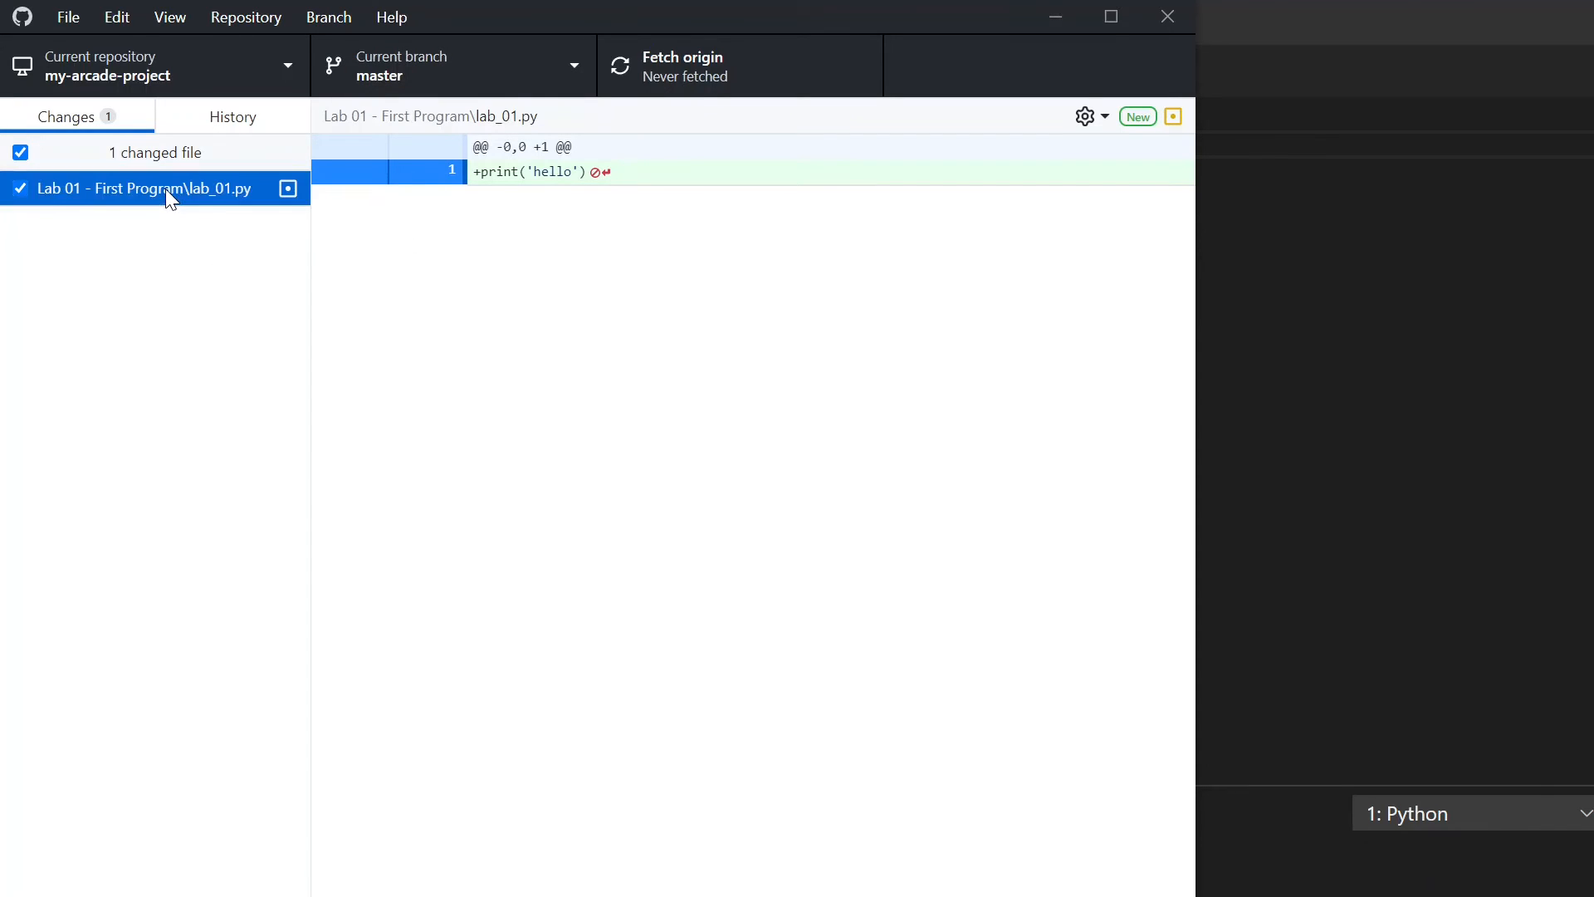
key("alt+Tab")
key("alt+Tab")
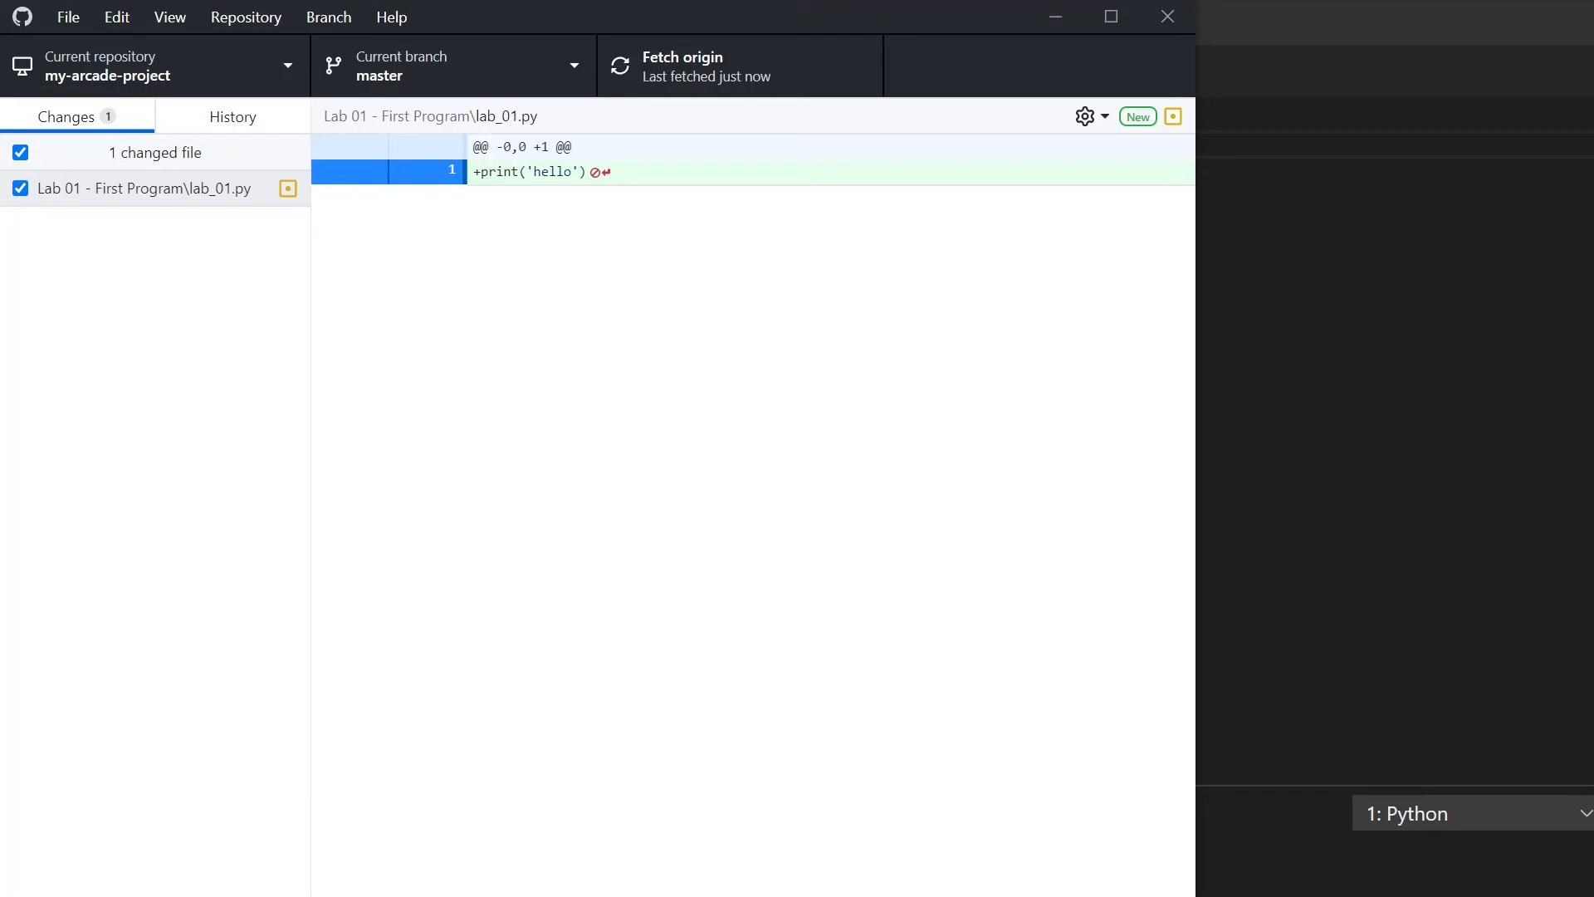
key("ctrl+Return")
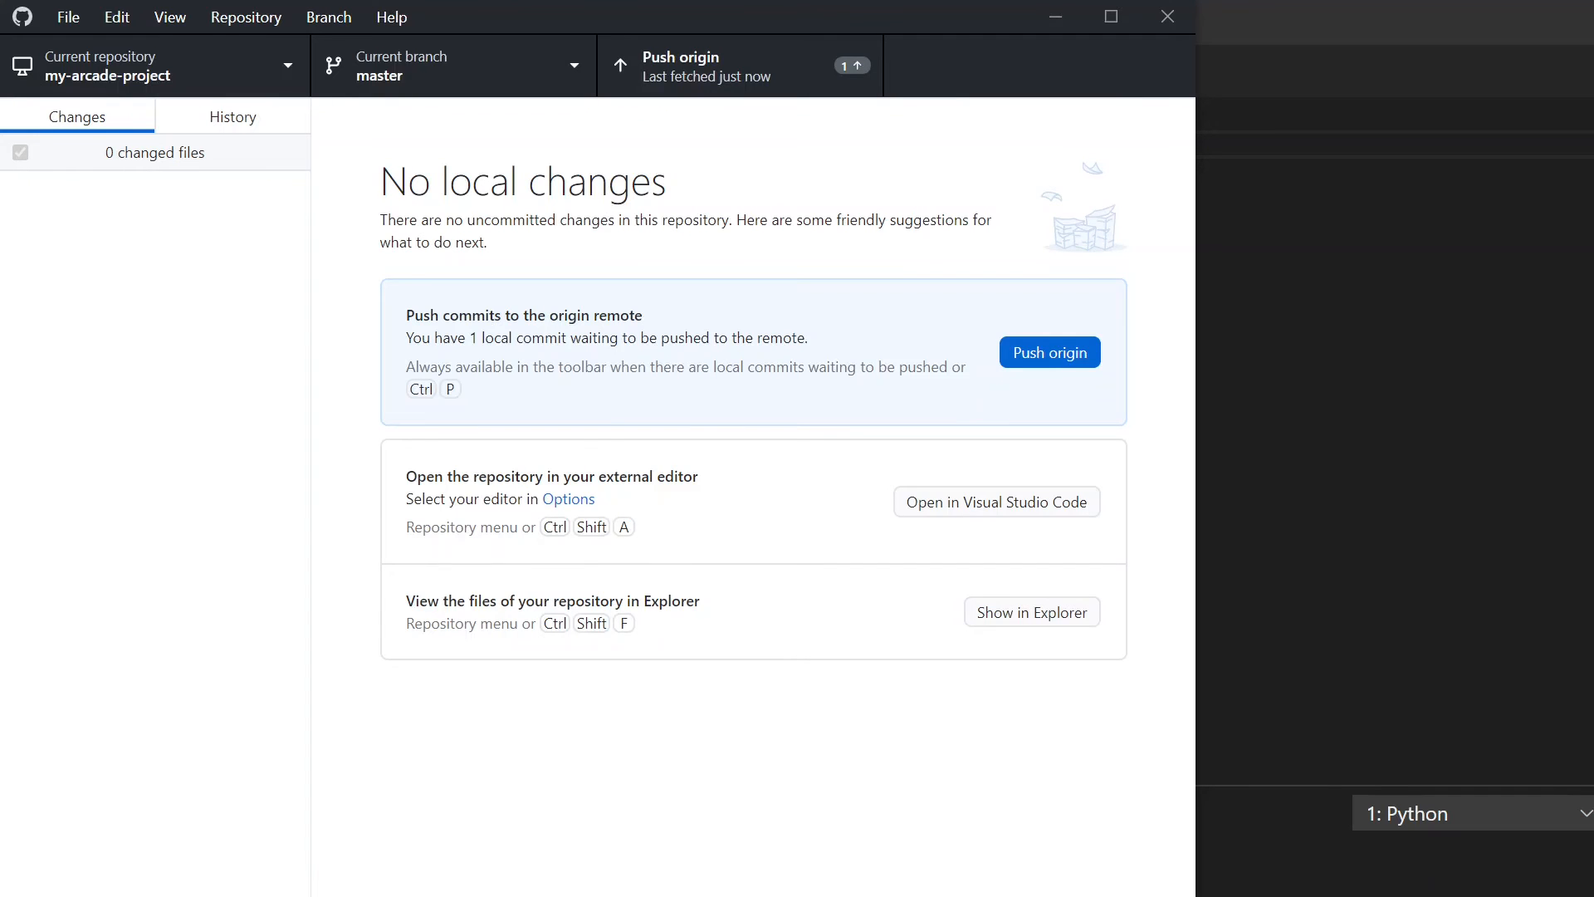
- Try to push the commit to origin, cancelling the request for a username and password
left_click(711, 77)
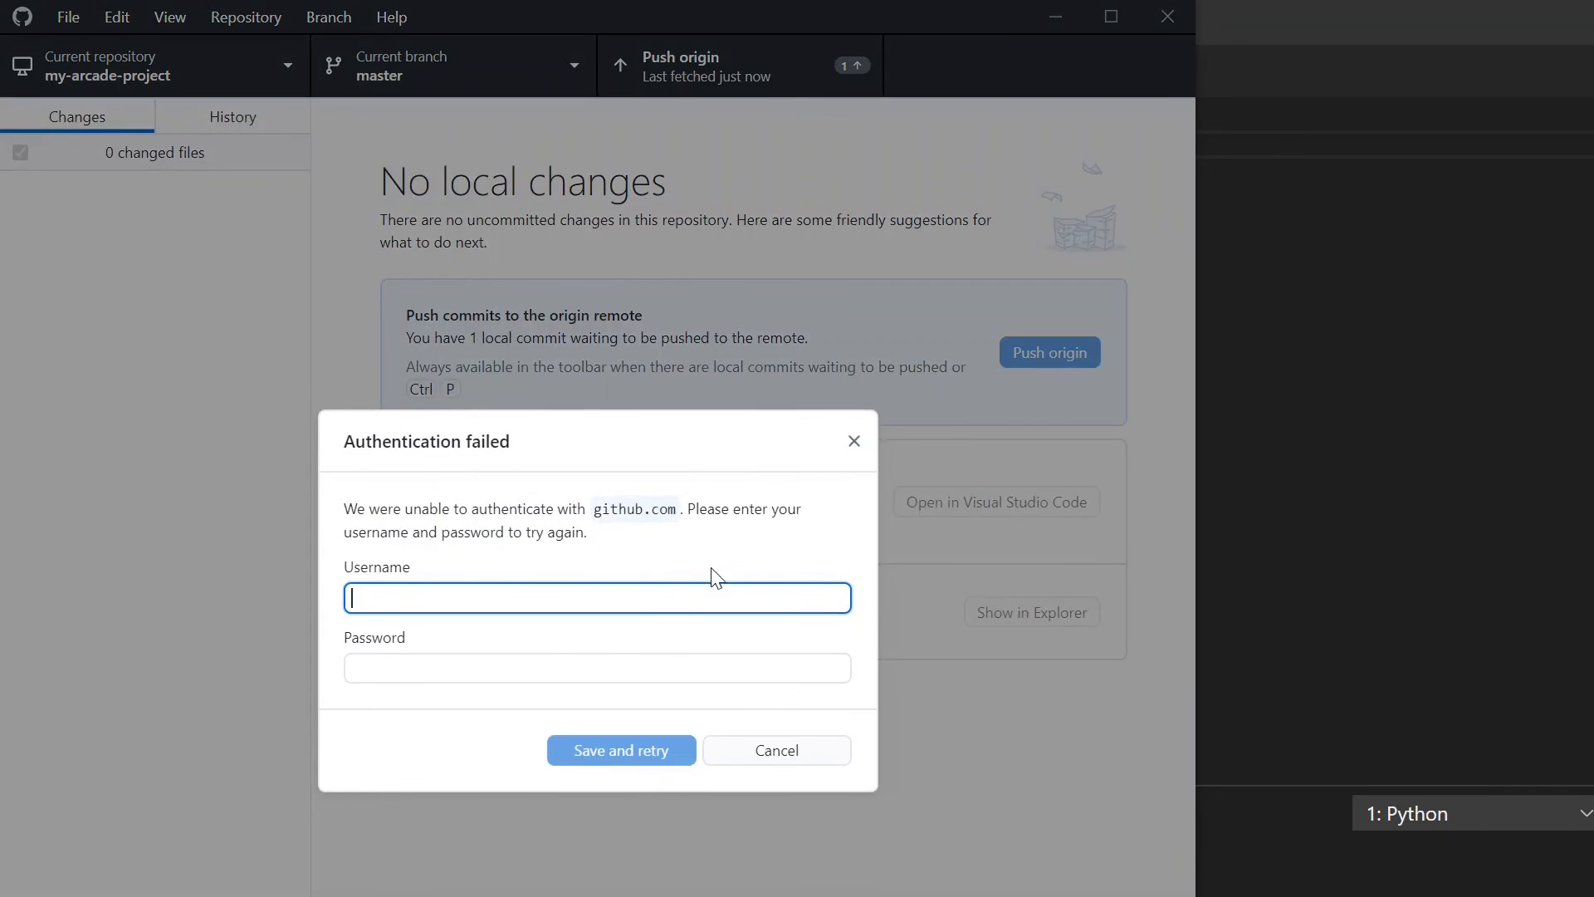
left_click(558, 668)
left_click(533, 599)
left_click(758, 753)
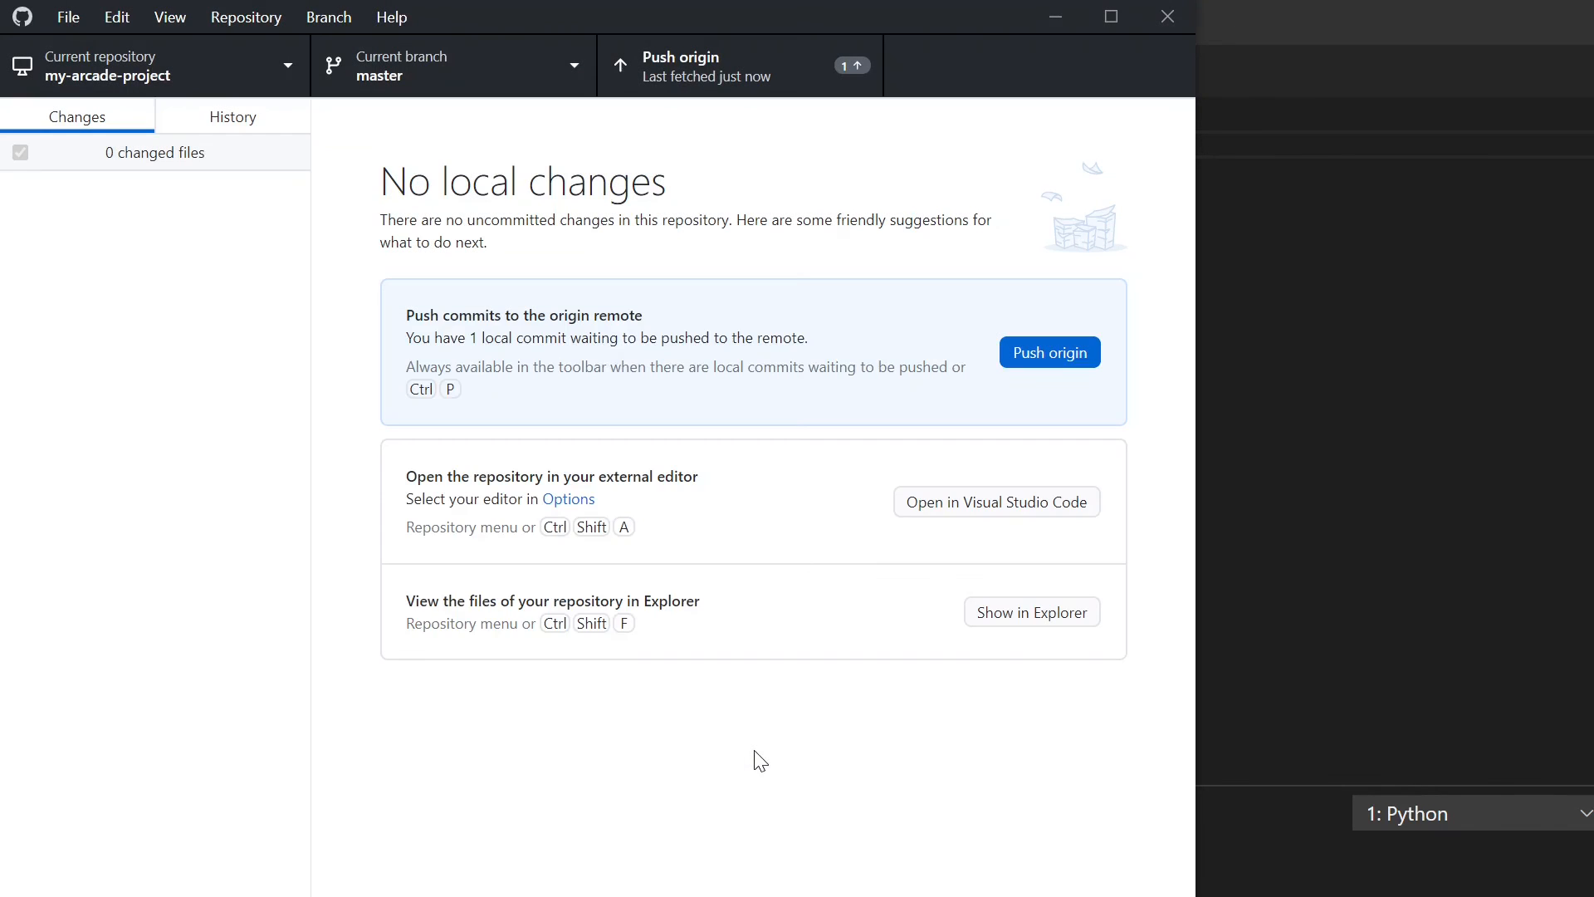
- Check the account options without signing in and retry the push to origin, cancelling the login request again
left_click(71, 20)
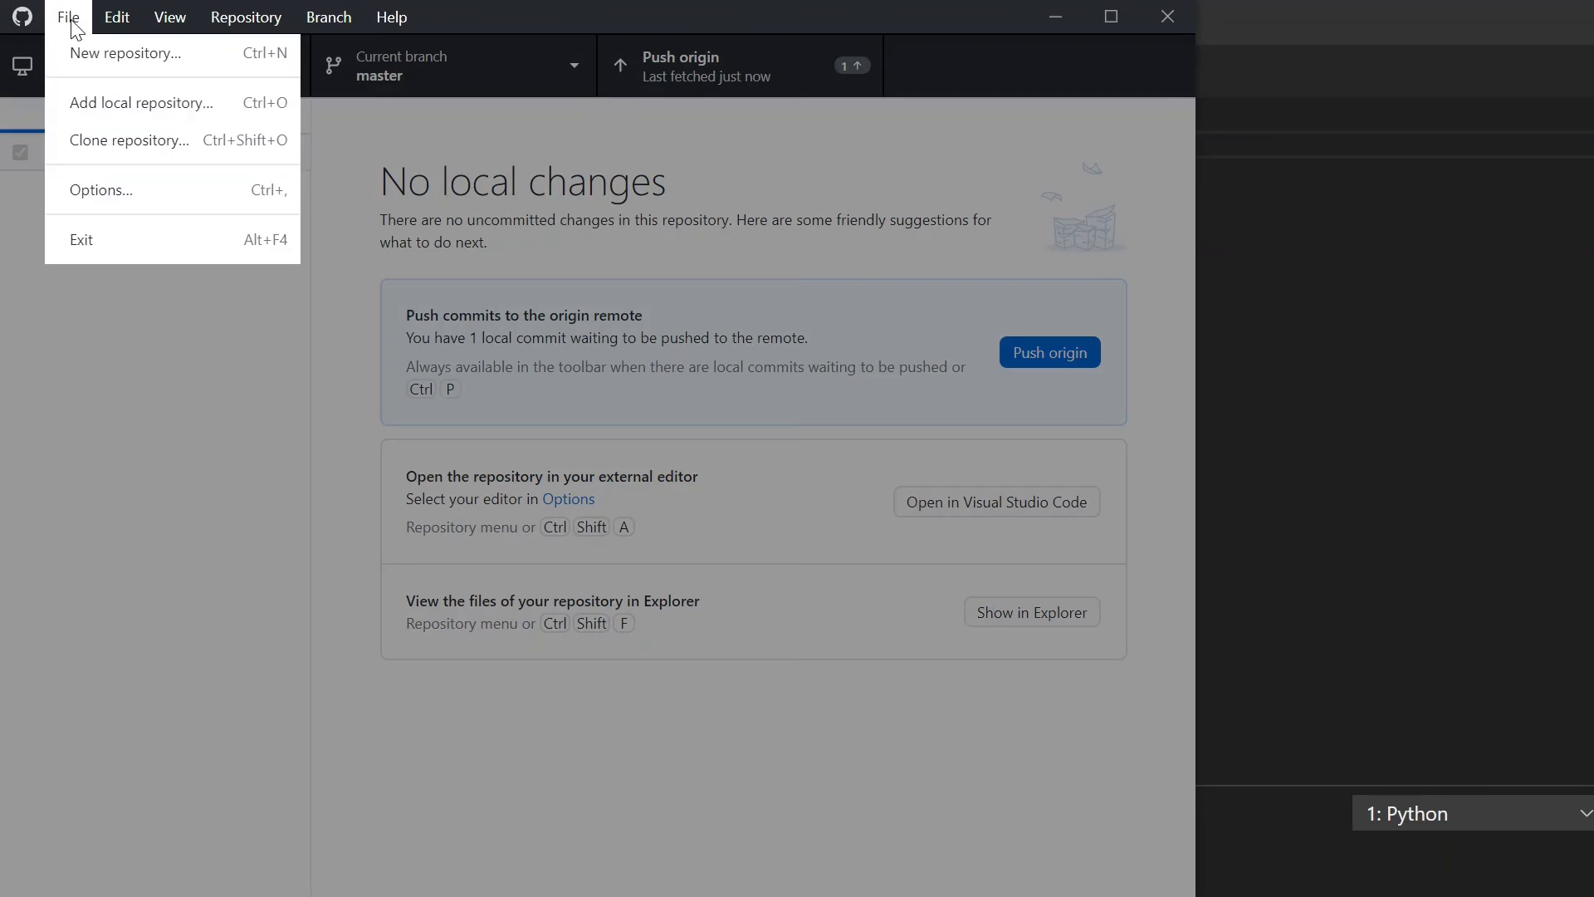
left_click(154, 189)
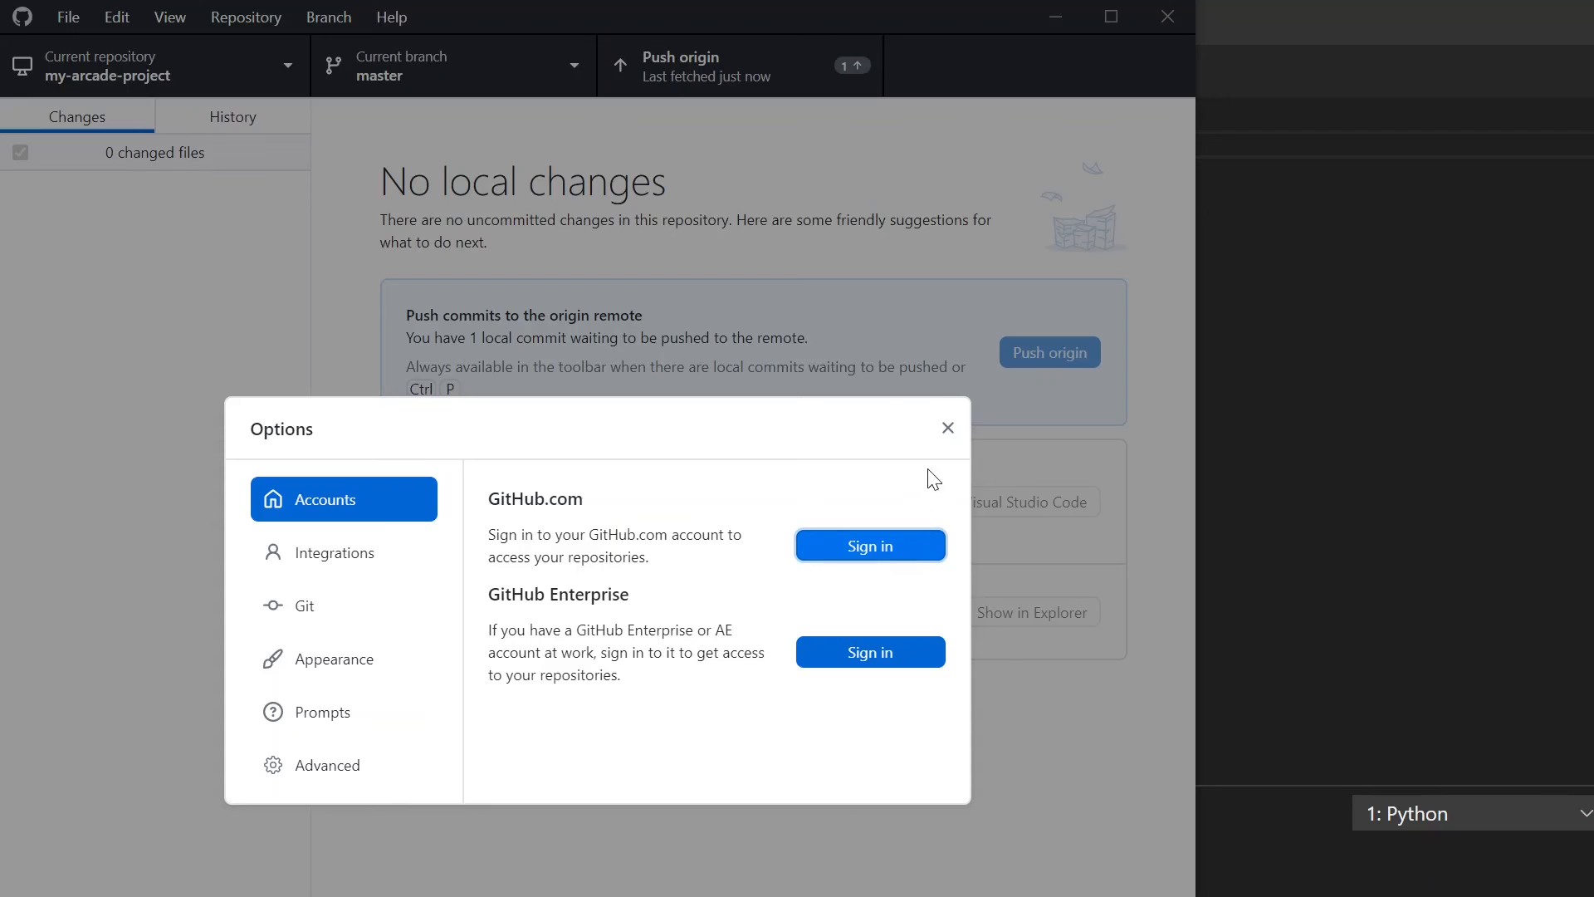
left_click(946, 441)
key("ctrl+p")
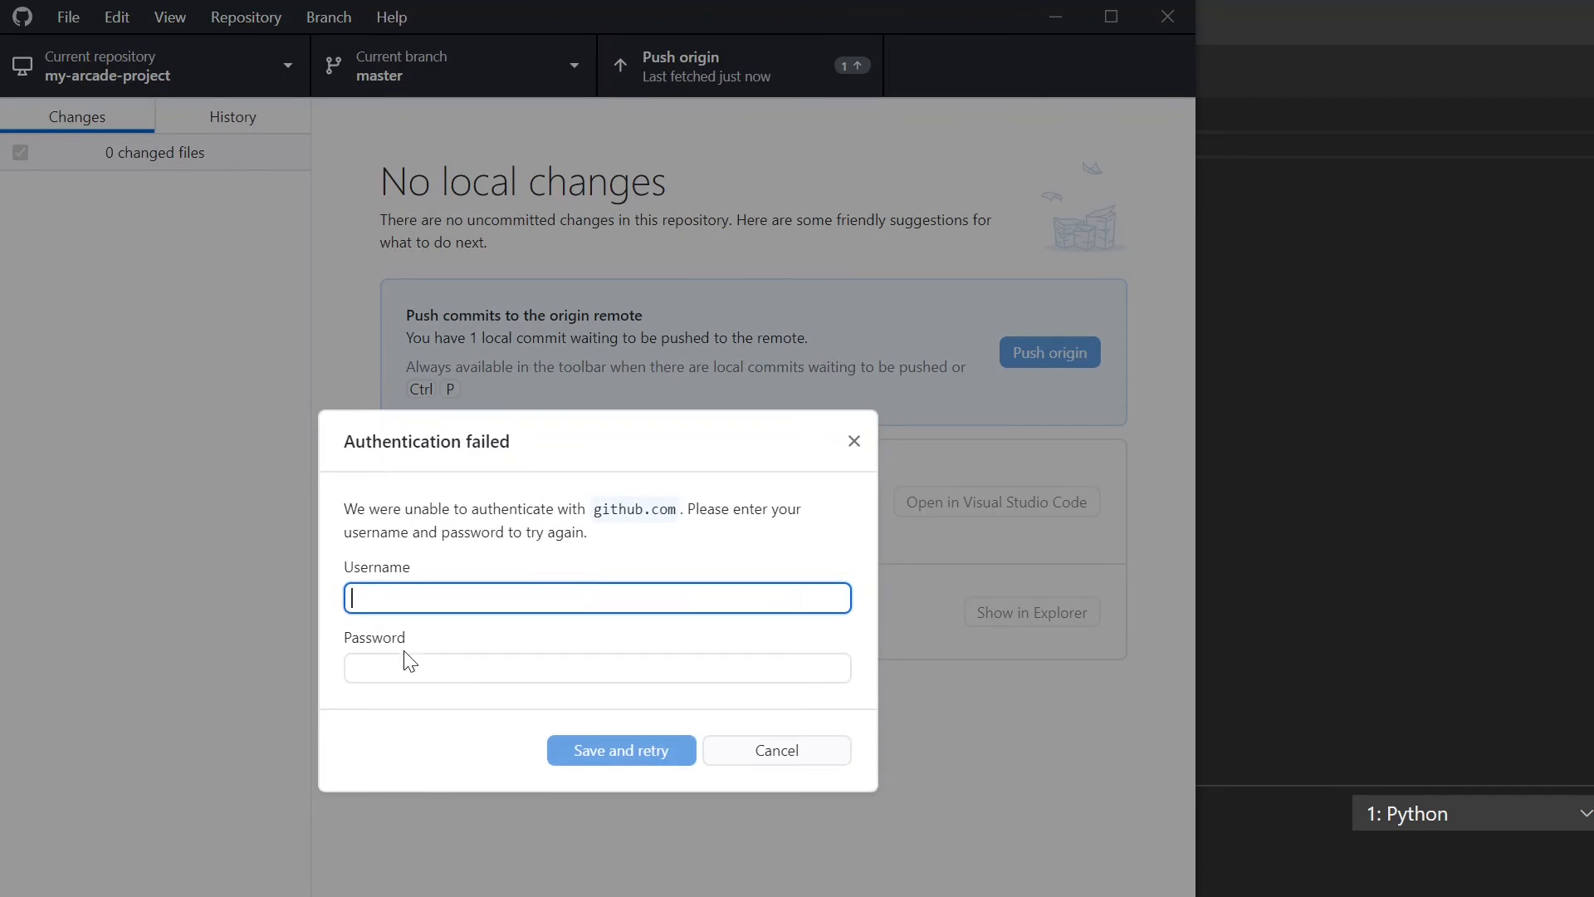
left_click(405, 660)
key("shift+Tab")
left_click(760, 752)
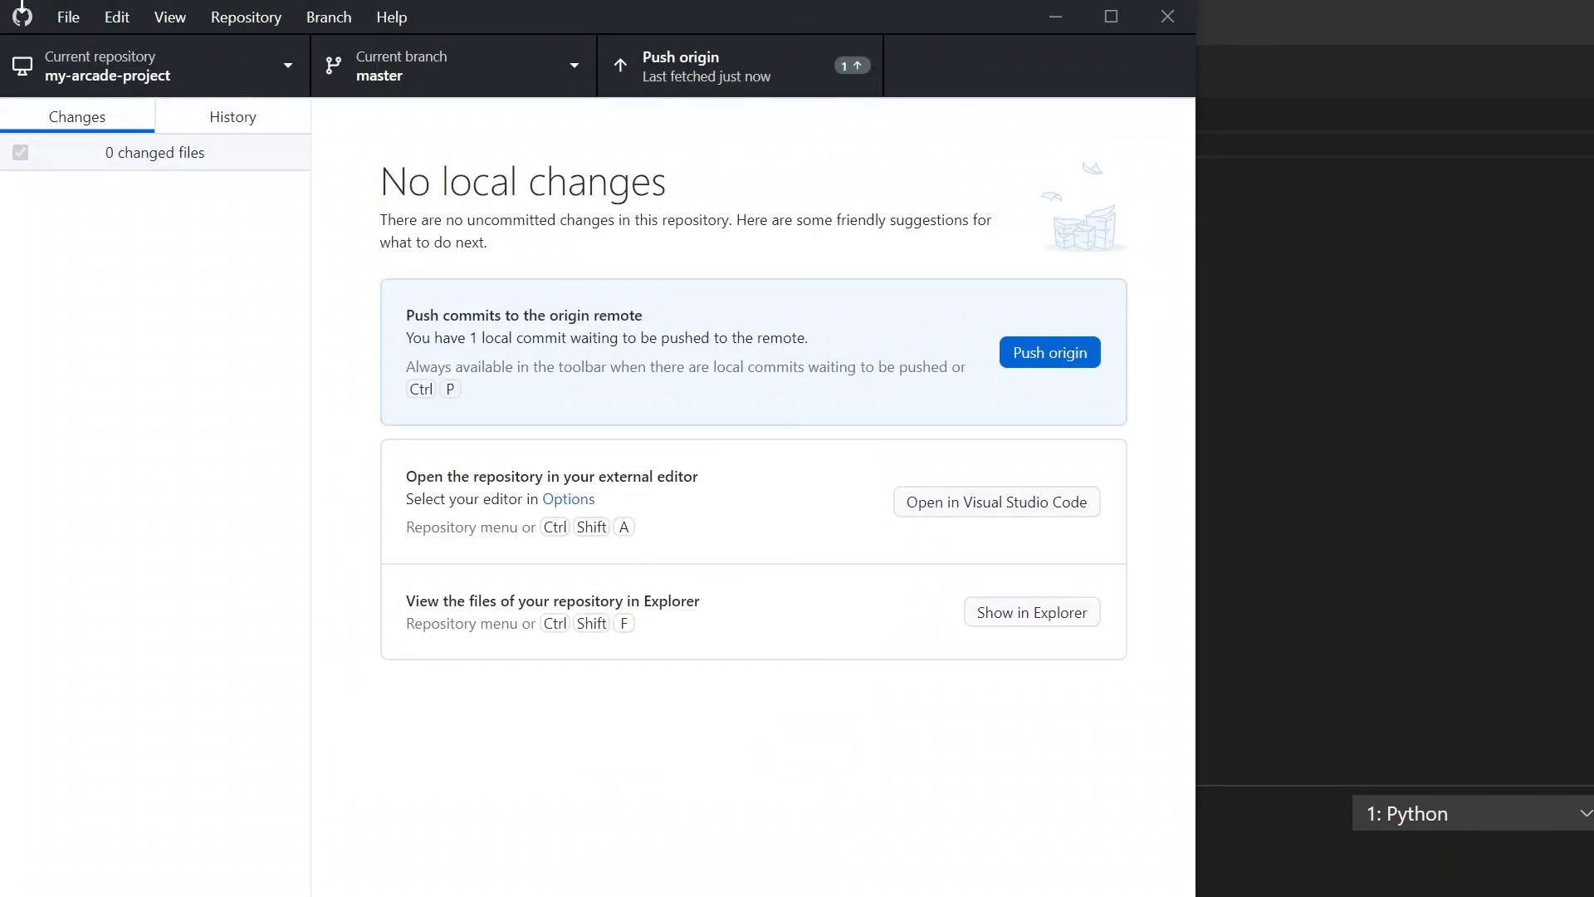
- Sign in to the GitHub.com account through the browser and allow it to open GitHubDesktop.exe
left_click(70, 18)
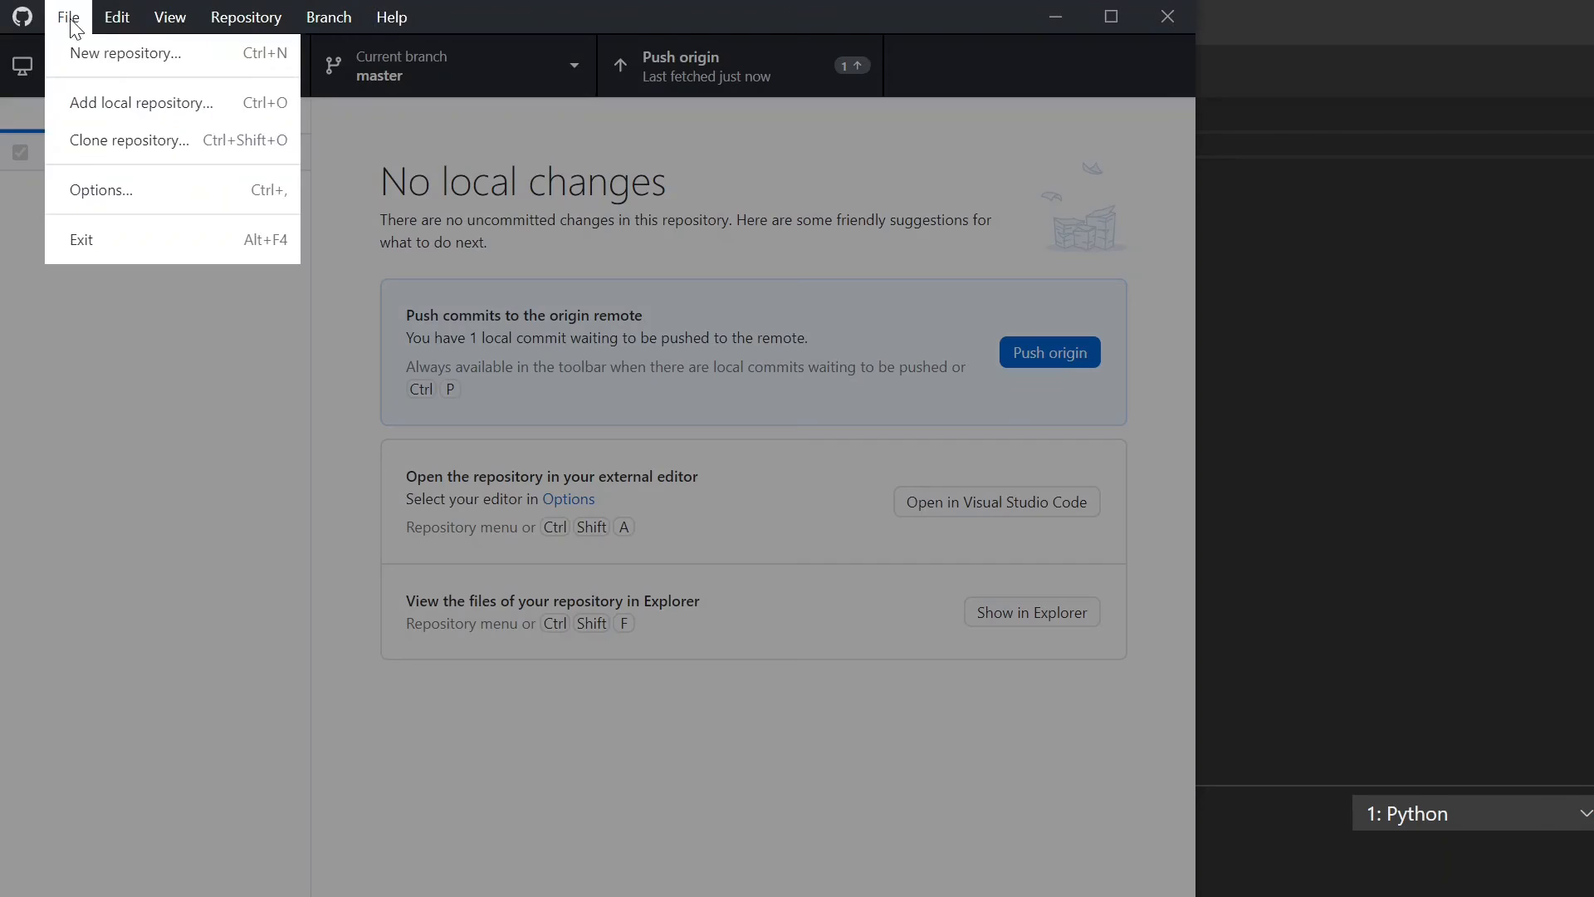
left_click(133, 191)
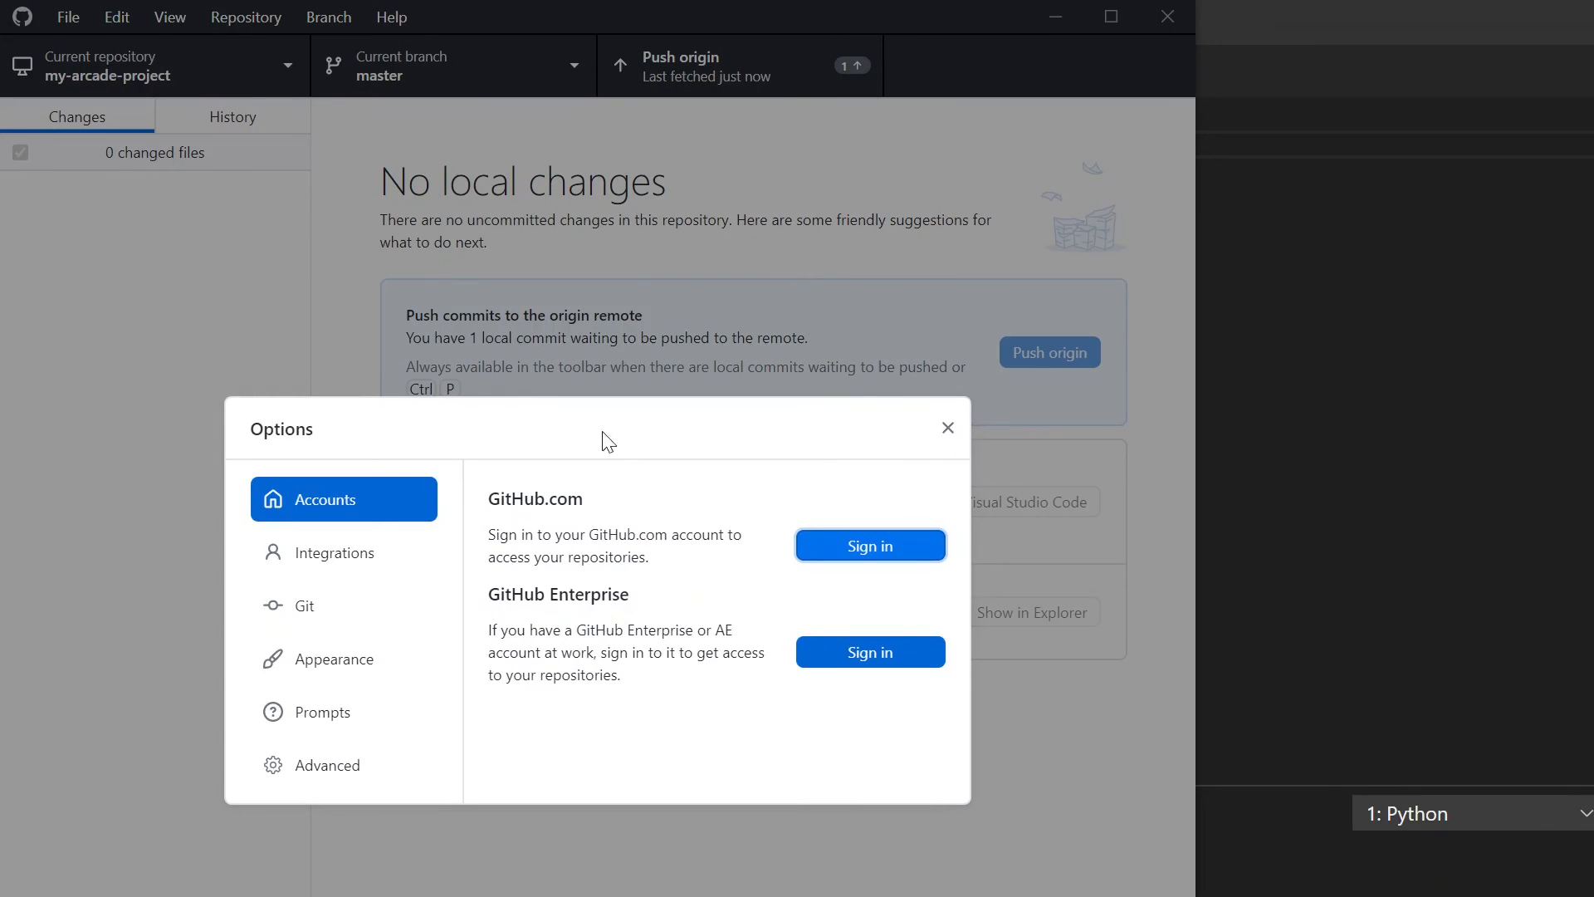
left_click(871, 548)
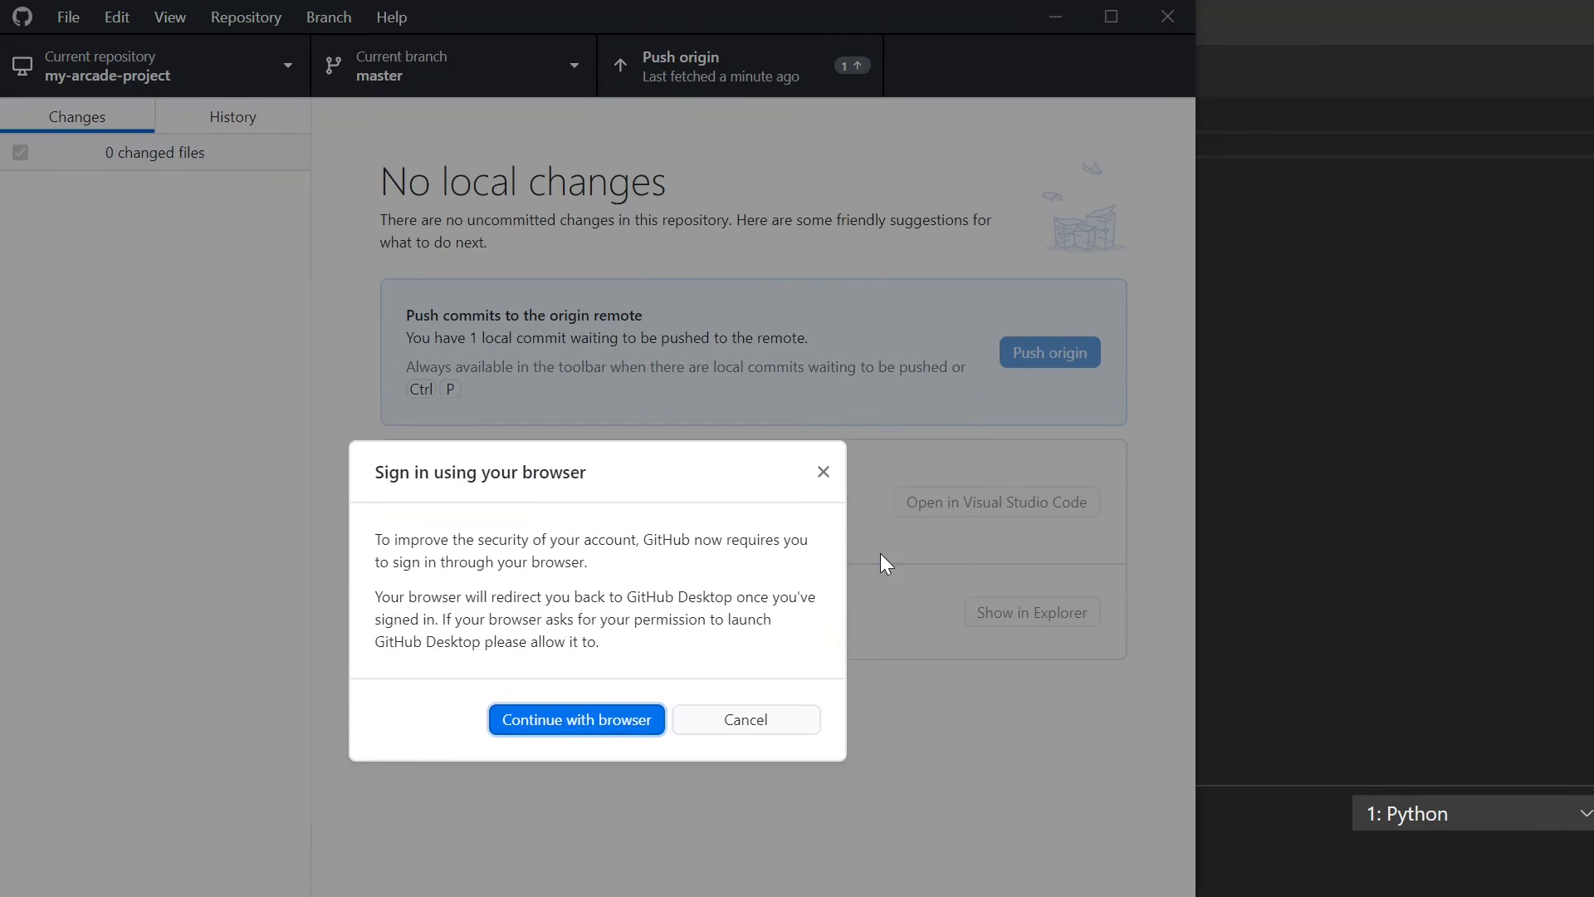
left_click(624, 719)
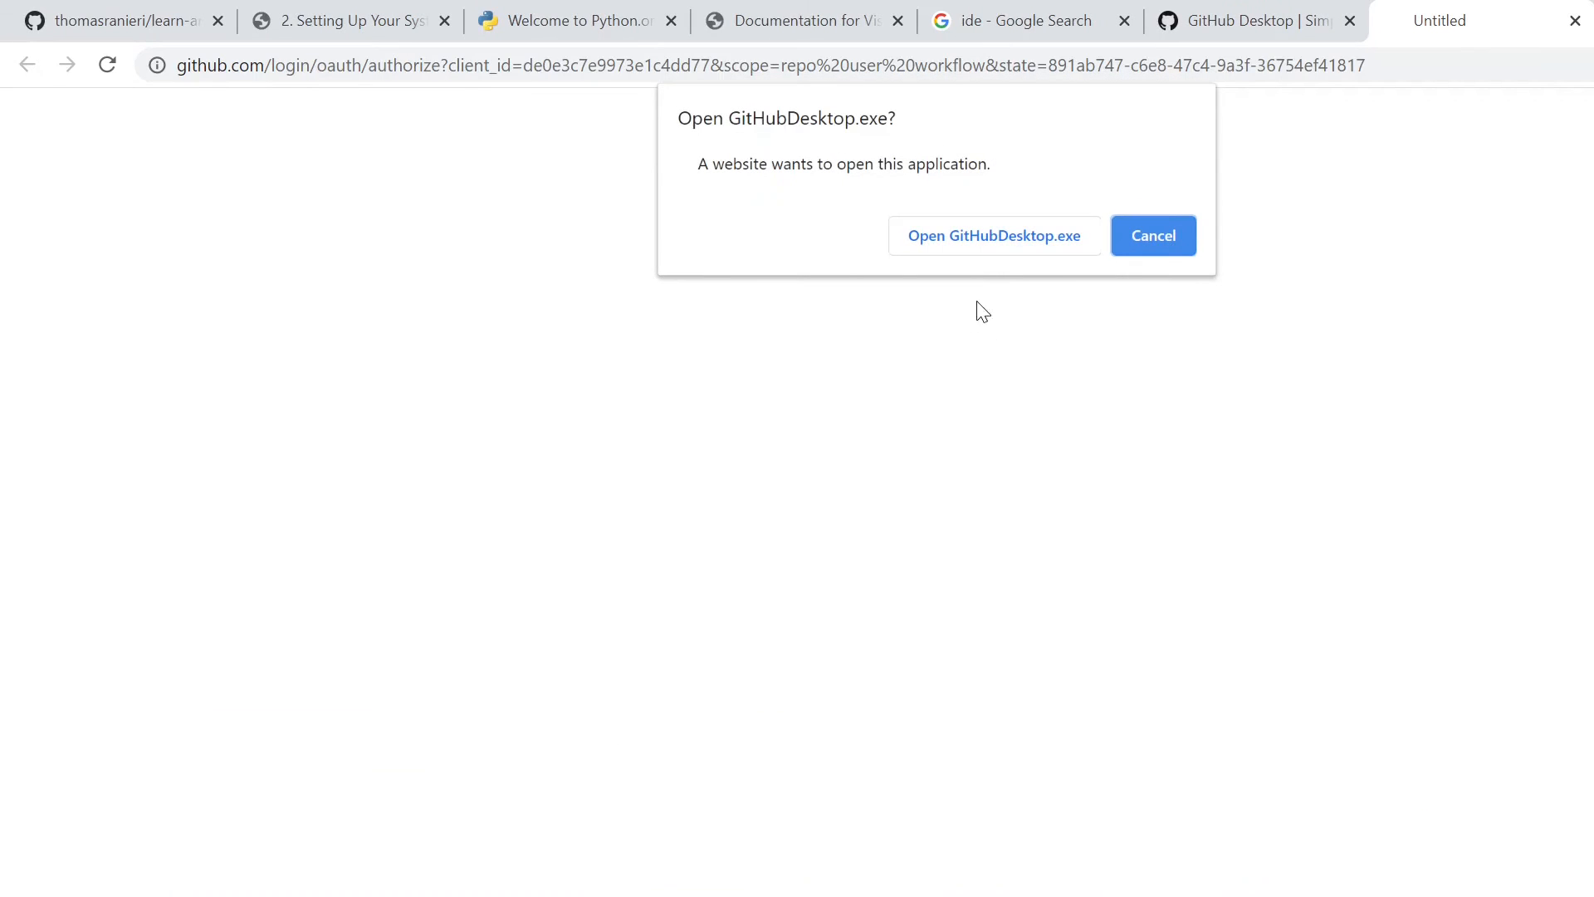
left_click(984, 237)
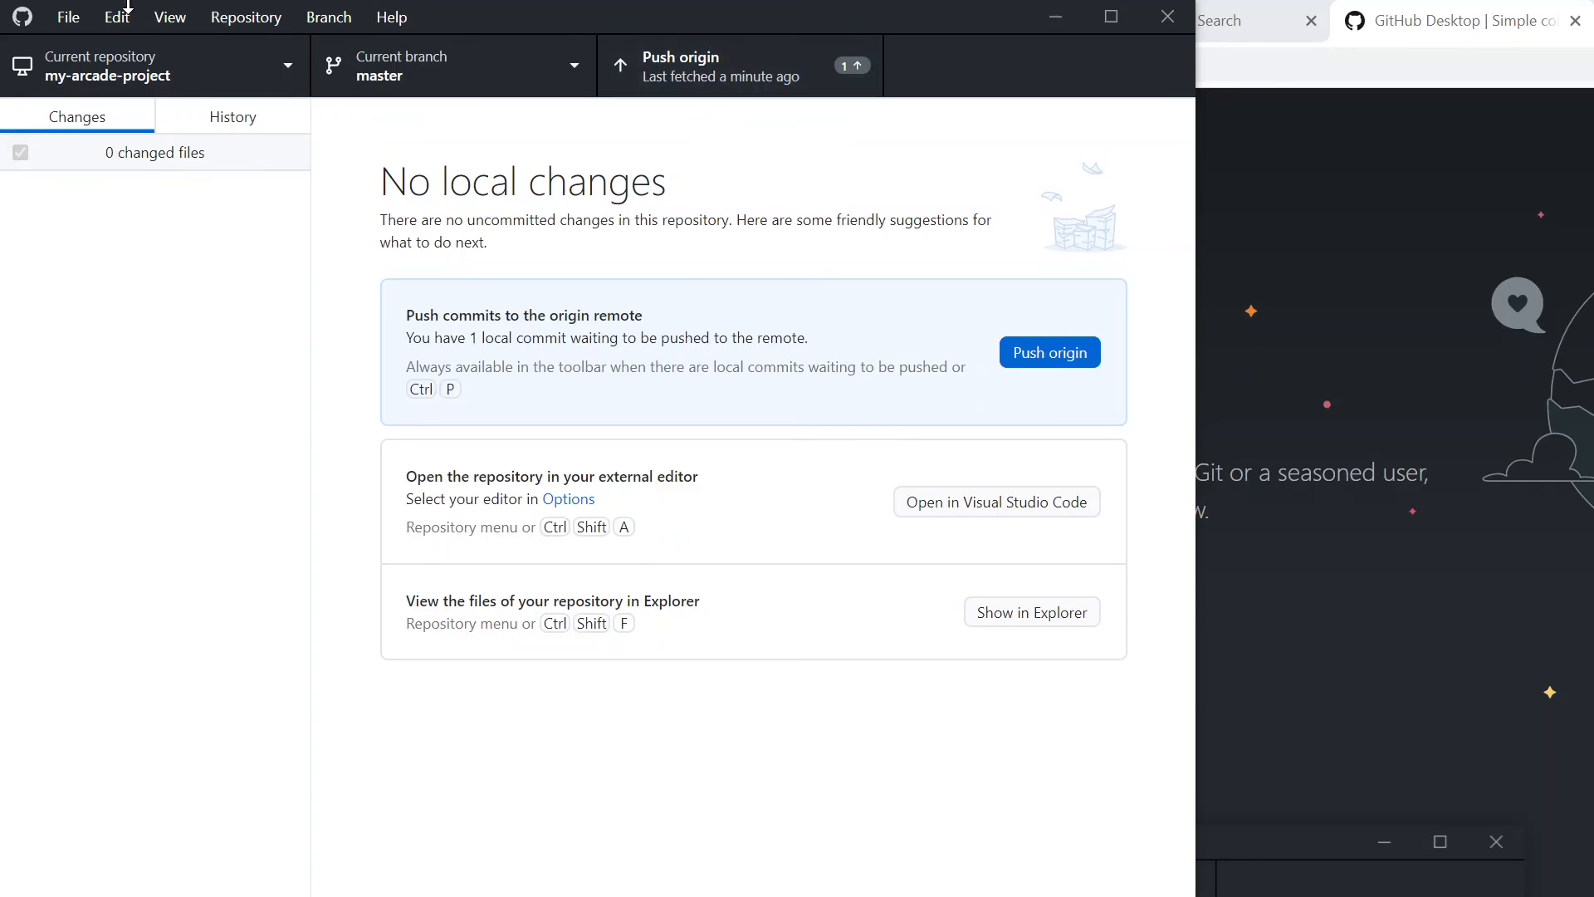
- Check in the account options which GitHub.com account is signed in, and close the options
left_click(67, 21)
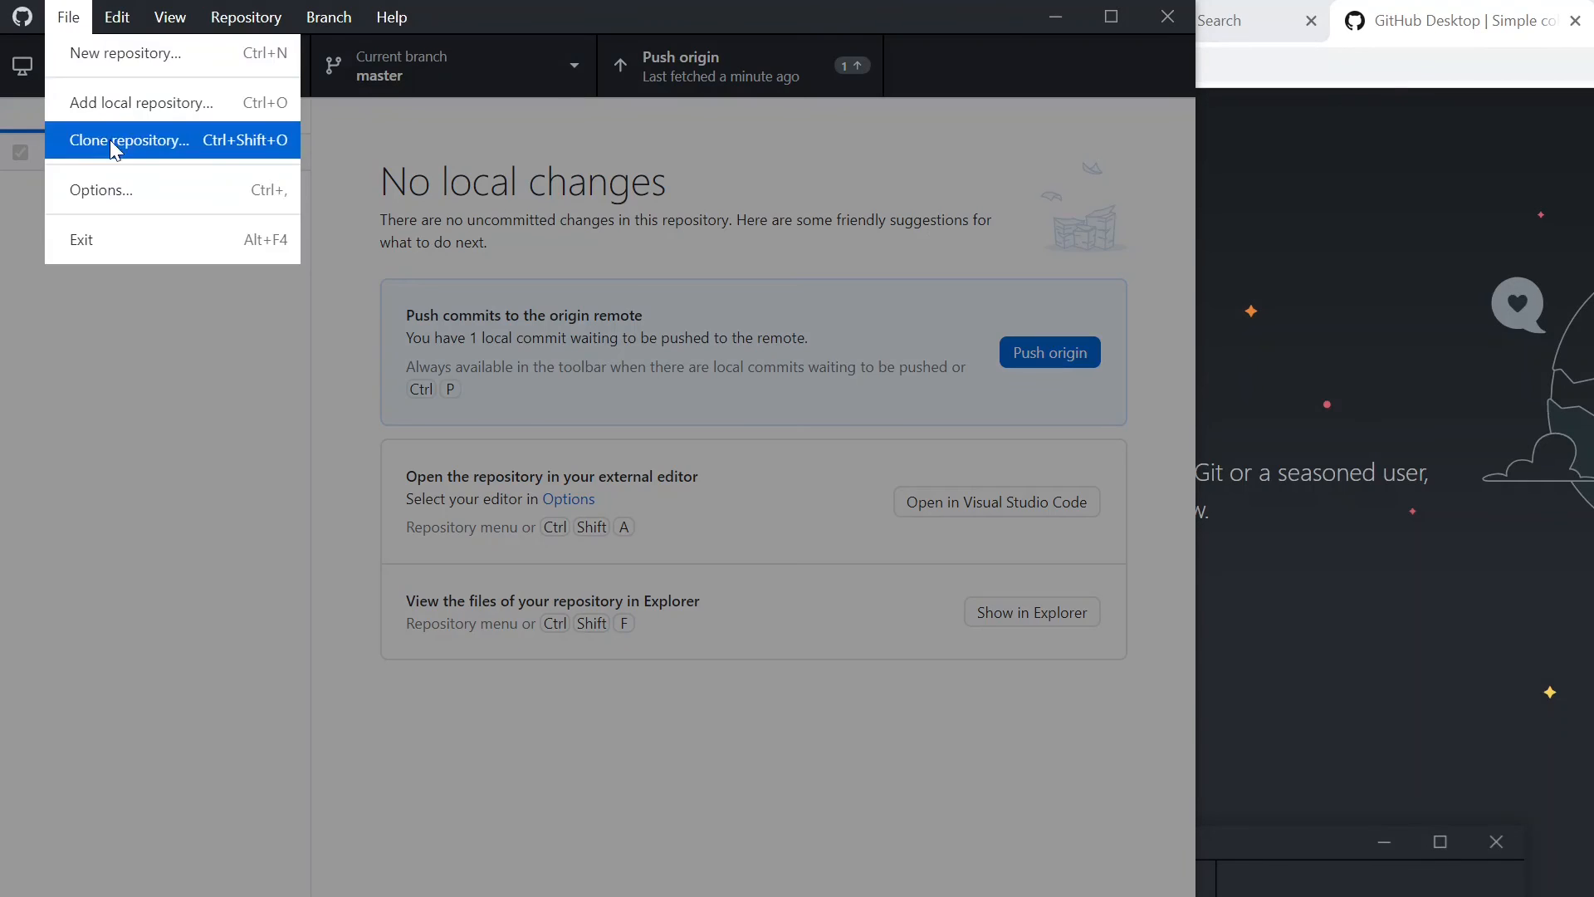
left_click(128, 185)
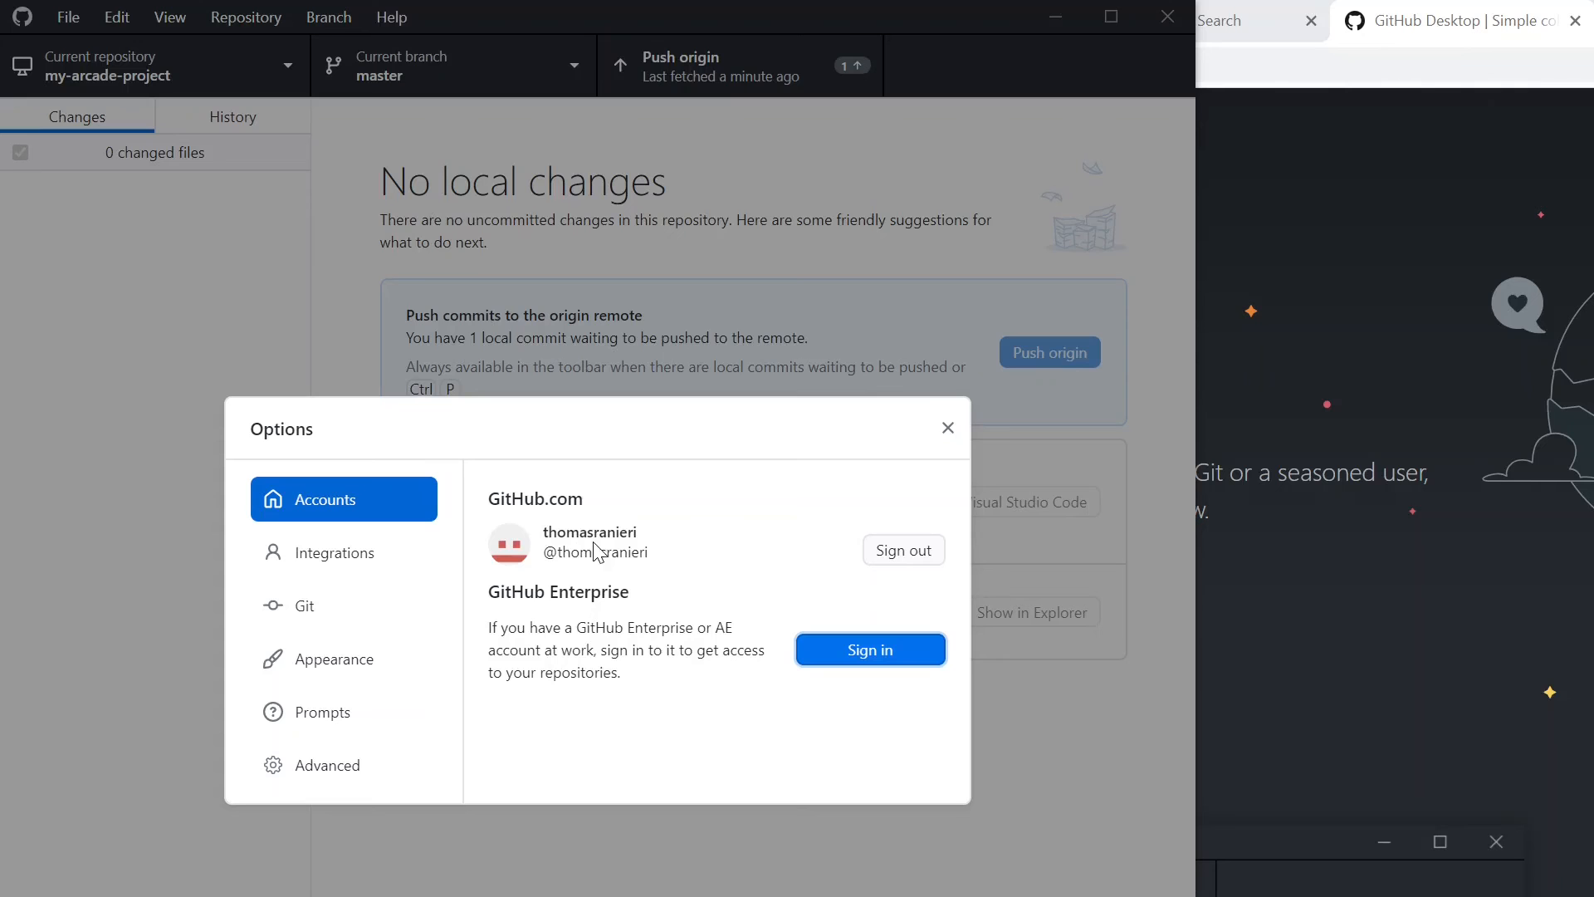
left_click(947, 431)
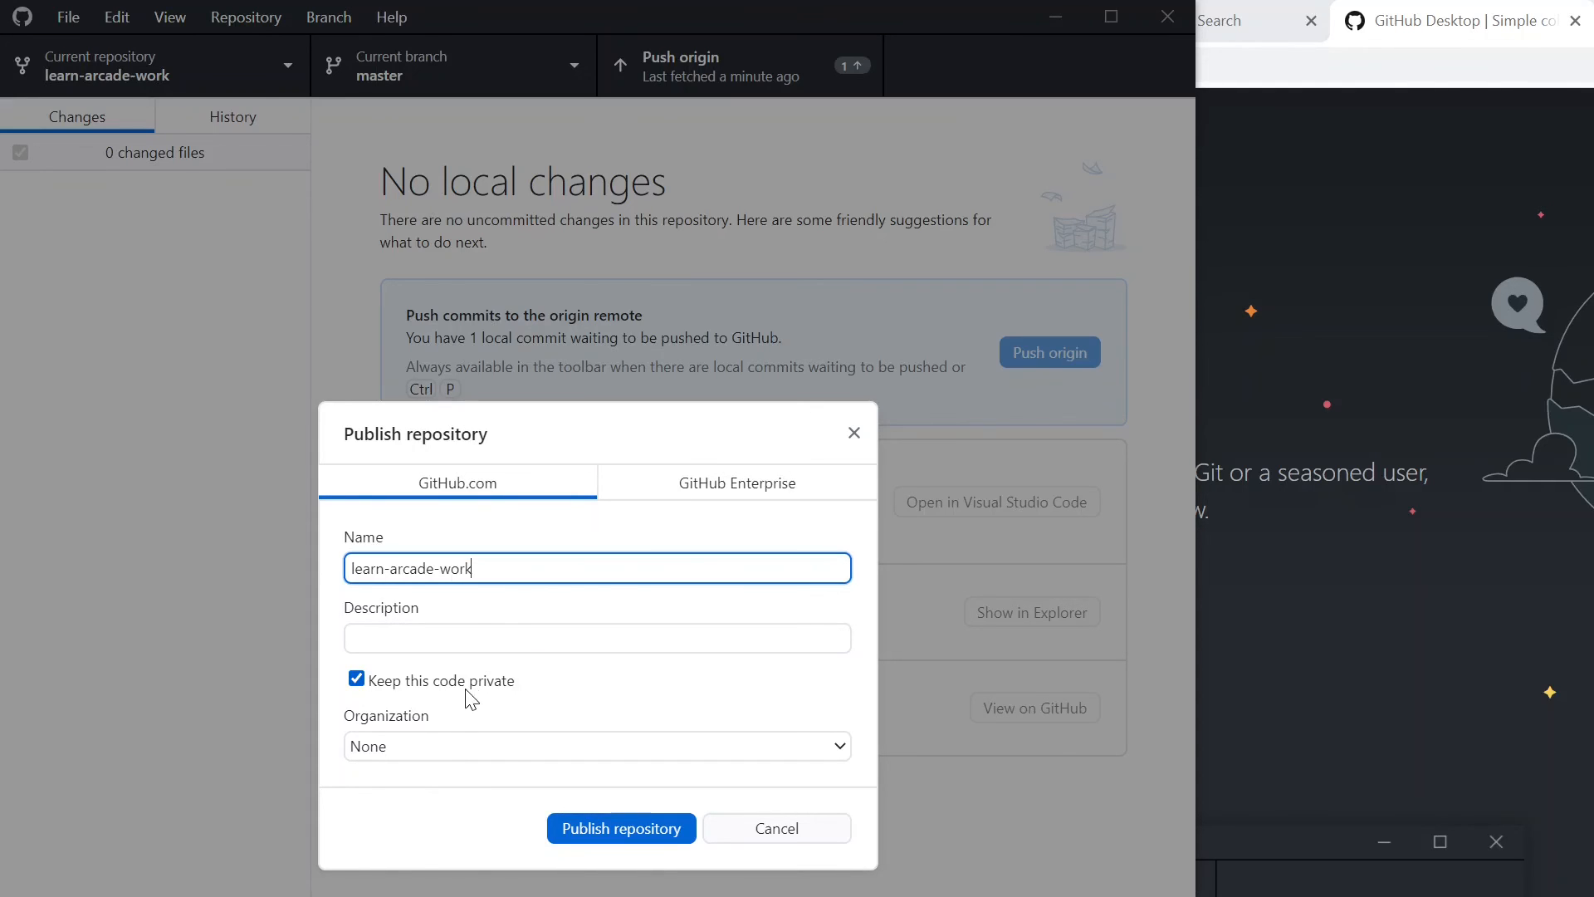
- Try to publish the repository privately under the name learn-arcade-work and check the description and organization fields
left_click(653, 833)
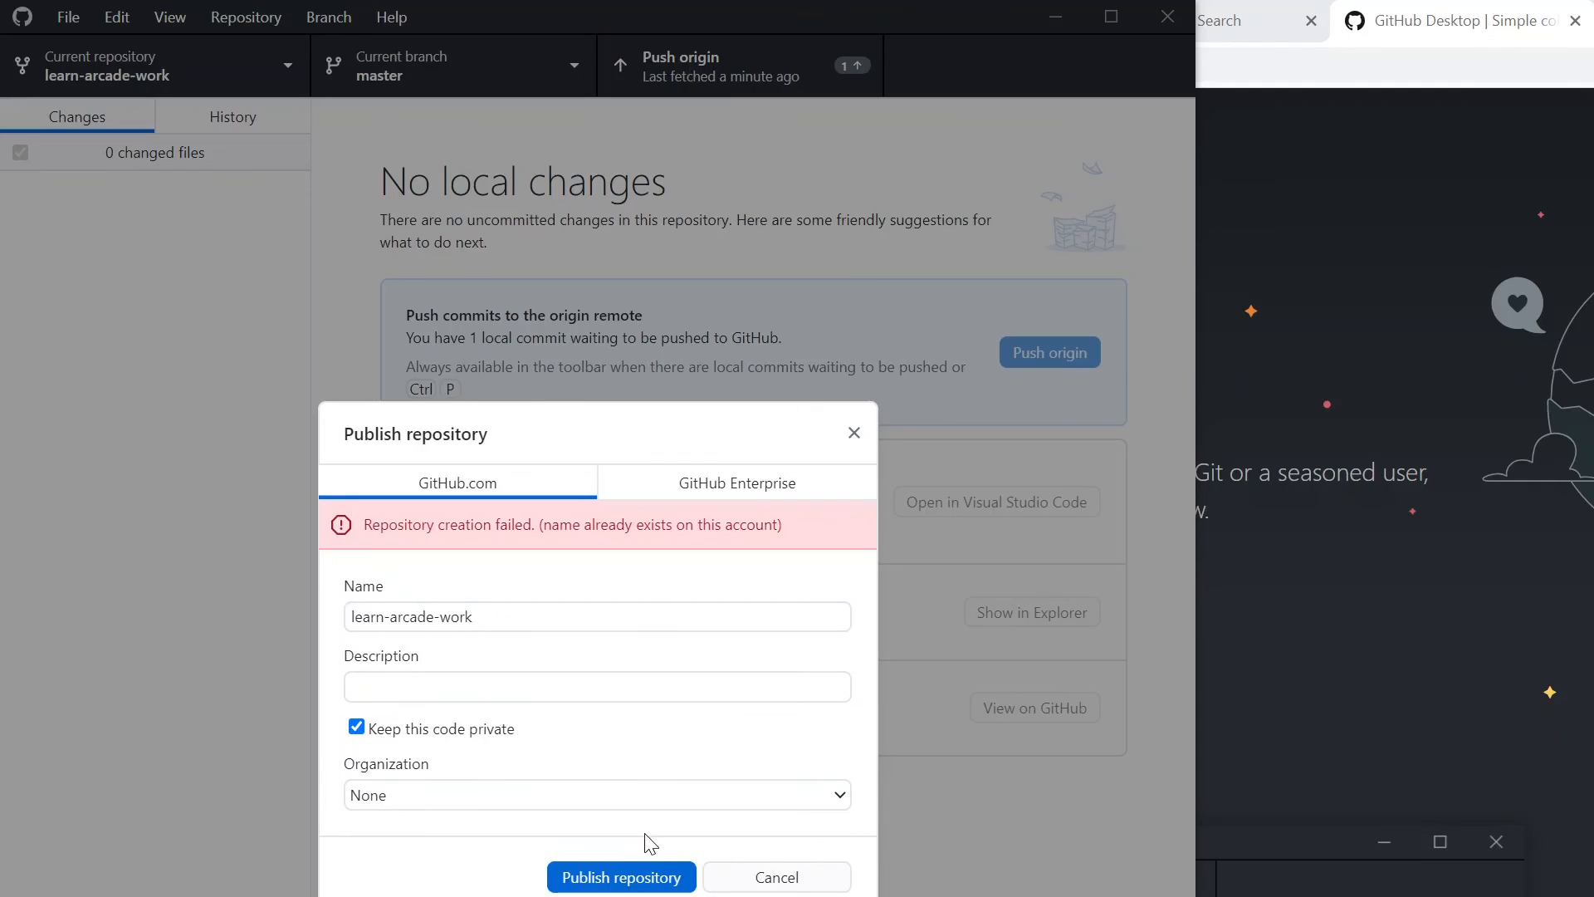
left_click(492, 617)
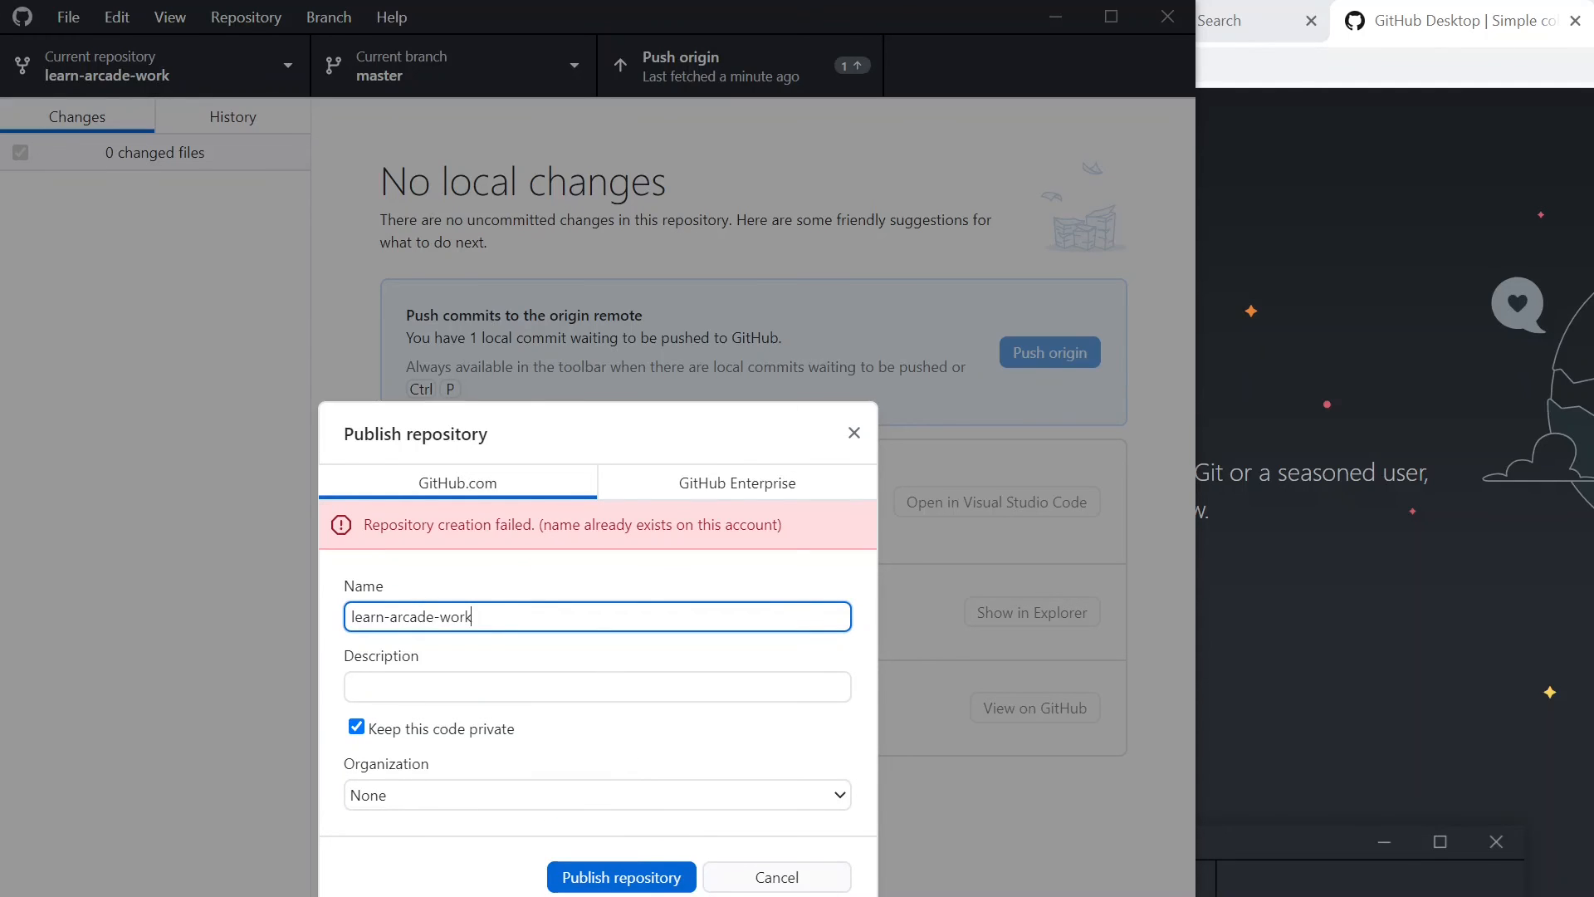
left_click(676, 688)
left_click(656, 617)
left_click(790, 792)
left_click(791, 792)
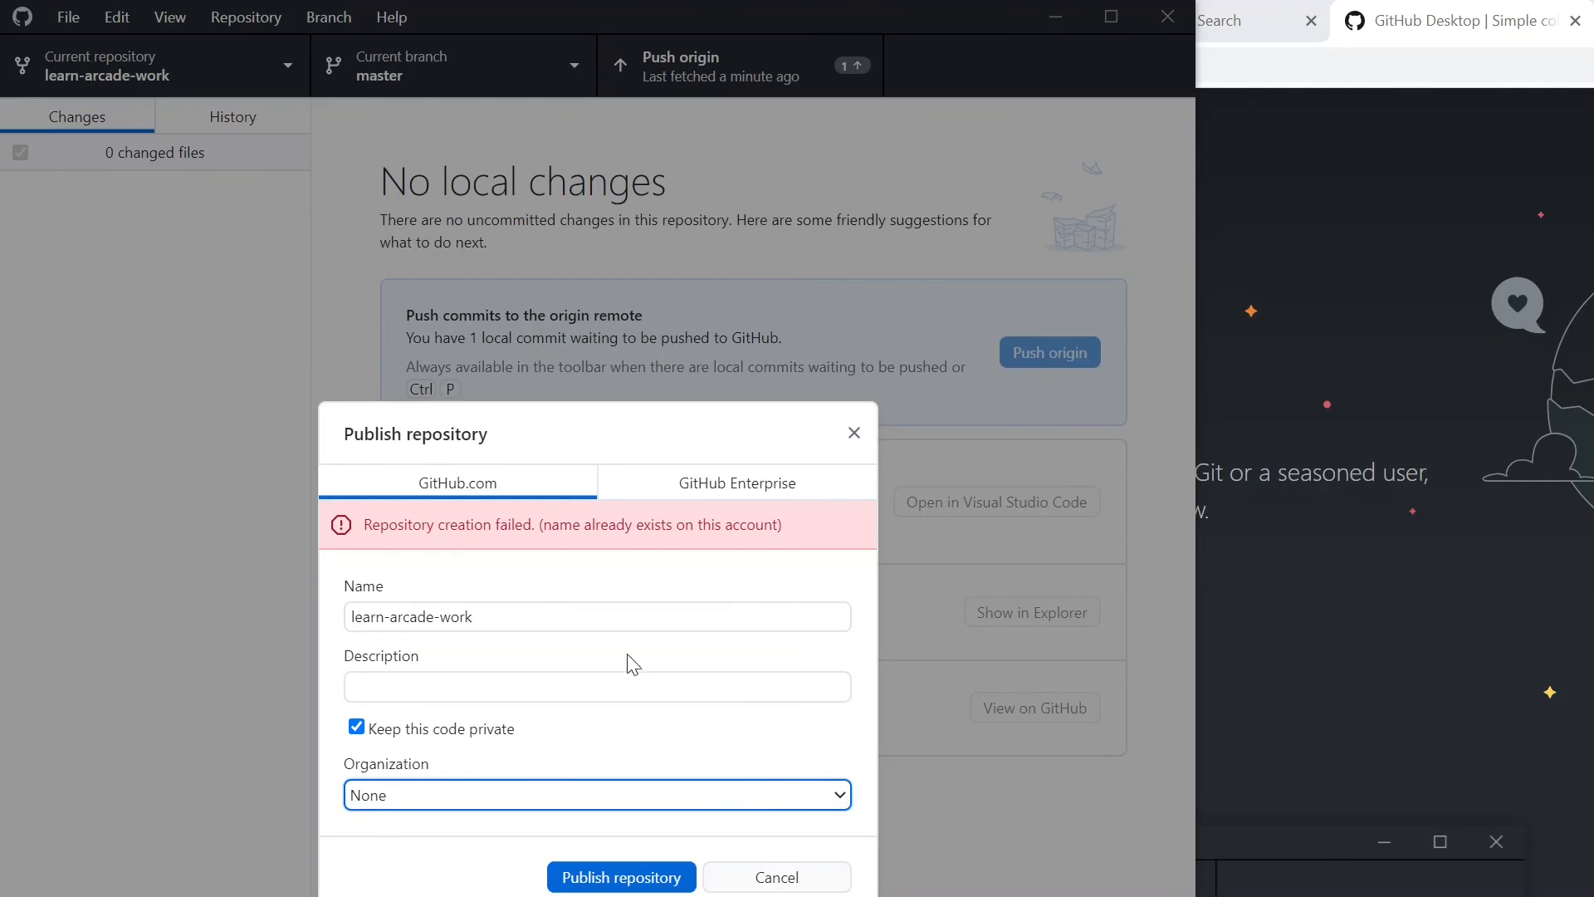
- Rename the repository my-first-python-game in the publish form and publish it as private code with no organization
left_click_drag(488, 616, 349, 617)
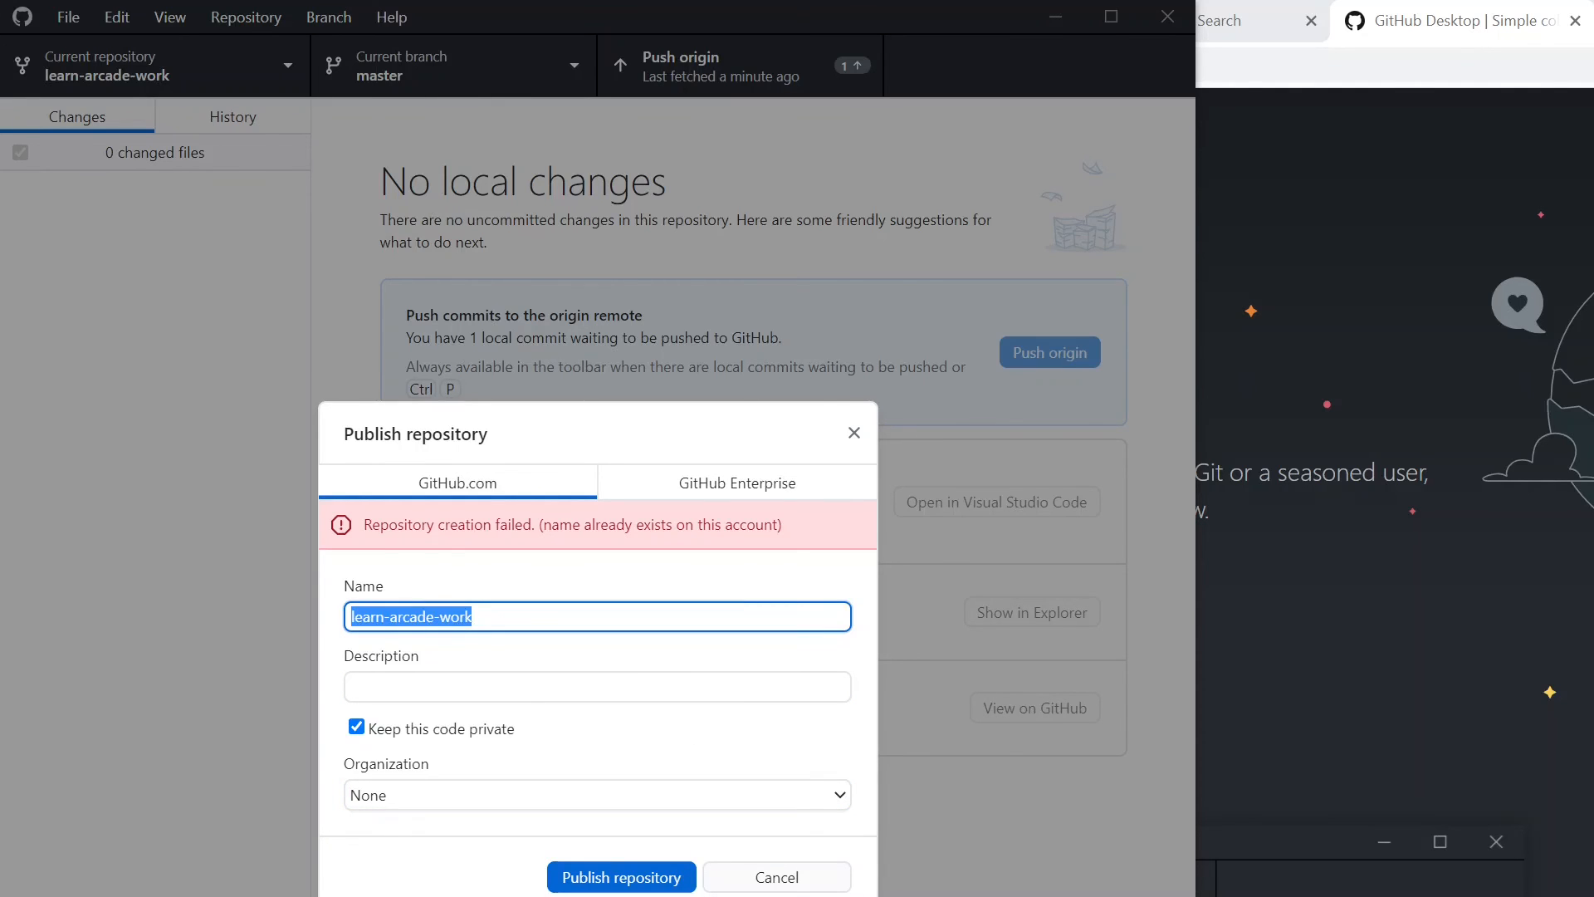
key("BackSpace")
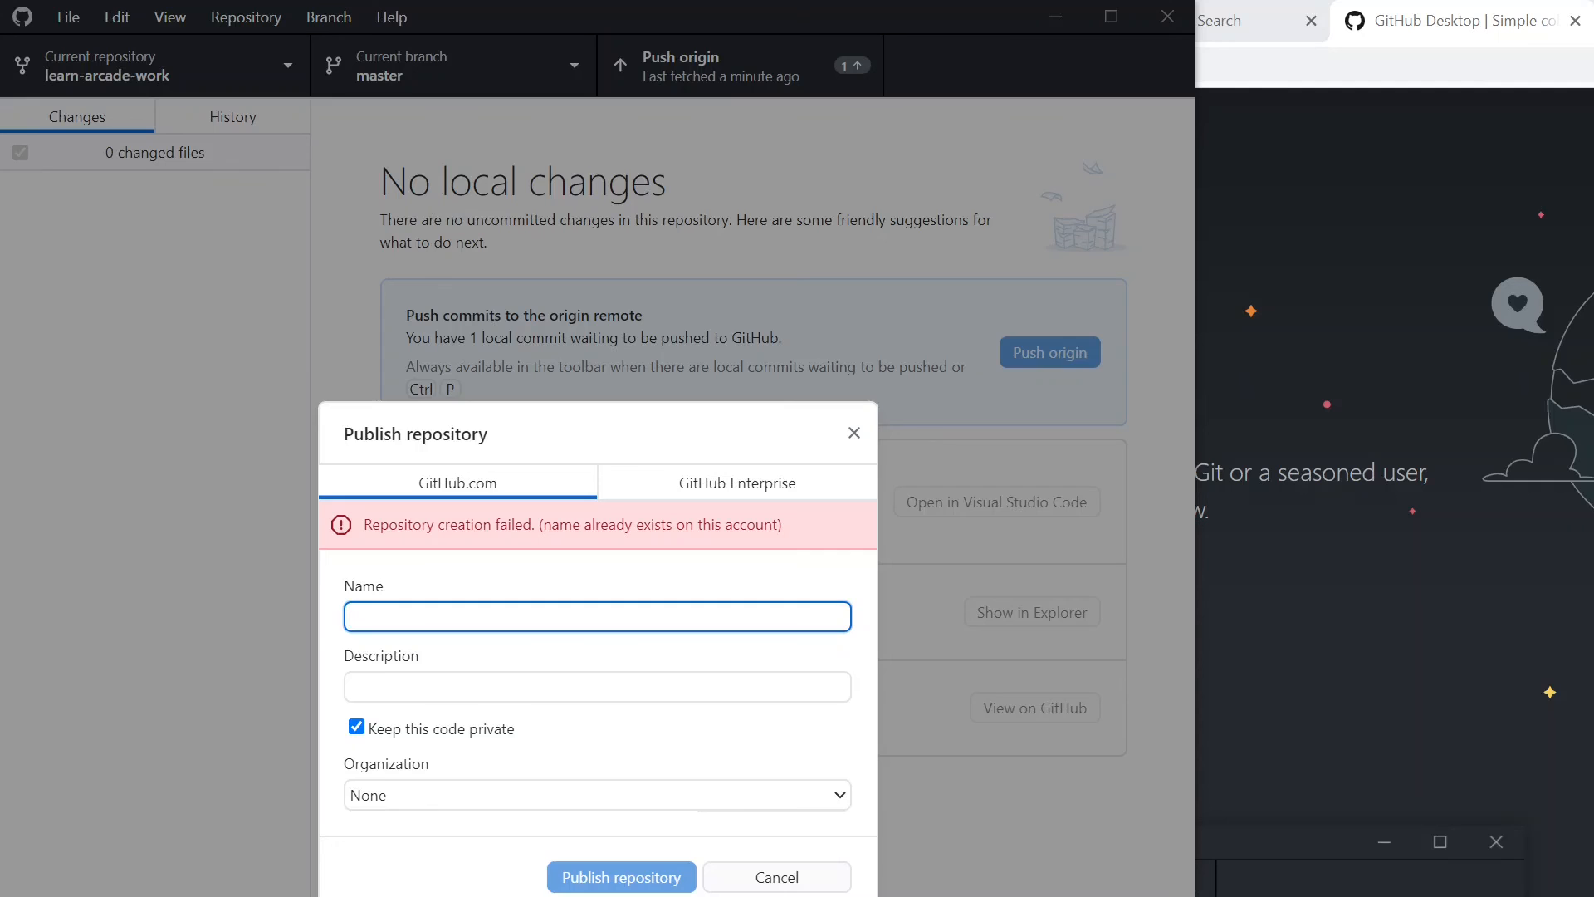
type("my-firs")
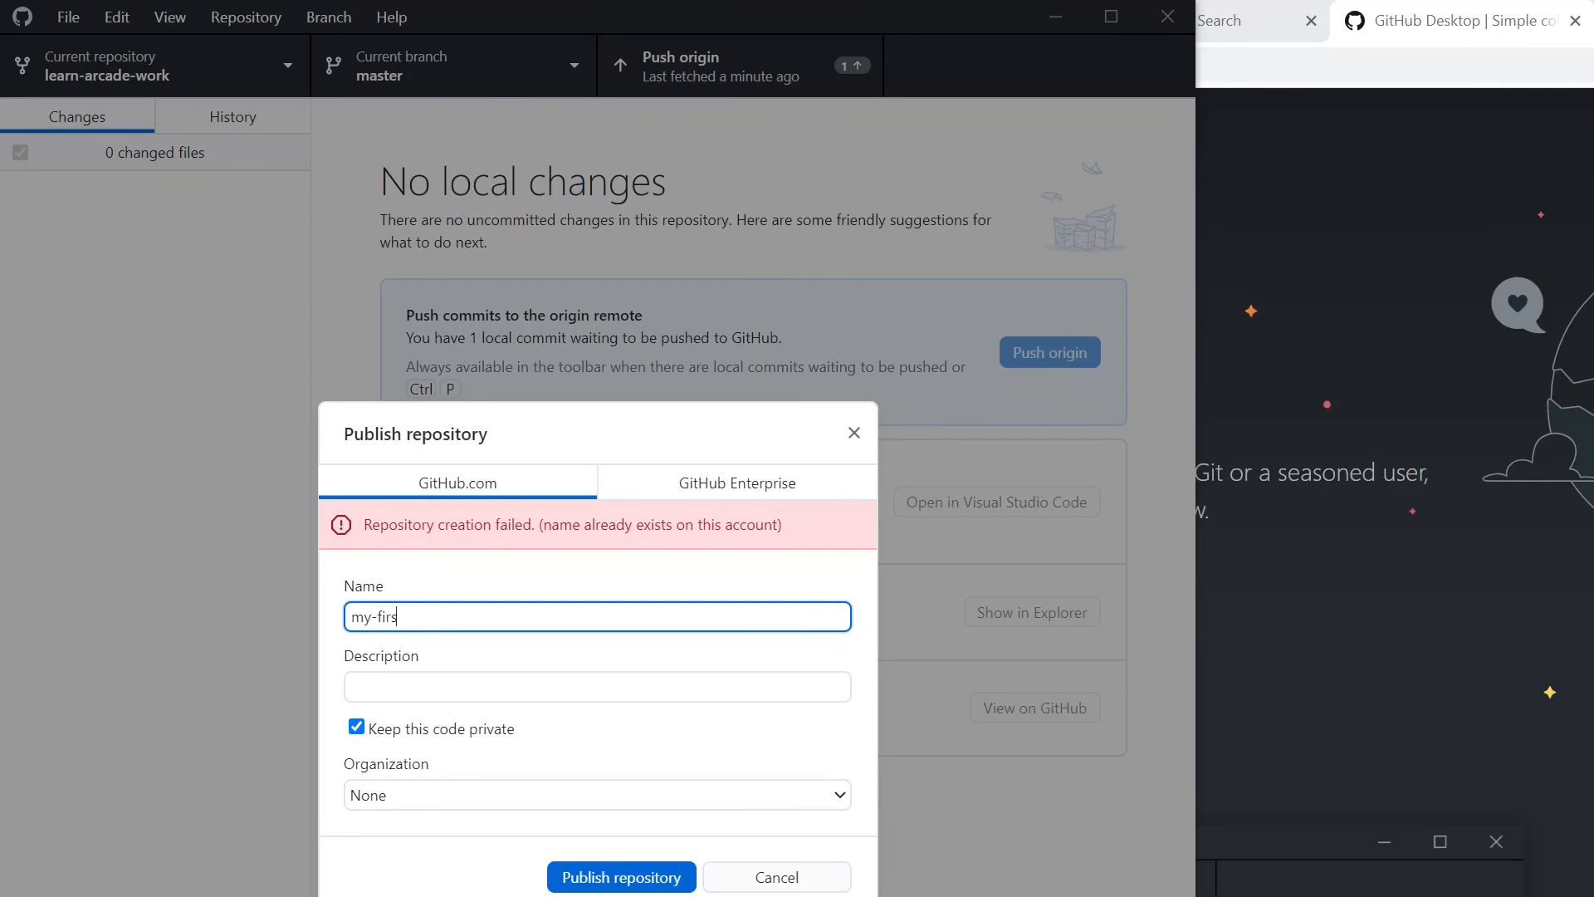
type("t-python-game")
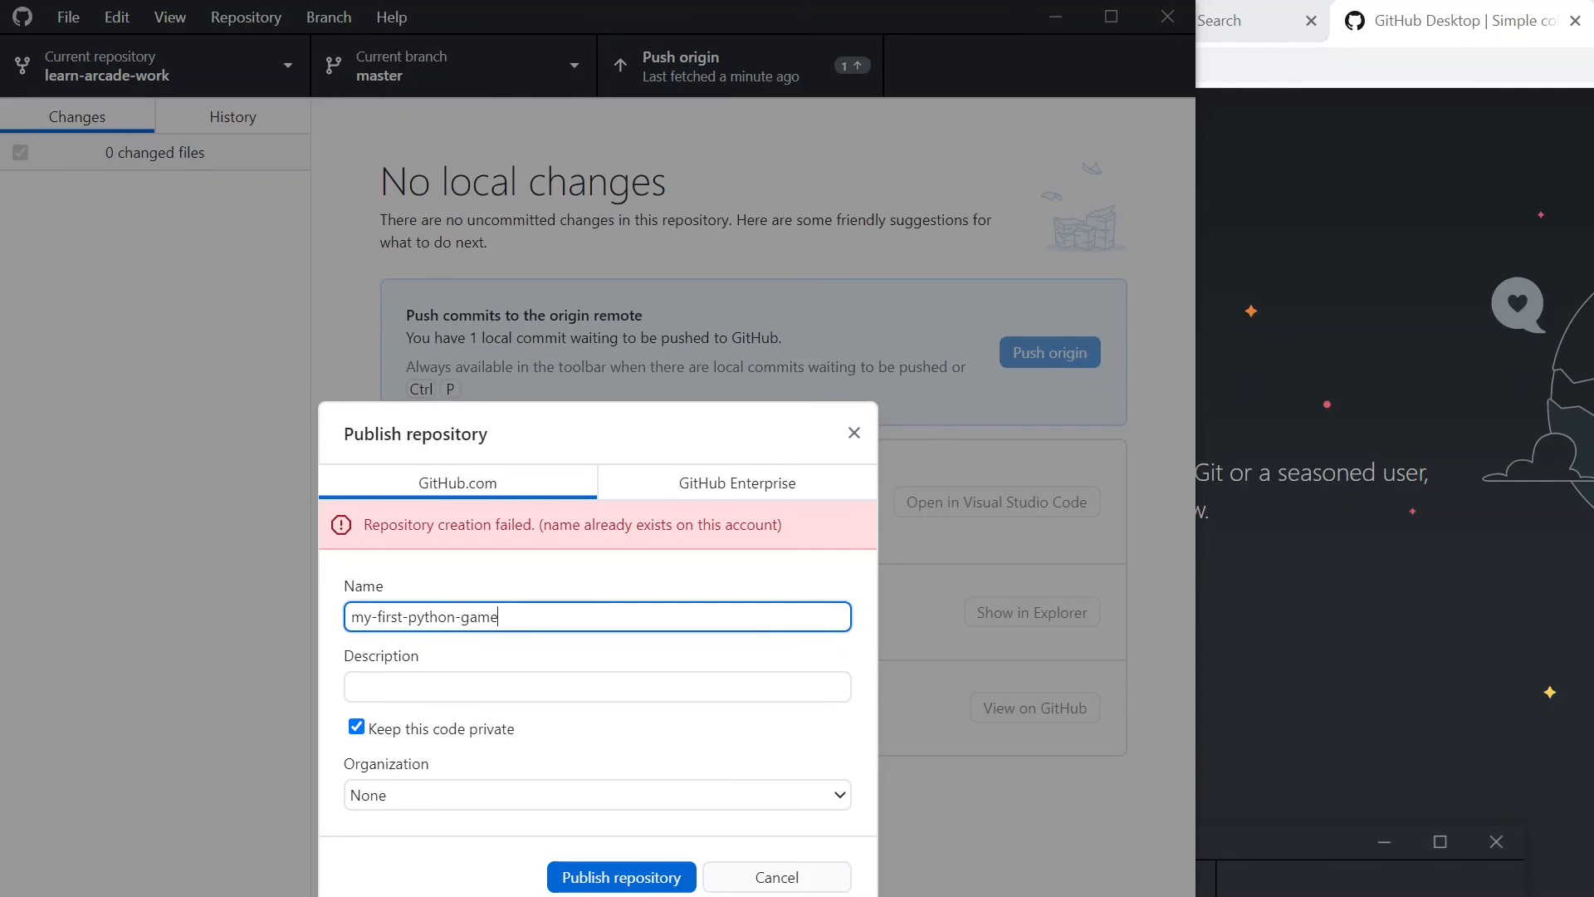
key("Left")
key("Left")
key("Left")
key("Left")
key("Left")
key("Left")
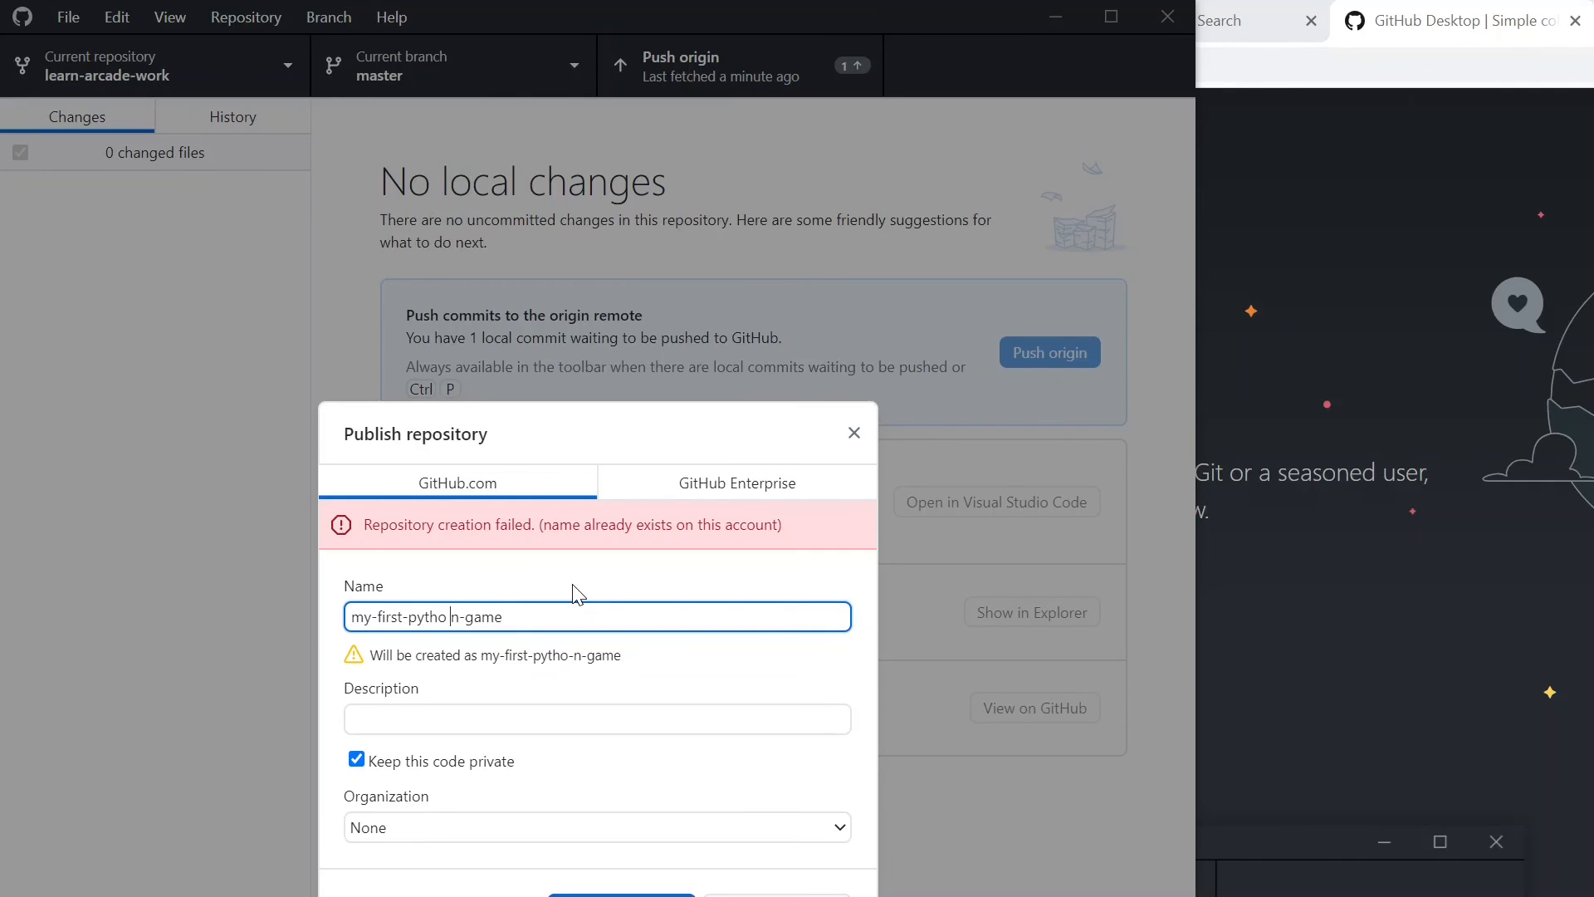
key("BackSpace")
key("Left")
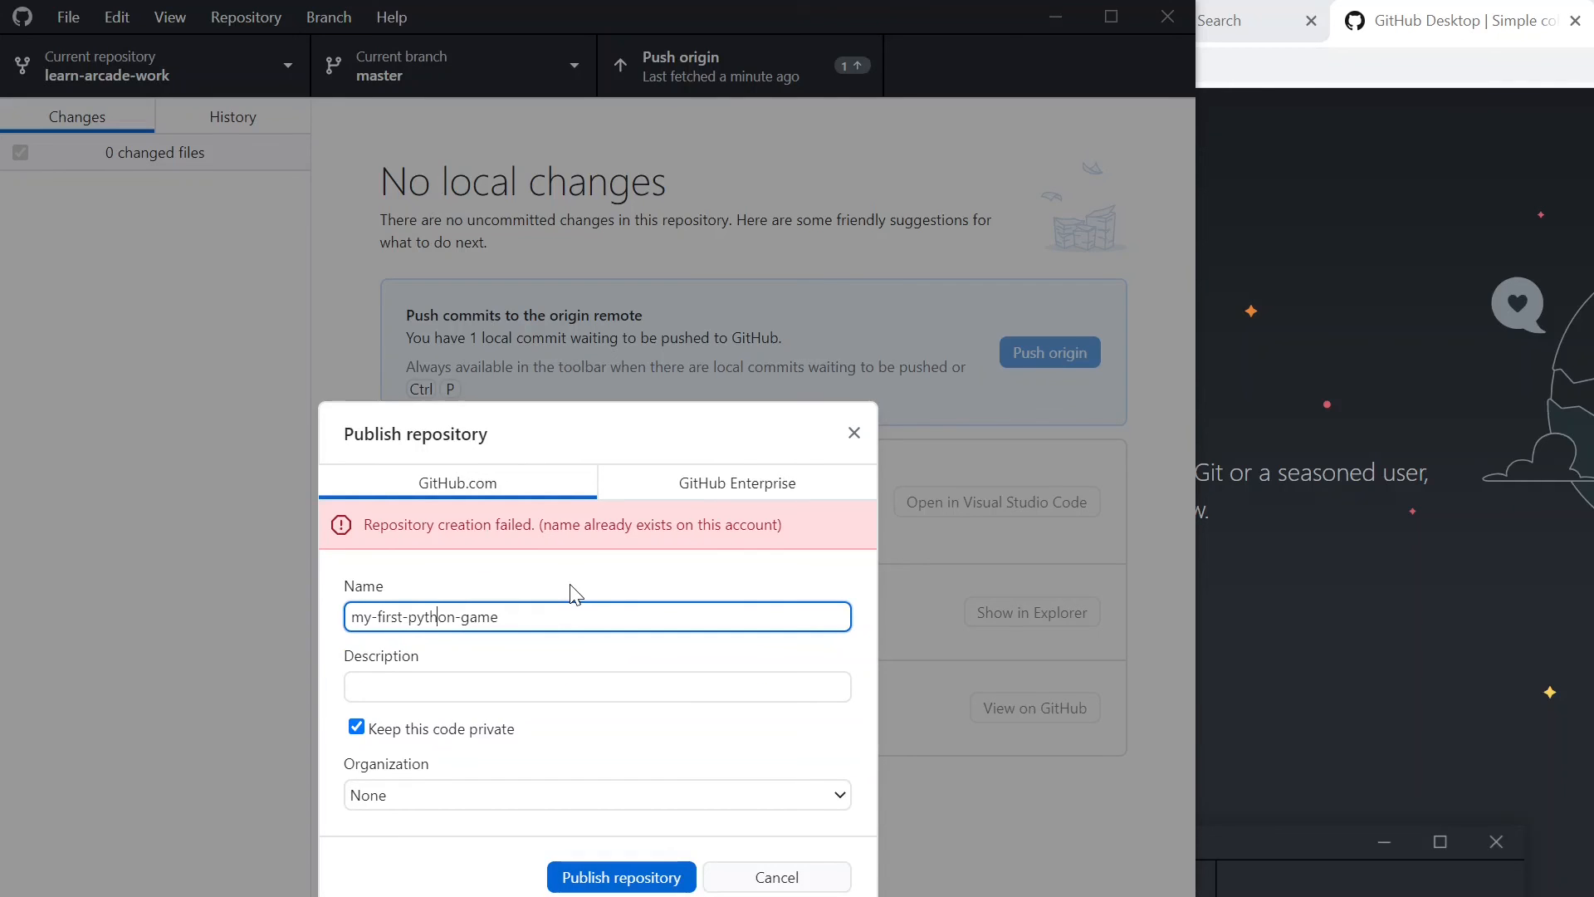
key("BackSpace")
key("BackSpace")
key("Left")
key("BackSpace")
left_click(628, 880)
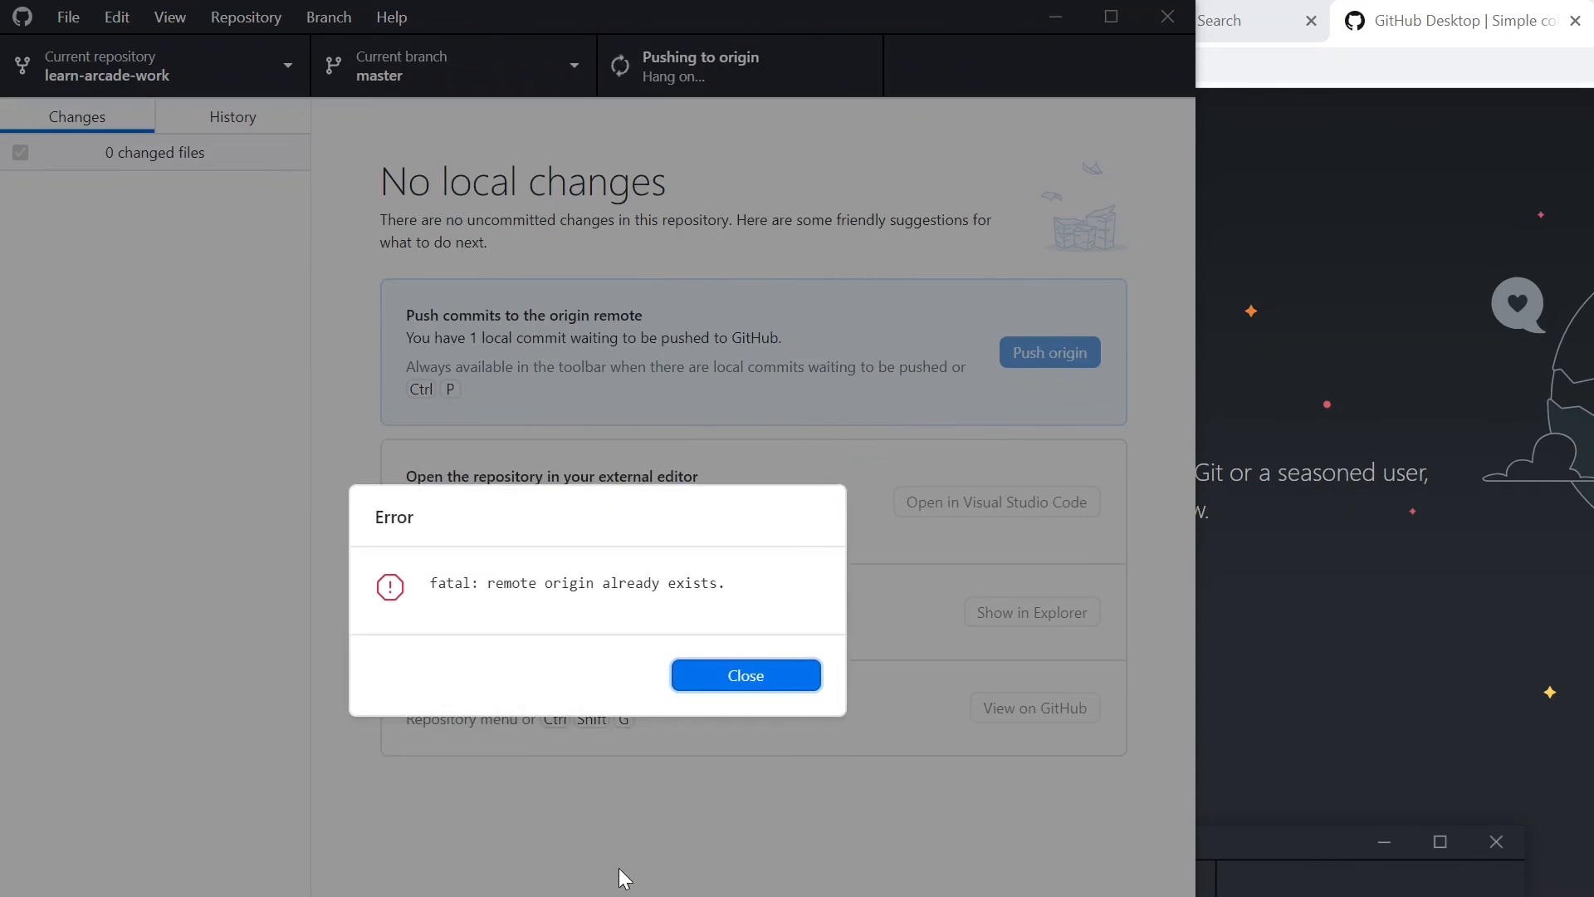
- Dismiss the error, cancel the publish form and fetch origin
left_click(745, 675)
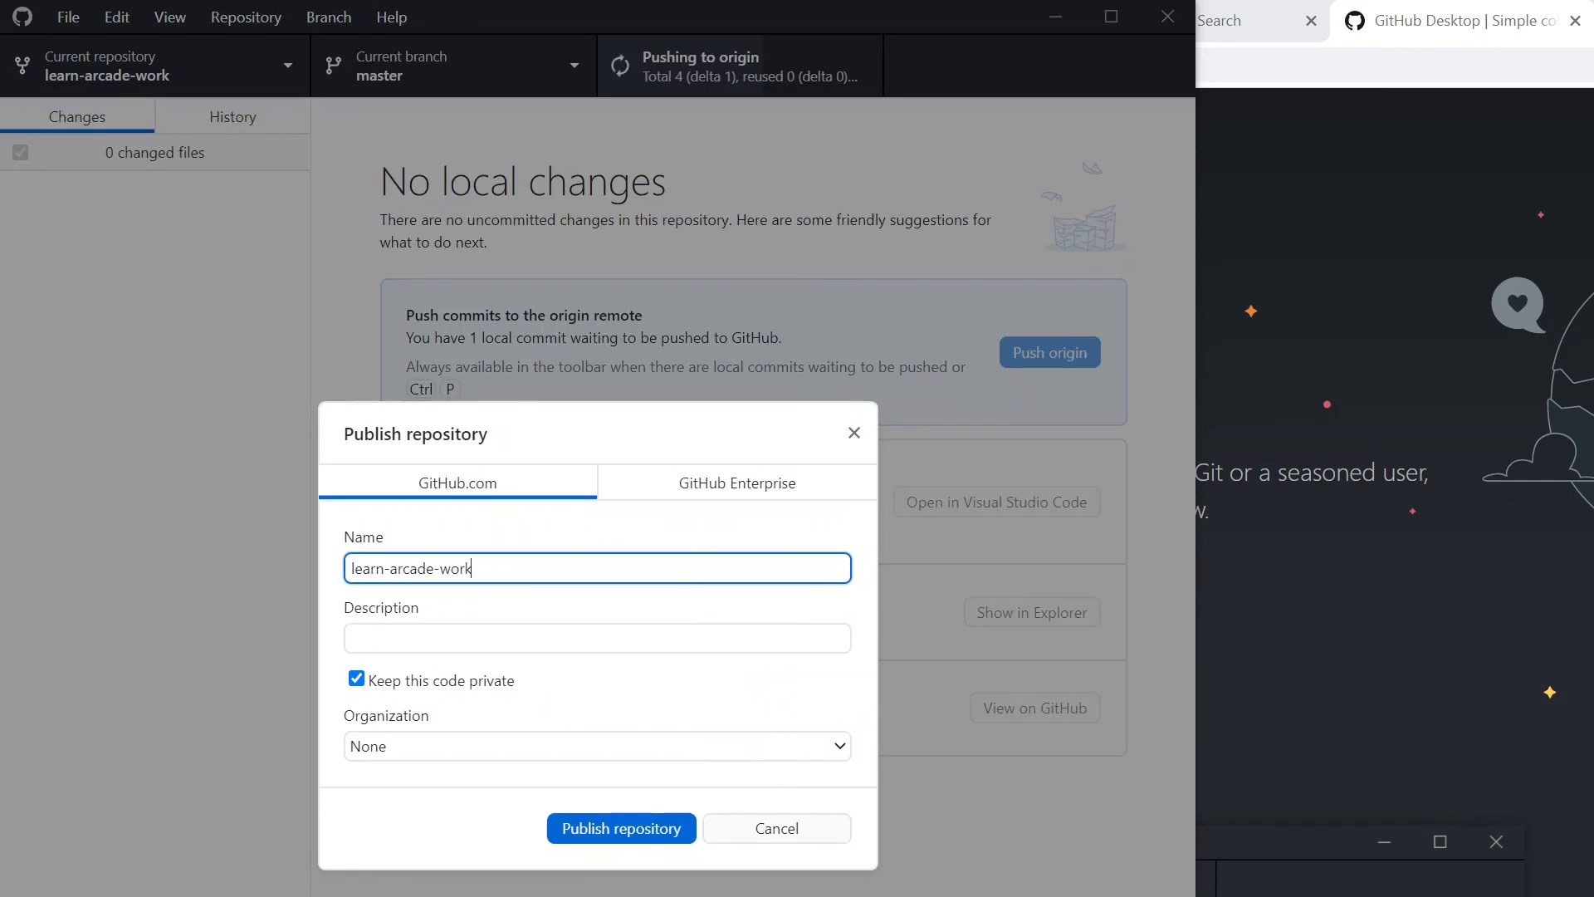
left_click(800, 834)
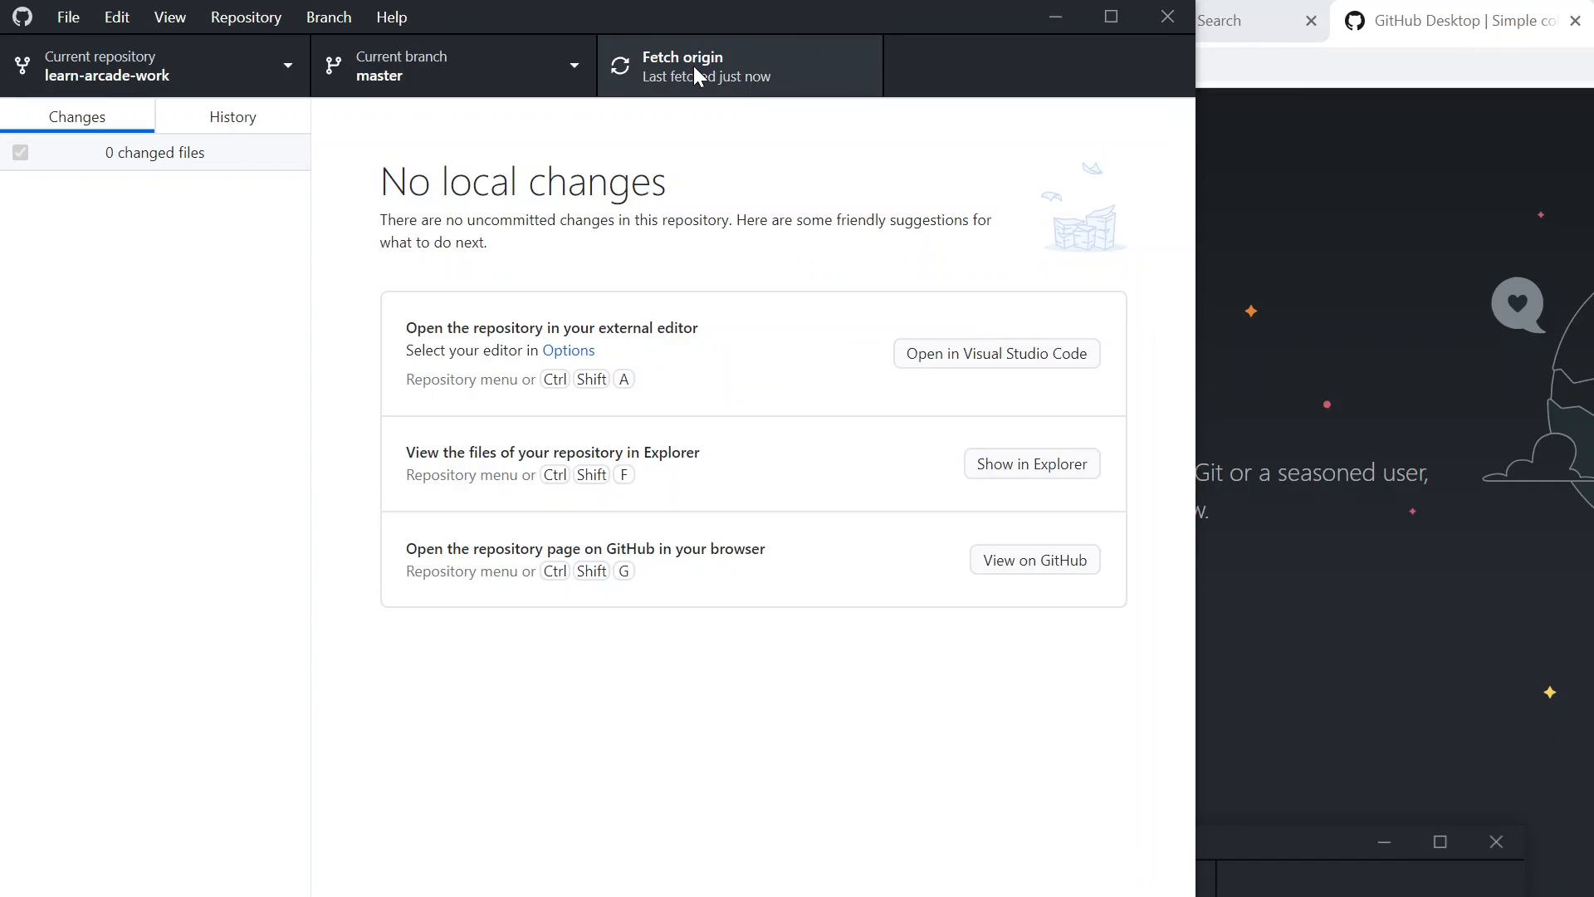
left_click(696, 64)
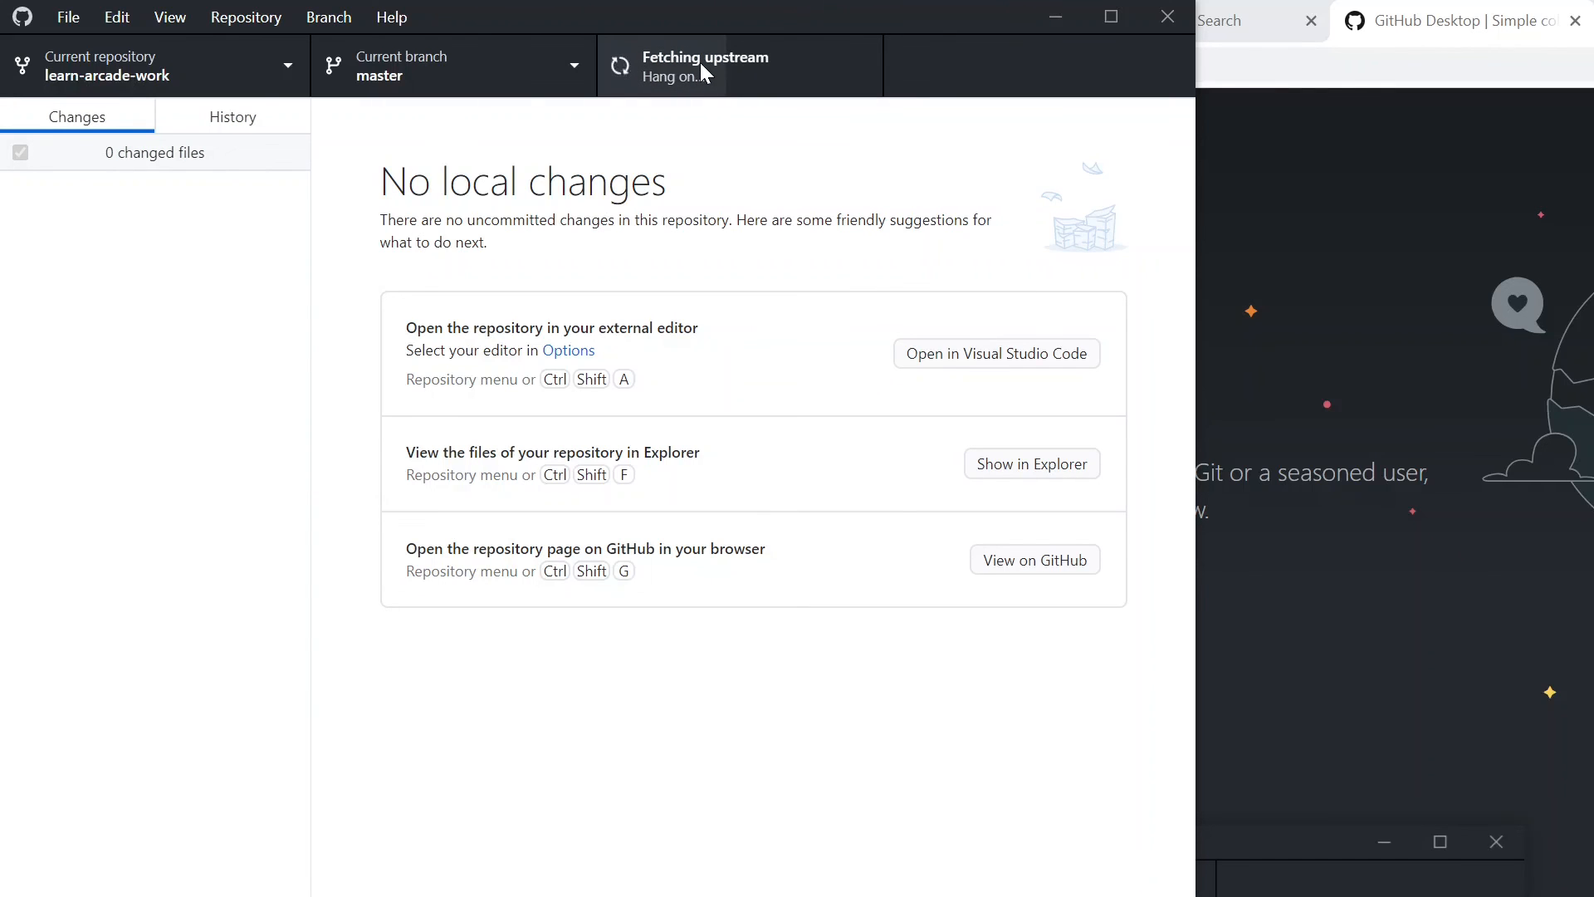
- Examine the commit history of learn-arcade-work, including the commit "My first line of code! :)", and return to the changes view
left_click(252, 121)
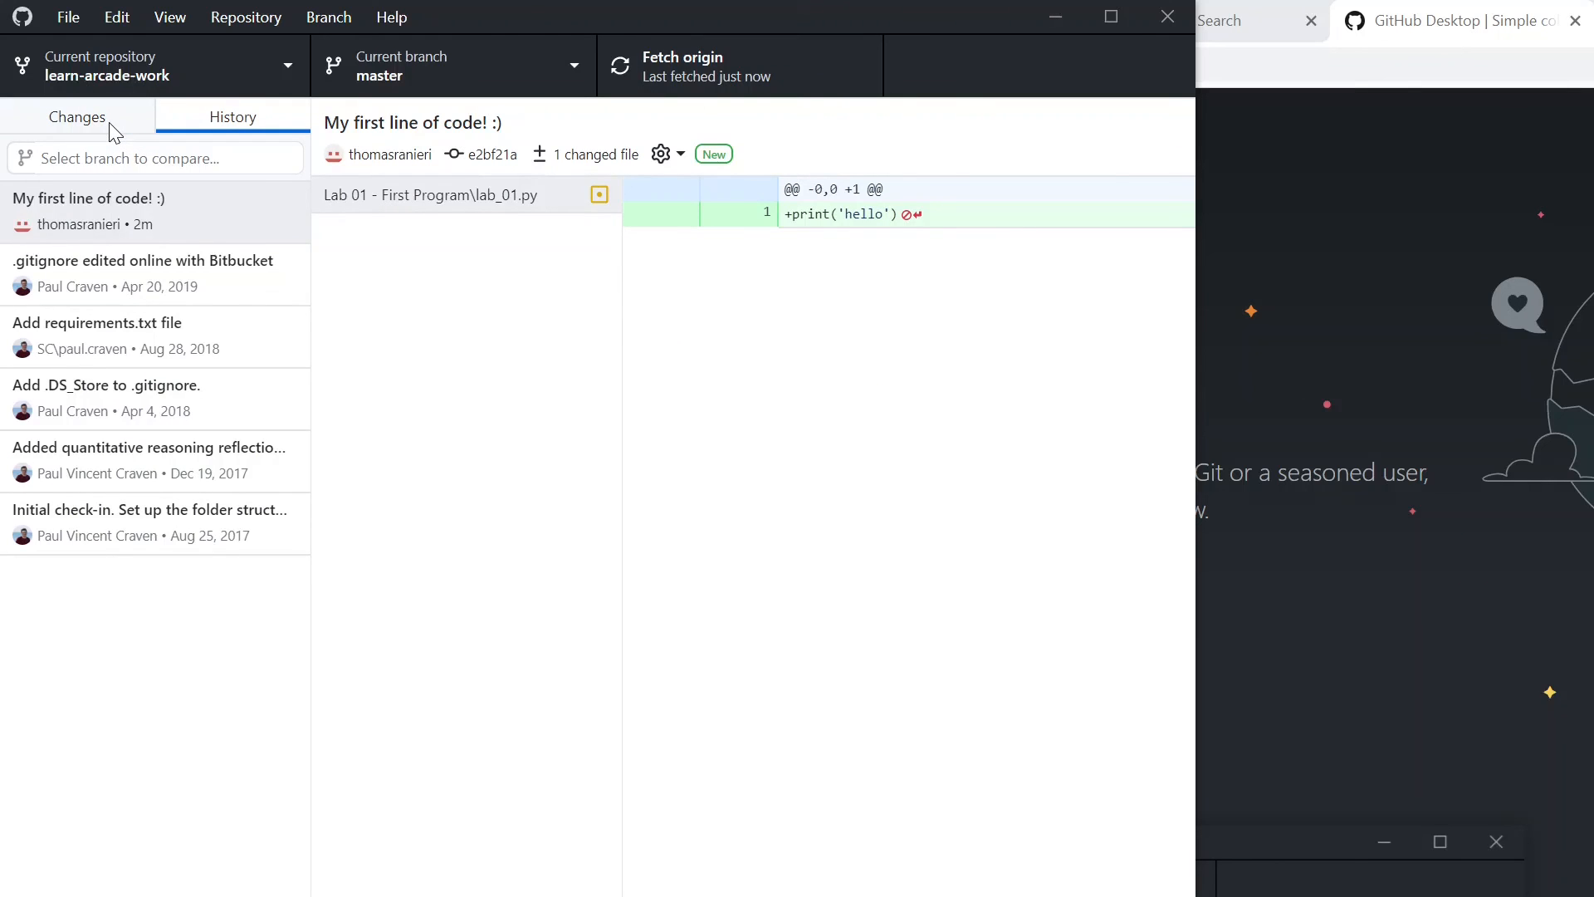
left_click(108, 122)
left_click(223, 120)
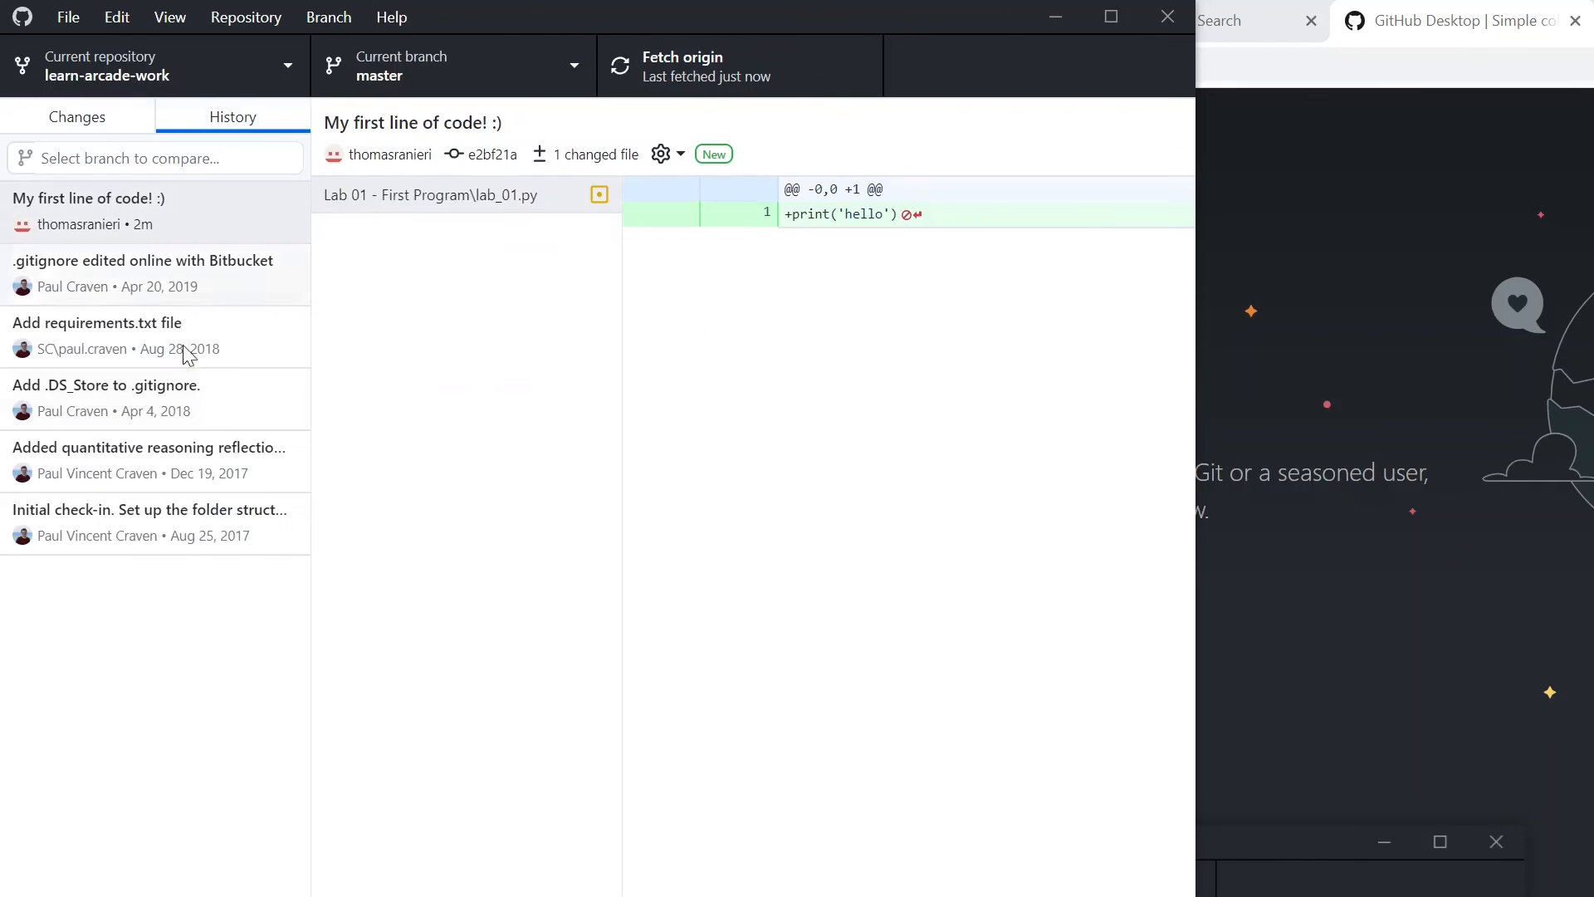
left_click(166, 275)
left_click(159, 336)
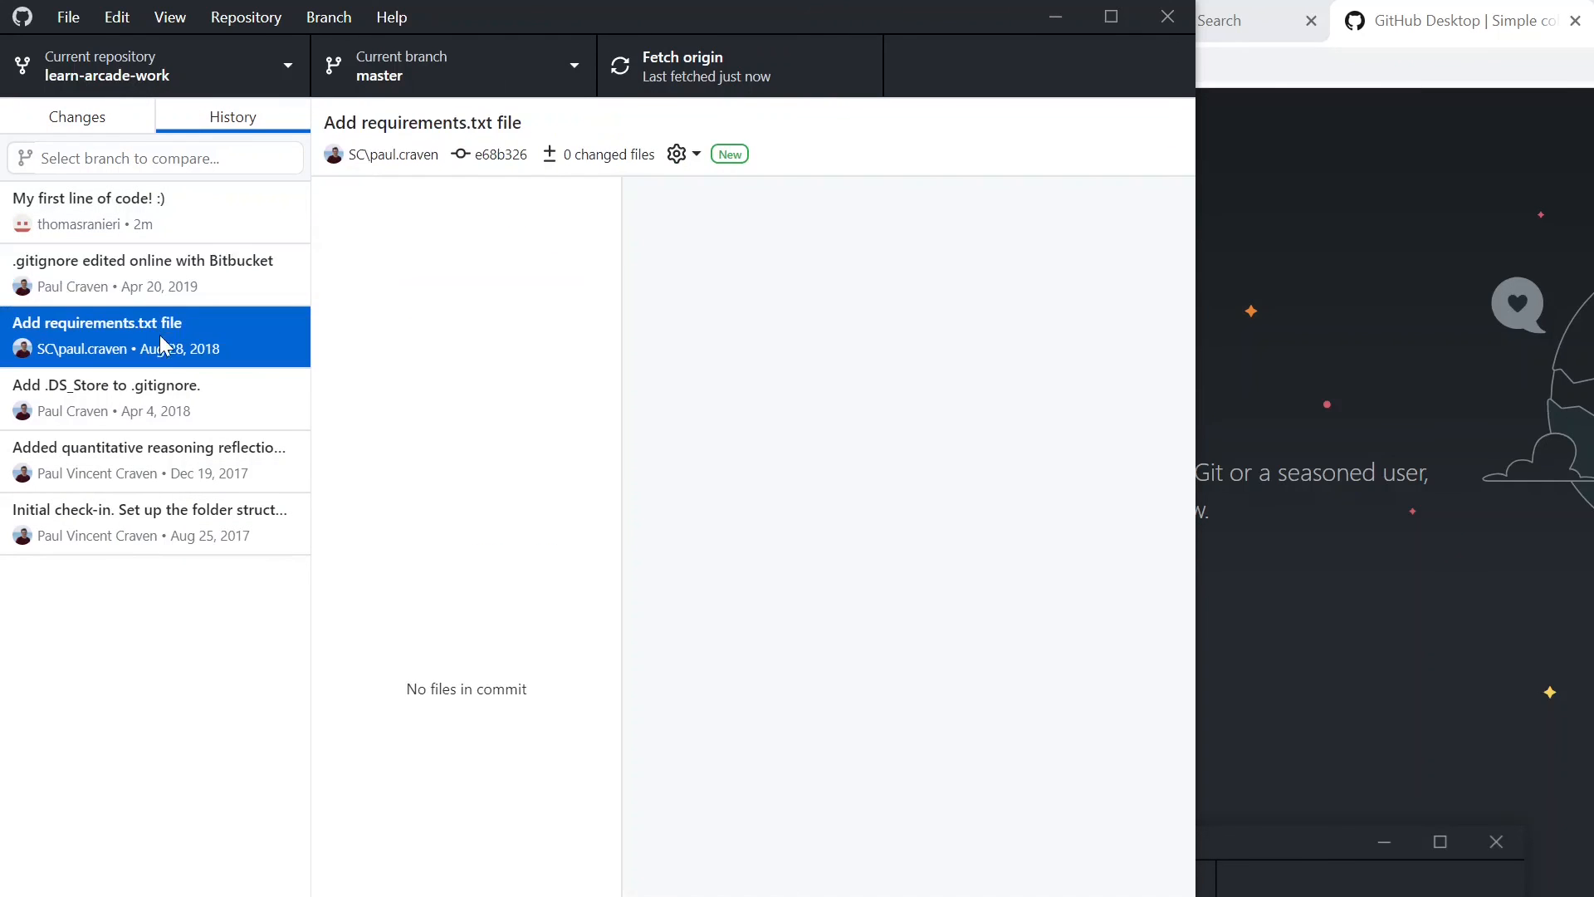
left_click(126, 267)
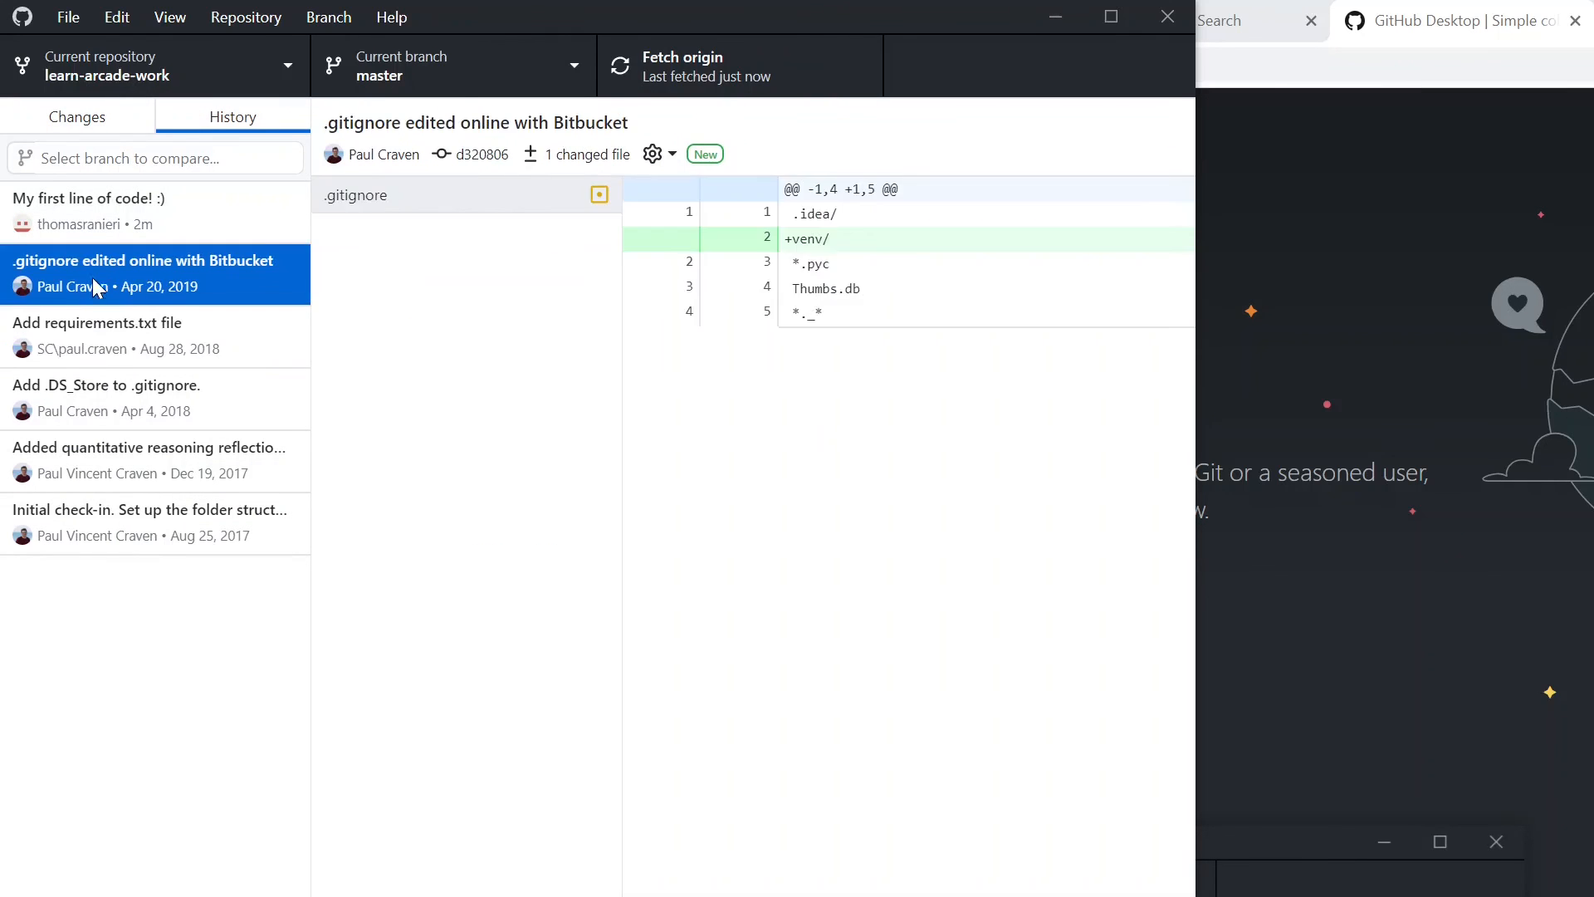
left_click(113, 212)
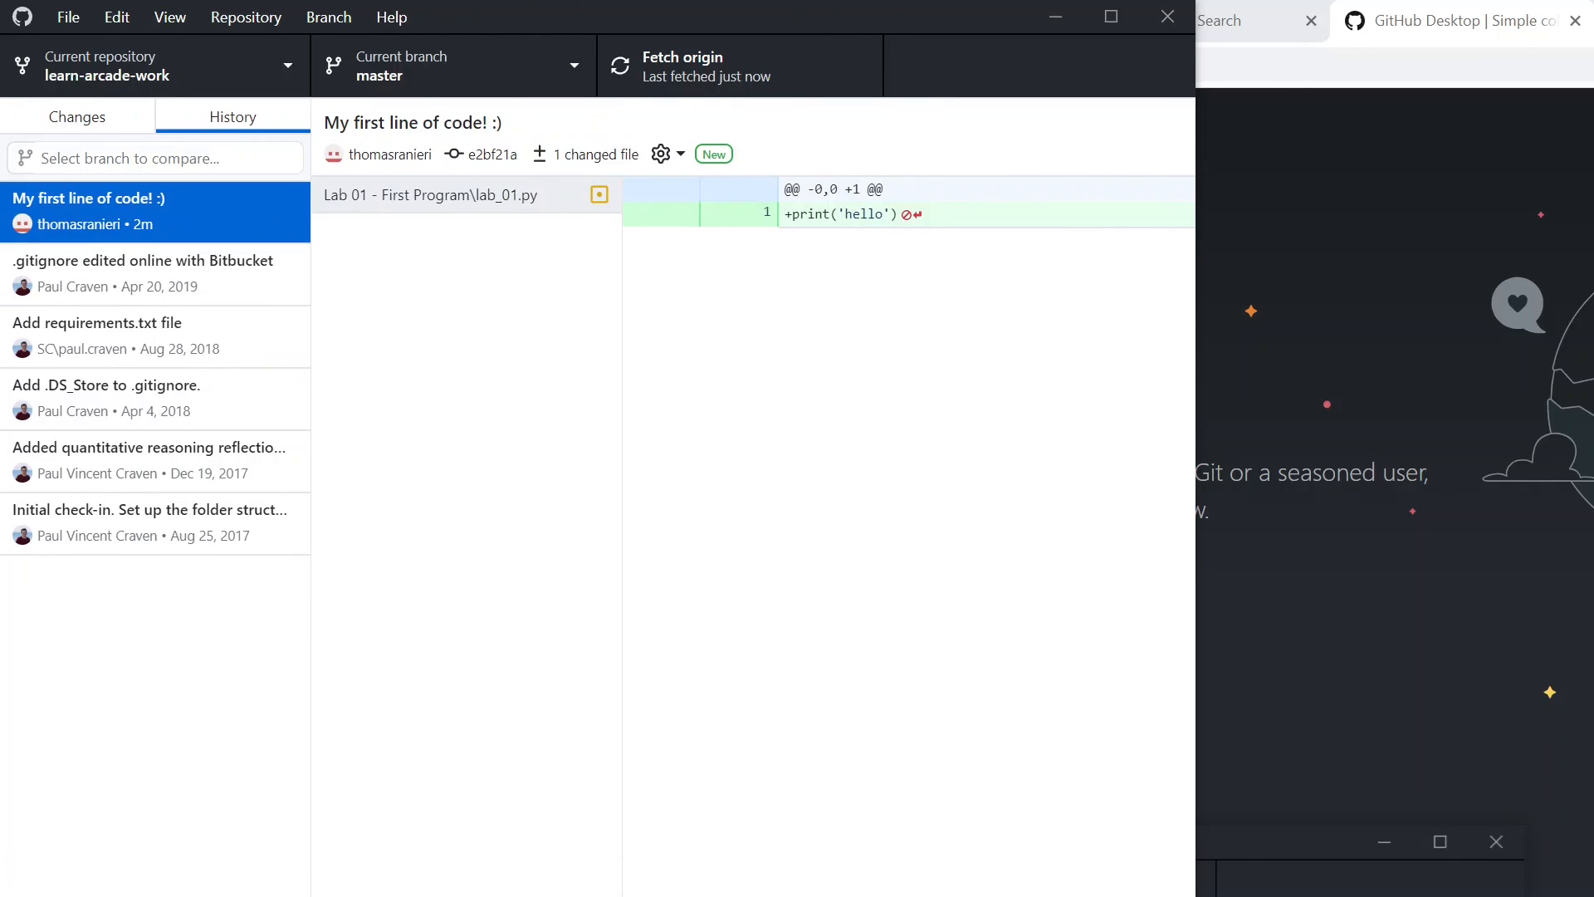
left_click(102, 133)
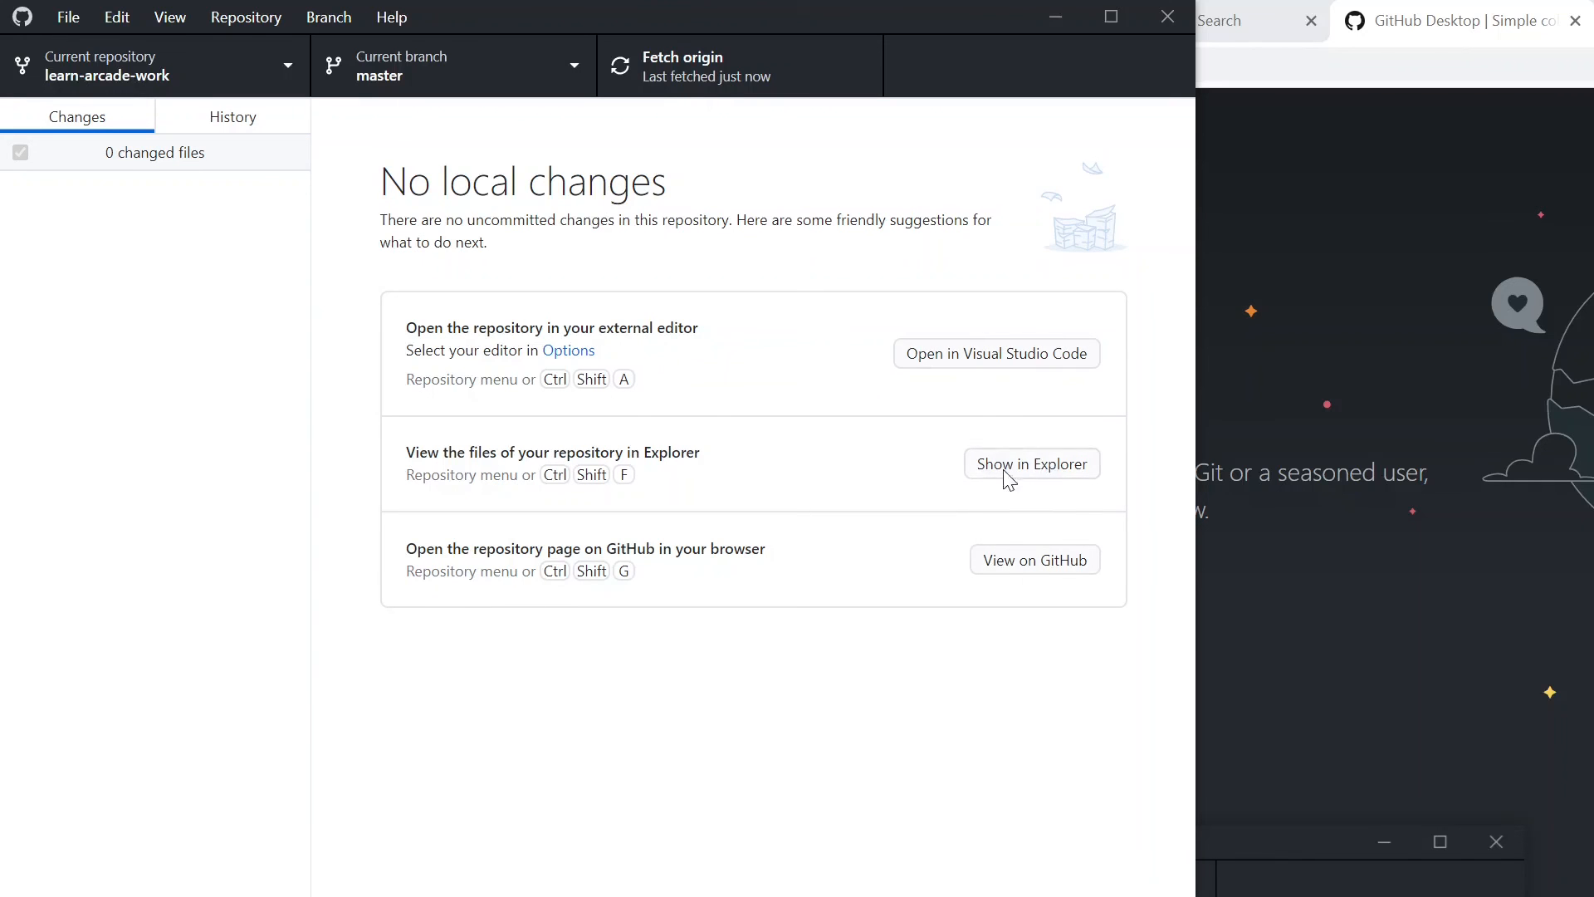
- Open the repository's page on GitHub in the browser and look over the pythonarcade/learn-arcade-work page
left_click(1038, 561)
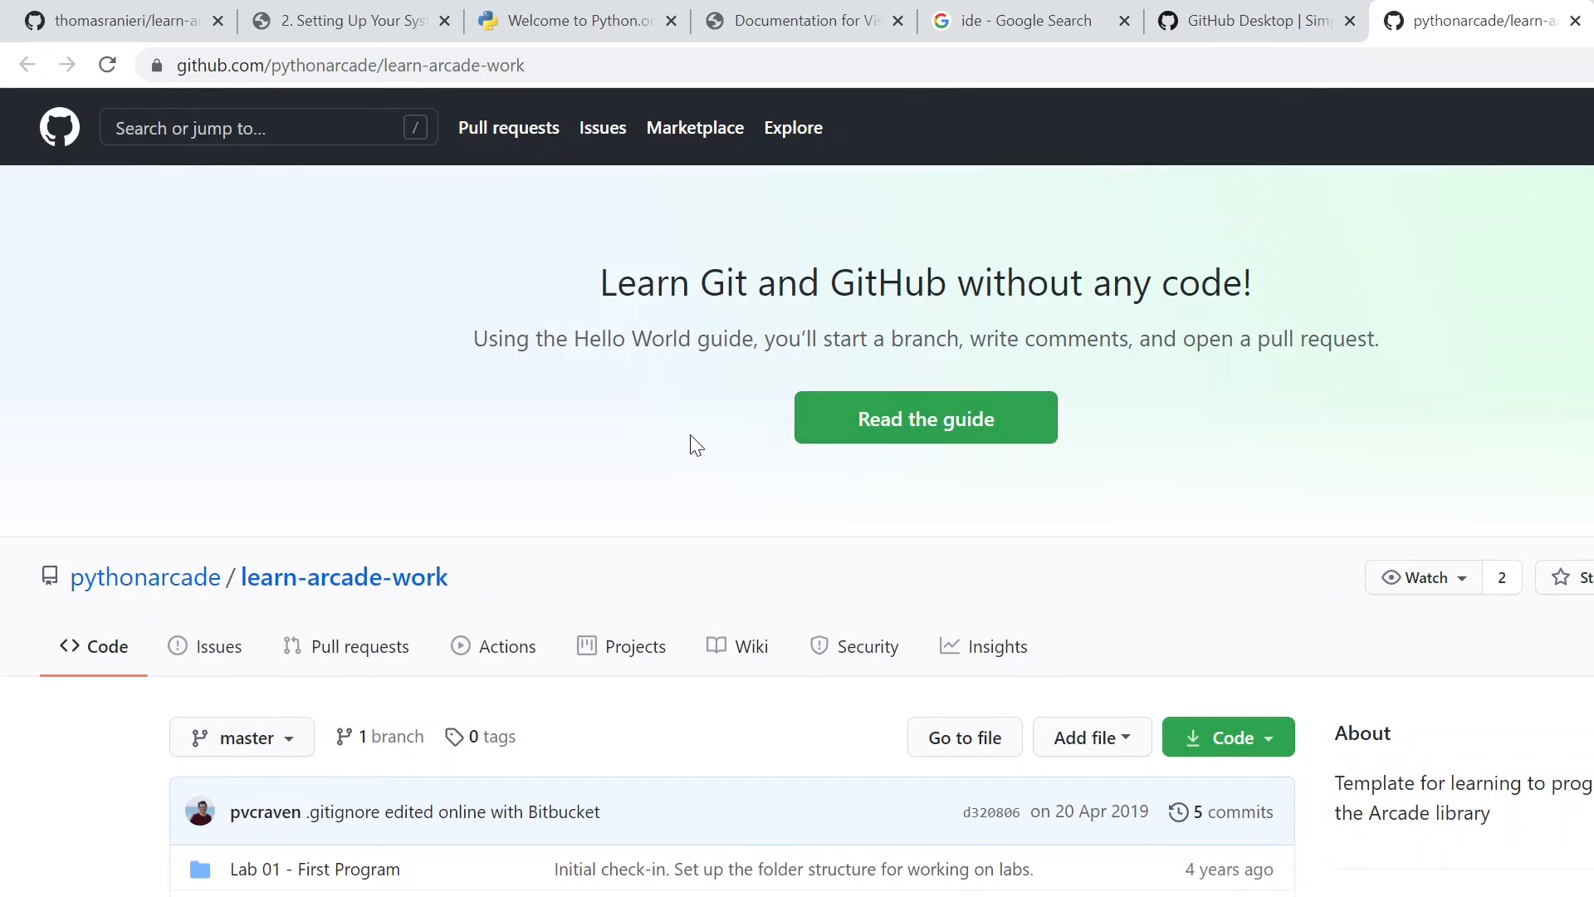
scroll(690, 435, "down", 1)
scroll(280, 414, "up", 1)
scroll(280, 413, "down", 6)
scroll(287, 420, "up", 6)
key("alt+Tab")
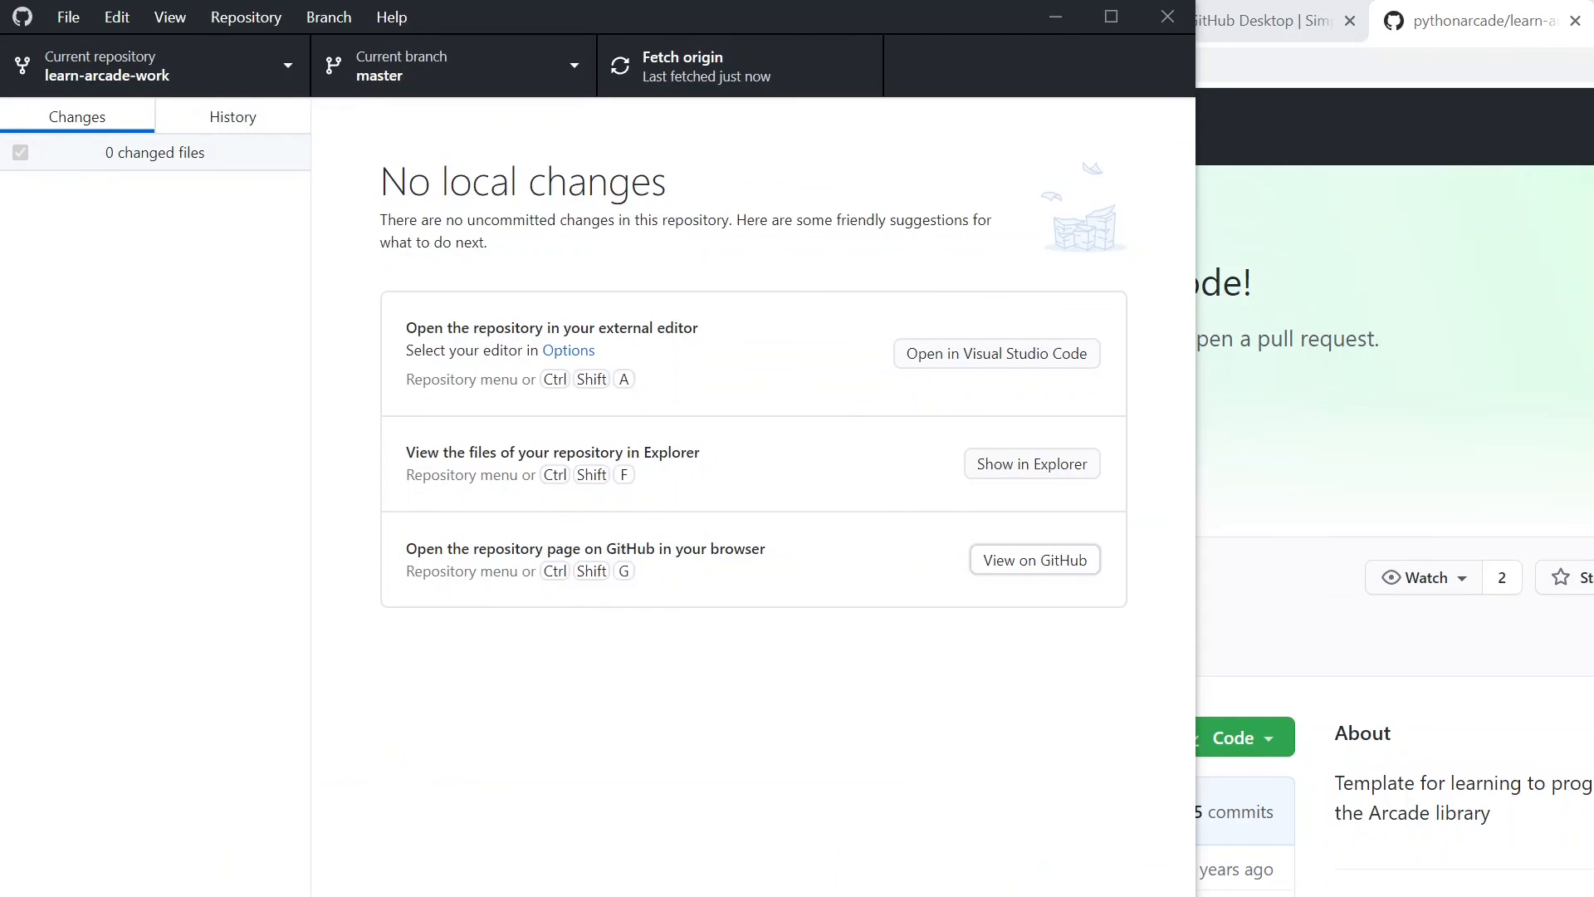
key("alt+Tab")
- Open the account's own repositories on GitHub and look through the file list of the forked learn-arcade-work
left_click(1593, 127)
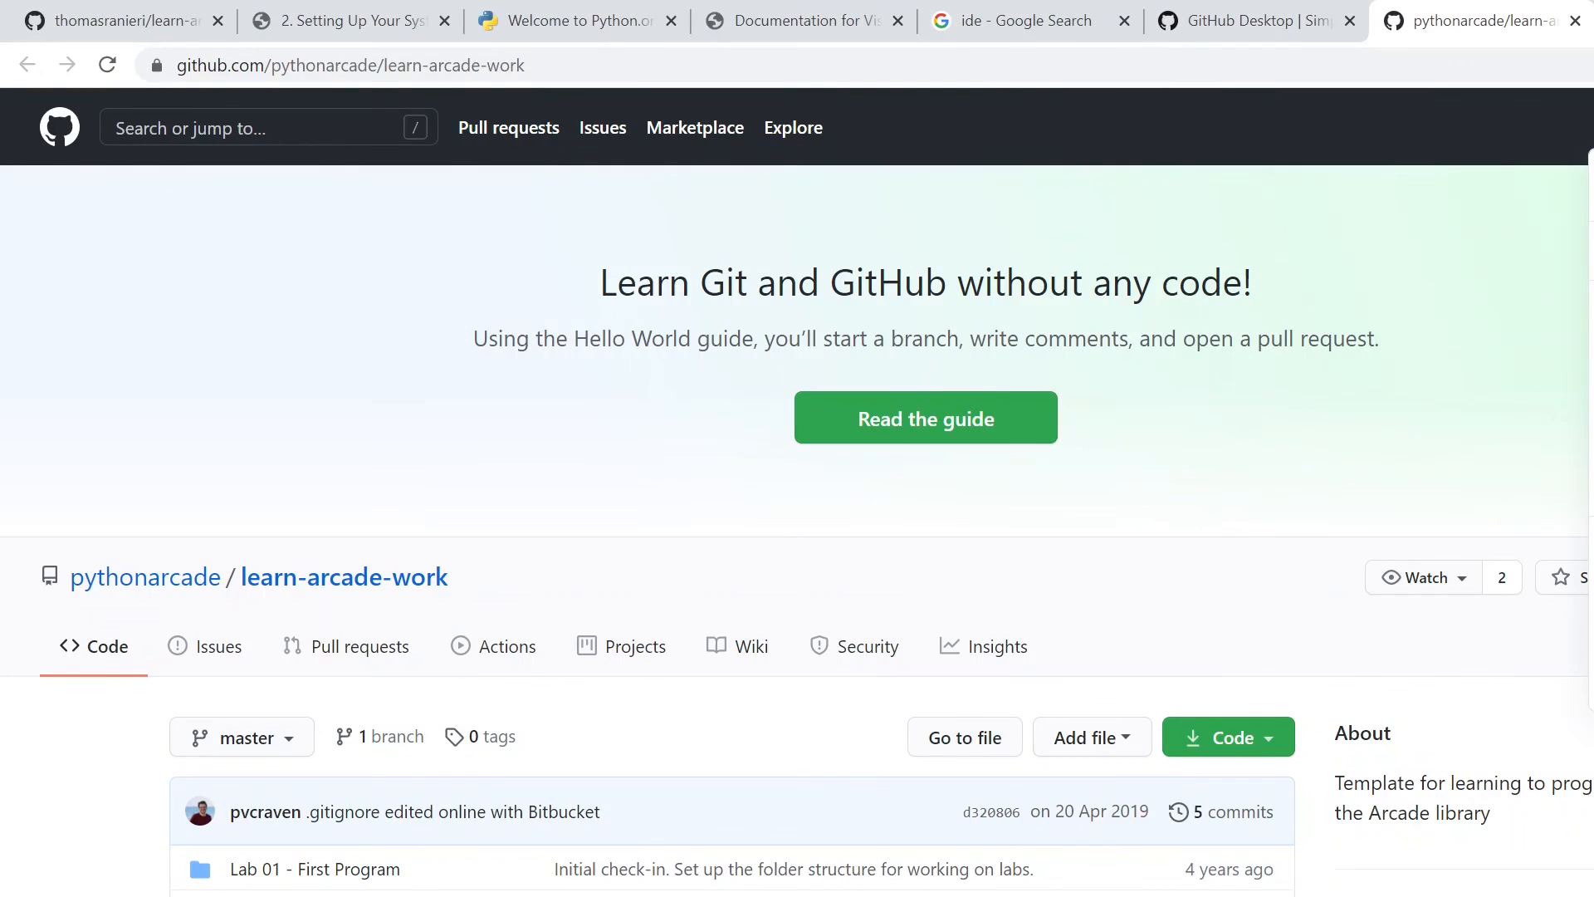
left_click(1593, 346)
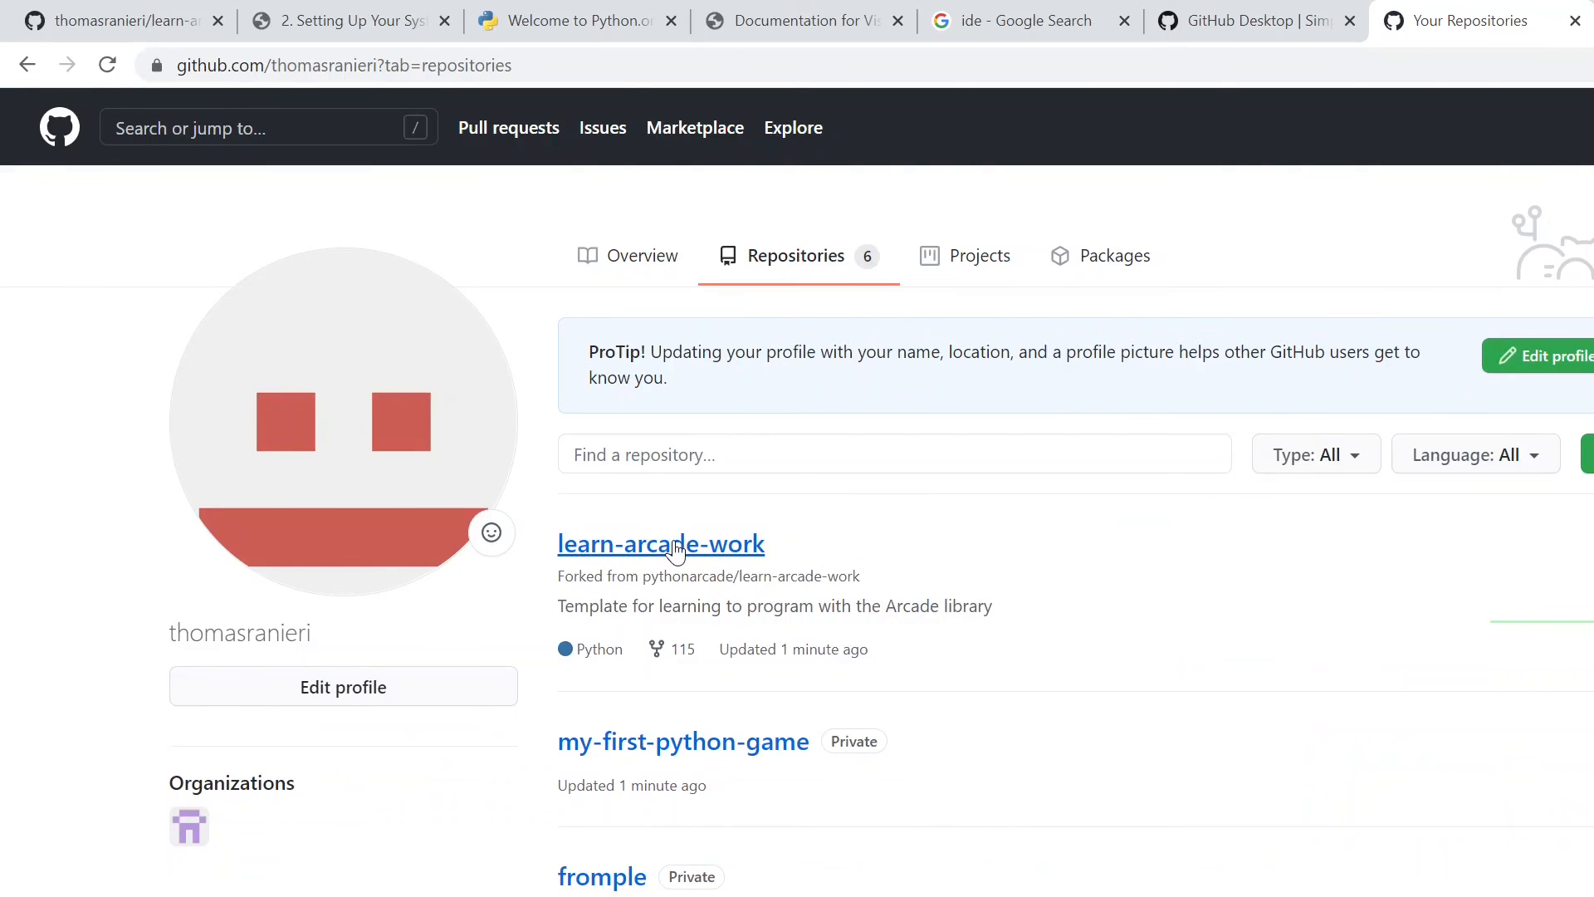
left_click(675, 546)
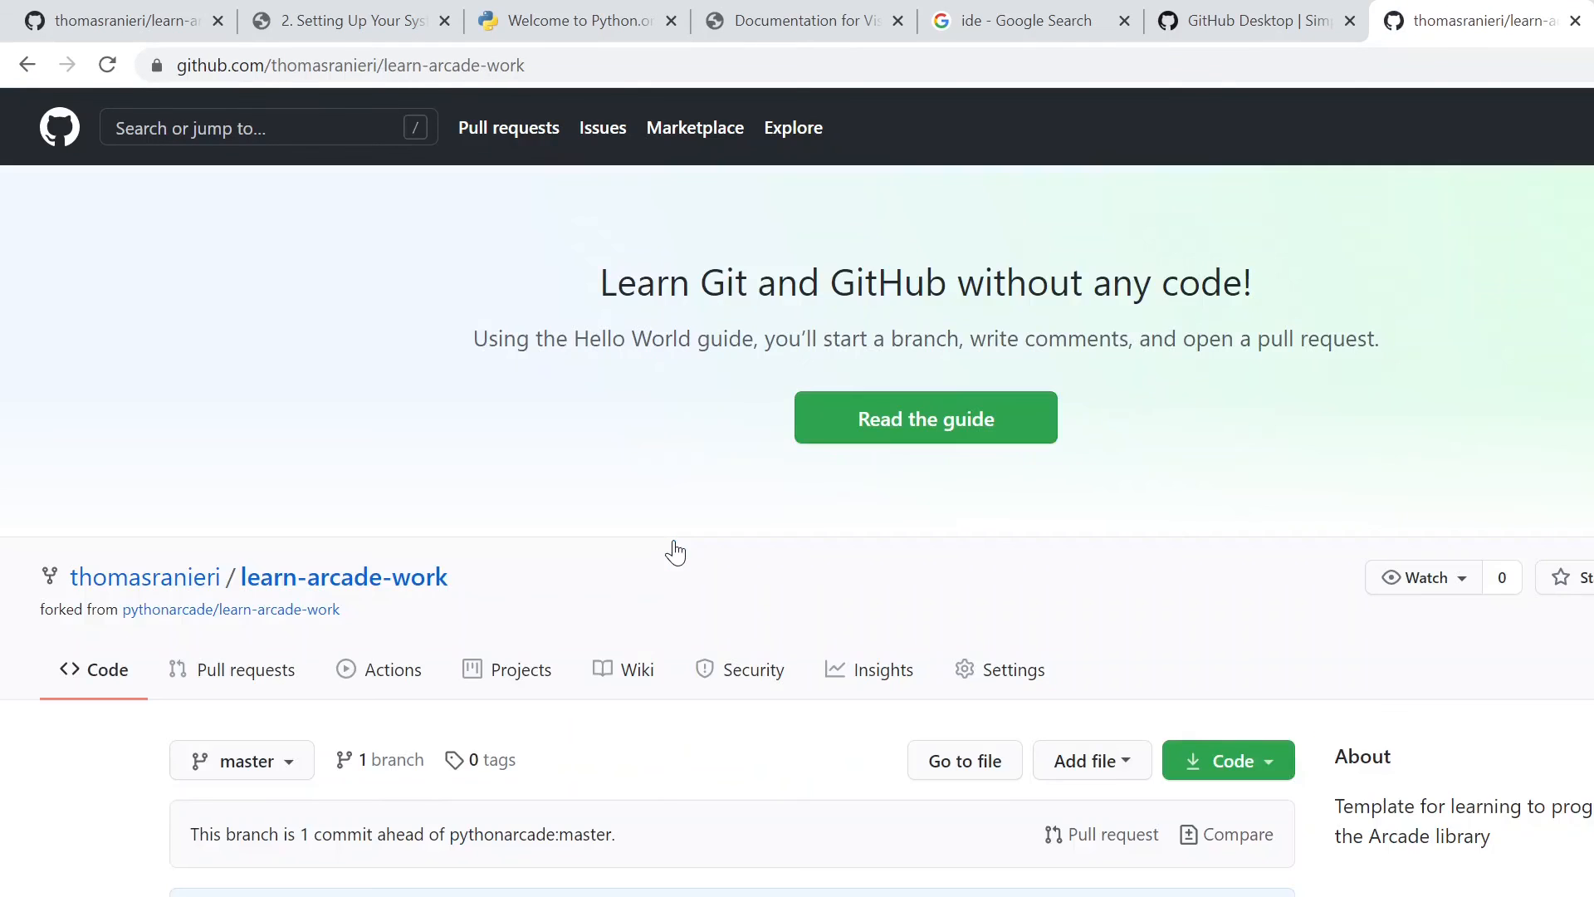
scroll(676, 552, "down", 5)
scroll(669, 545, "down", 4)
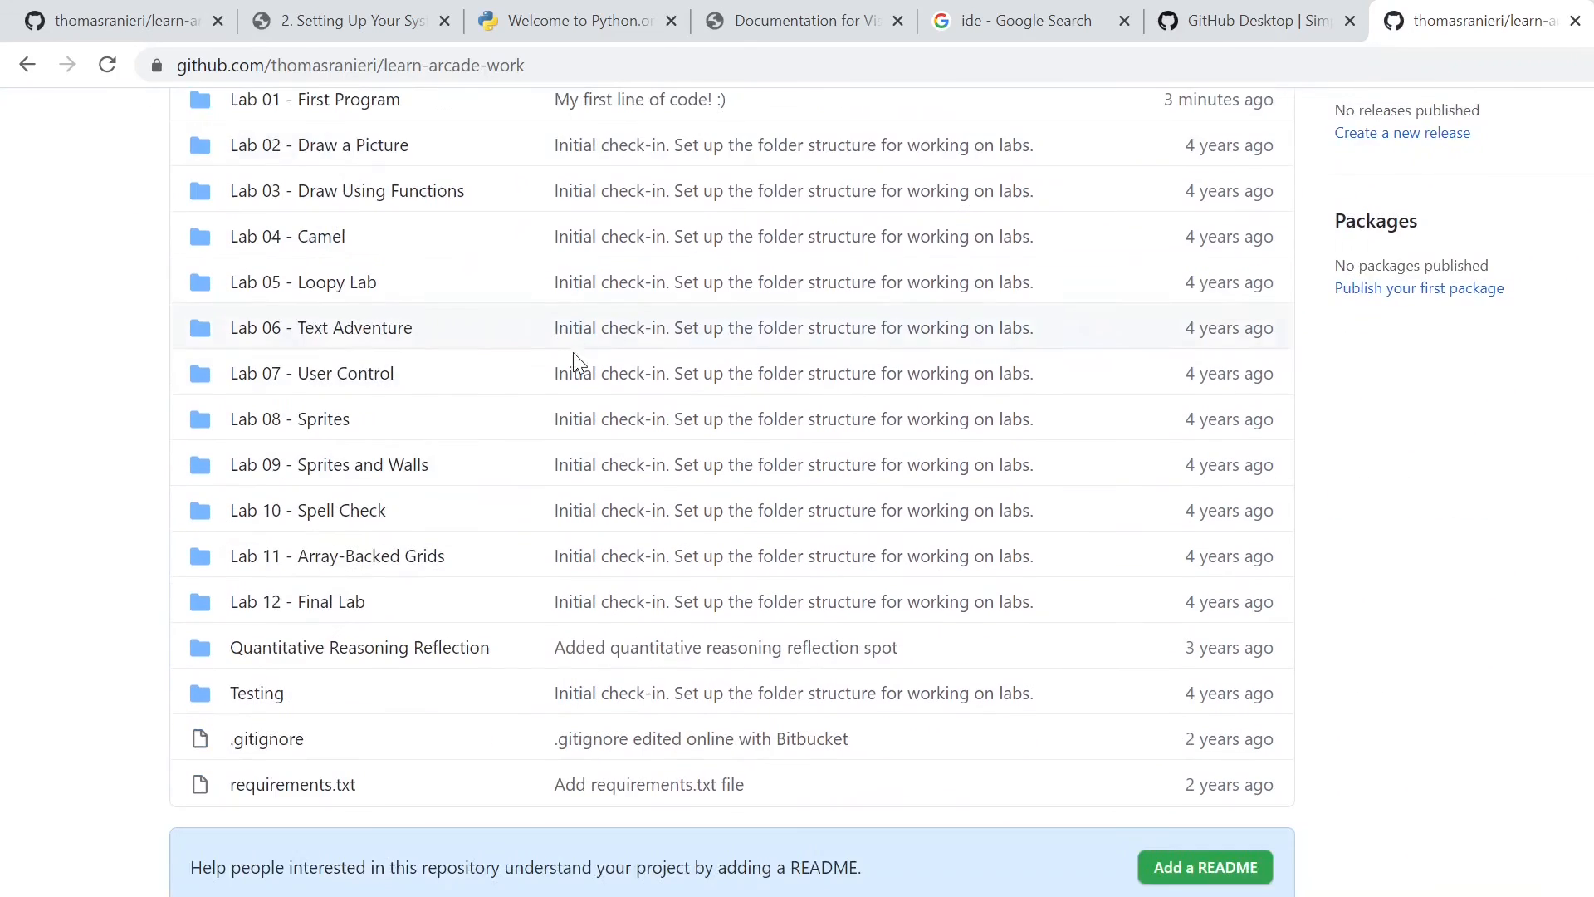
scroll(465, 653, "up", 4)
- Open lab_01.py from the Lab 01 - First Program folder of the fork
left_click(327, 473)
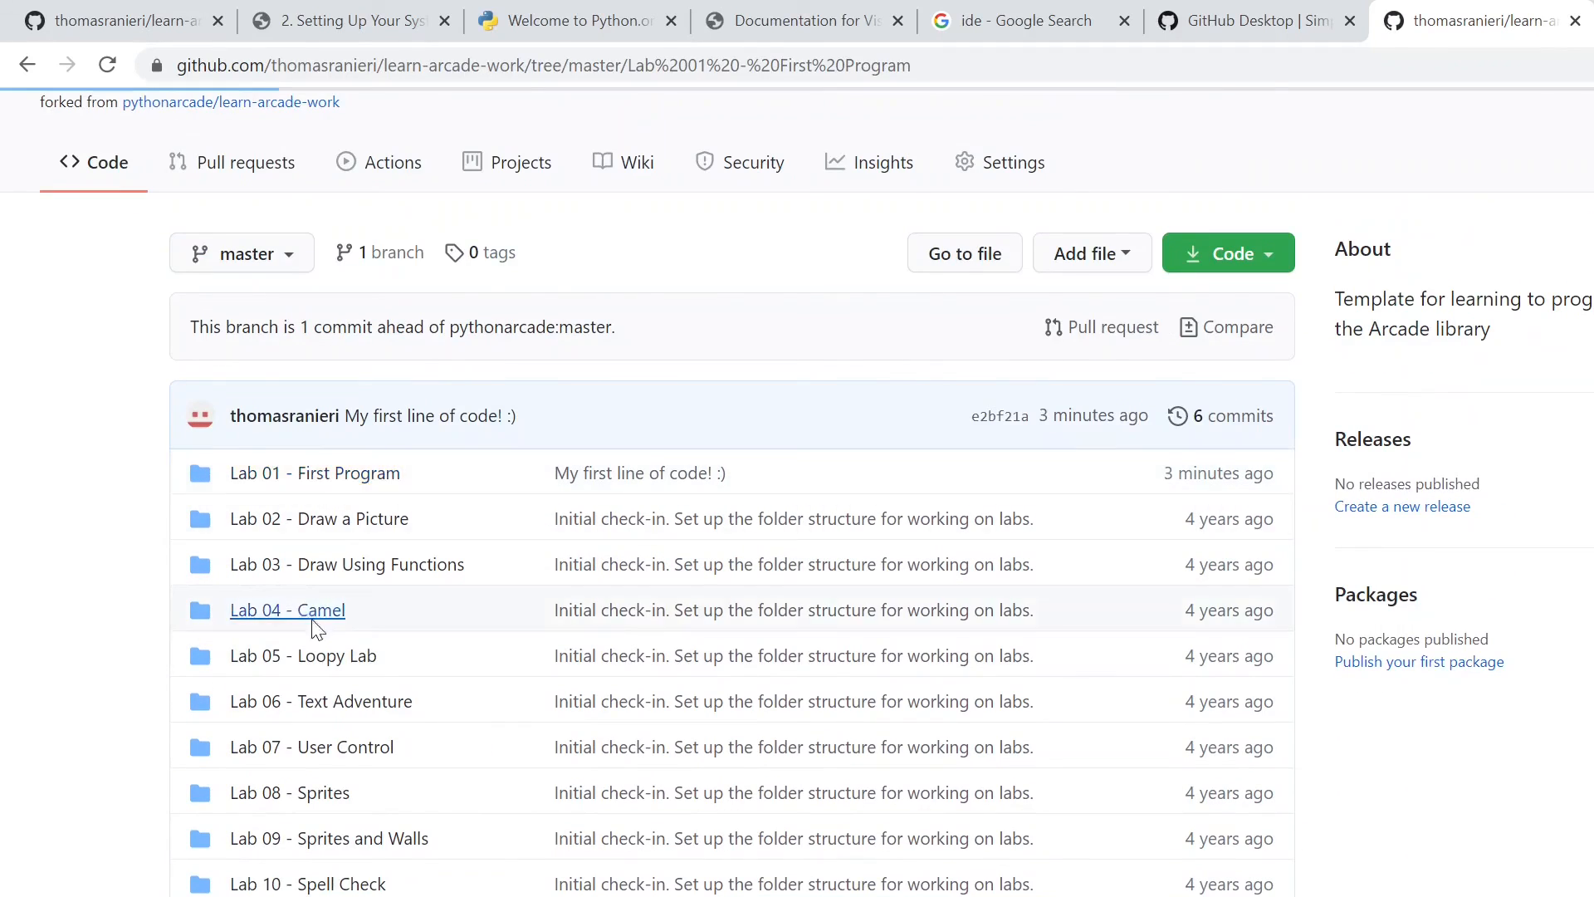
left_click(270, 895)
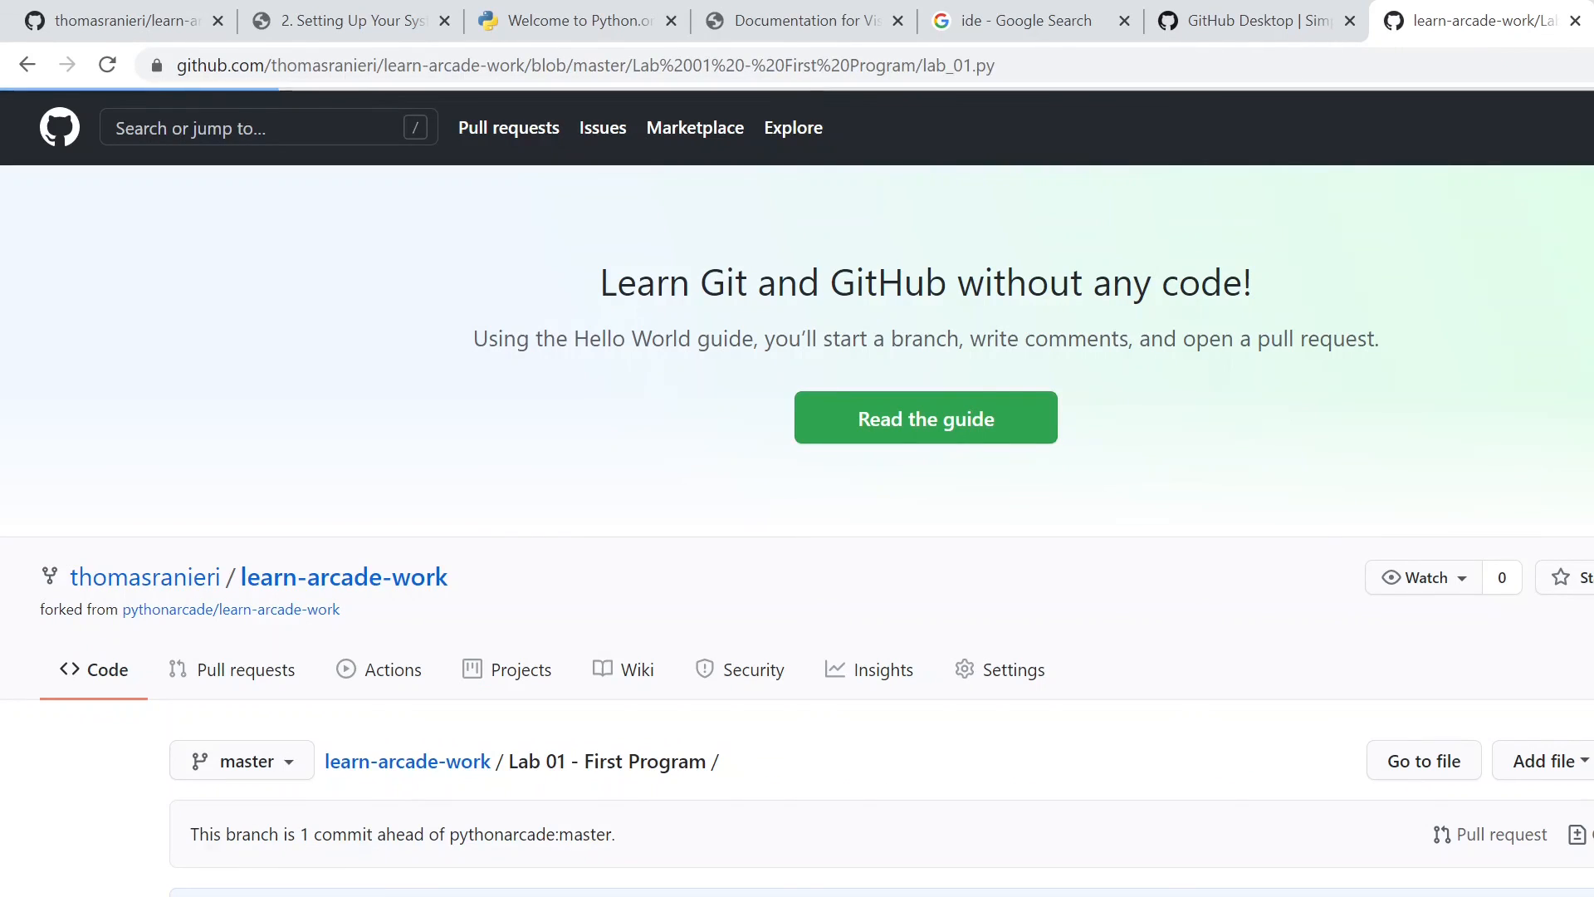
right_click(382, 895)
left_click(382, 895)
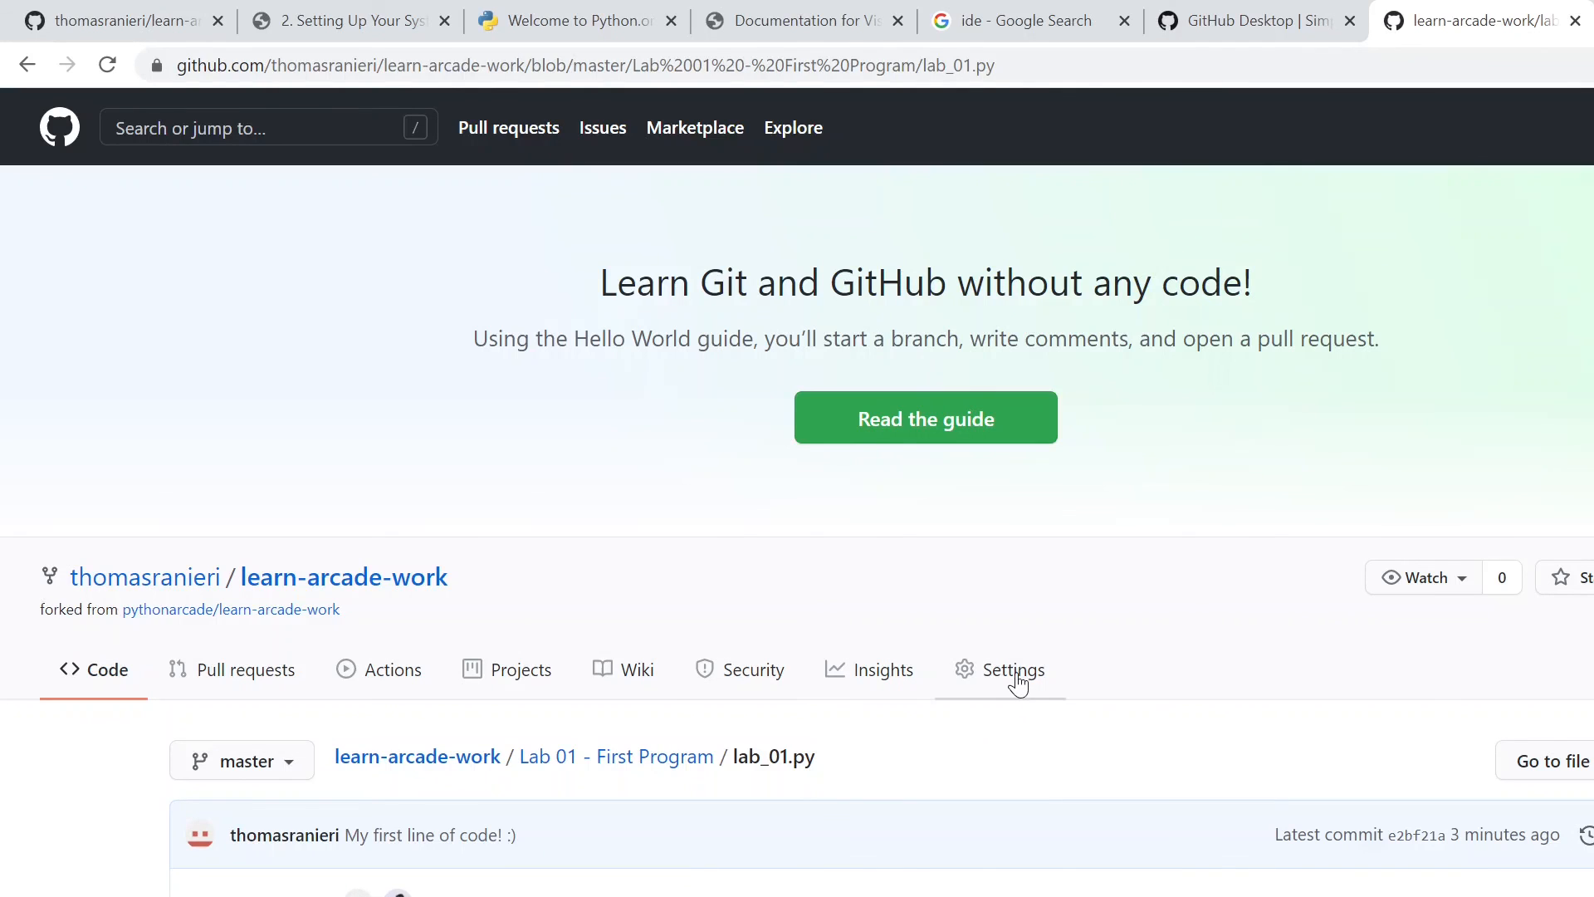
- Open the Manage access settings of the forked learn-arcade-work repository
left_click(973, 674)
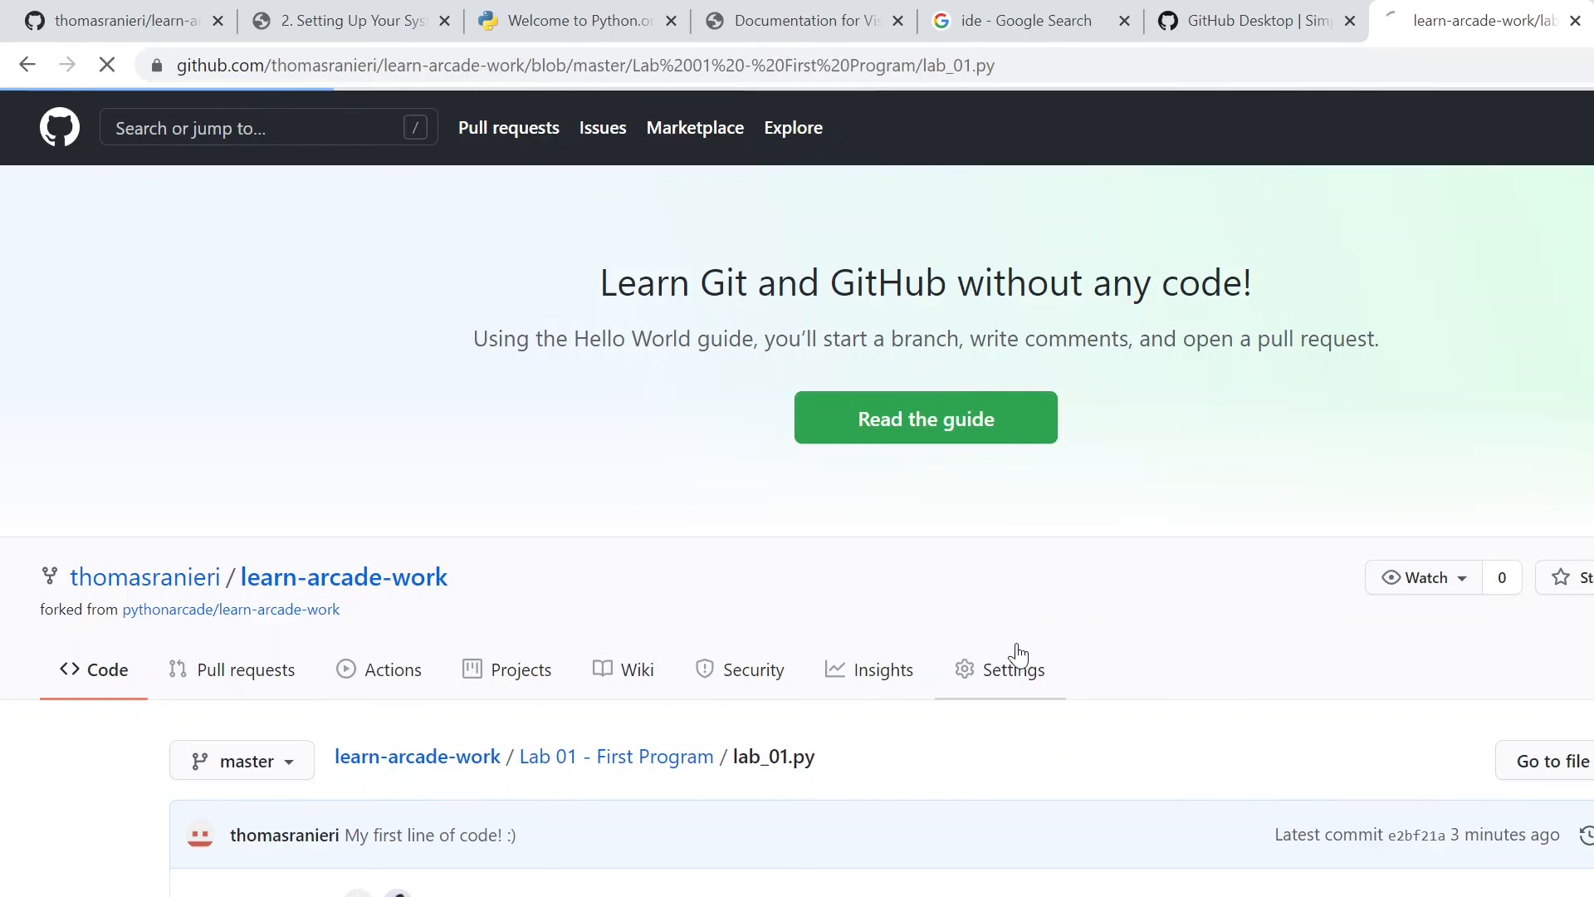
scroll(938, 579, "down", 3)
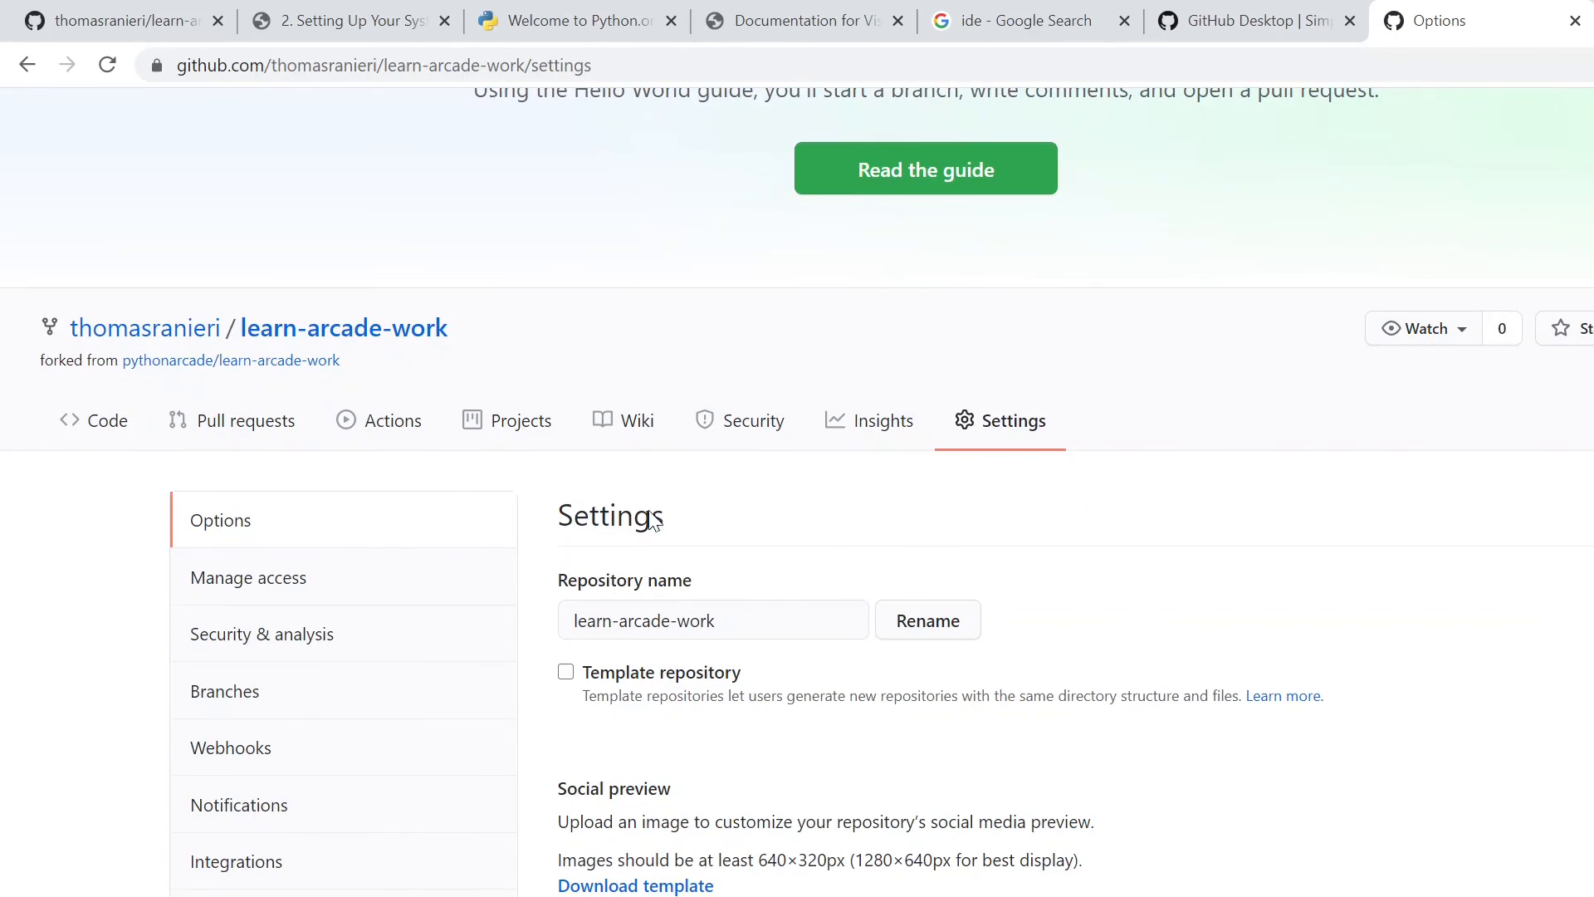
scroll(365, 610, "down", 2)
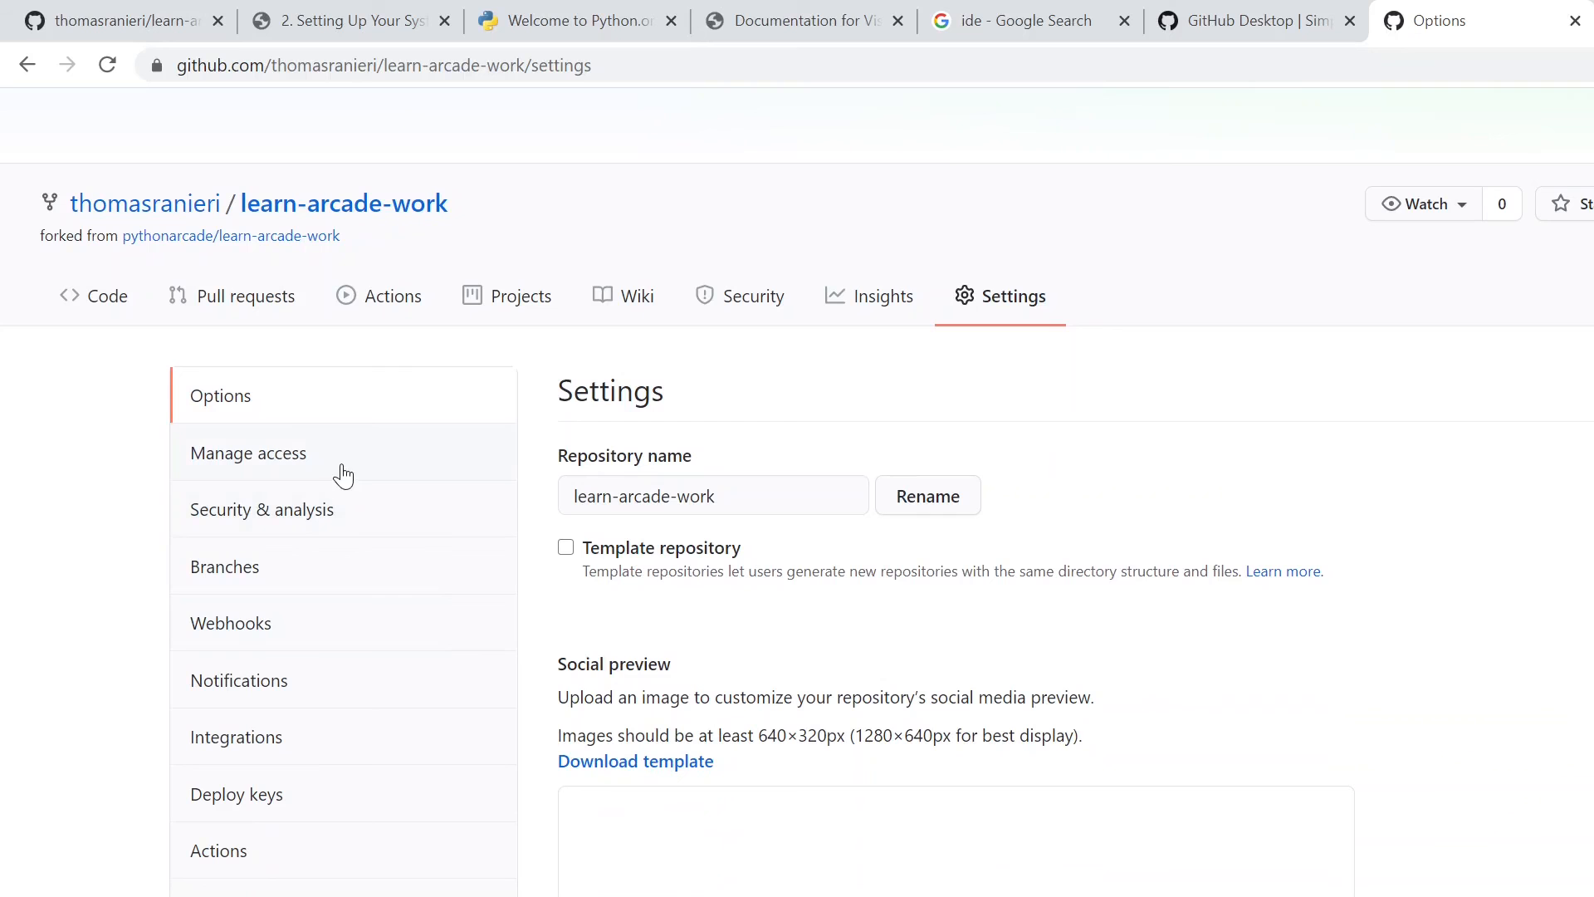
left_click(254, 461)
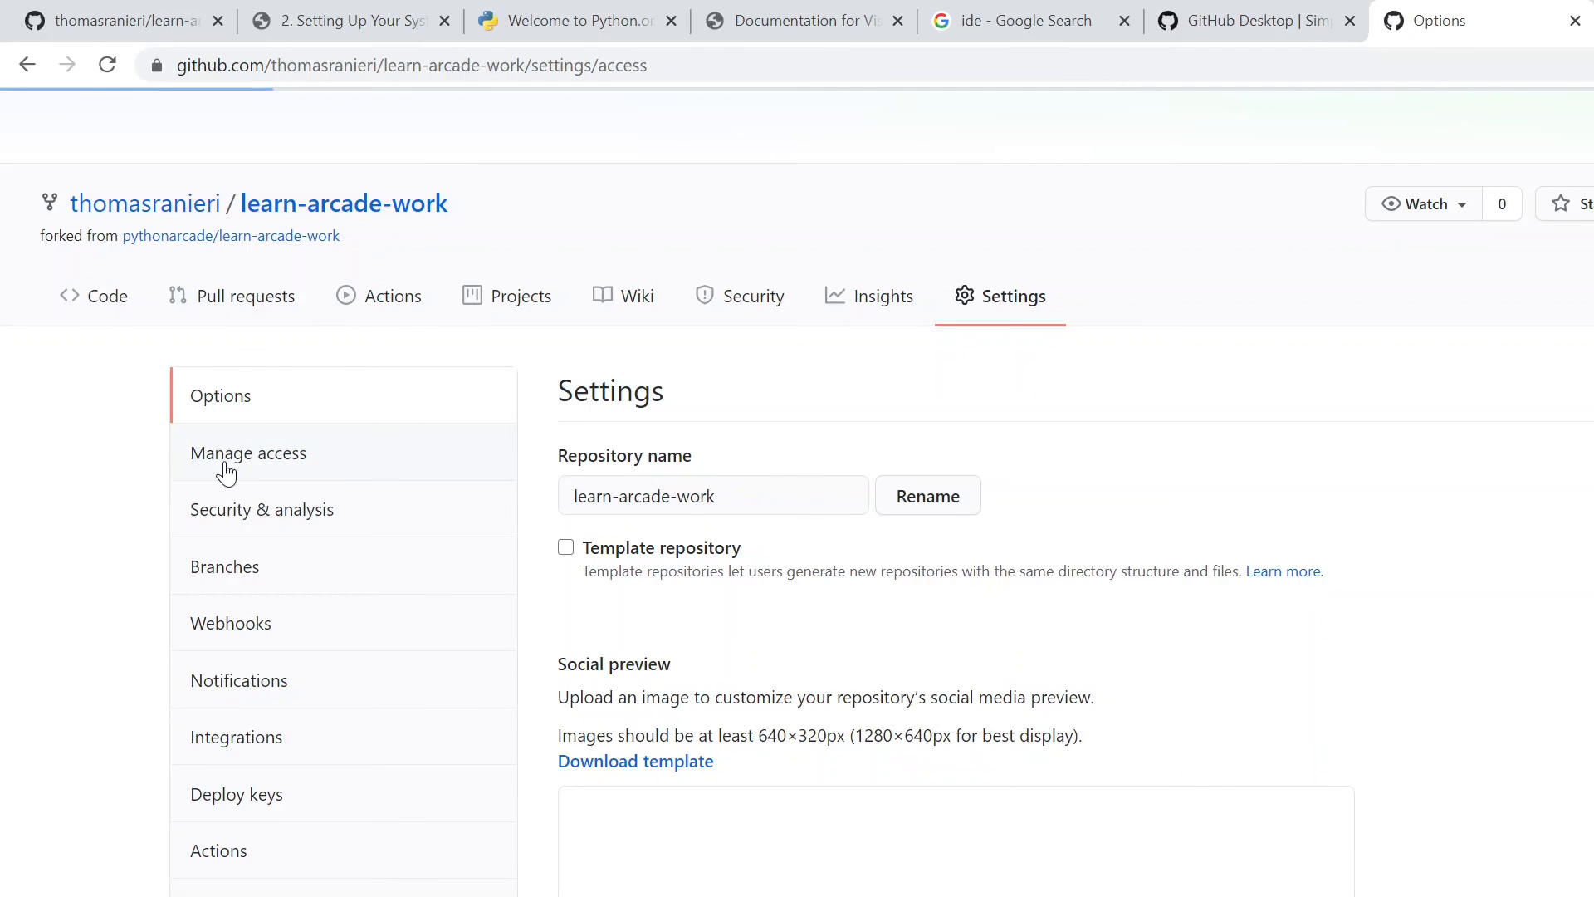
- Try to invite a collaborator to the learn-arcade-work repository by entering the person's e-mail address and adding them
scroll(789, 552, "down", 5)
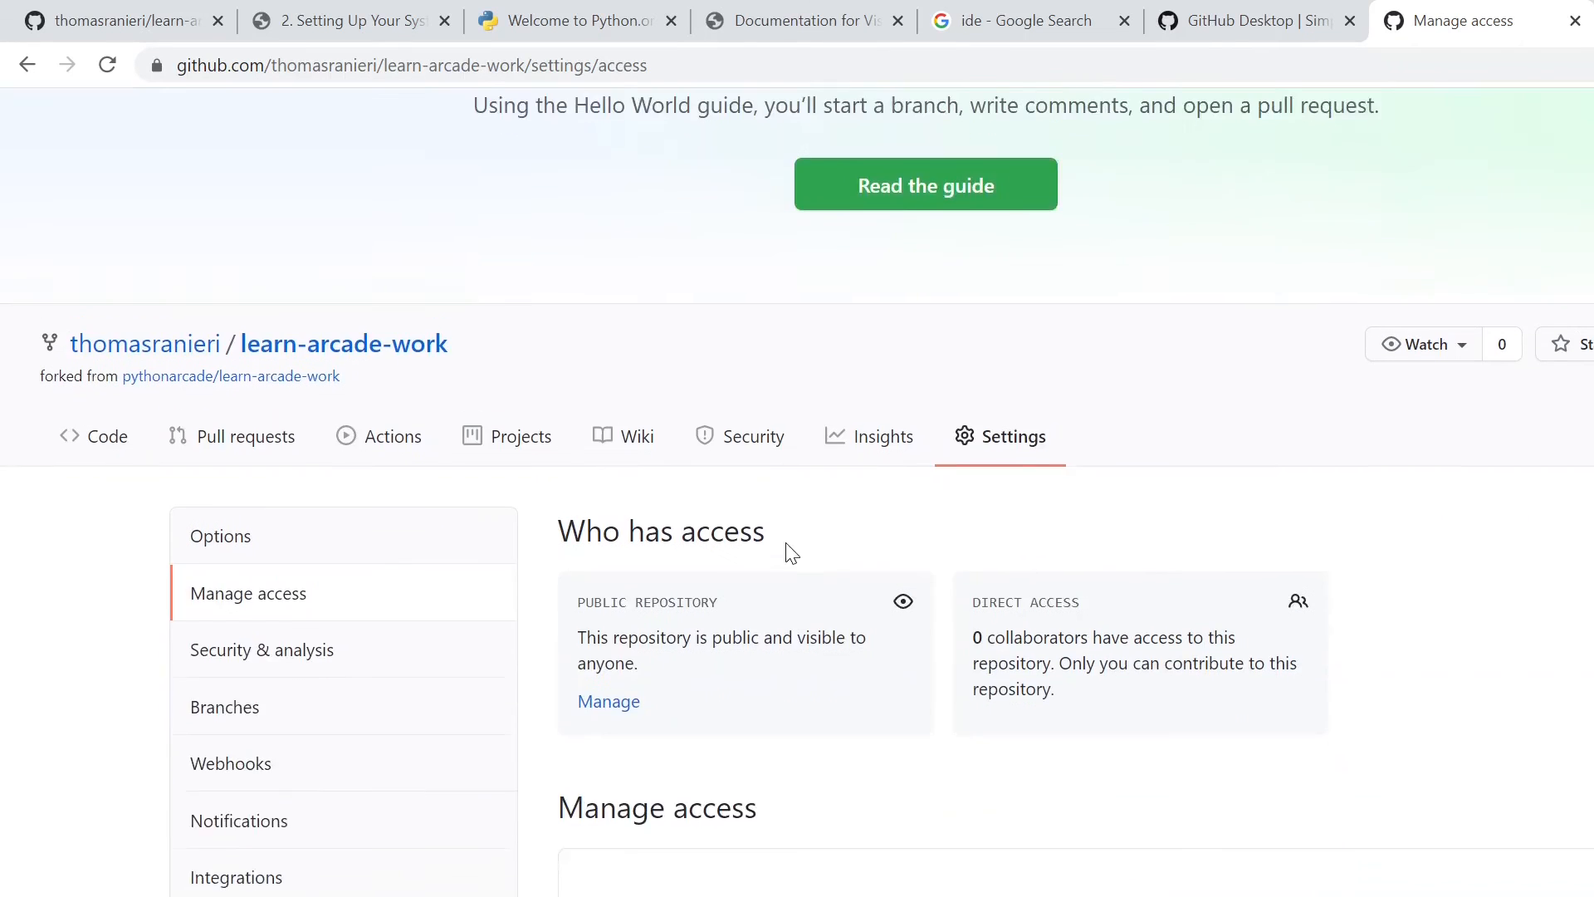
left_click(1120, 896)
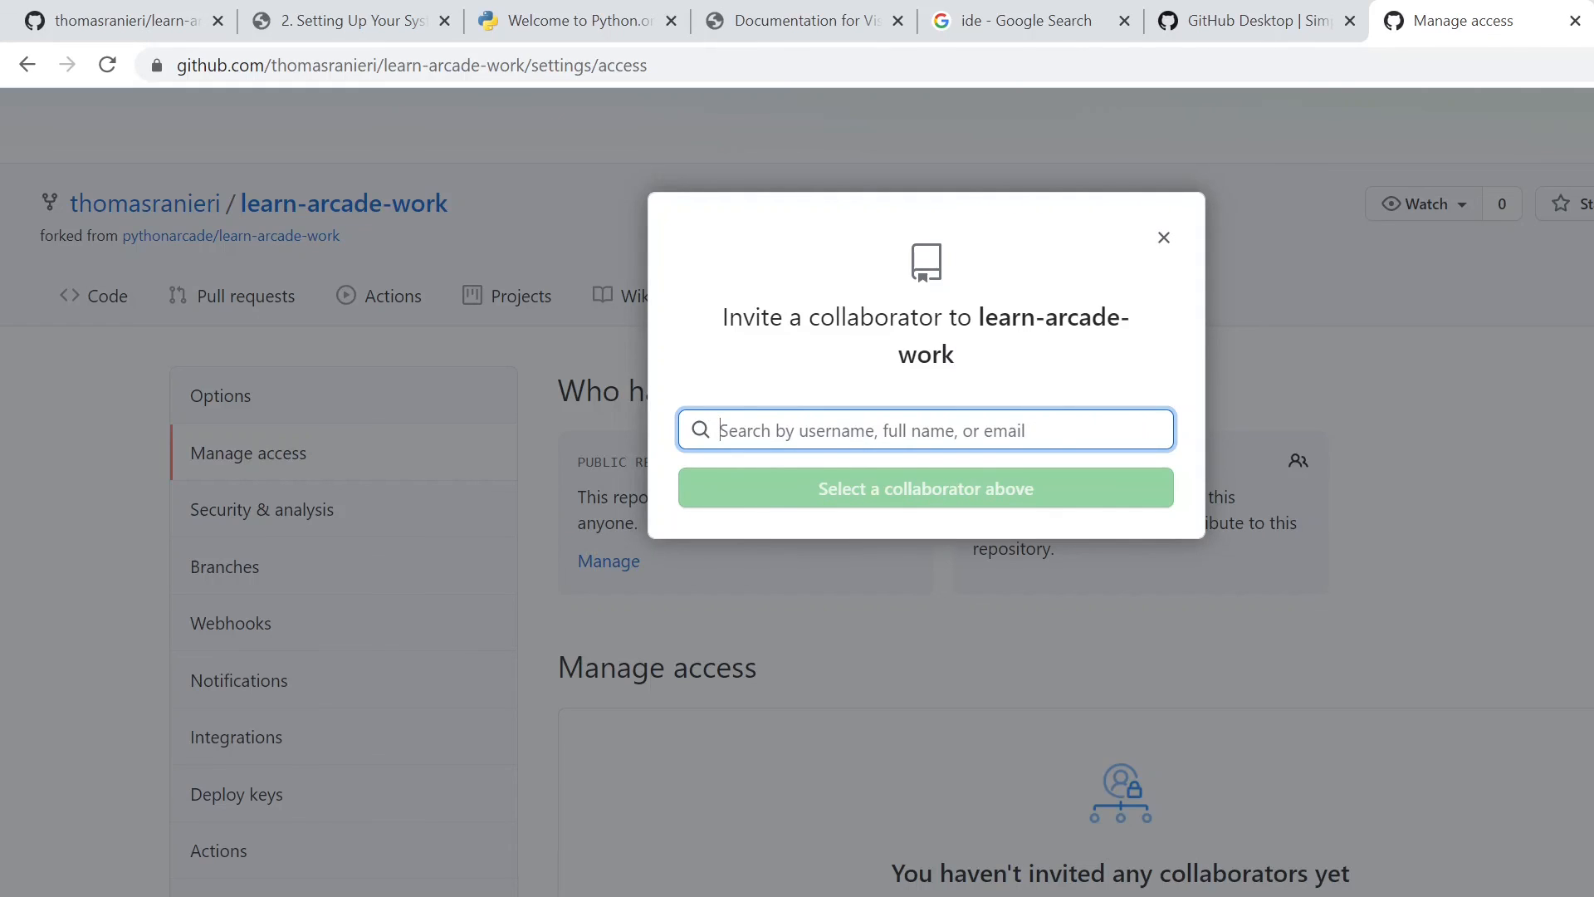
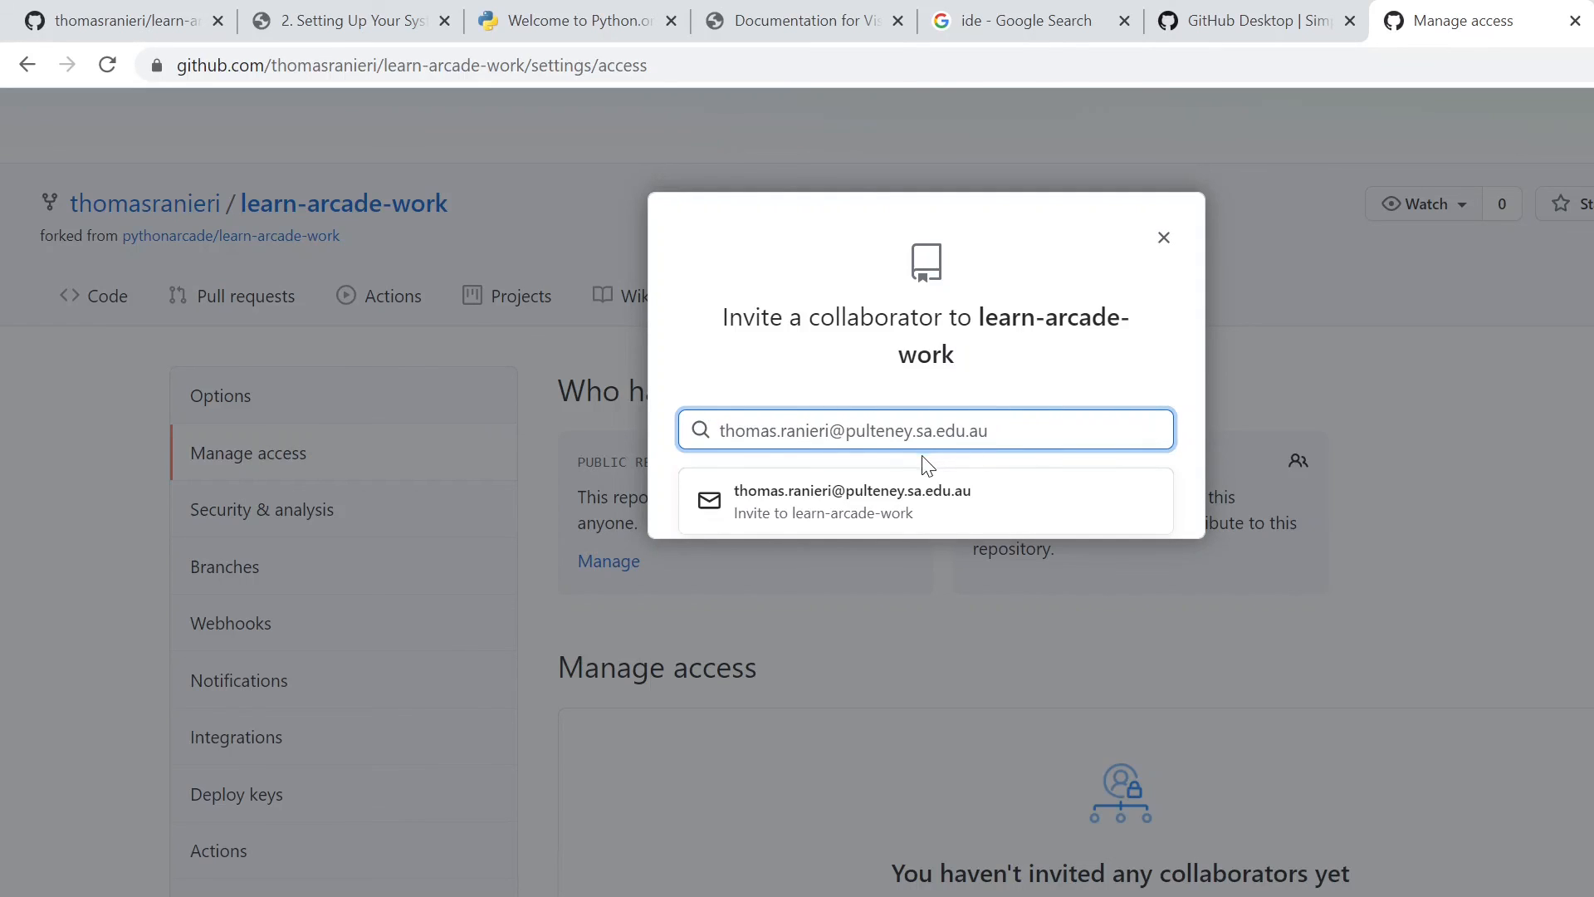
left_click(940, 515)
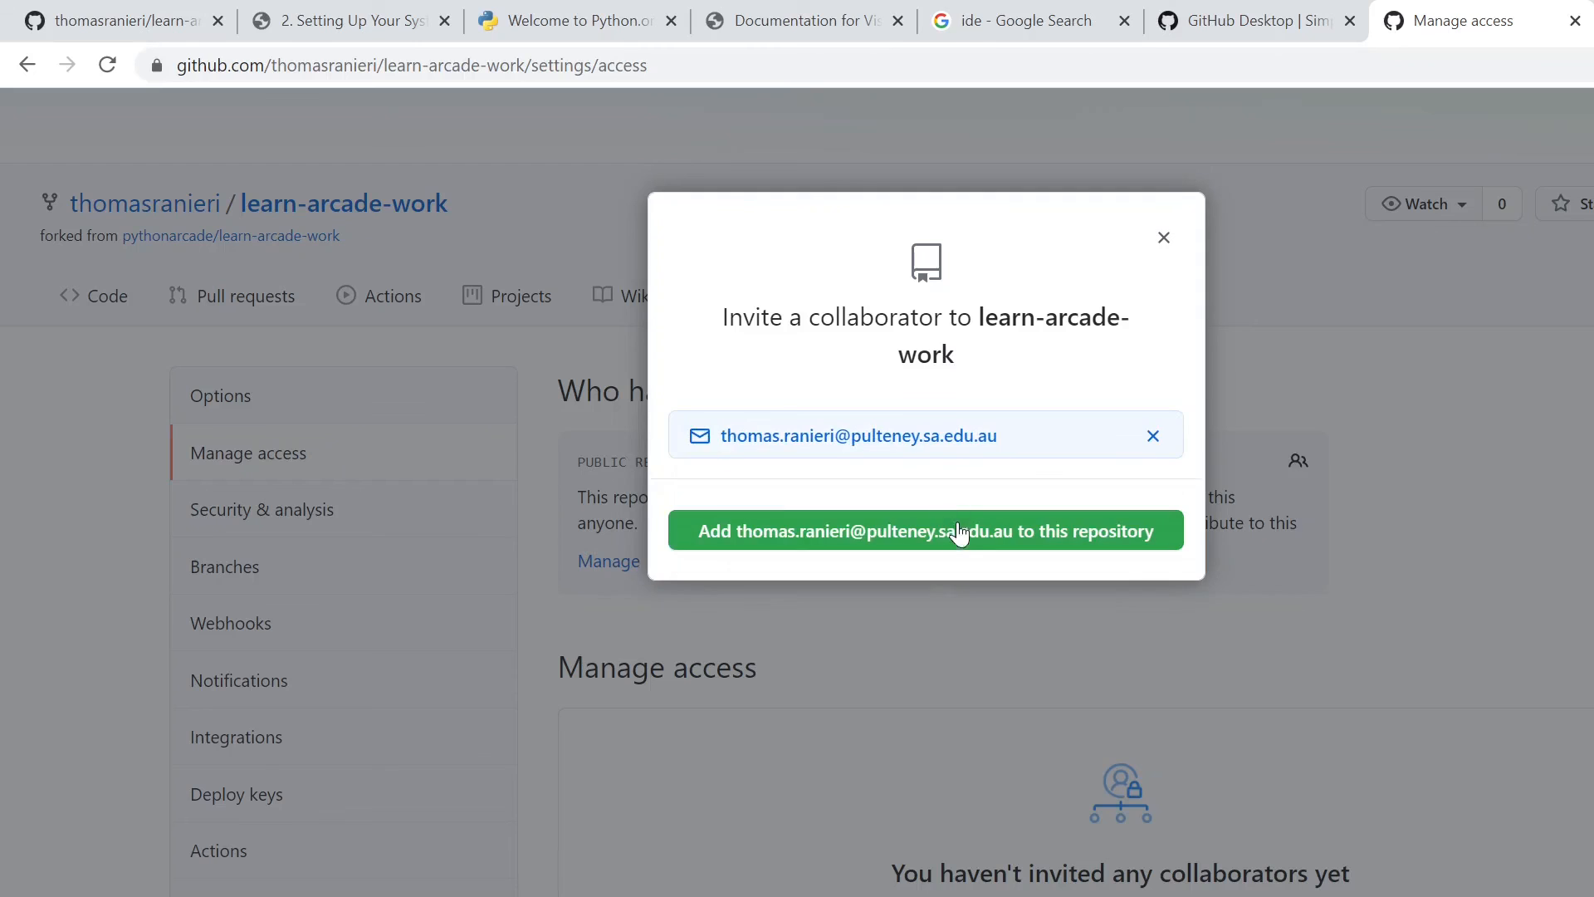
left_click(960, 536)
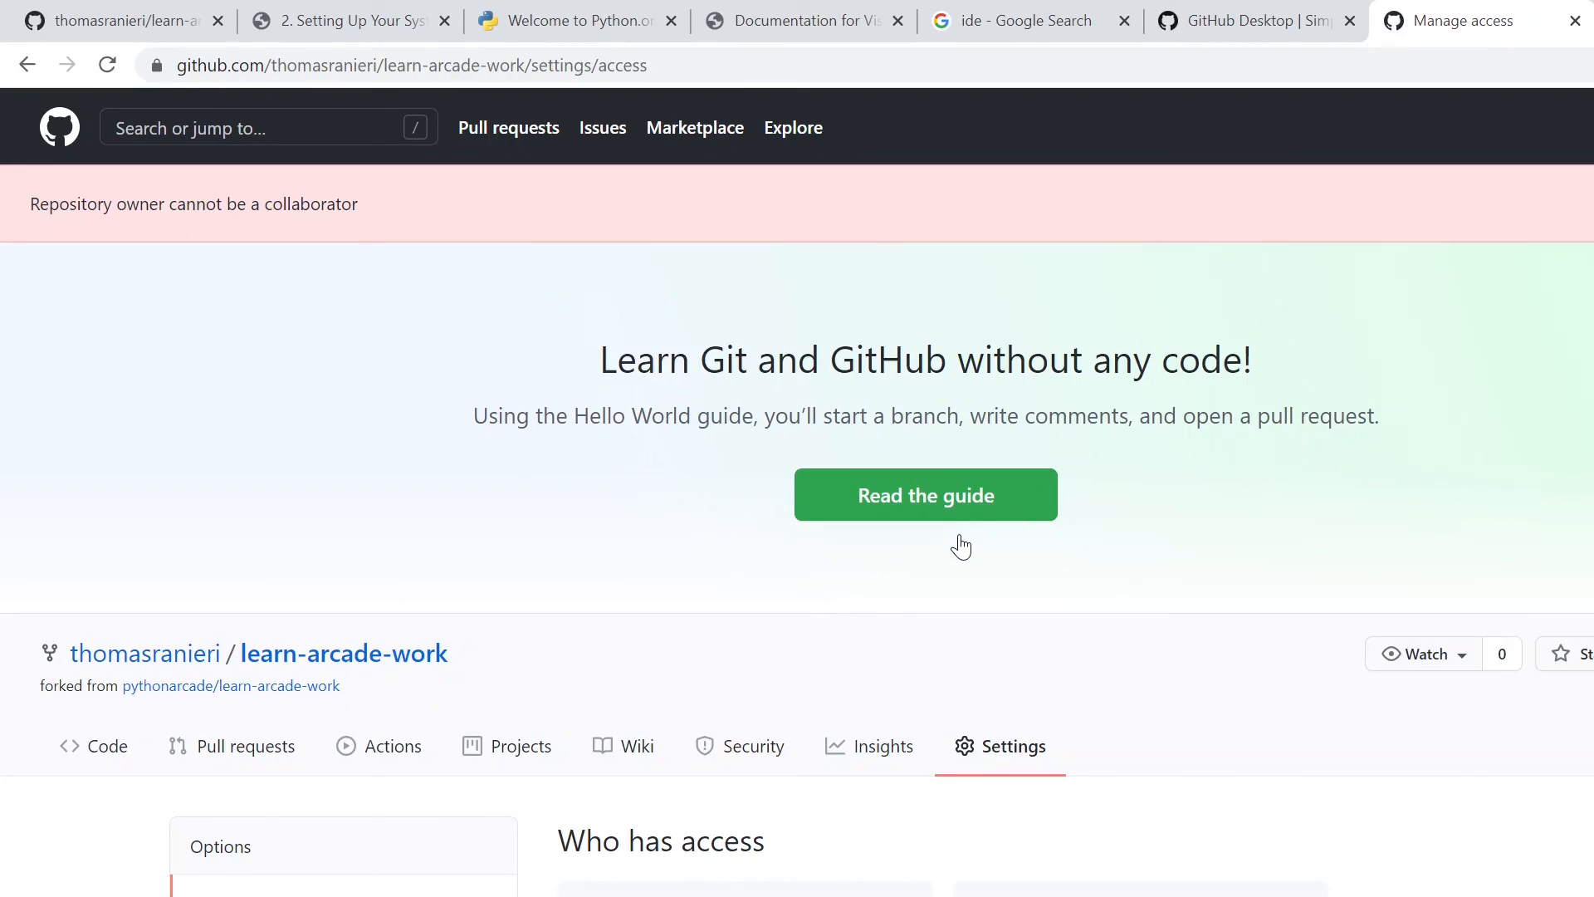
- Read the notice about the collaborator invitation and review the access sections of the Manage access page
left_click_drag(30, 203, 359, 203)
left_click(123, 246)
scroll(249, 291, "down", 3)
scroll(690, 805, "down", 1)
scroll(690, 805, "up", 3)
left_click_drag(30, 204, 359, 204)
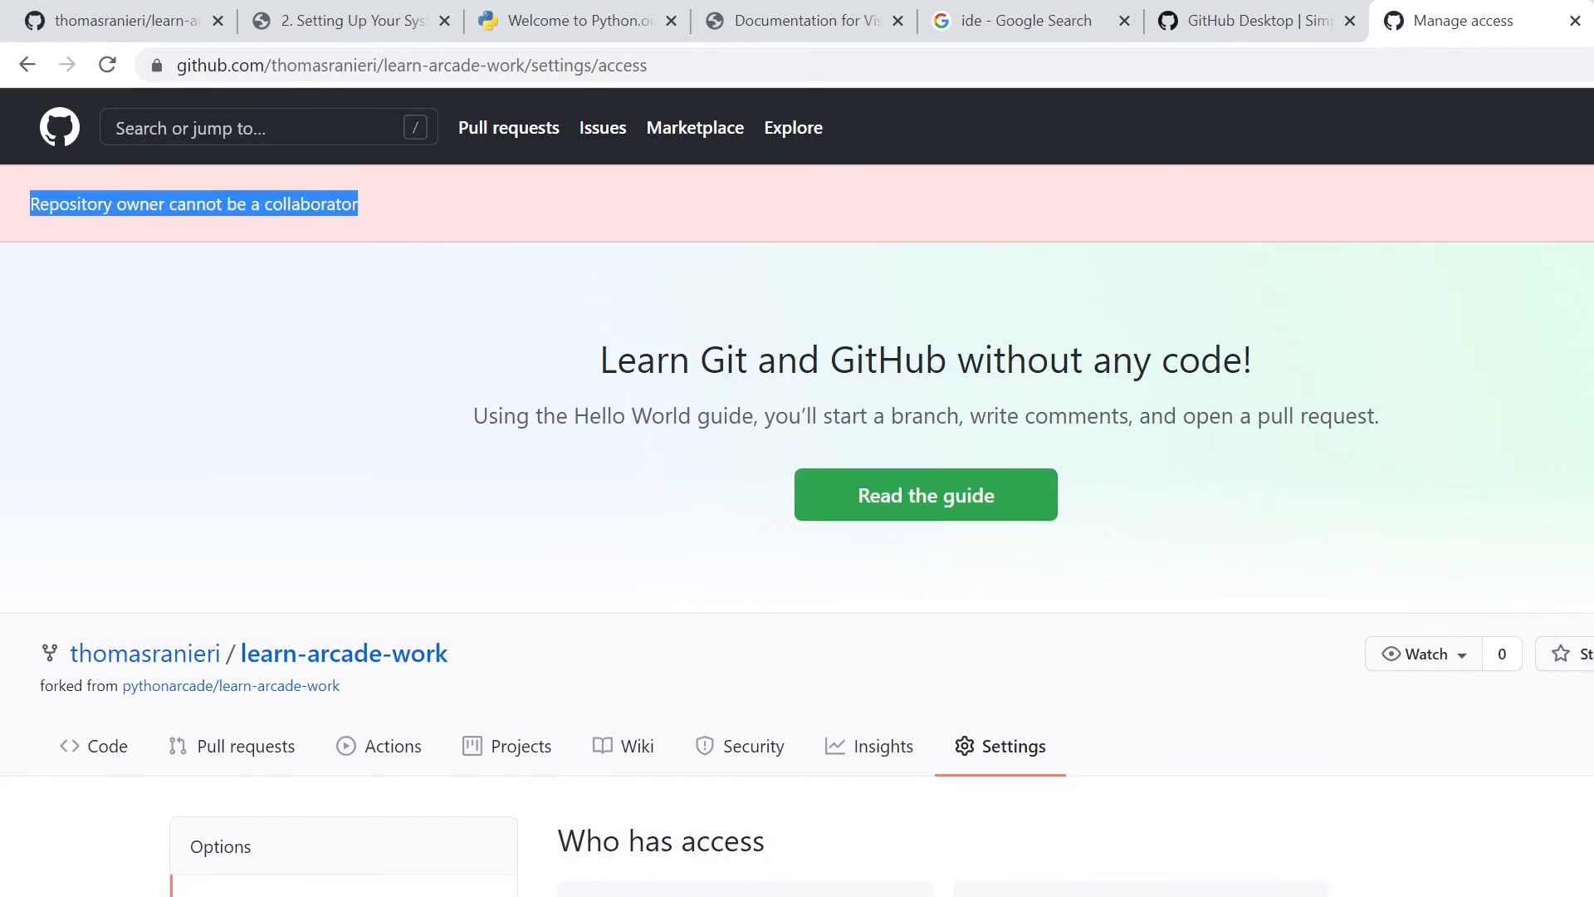
left_click(416, 243)
scroll(406, 309, "down", 2)
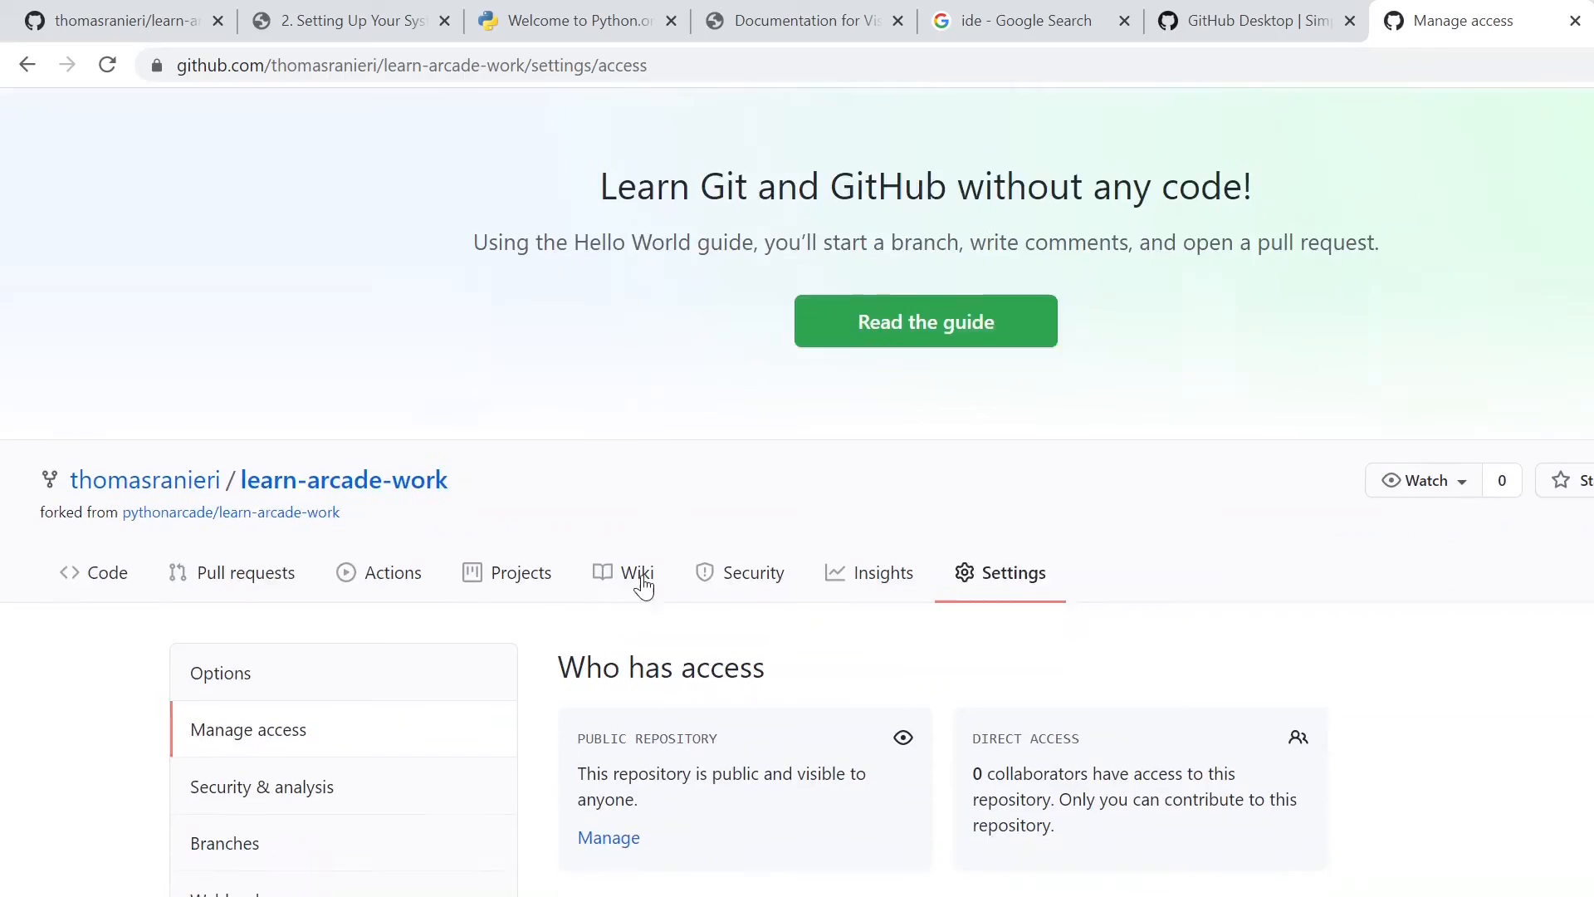
scroll(644, 587, "down", 4)
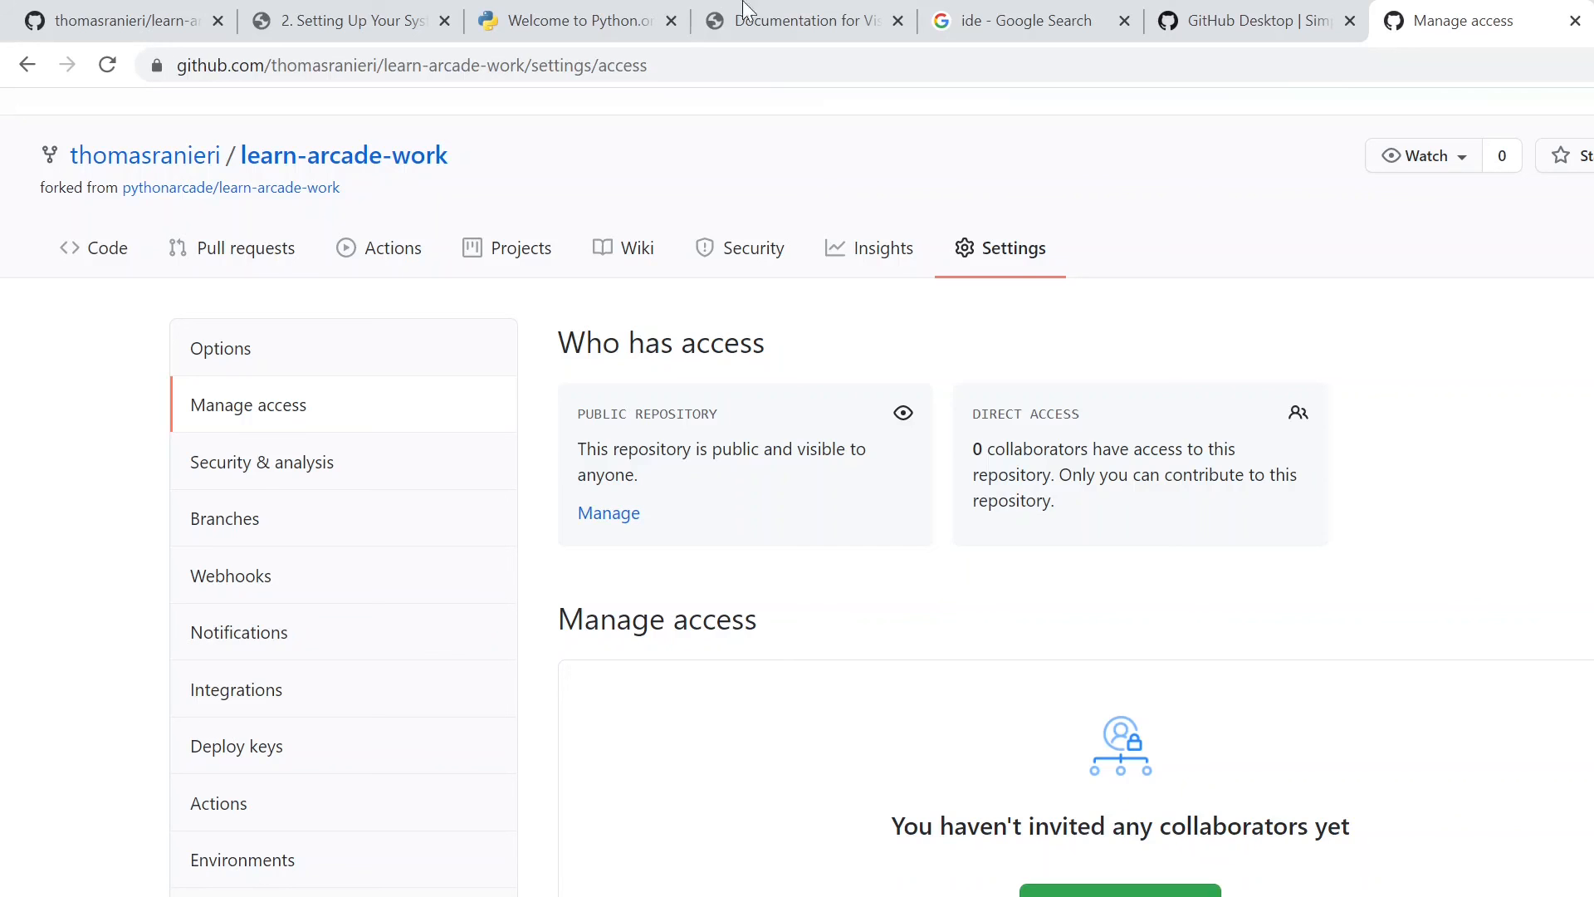
- Switch to GitHub Desktop with the learn-arcade-work repository
key("alt+Tab")
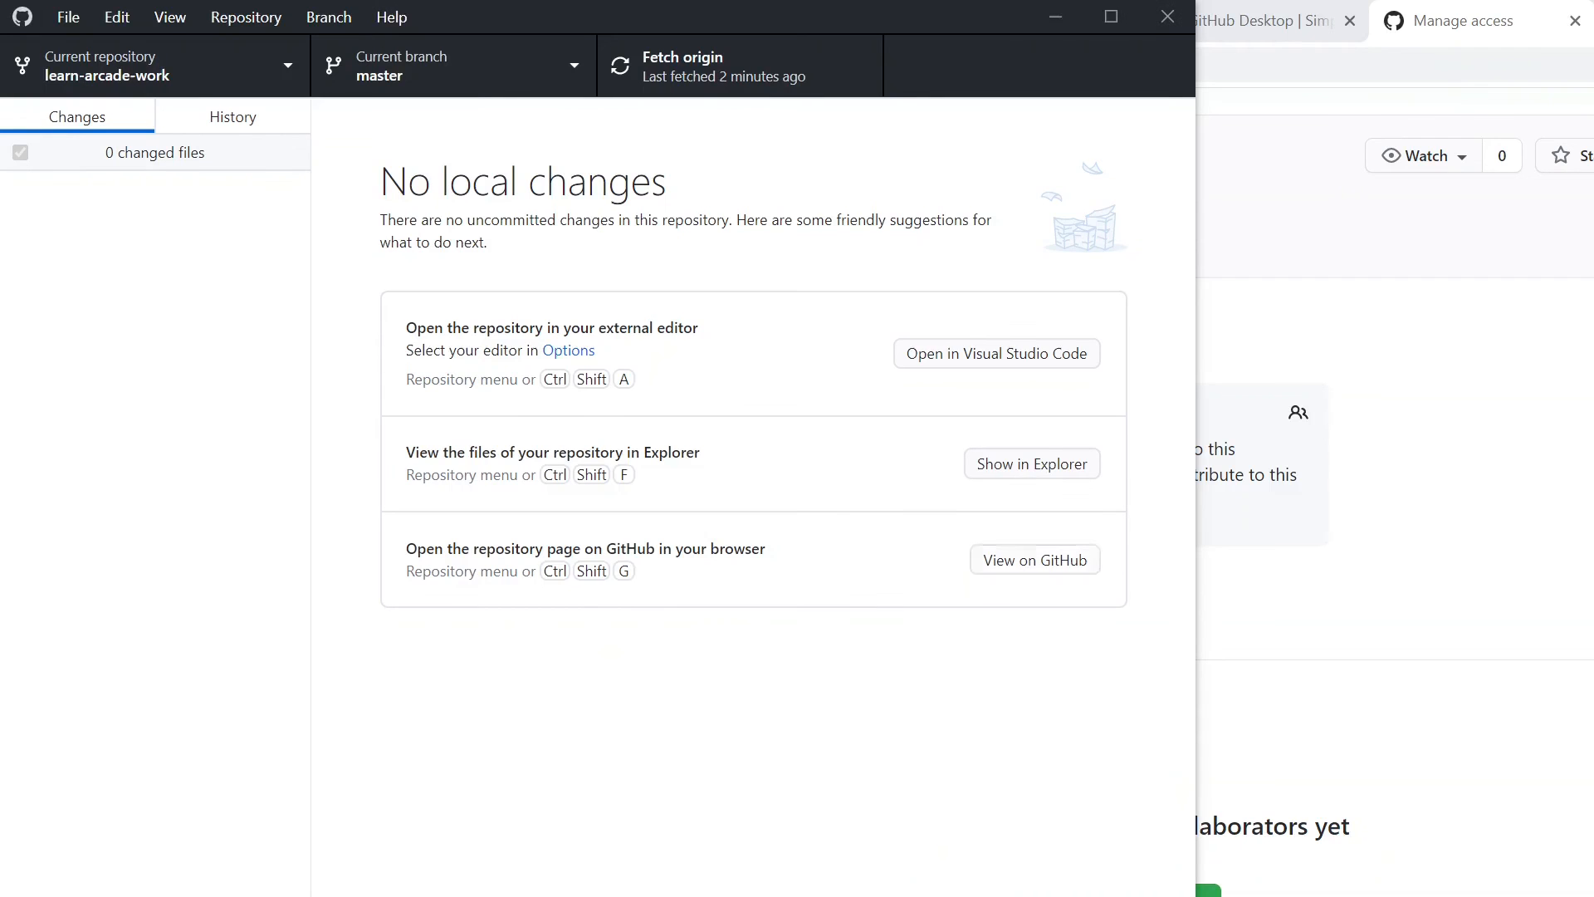